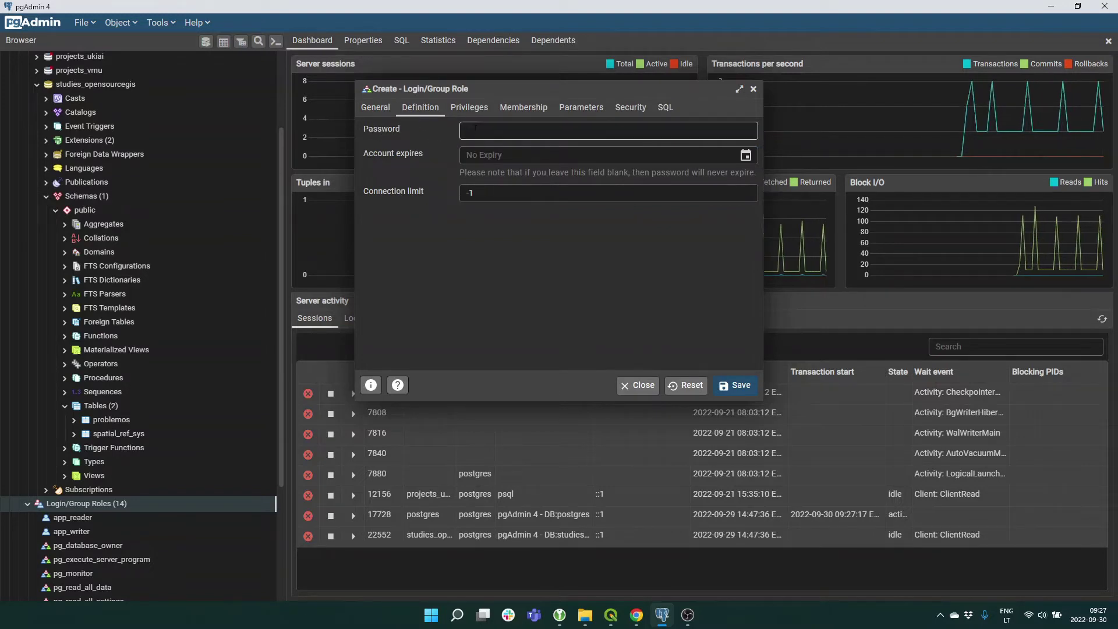
Review the Privileges, Definition and General settings, then save the studies_opensourcegis_read group role.
{"action": "left_click", "coordinate": [469, 107]}
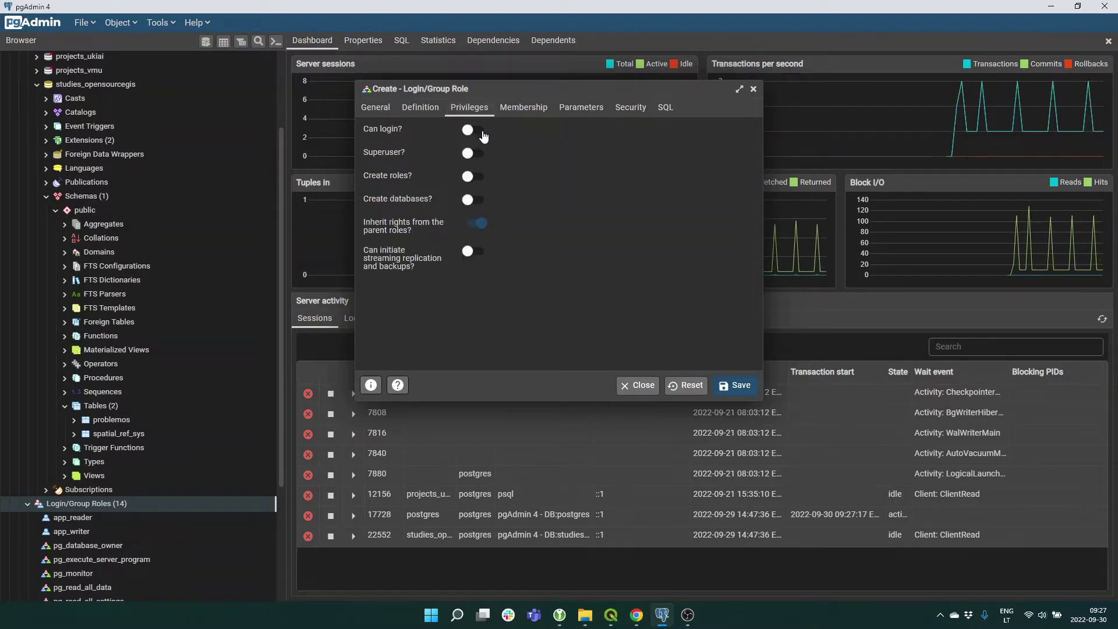
{"action": "left_click", "coordinate": [426, 112]}
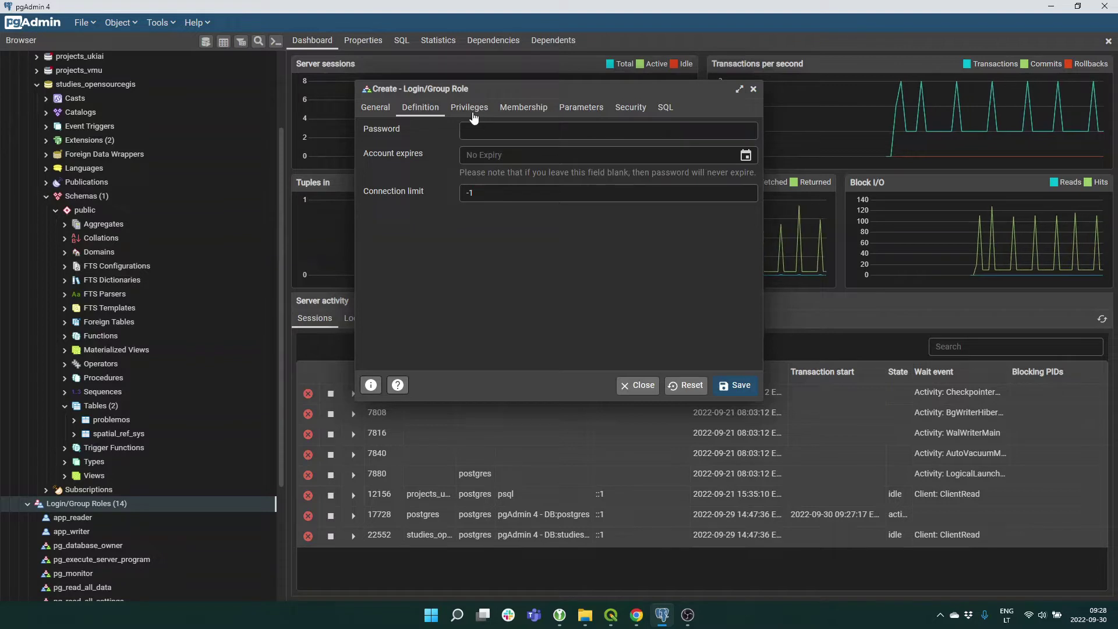
{"action": "left_click", "coordinate": [377, 108]}
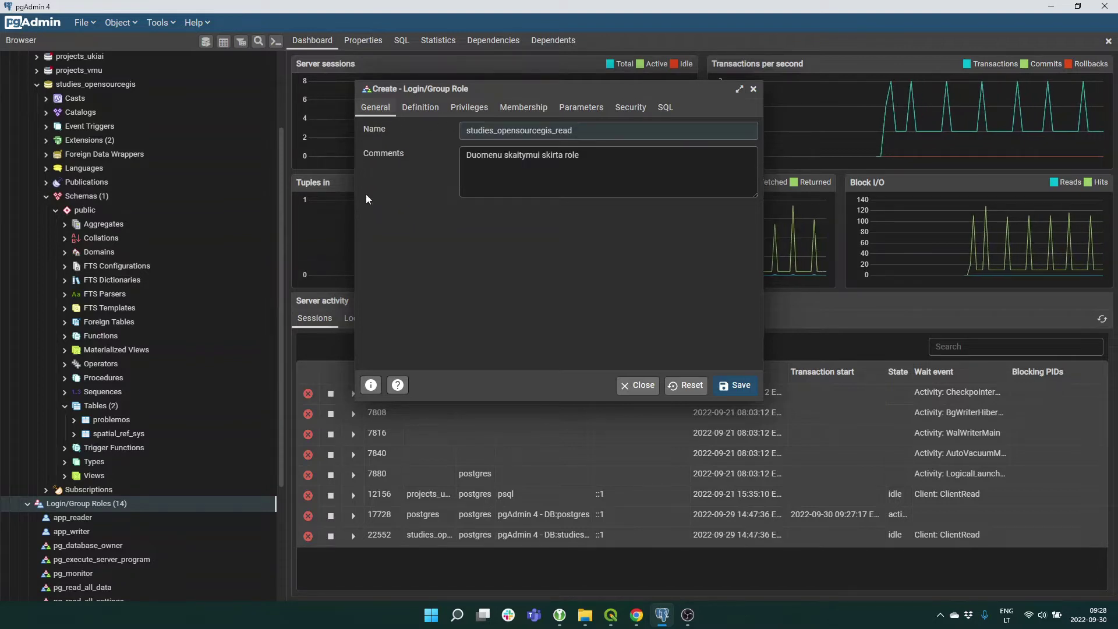
{"action": "left_click", "coordinate": [737, 392]}
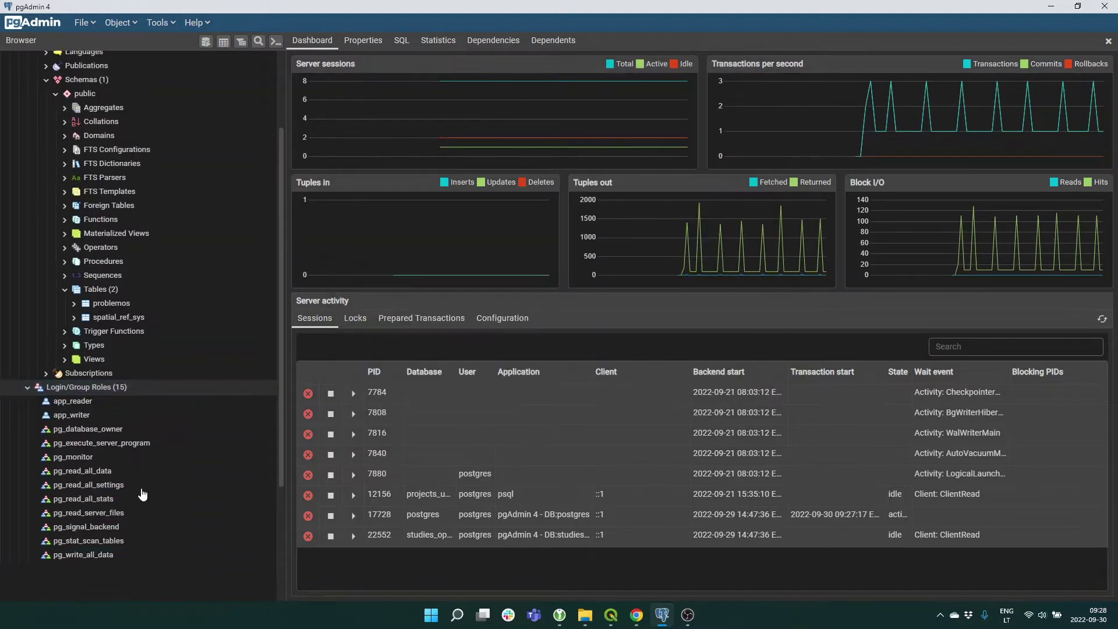
{"action": "scroll", "coordinate": [97, 594], "scroll_direction": "down", "scroll_amount": 2}
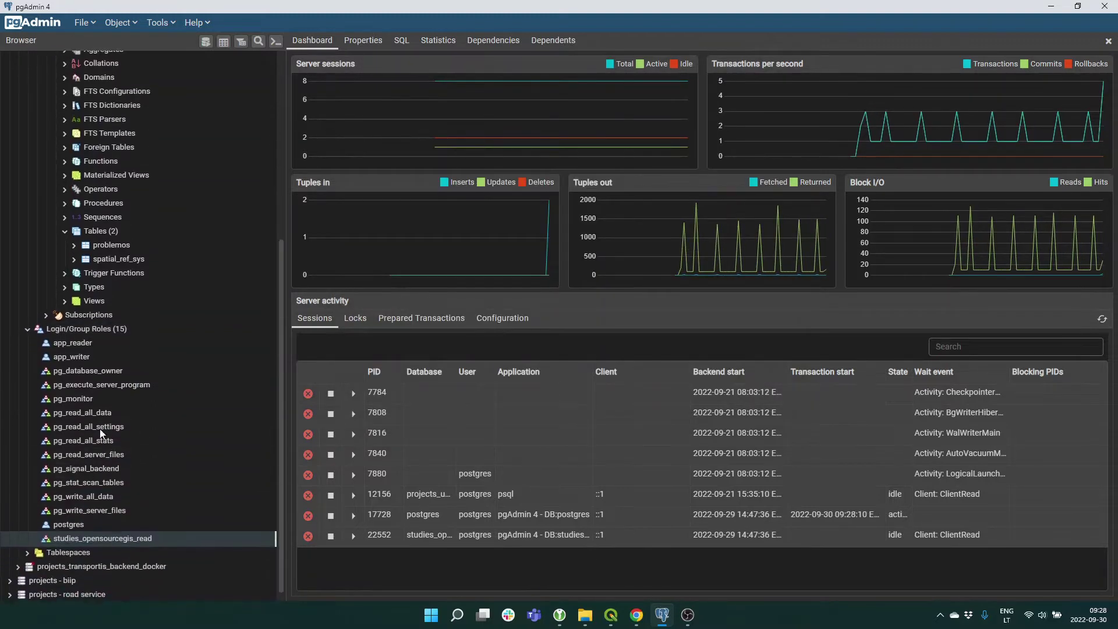
Start a new login role with the user's name and comment 'Vartotojas, kuris gali skaityti puomenis'.
{"action": "right_click", "coordinate": [107, 332]}
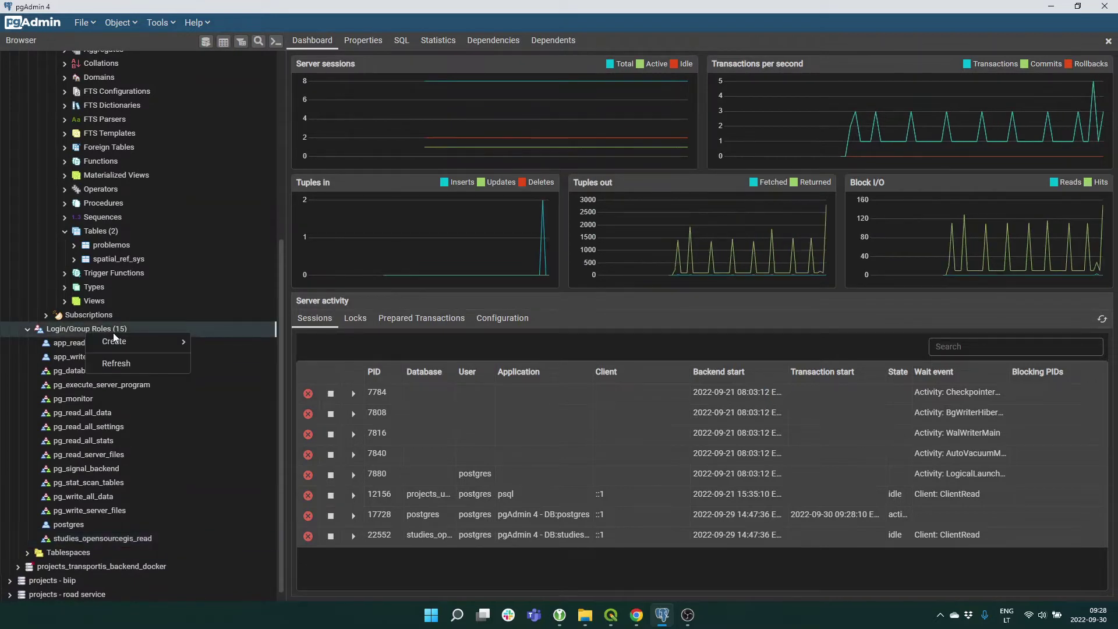
{"action": "mouse_move", "coordinate": [139, 342]}
{"action": "left_click", "coordinate": [217, 345]}
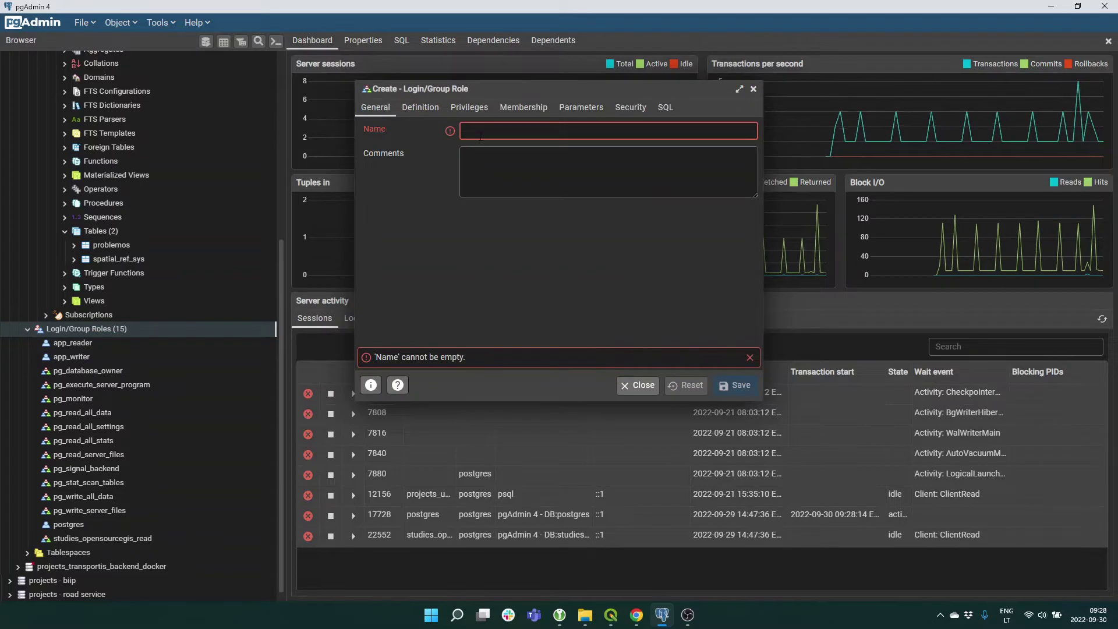
{"action": "type", "text": "p.petra"}
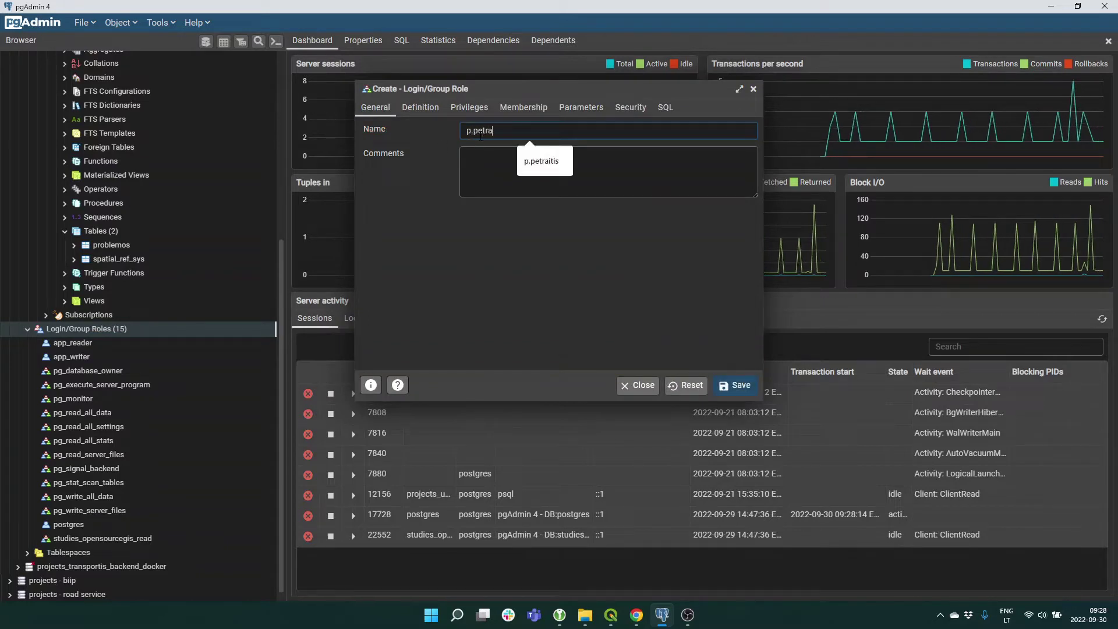
{"action": "type", "text": "itis"}
{"action": "left_click", "coordinate": [487, 160]}
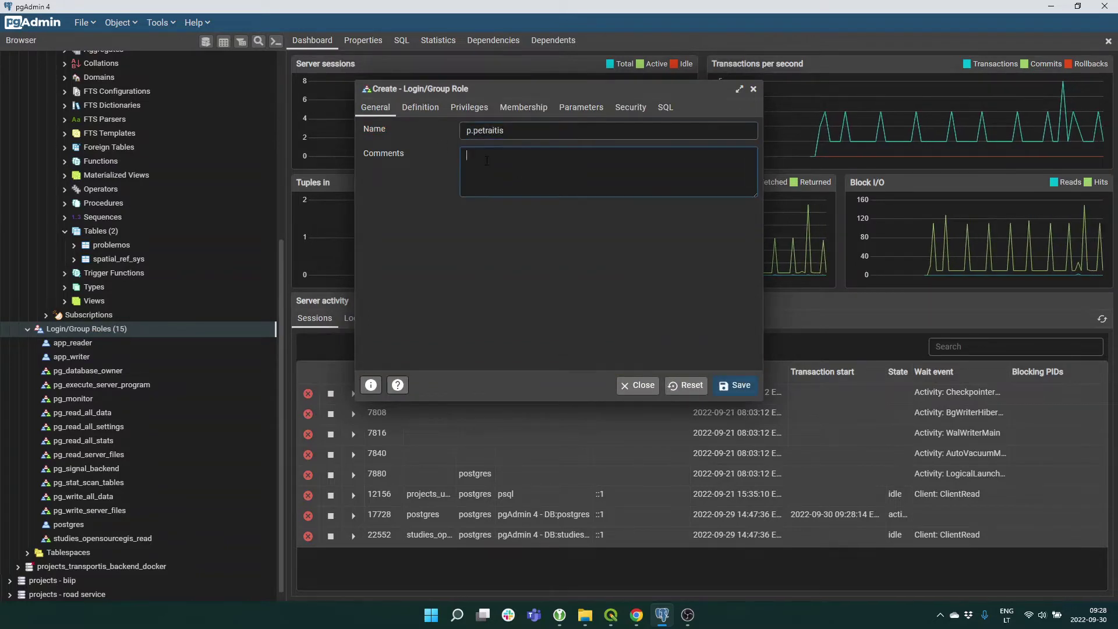
{"action": "type", "text": "Va"}
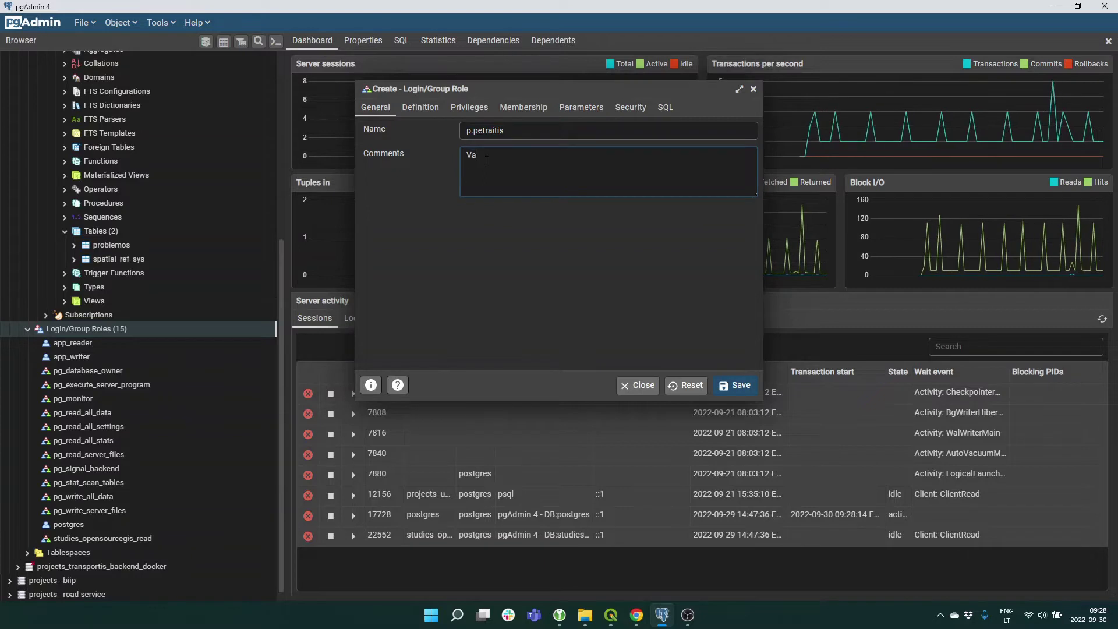
{"action": "type", "text": "rtotojas, kuris"}
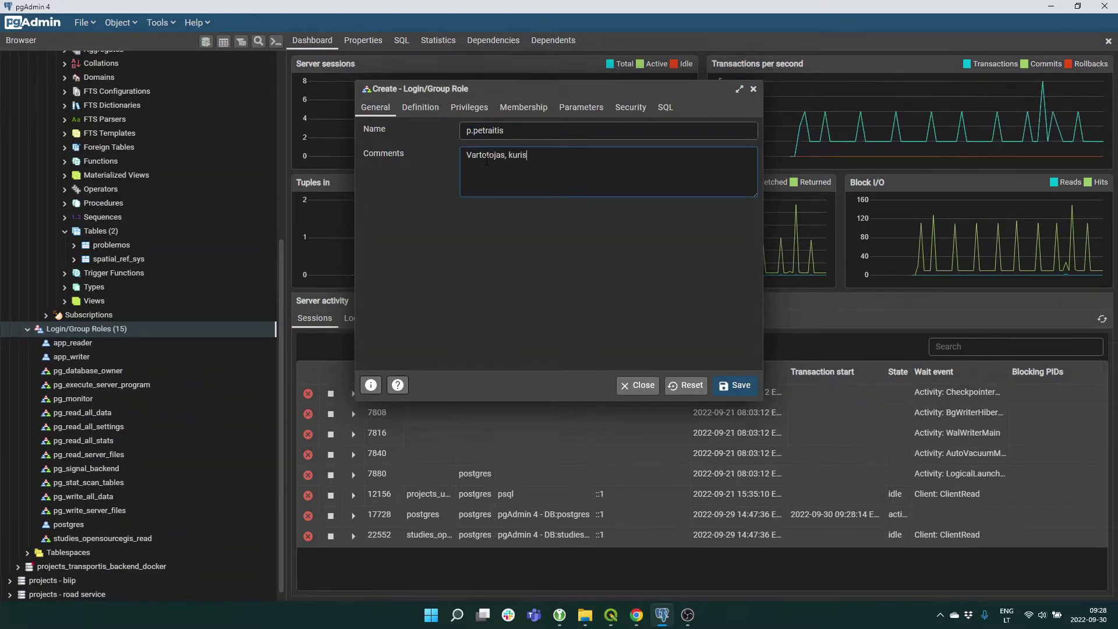
{"action": "type", "text": " gali skaity"}
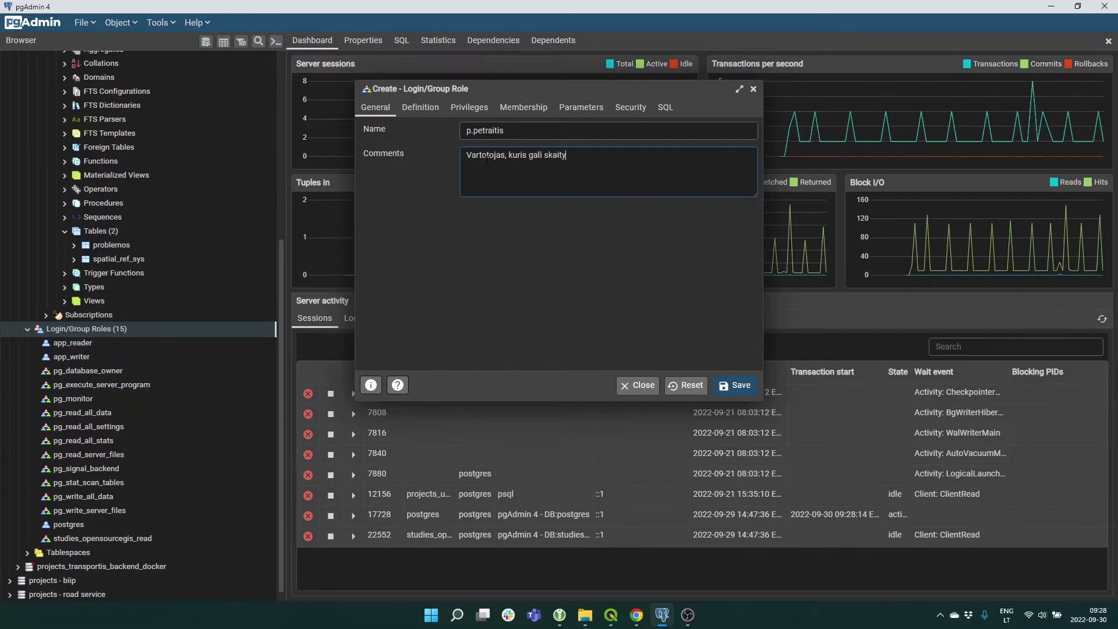
{"action": "type", "text": "ti puomenis"}
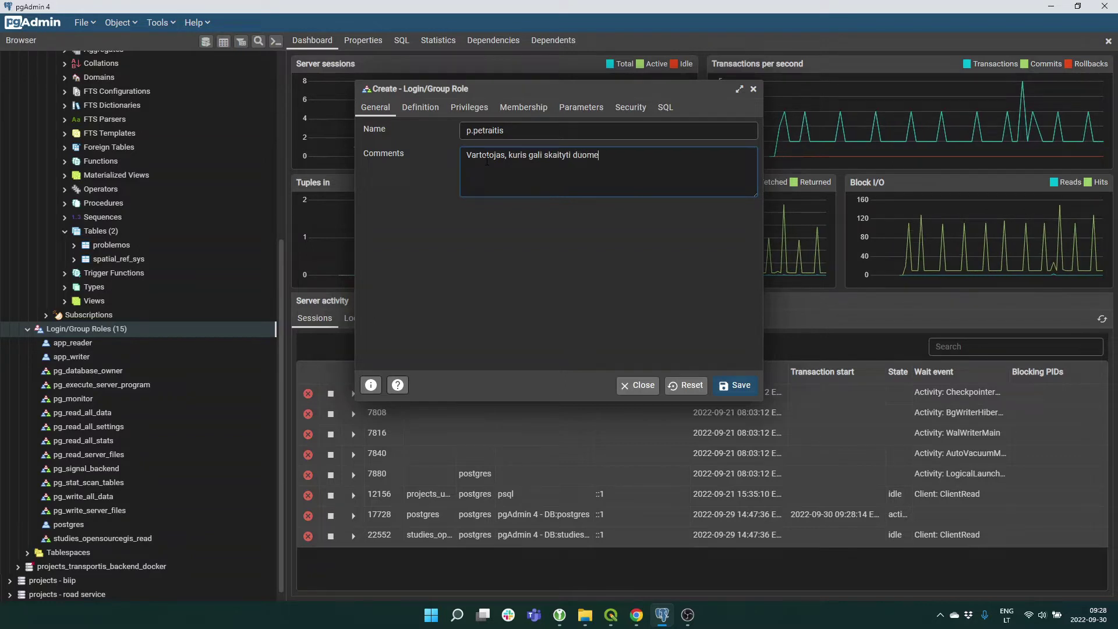
Give the new user a password and enable Can login.
{"action": "left_click", "coordinate": [438, 108]}
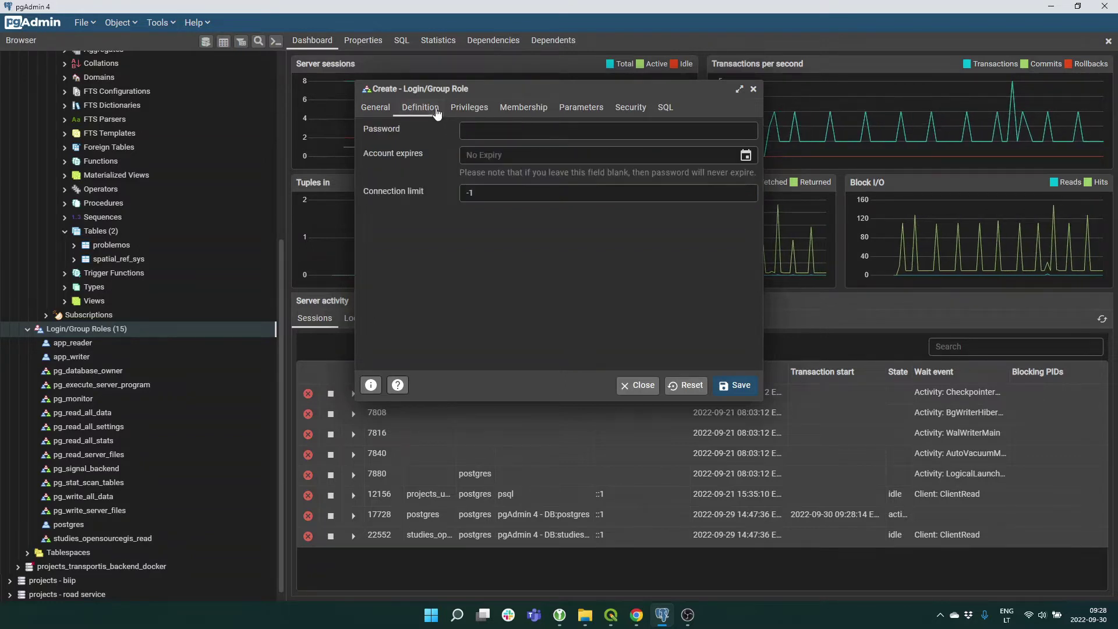
{"action": "left_click", "coordinate": [486, 133]}
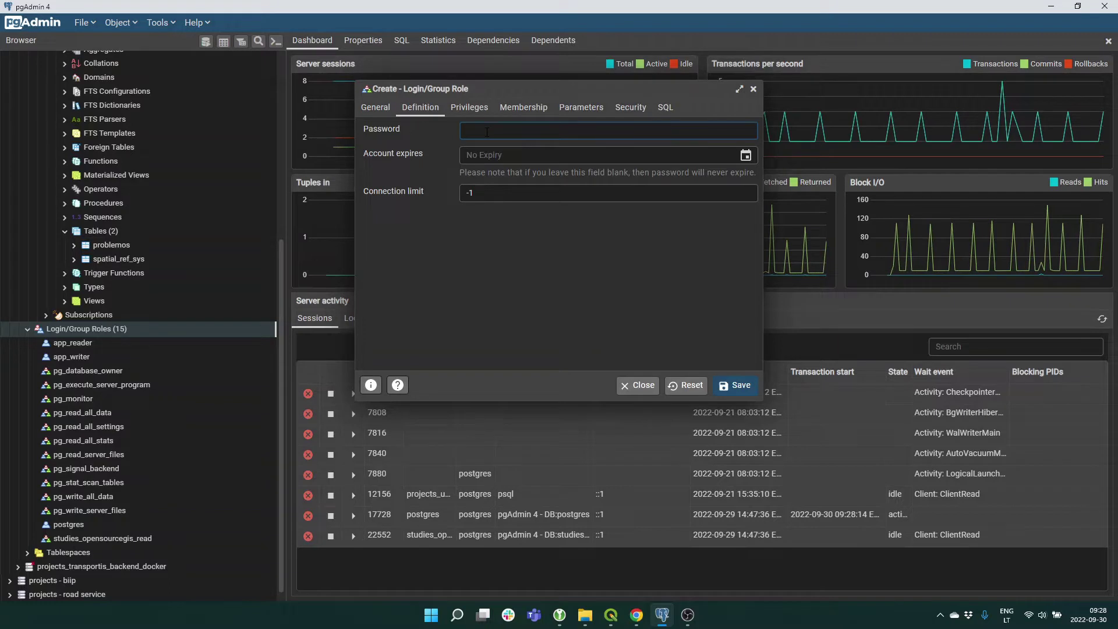
{"action": "type", "text": "****"}
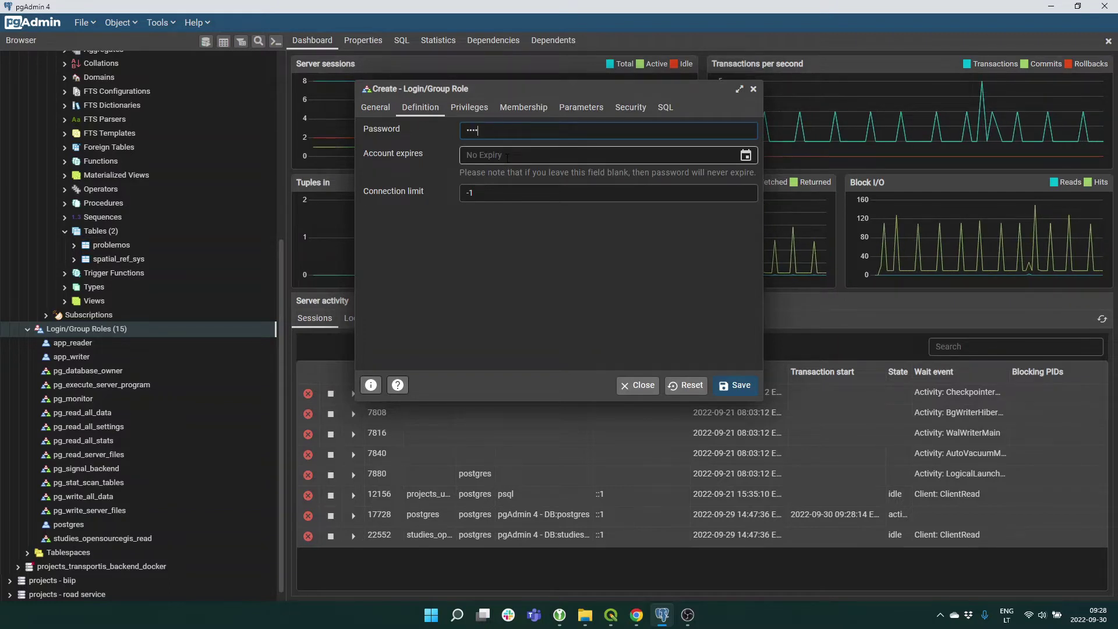
{"action": "left_click", "coordinate": [507, 156]}
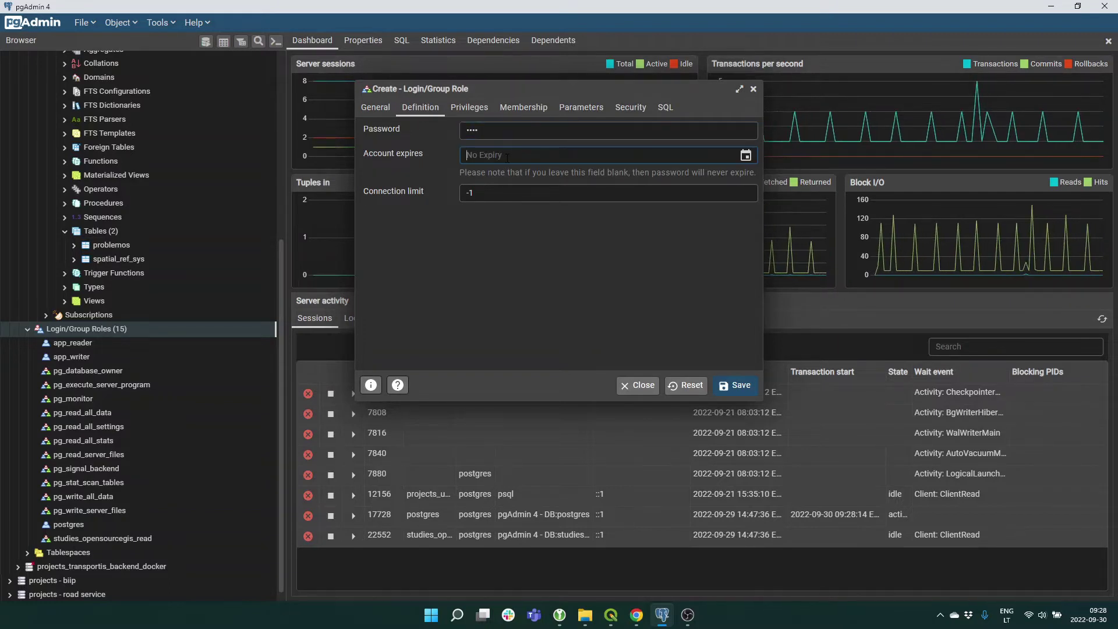
{"action": "left_click", "coordinate": [470, 110]}
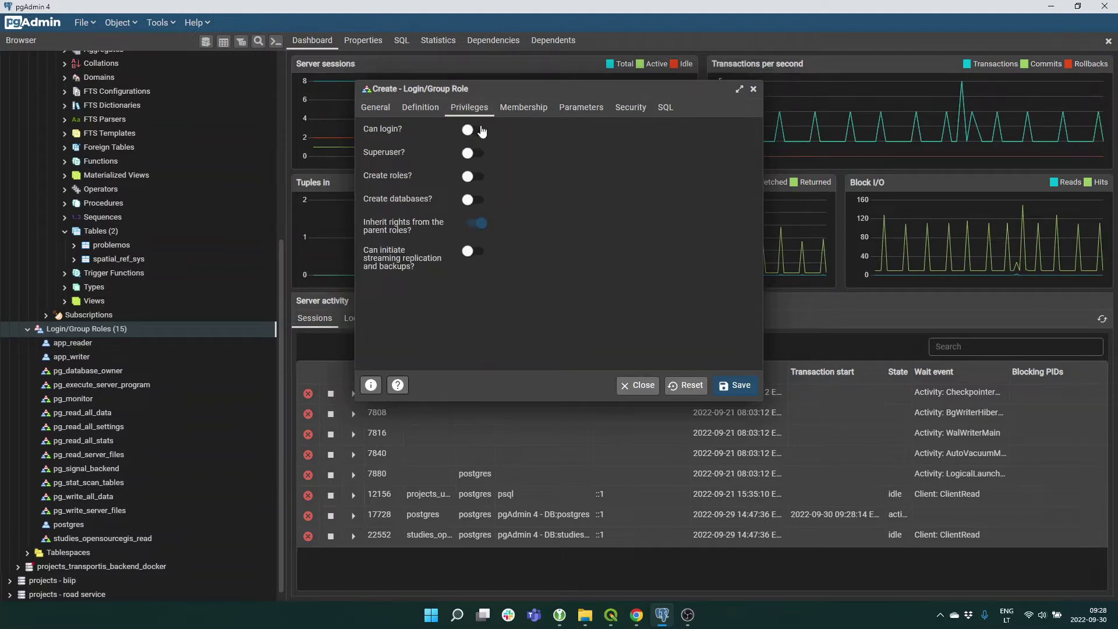
{"action": "left_click", "coordinate": [481, 130]}
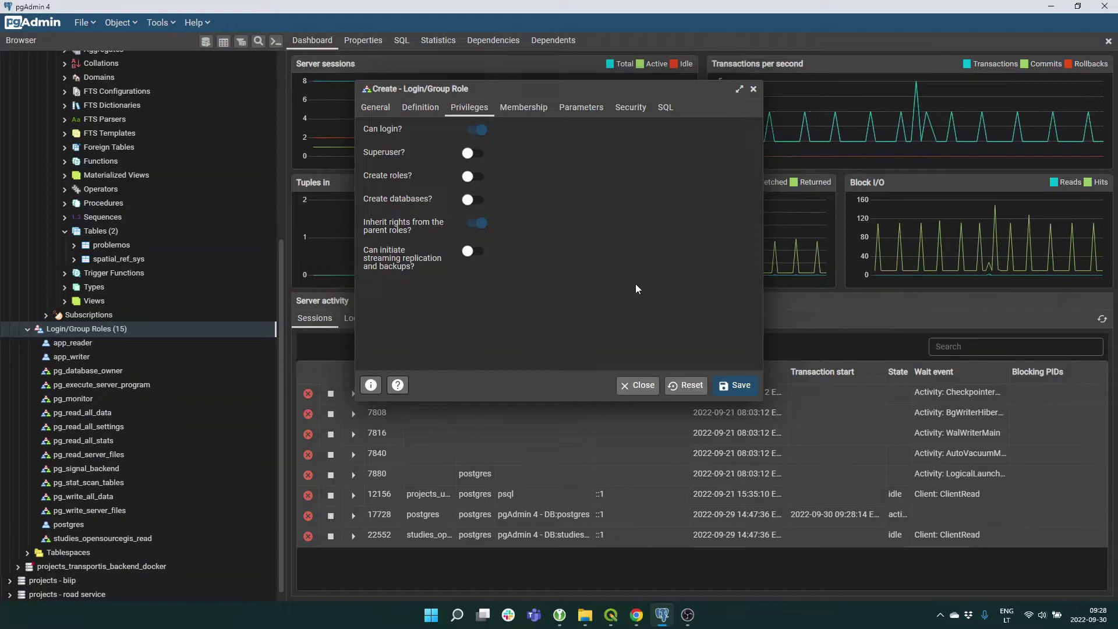
Make the user a member of studies_opensourcegis_read and save the login role.
{"action": "left_click", "coordinate": [527, 110]}
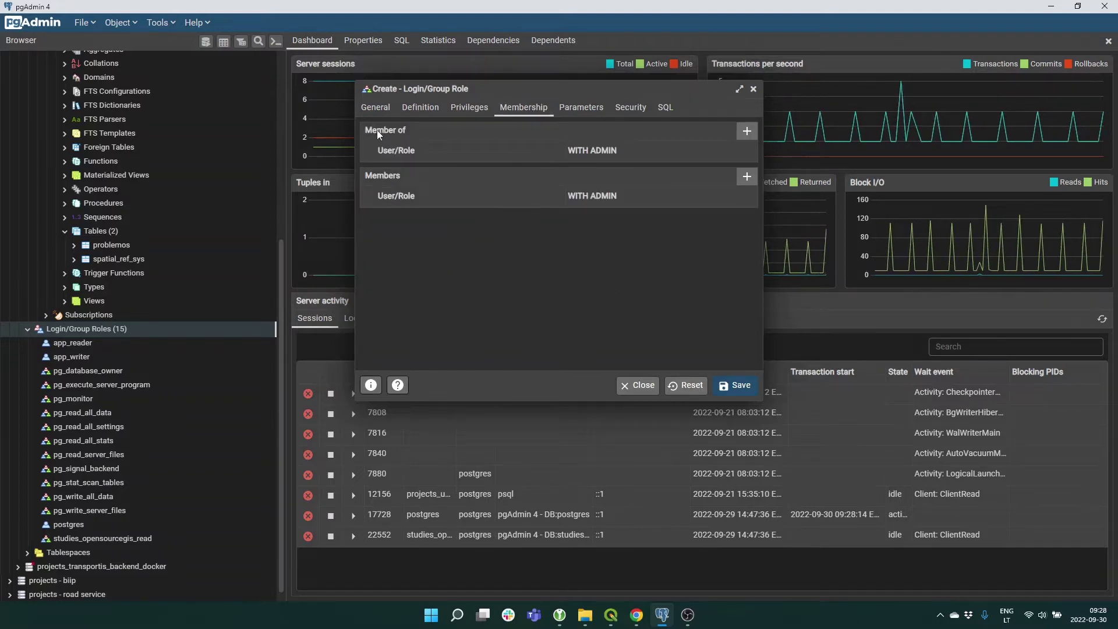
{"action": "left_click", "coordinate": [747, 133]}
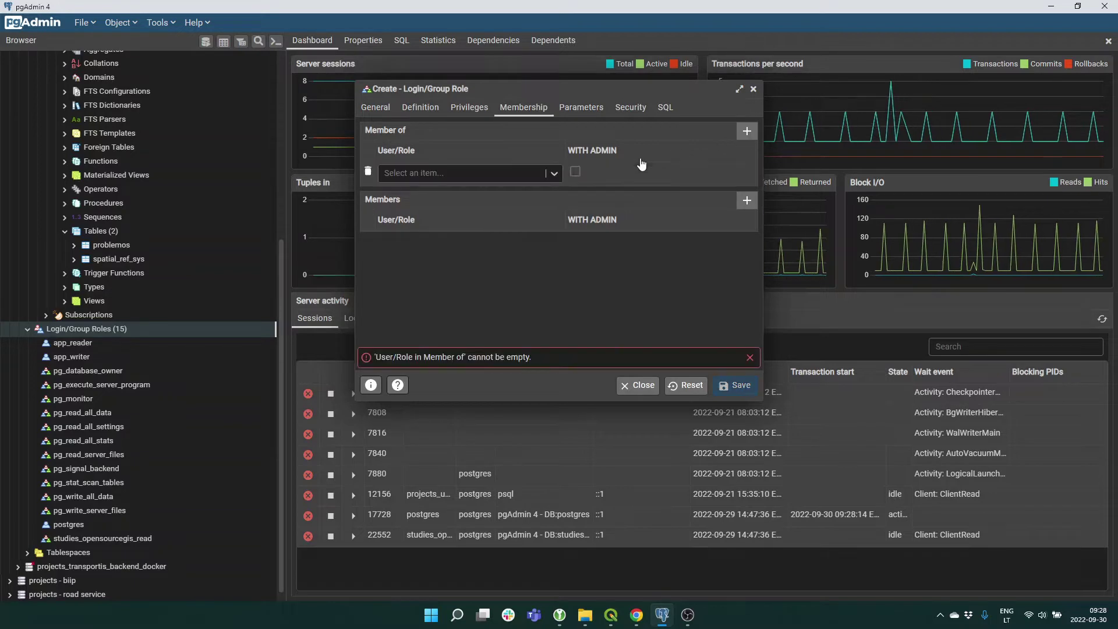
{"action": "left_click", "coordinate": [554, 173]}
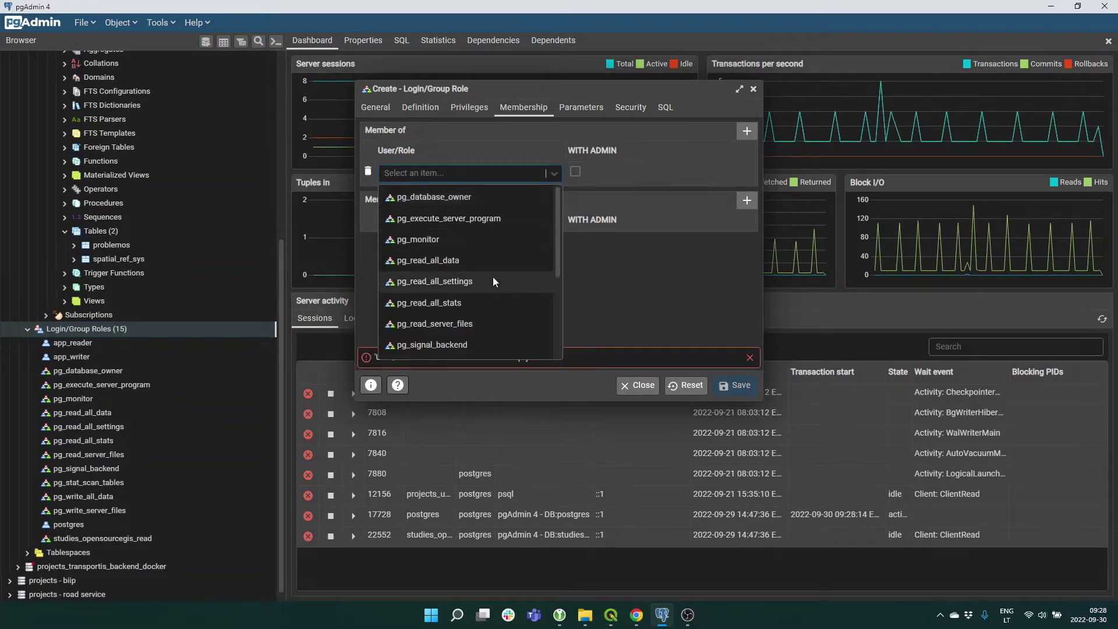
{"action": "scroll", "coordinate": [494, 280], "scroll_direction": "down", "scroll_amount": 3}
{"action": "left_click", "coordinate": [415, 283]}
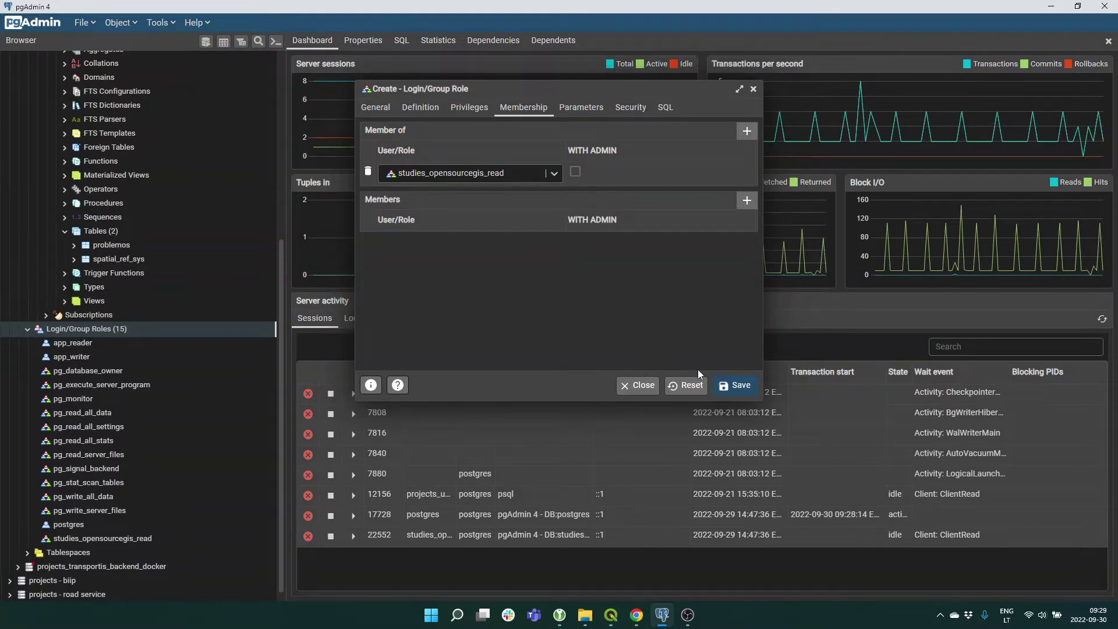
{"action": "left_click", "coordinate": [736, 388]}
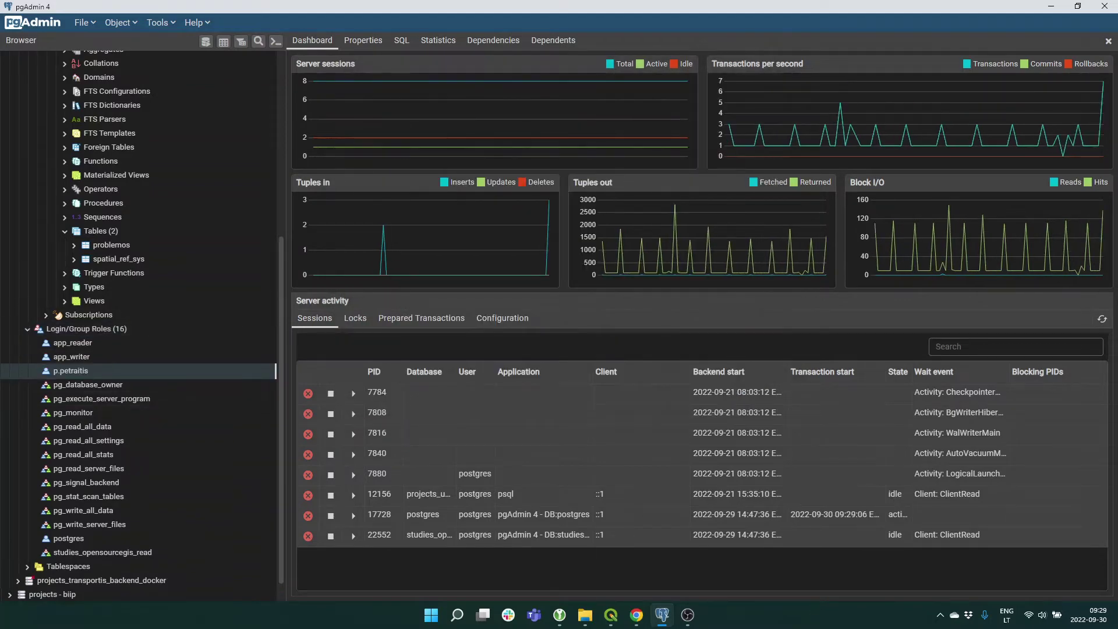
{"action": "left_click", "coordinate": [612, 622]}
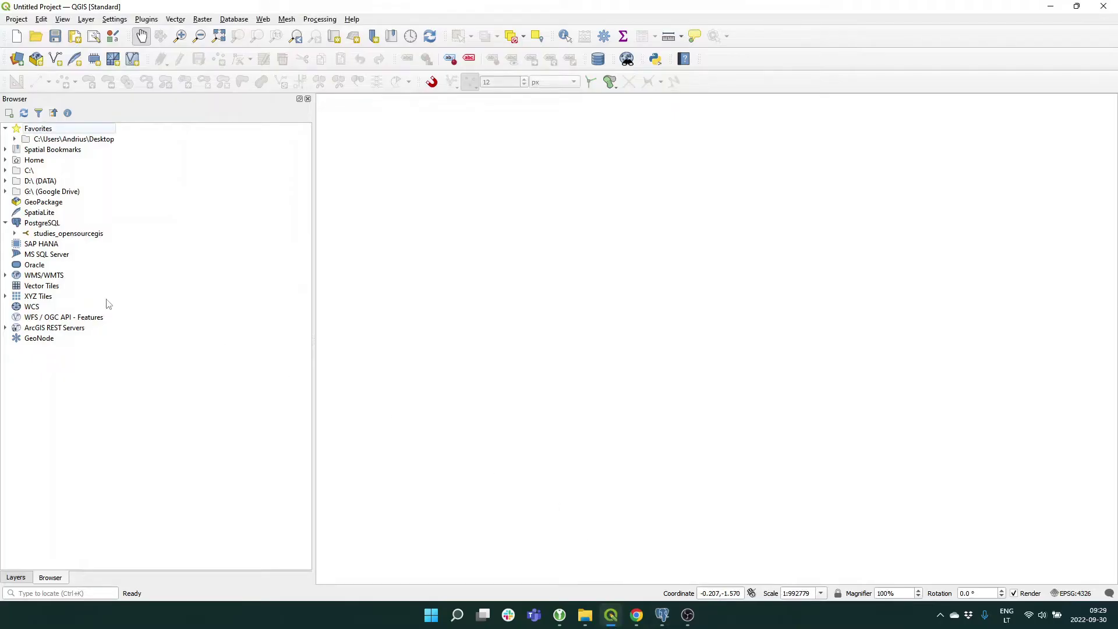
Connect to studies_opensourcegis in QGIS using the new user's username and password.
{"action": "left_click", "coordinate": [16, 235]}
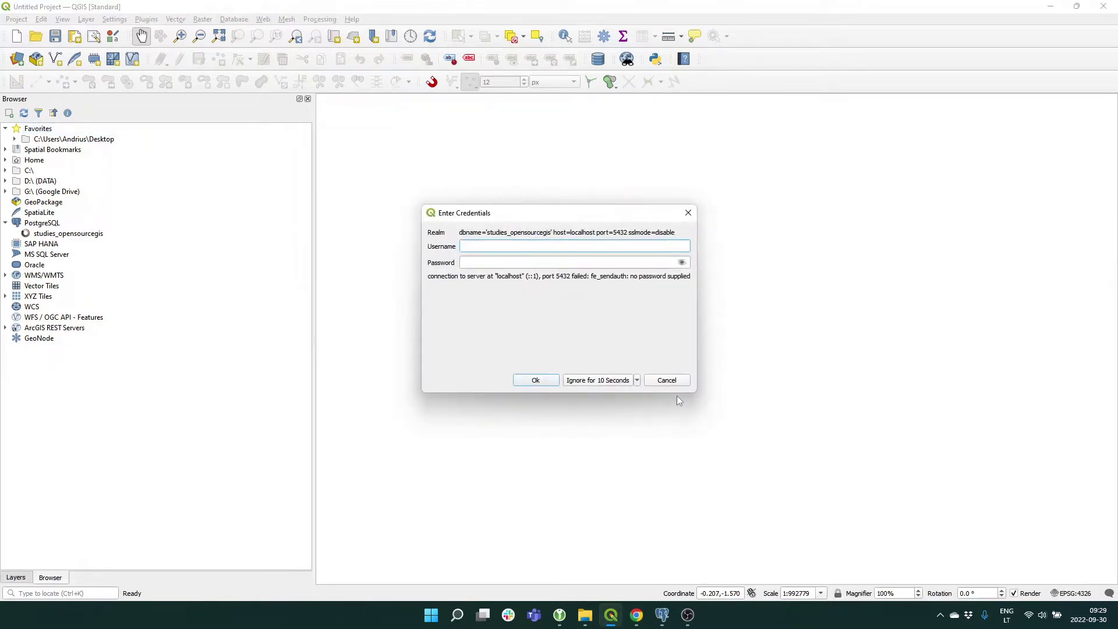
{"action": "type", "text": "p.petraitis"}
{"action": "key", "text": "Tab"}
{"action": "type", "text": "•••••"}
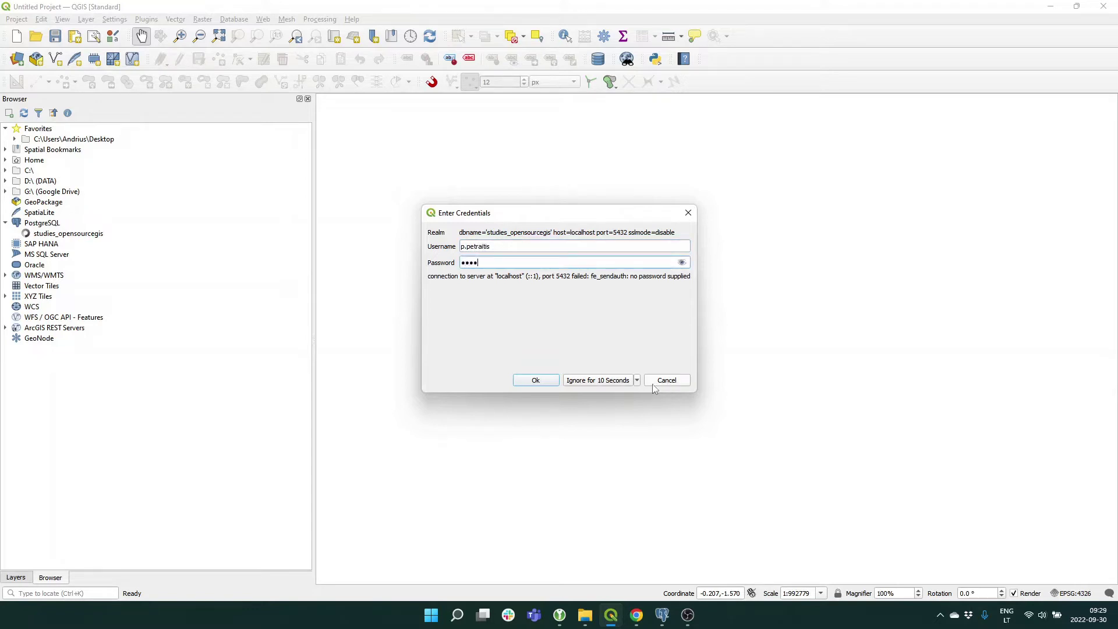
{"action": "left_click", "coordinate": [541, 381]}
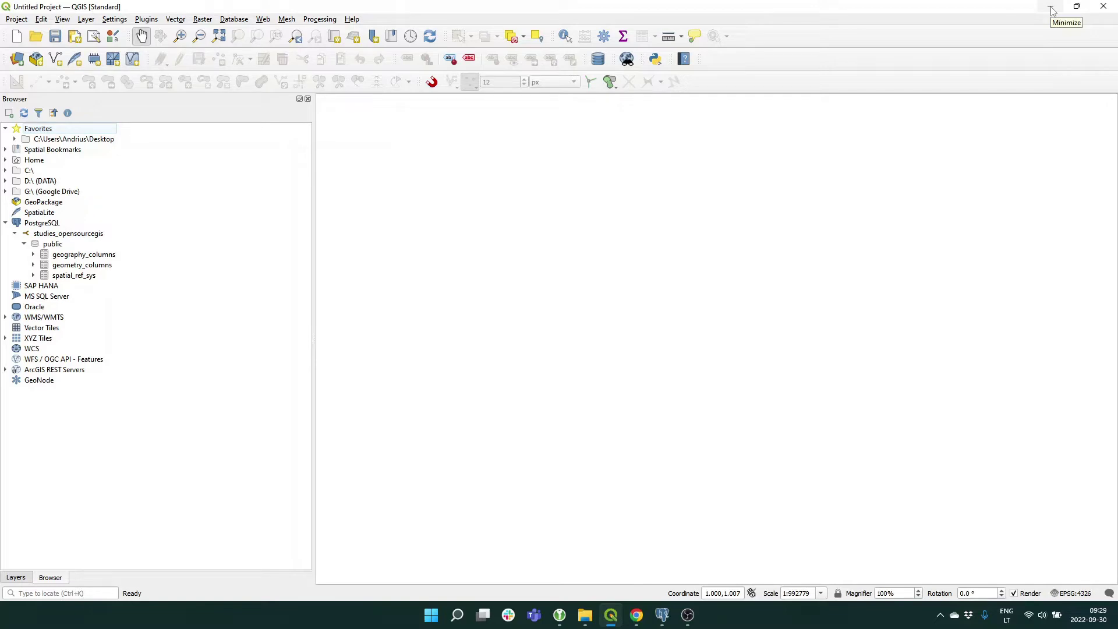
{"action": "left_click", "coordinate": [1051, 8]}
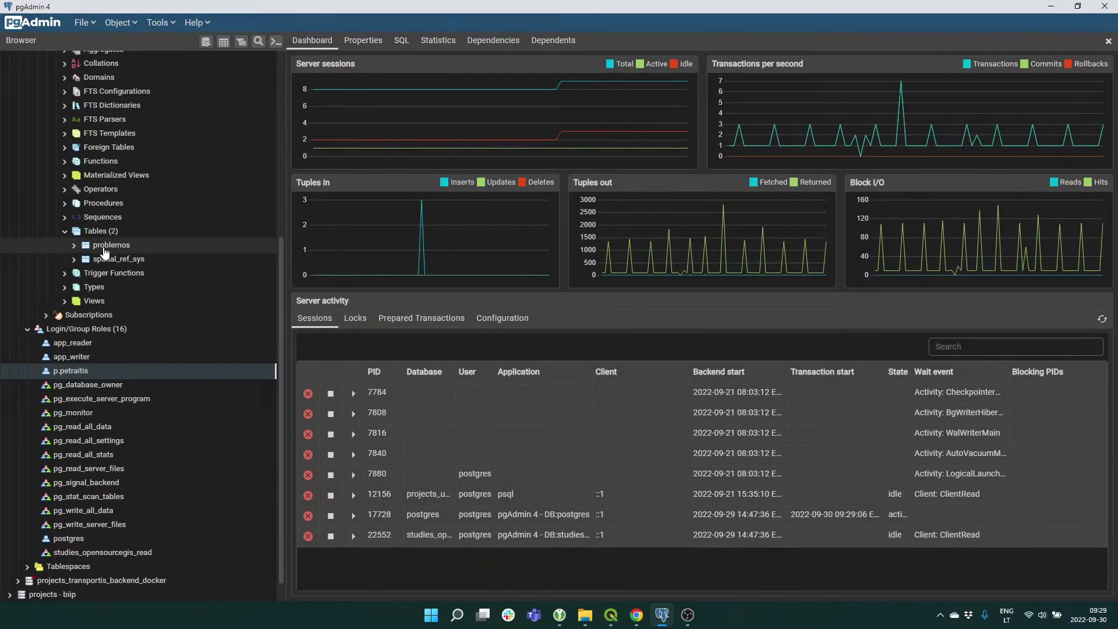
Scroll the Browser tree to the public schema and open its context menu.
{"action": "scroll", "coordinate": [134, 348], "scroll_direction": "up", "scroll_amount": 2}
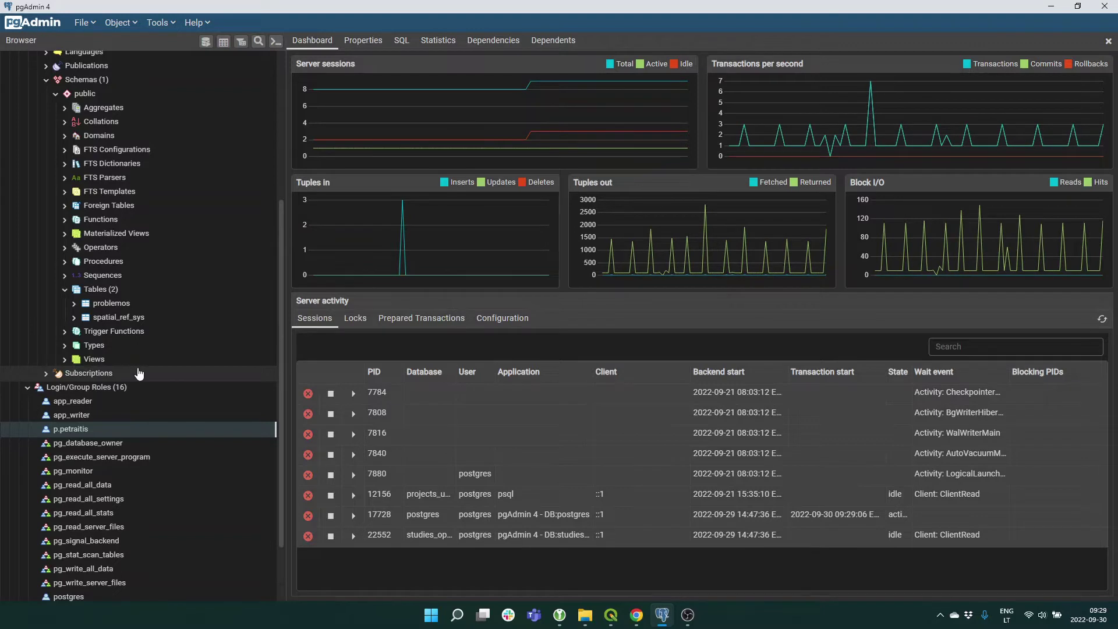
{"action": "scroll", "coordinate": [138, 373], "scroll_direction": "down", "scroll_amount": 3}
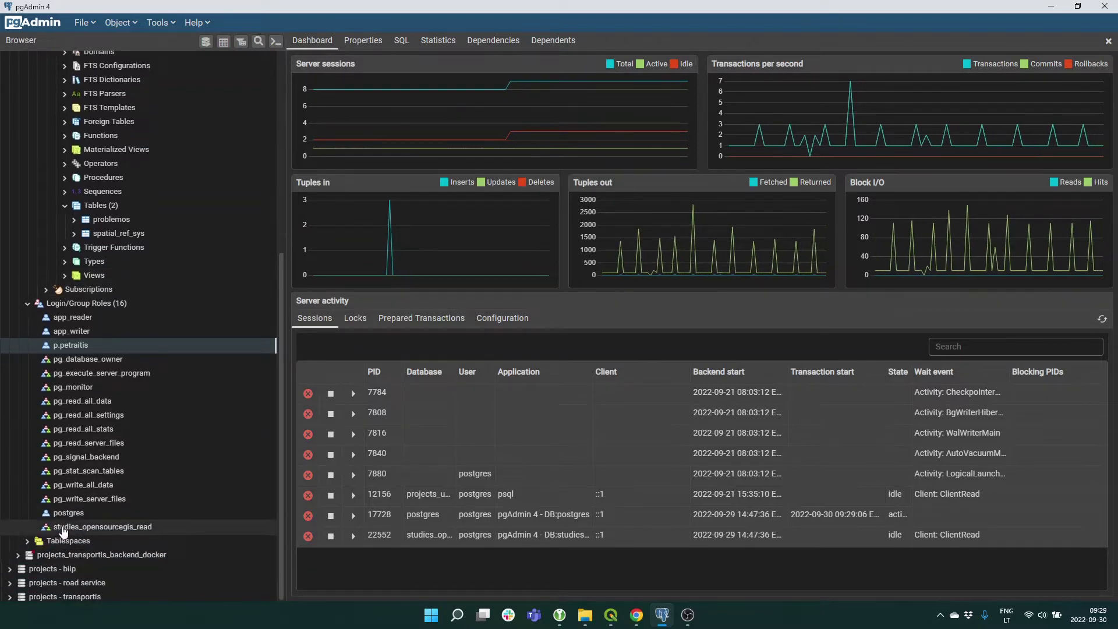
{"action": "scroll", "coordinate": [171, 393], "scroll_direction": "up", "scroll_amount": 4}
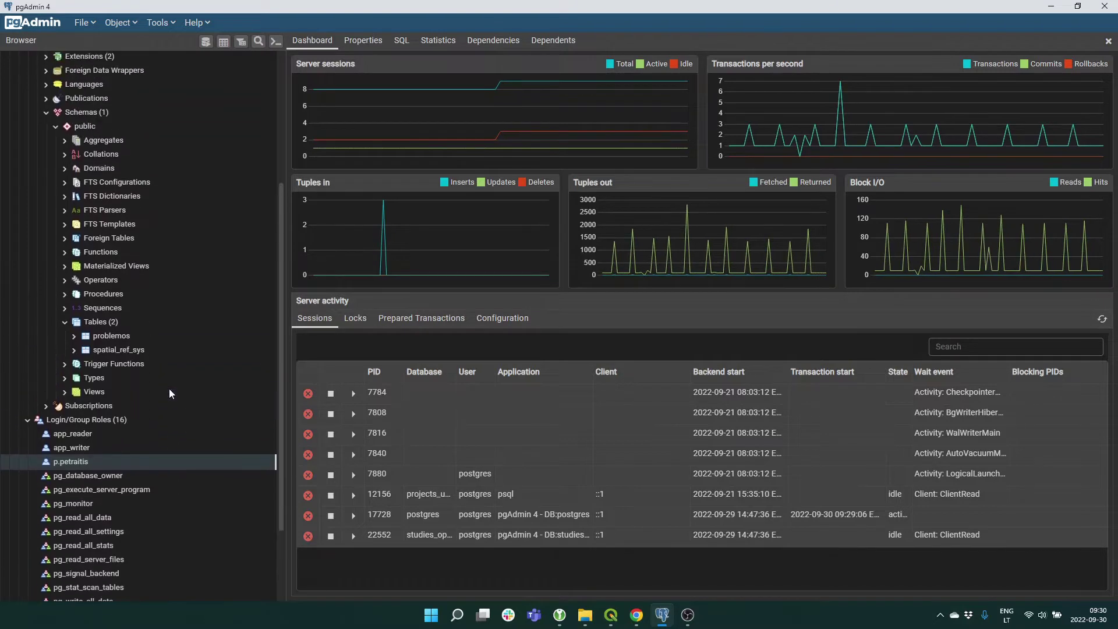
{"action": "right_click", "coordinate": [88, 129]}
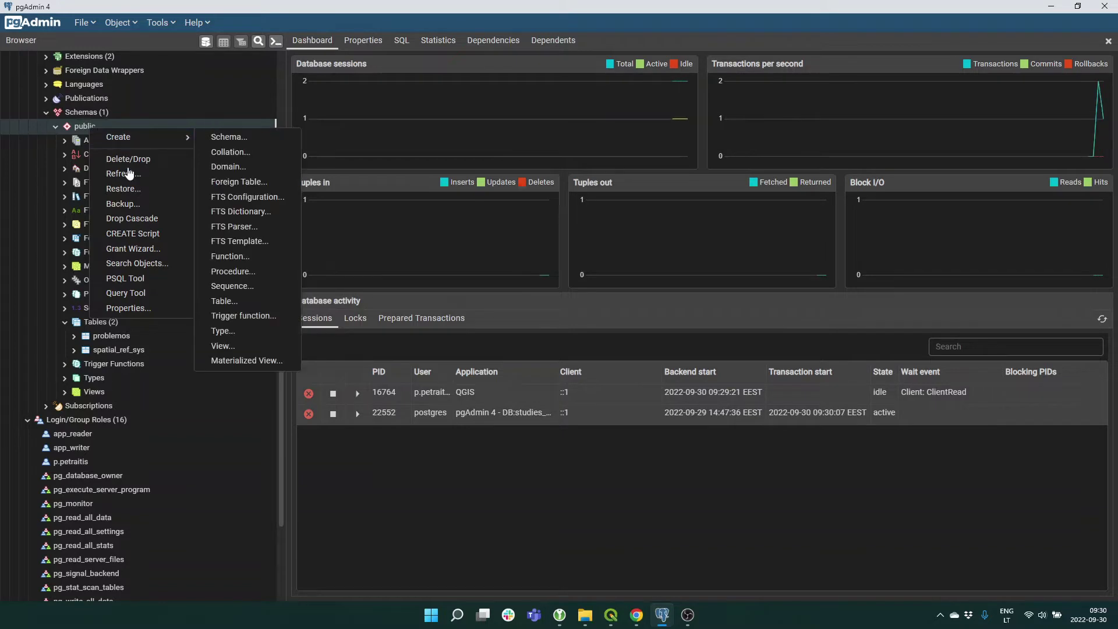
In the Grant Wizard, select all public schema objects and add studies_opensourcegis_read as grantee.
{"action": "left_click", "coordinate": [137, 255]}
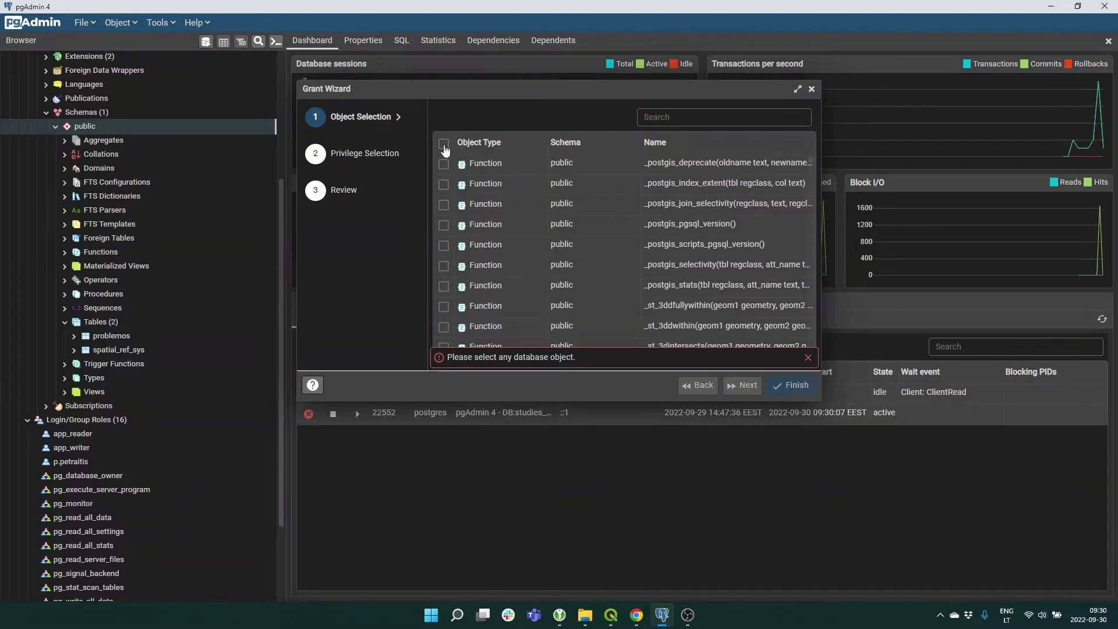
{"action": "left_click", "coordinate": [444, 143]}
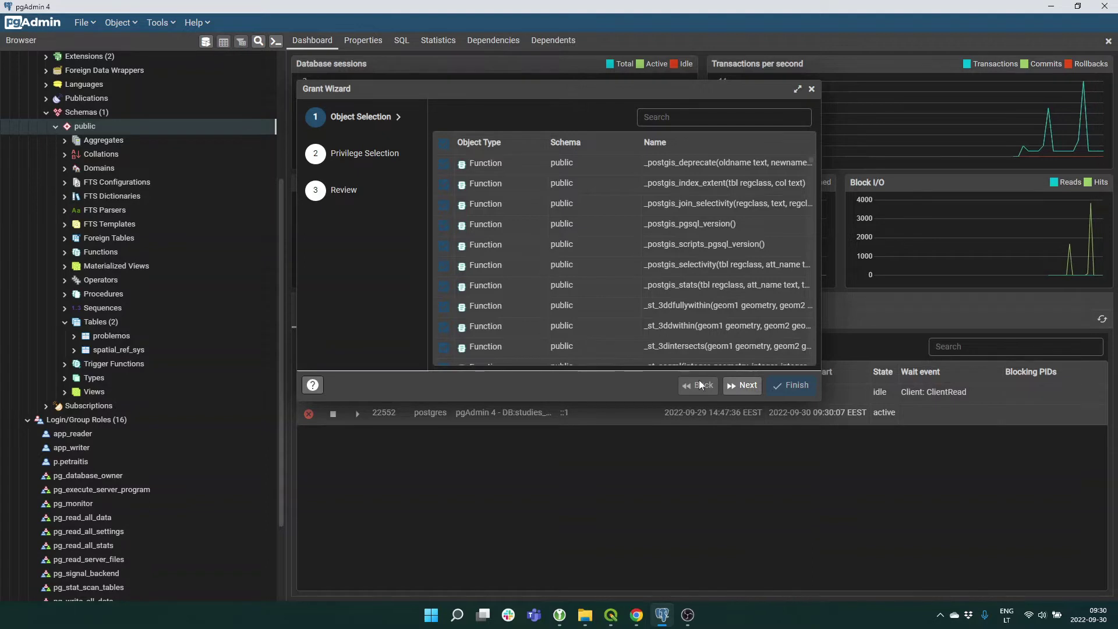
{"action": "left_click", "coordinate": [741, 385]}
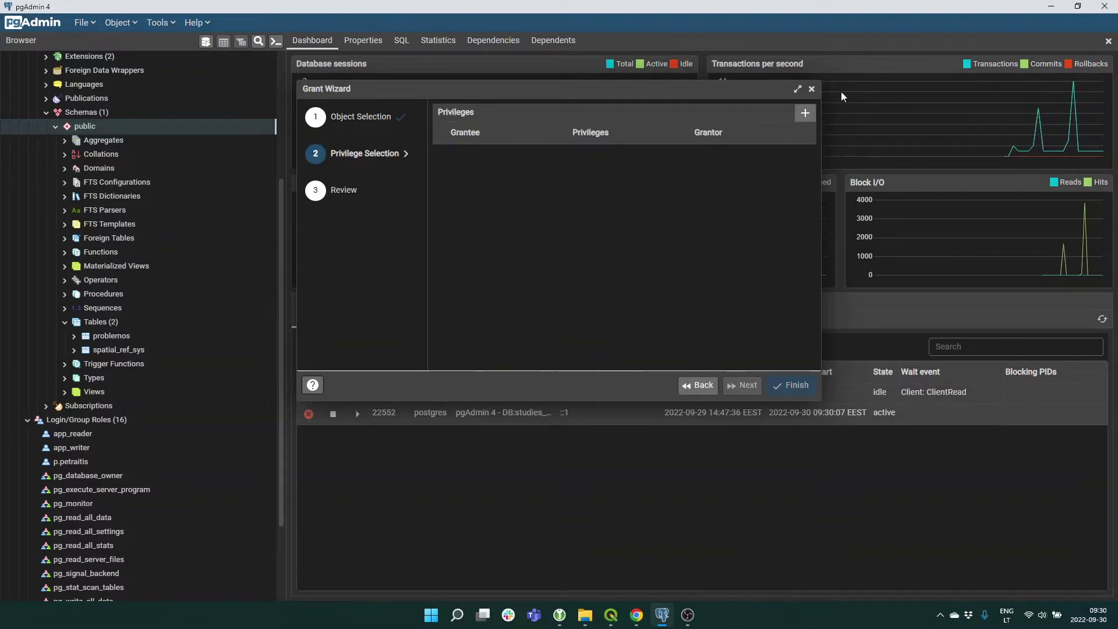
{"action": "left_click", "coordinate": [805, 113]}
{"action": "left_click", "coordinate": [557, 160]}
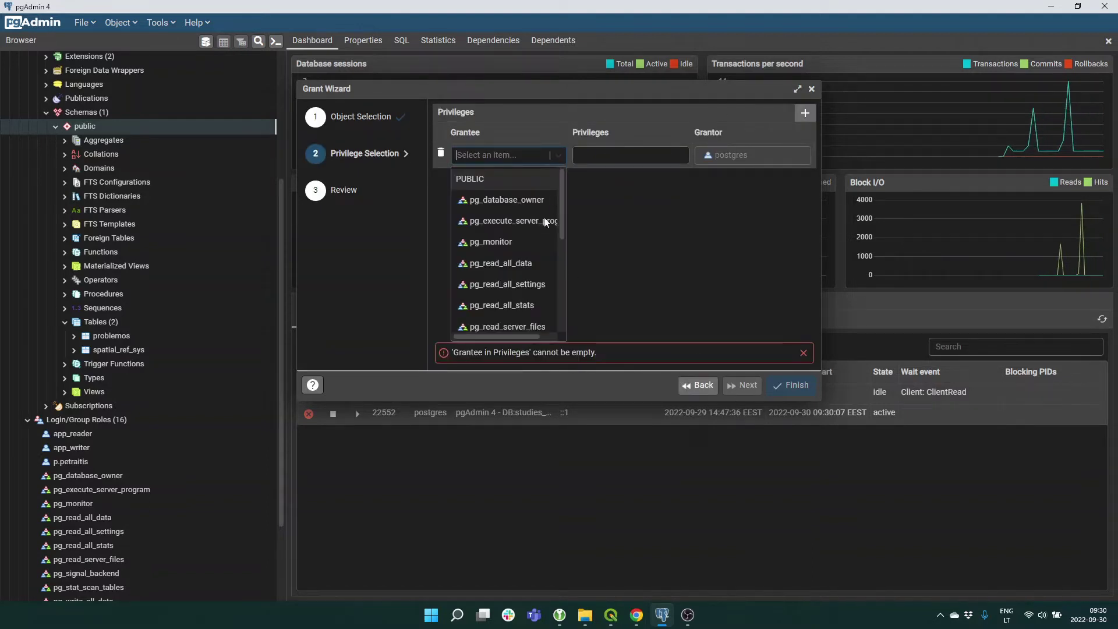
{"action": "scroll", "coordinate": [523, 233], "scroll_direction": "down", "scroll_amount": 3}
{"action": "left_click", "coordinate": [518, 257]}
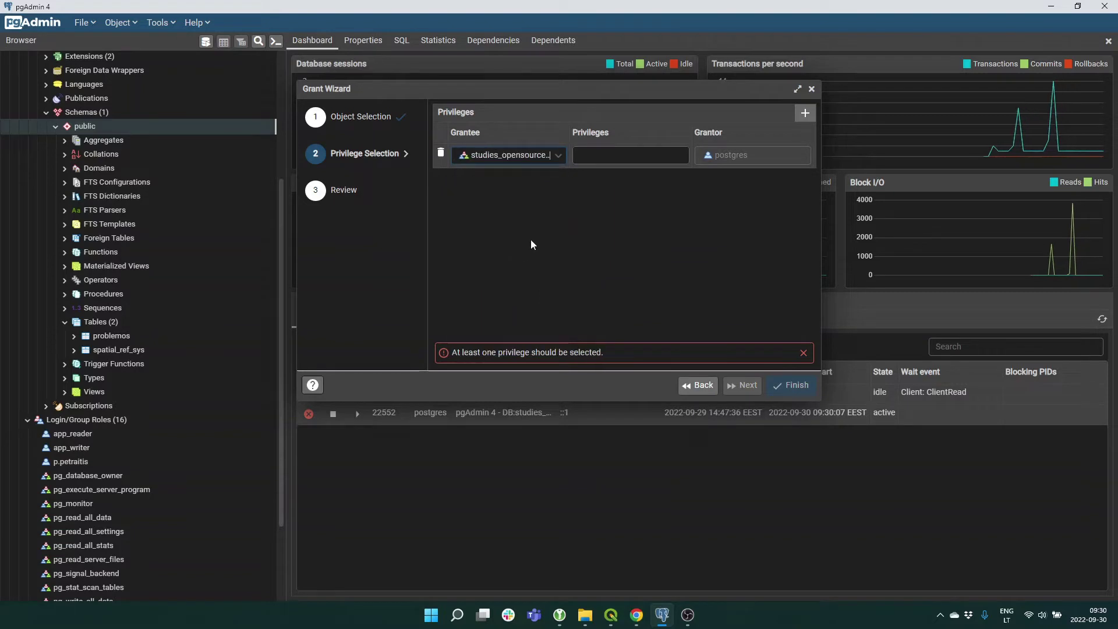
Grant the role USAGE and SELECT, review the GRANT statements, and apply them.
{"action": "left_click_drag", "start_coordinate": [822, 243], "coordinate": [1009, 249]}
{"action": "left_click", "coordinate": [704, 154]}
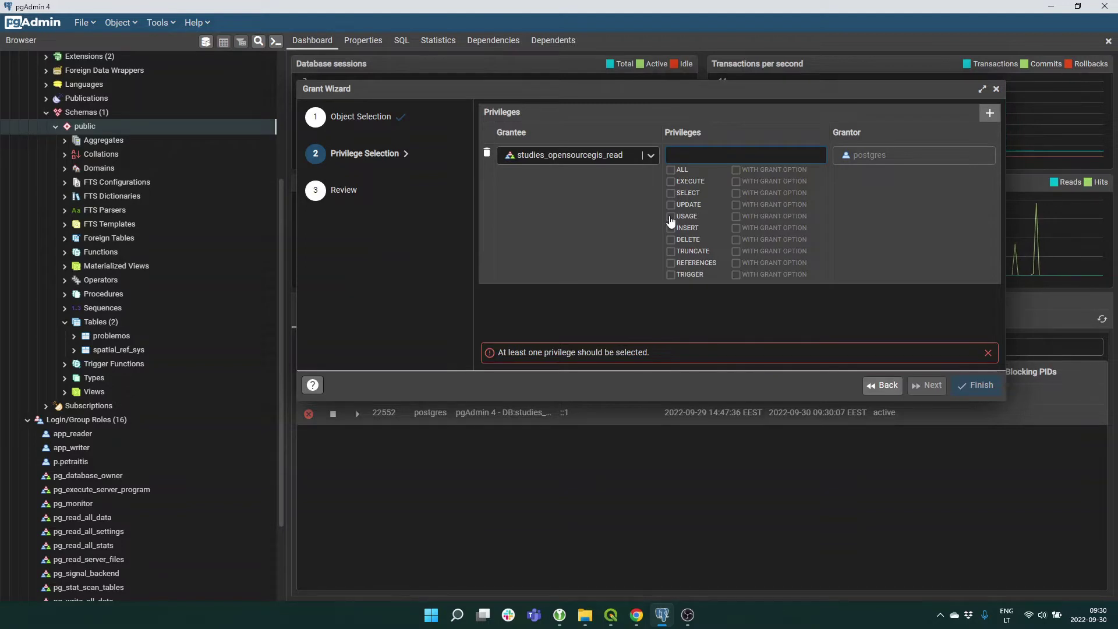
{"action": "left_click", "coordinate": [671, 221]}
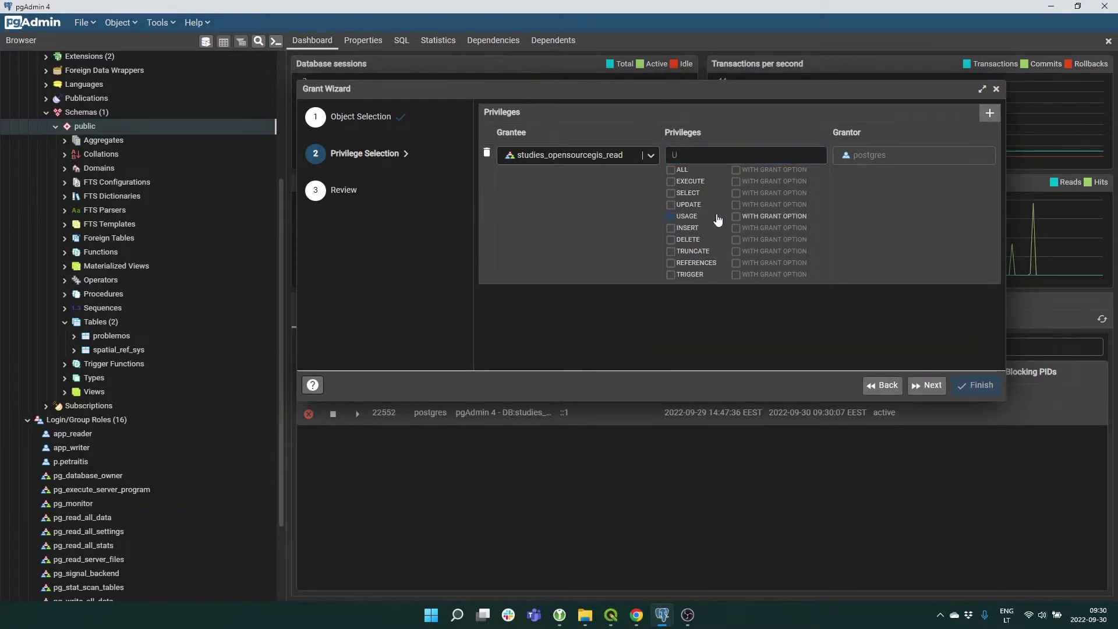
{"action": "left_click", "coordinate": [672, 194]}
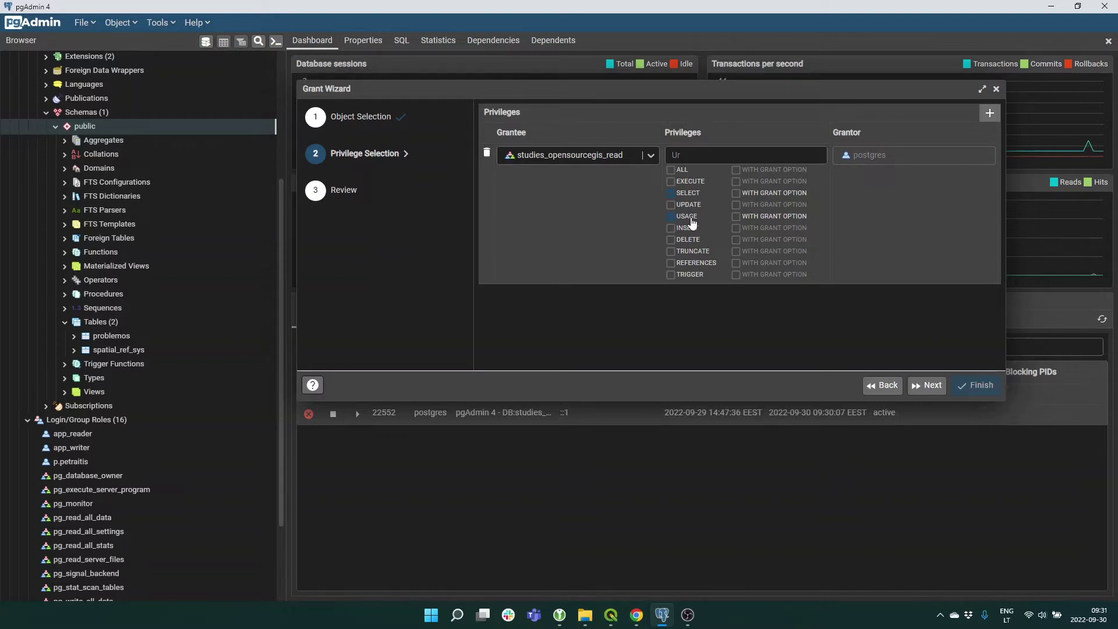
{"action": "left_click", "coordinate": [929, 389]}
{"action": "left_click", "coordinate": [929, 386]}
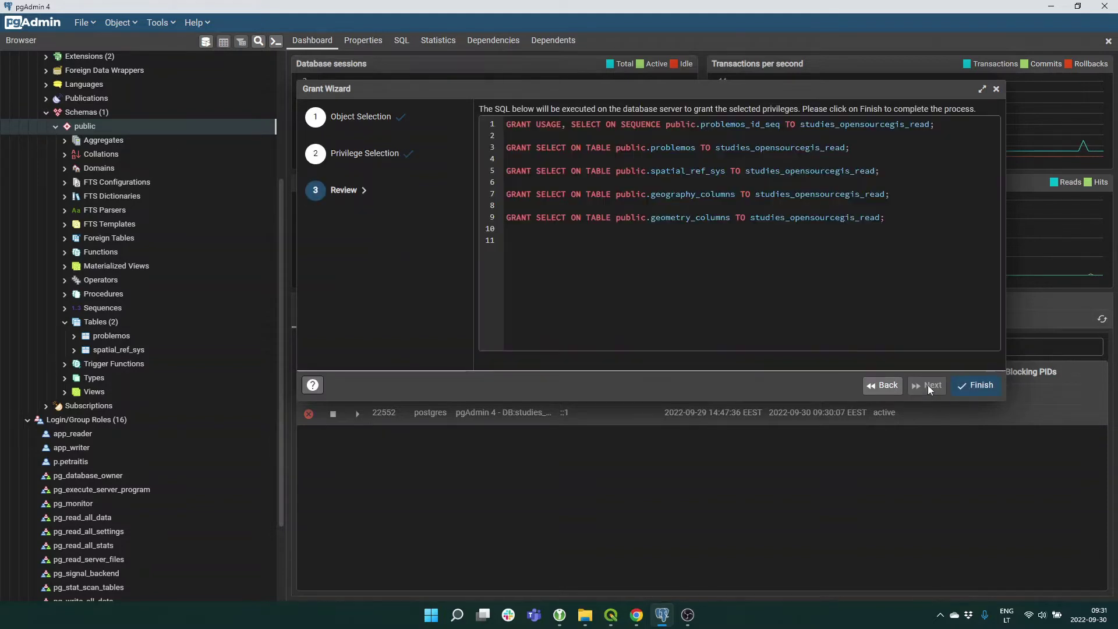
{"action": "left_click", "coordinate": [982, 386]}
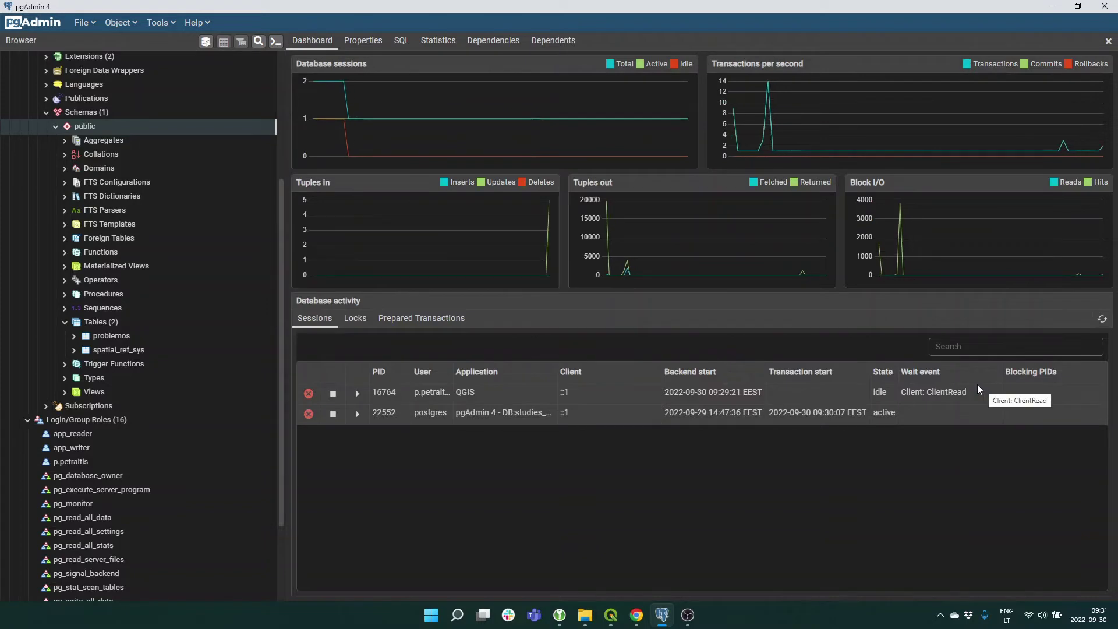
{"action": "left_click", "coordinate": [610, 615]}
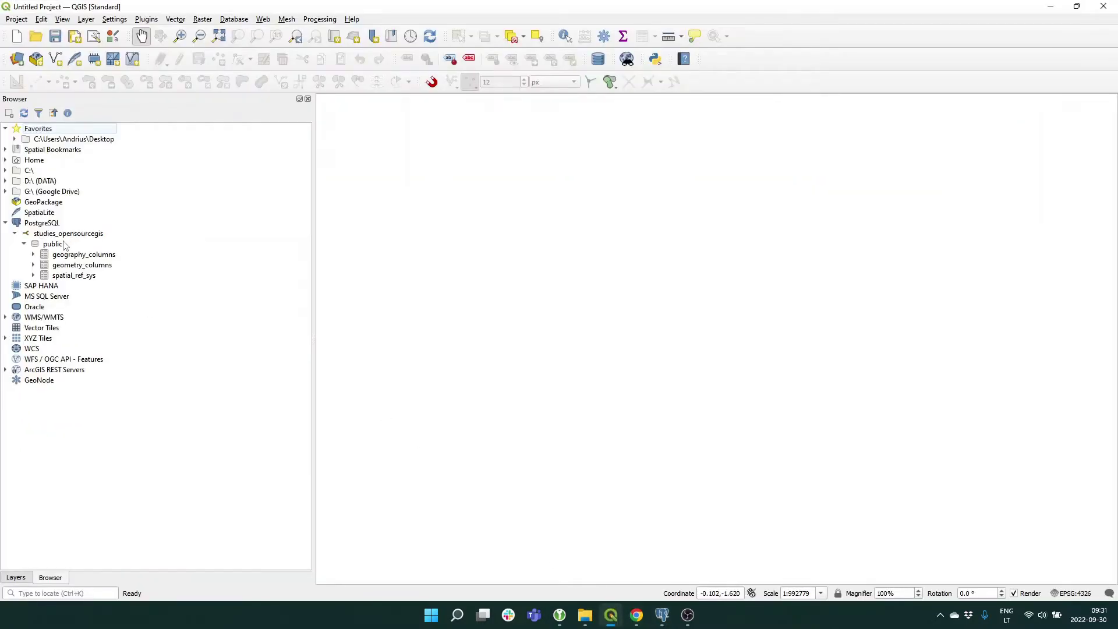
Refresh the public schema and drag the problemos table onto the map as a layer.
{"action": "right_click", "coordinate": [53, 245]}
{"action": "left_click", "coordinate": [70, 254]}
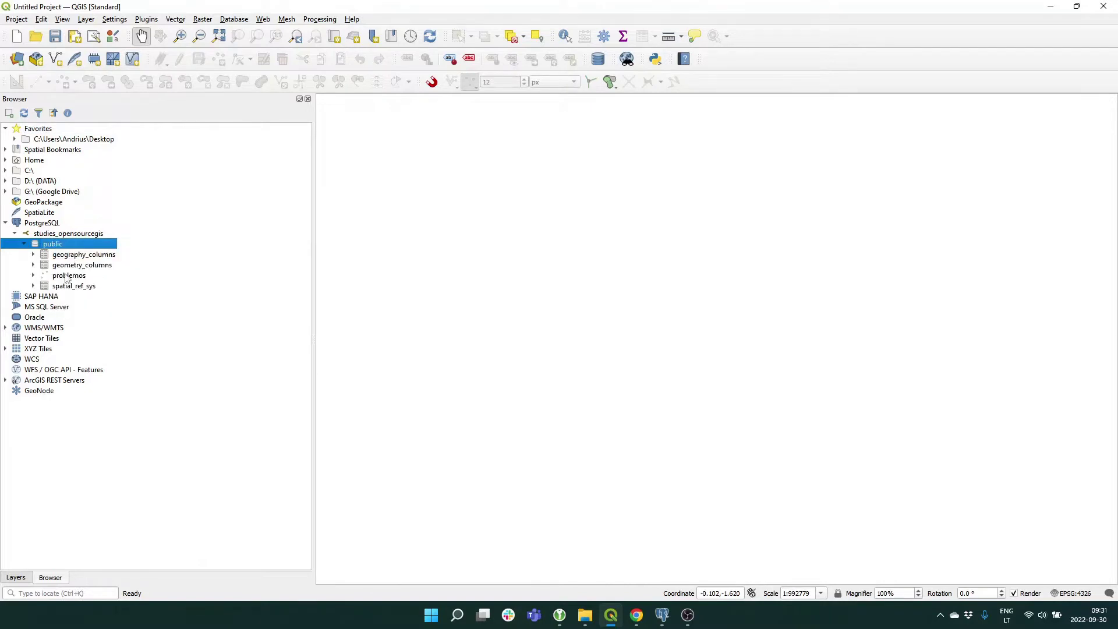
{"action": "left_click", "coordinate": [64, 276]}
{"action": "left_click_drag", "start_coordinate": [61, 278], "coordinate": [549, 337]}
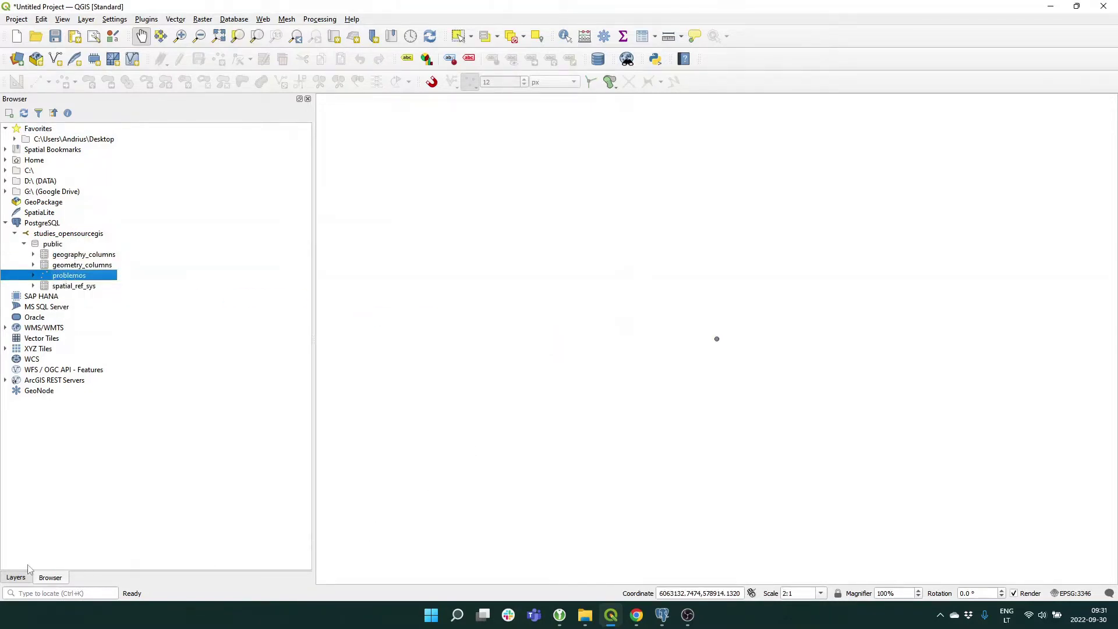
{"action": "left_click", "coordinate": [5, 380]}
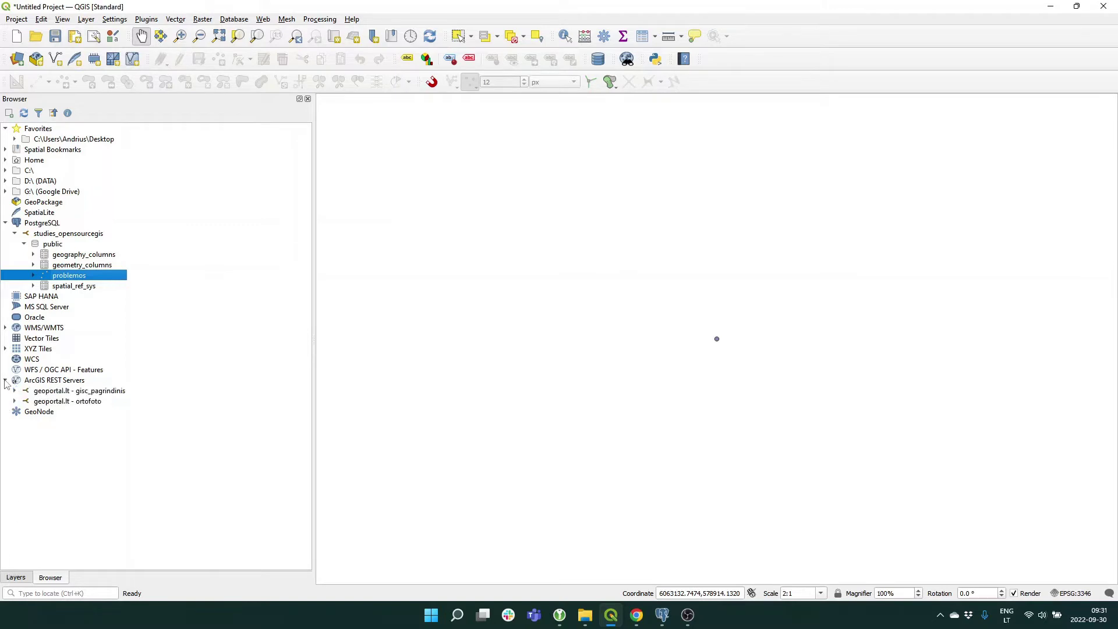
Add the geoportal.lt gisc_pagrindinis (All layers) basemap to the map.
{"action": "left_click", "coordinate": [52, 392]}
{"action": "left_click", "coordinate": [53, 401], "text": "shift"}
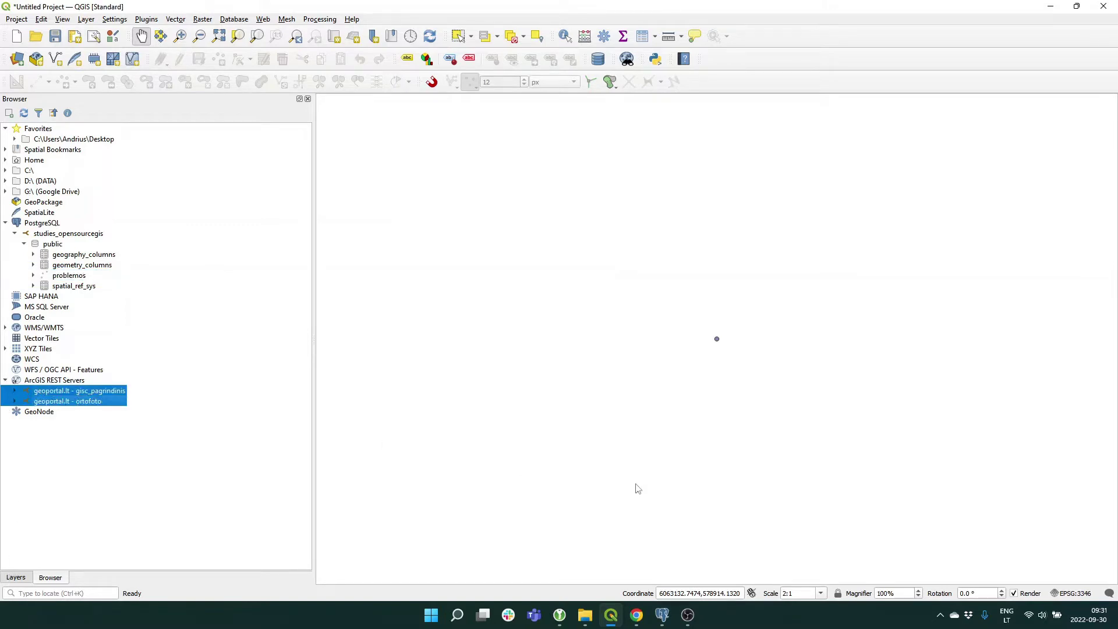
{"action": "left_click", "coordinate": [98, 393]}
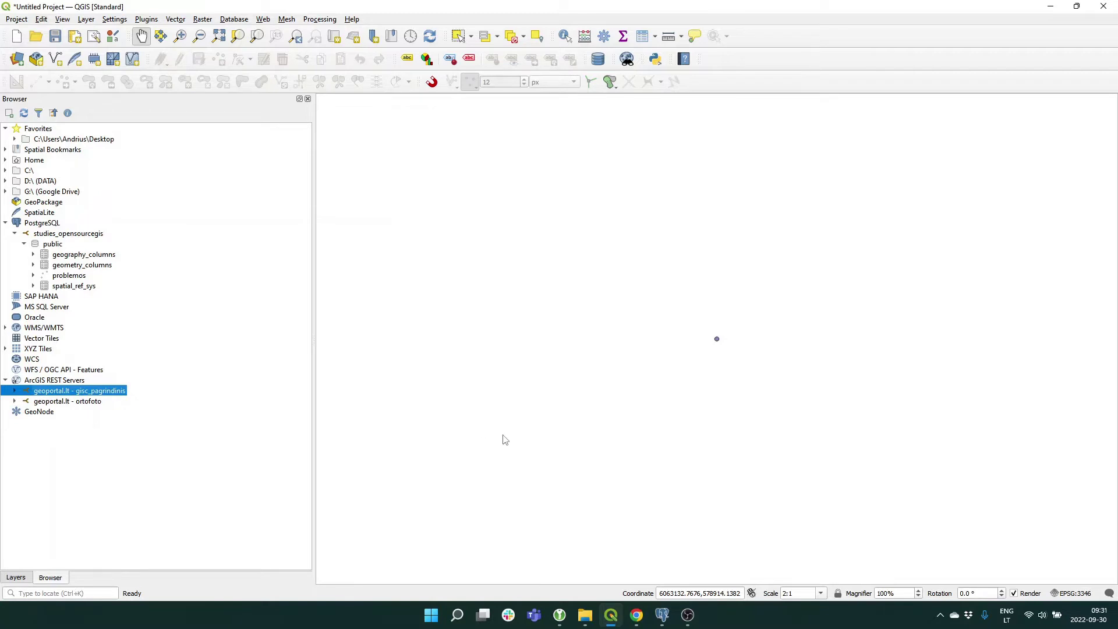
{"action": "left_click", "coordinate": [15, 391]}
{"action": "left_click_drag", "start_coordinate": [55, 401], "coordinate": [473, 459]}
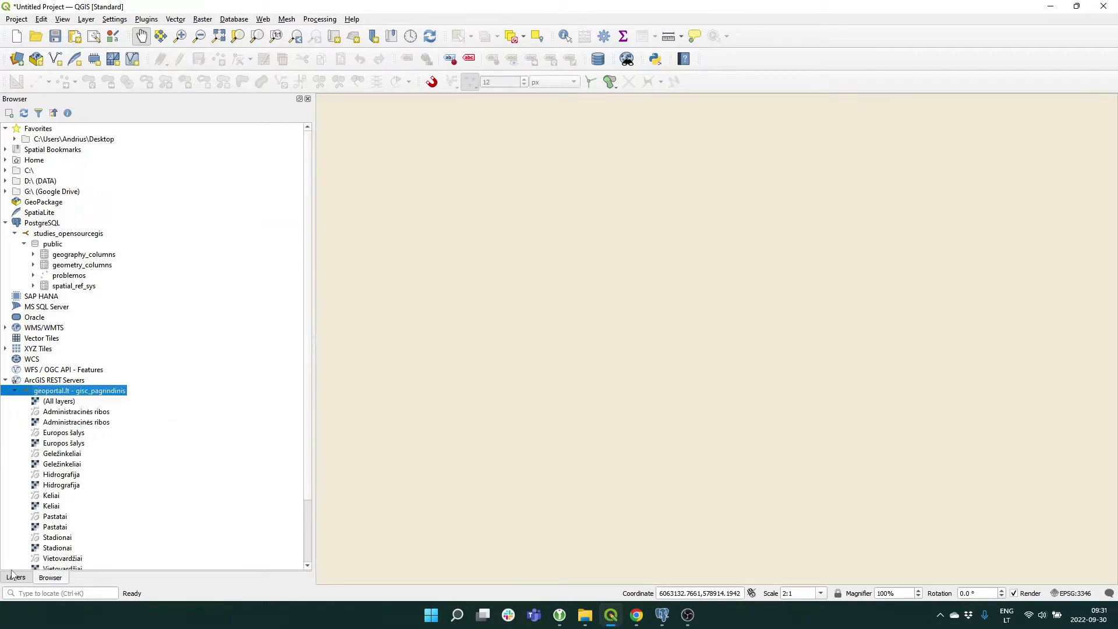
Move problemos above the basemap, zoom to its point, and collapse the basemap legend.
{"action": "left_click", "coordinate": [16, 577]}
{"action": "left_click_drag", "start_coordinate": [52, 138], "coordinate": [55, 127]}
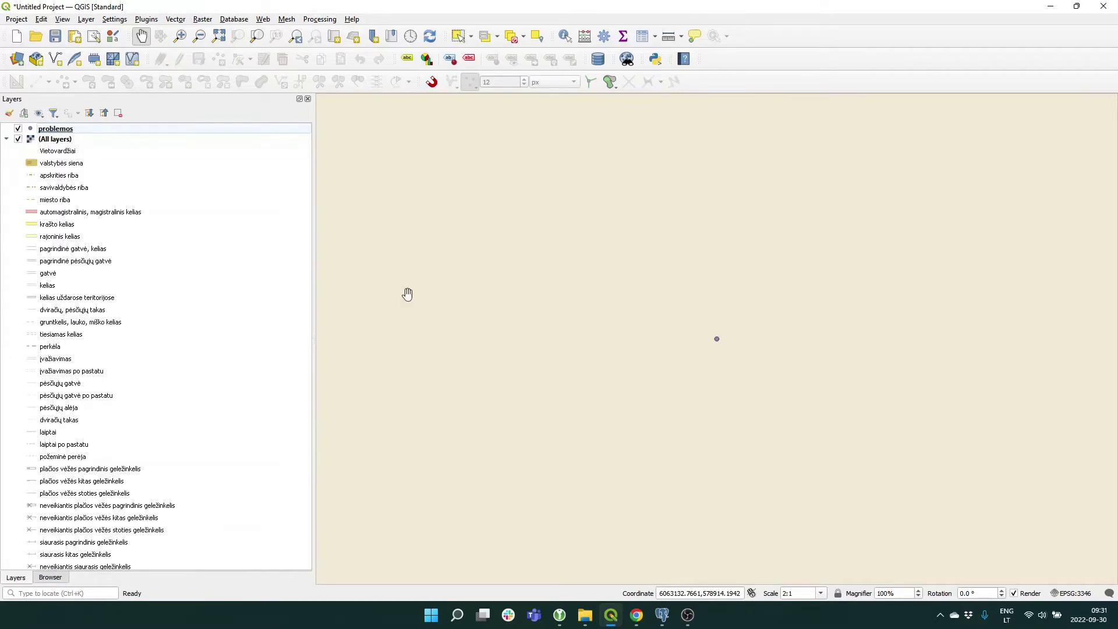
{"action": "scroll", "coordinate": [516, 312], "scroll_direction": "down", "scroll_amount": 10}
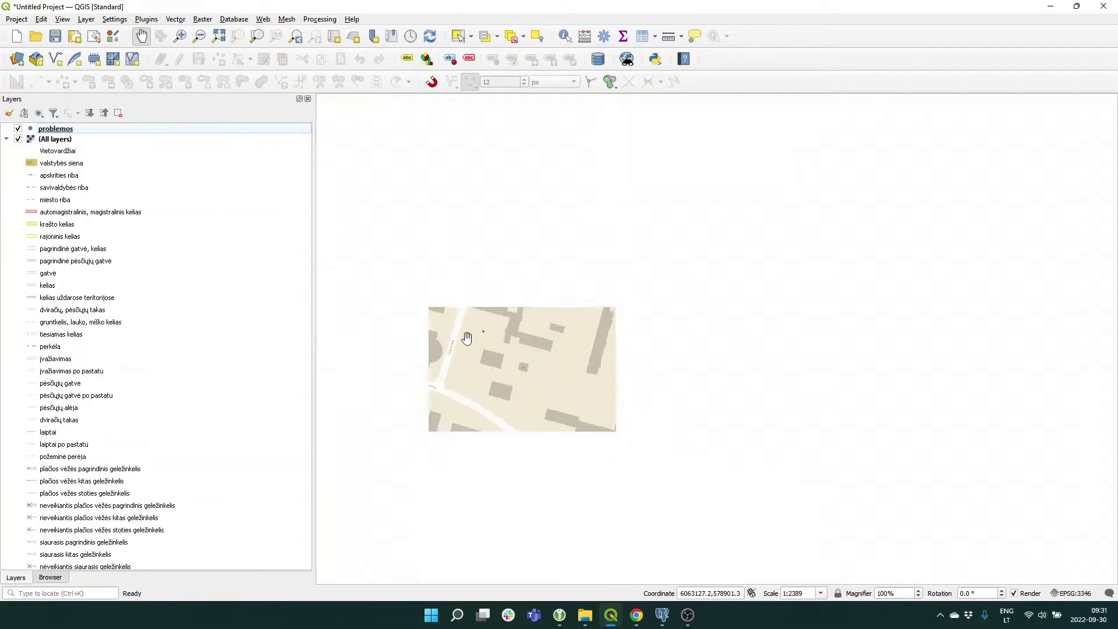
{"action": "scroll", "coordinate": [467, 338], "scroll_direction": "down", "scroll_amount": 3}
{"action": "left_click_drag", "start_coordinate": [452, 364], "coordinate": [569, 354]}
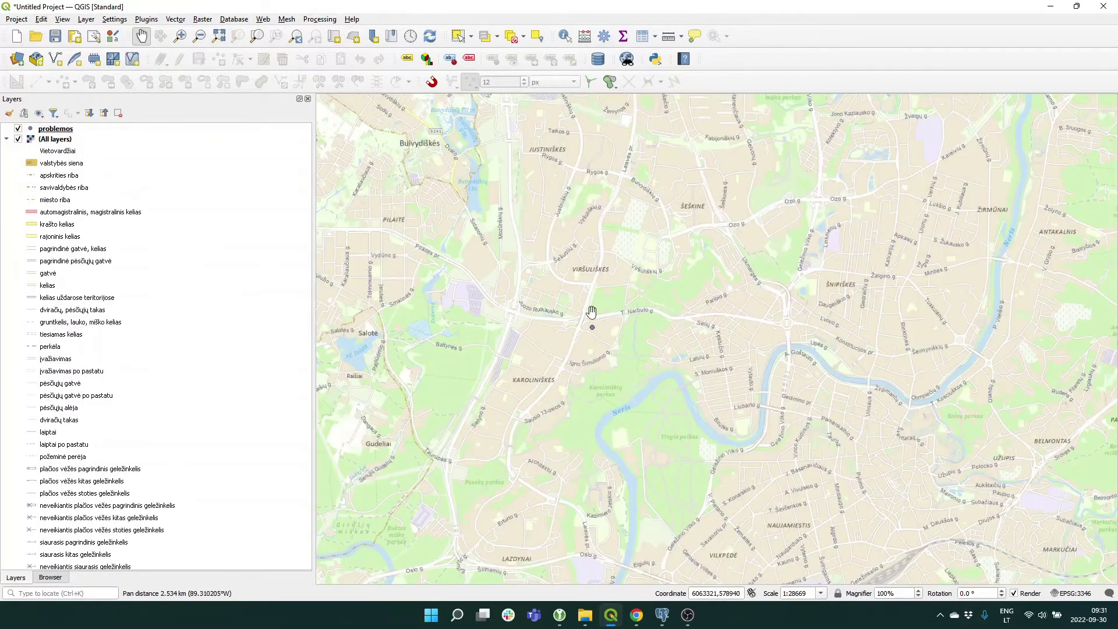
{"action": "scroll", "coordinate": [600, 312], "scroll_direction": "up", "scroll_amount": 2}
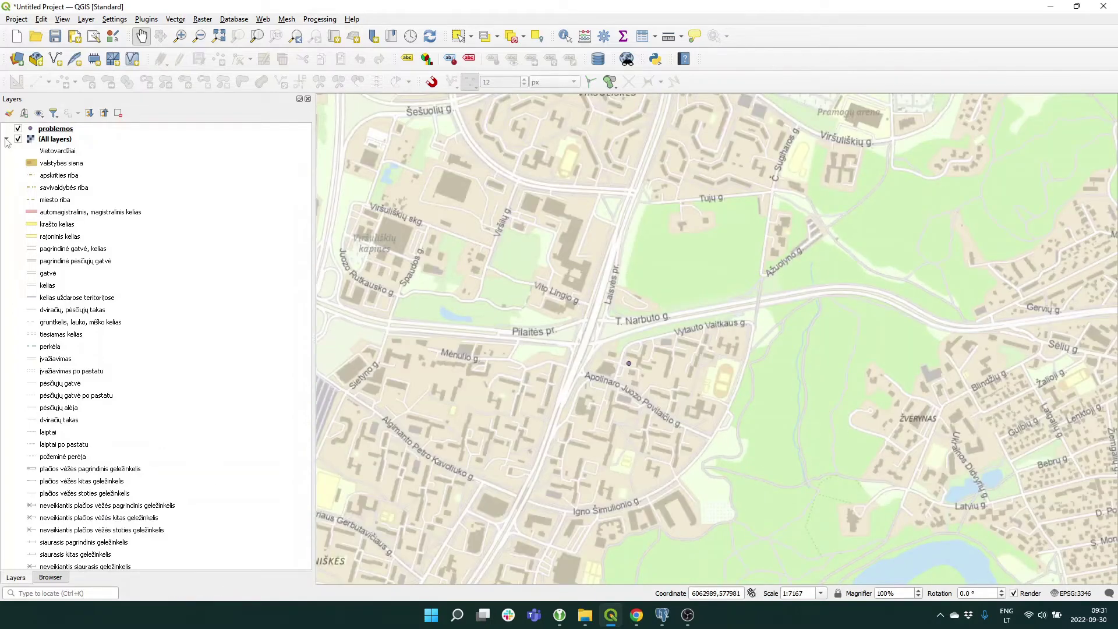
{"action": "left_click", "coordinate": [6, 139]}
{"action": "left_click", "coordinate": [48, 129]}
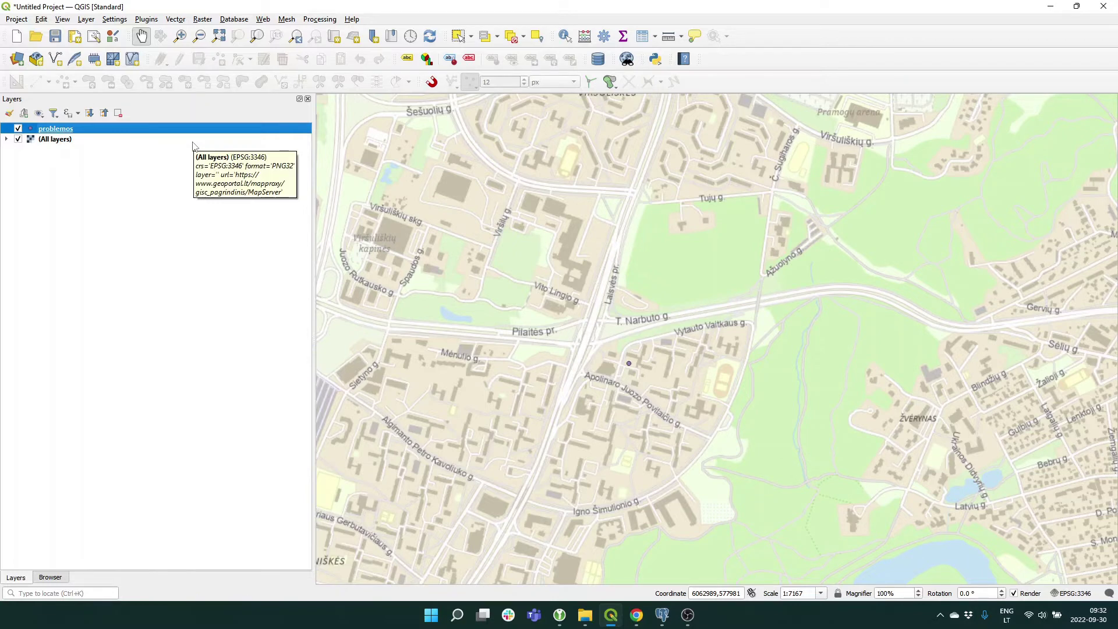
{"action": "left_click", "coordinate": [1056, 9]}
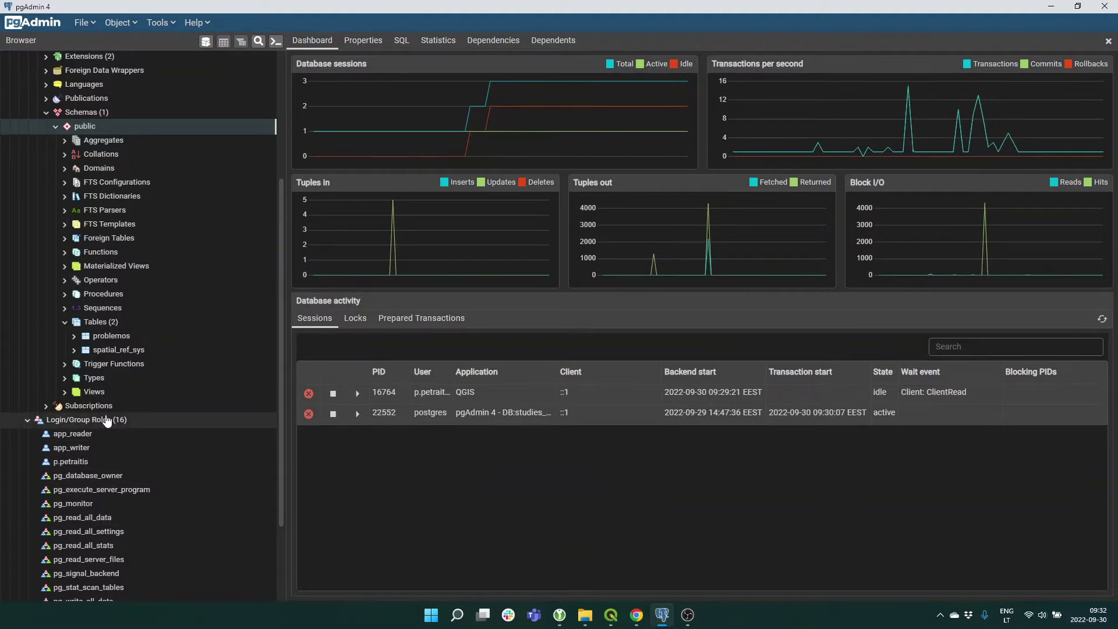
Scroll the Browser tree down toward Login/Group Roles.
{"action": "scroll", "coordinate": [106, 420], "scroll_direction": "down", "scroll_amount": 1}
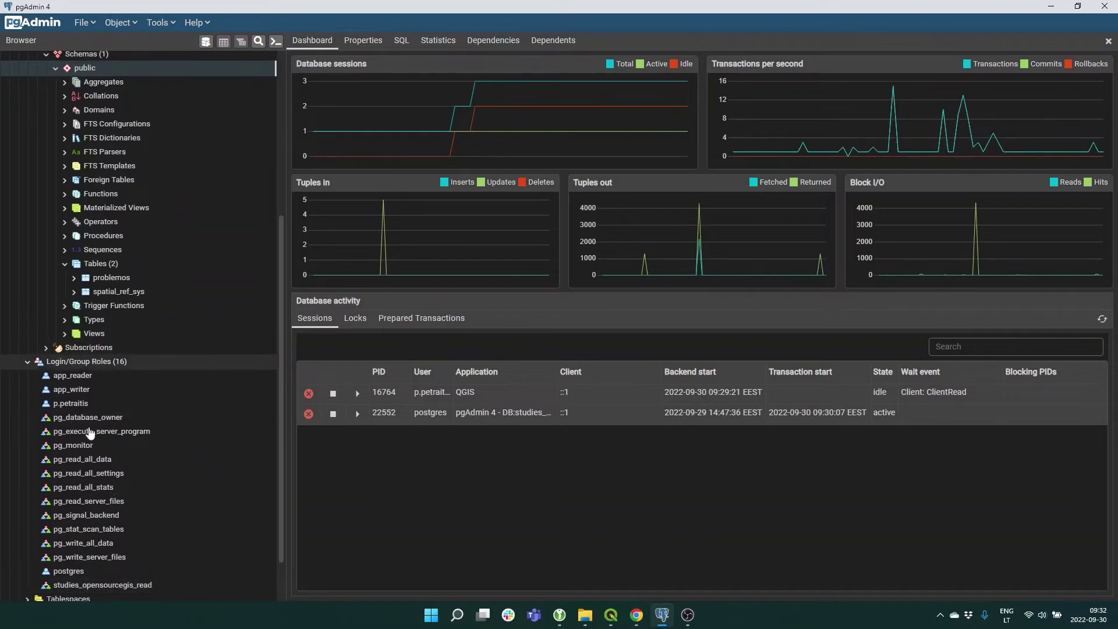
Check studies_opensourcegis_read's membership in its properties, close unchanged, then select Login/Group Roles.
{"action": "right_click", "coordinate": [125, 585]}
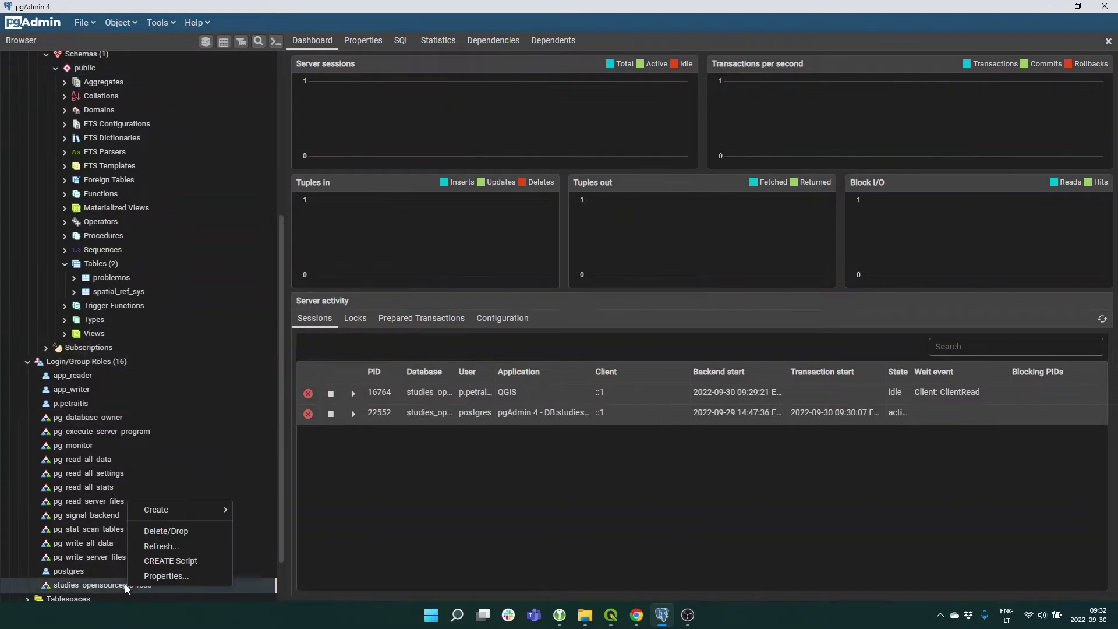
{"action": "left_click", "coordinate": [168, 575]}
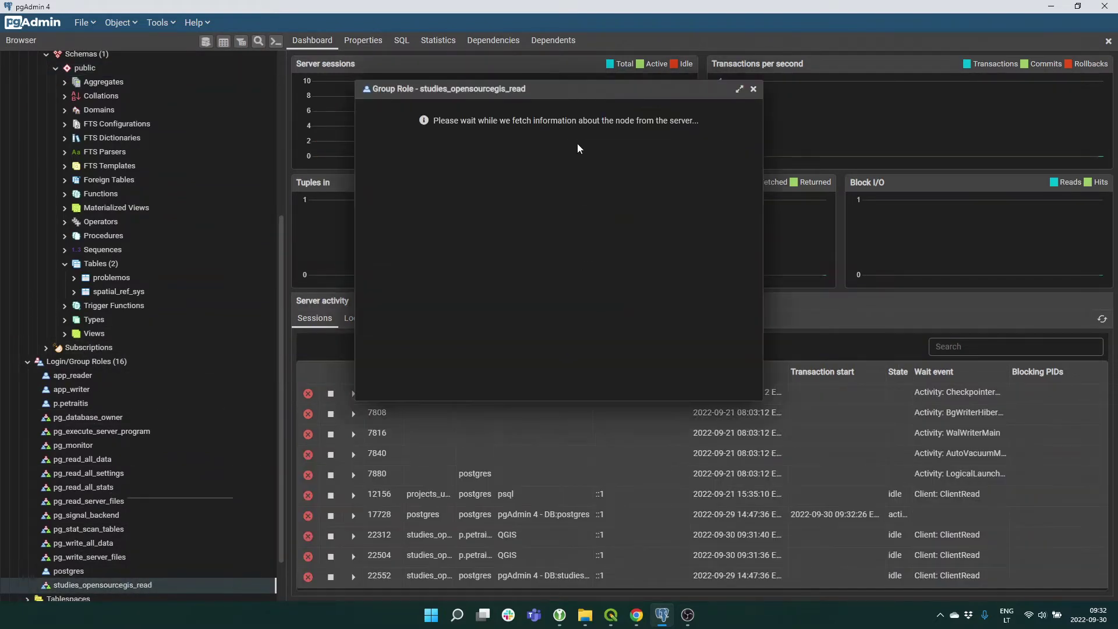
{"action": "left_click", "coordinate": [538, 110]}
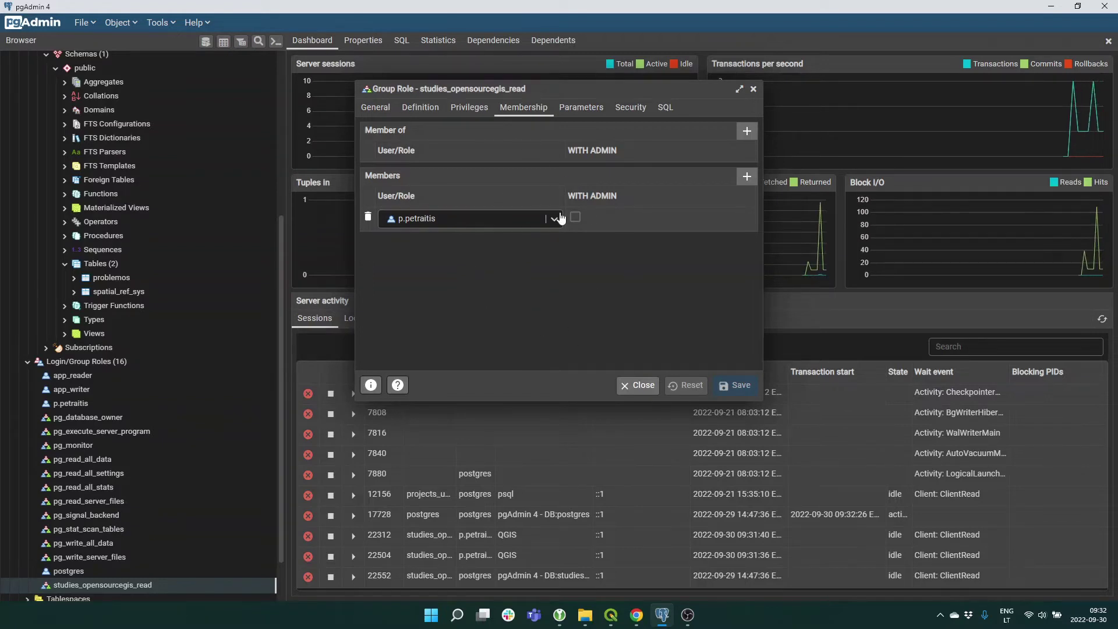
{"action": "left_click", "coordinate": [636, 384]}
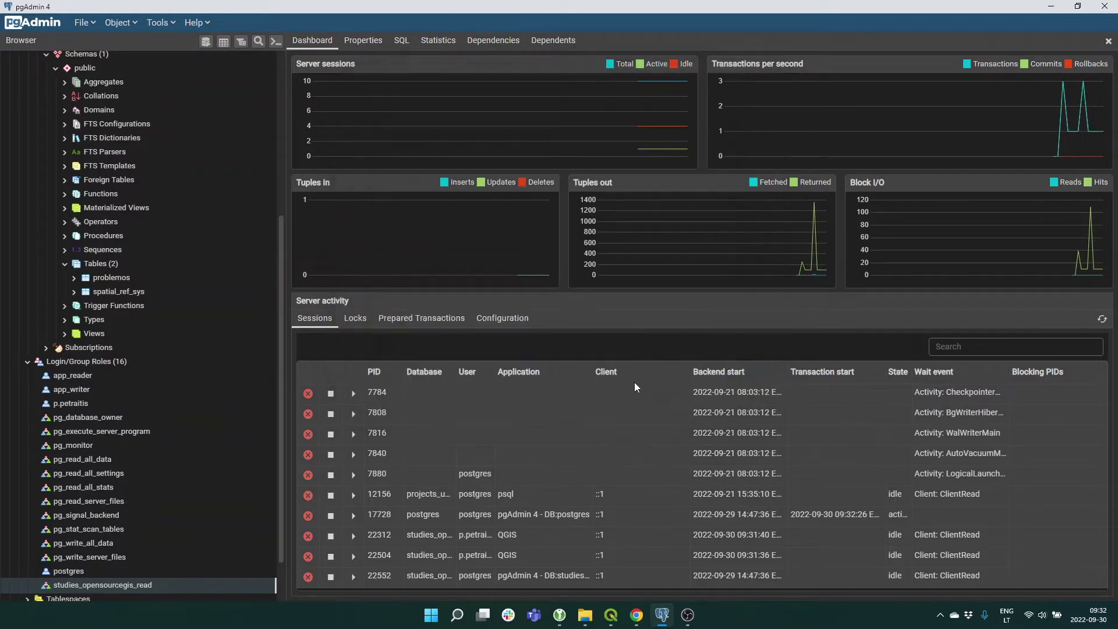
{"action": "left_click", "coordinate": [106, 361]}
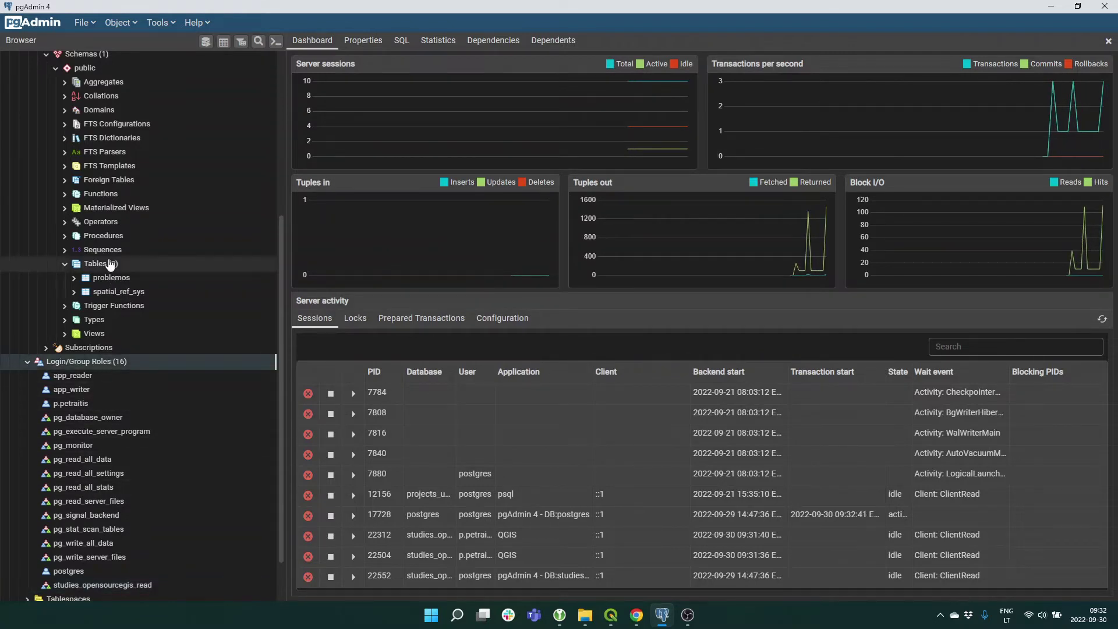
Browse the public schema's Tables (2) and inspect the problemos table's properties.
{"action": "scroll", "coordinate": [154, 272], "scroll_direction": "up", "scroll_amount": 2}
{"action": "left_click", "coordinate": [101, 336]}
{"action": "scroll", "coordinate": [116, 267], "scroll_direction": "up", "scroll_amount": 3}
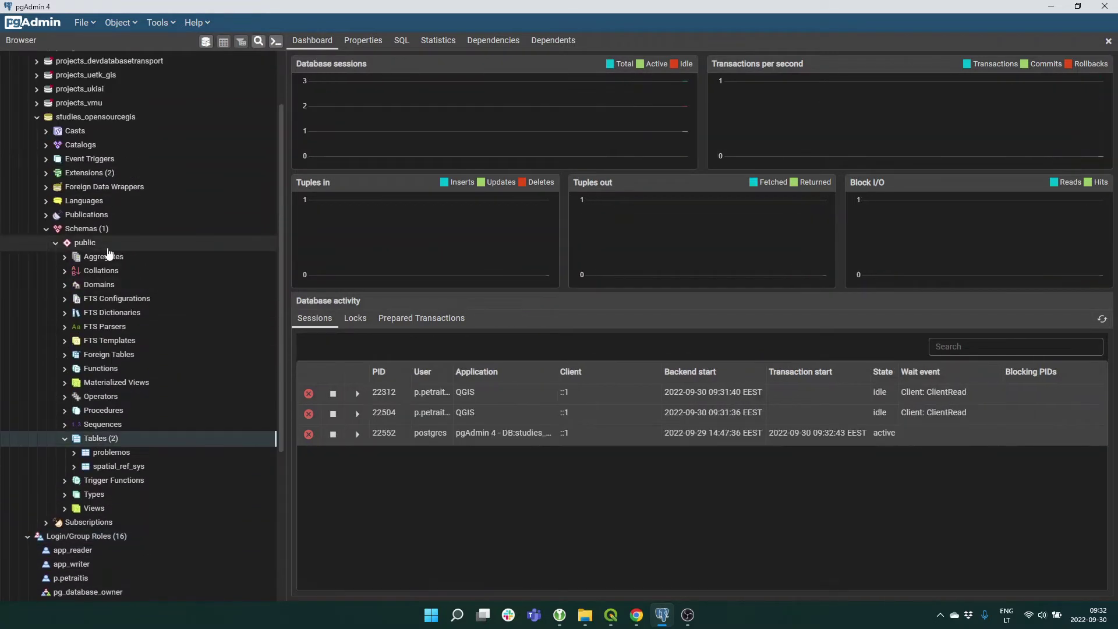
{"action": "left_click", "coordinate": [97, 246]}
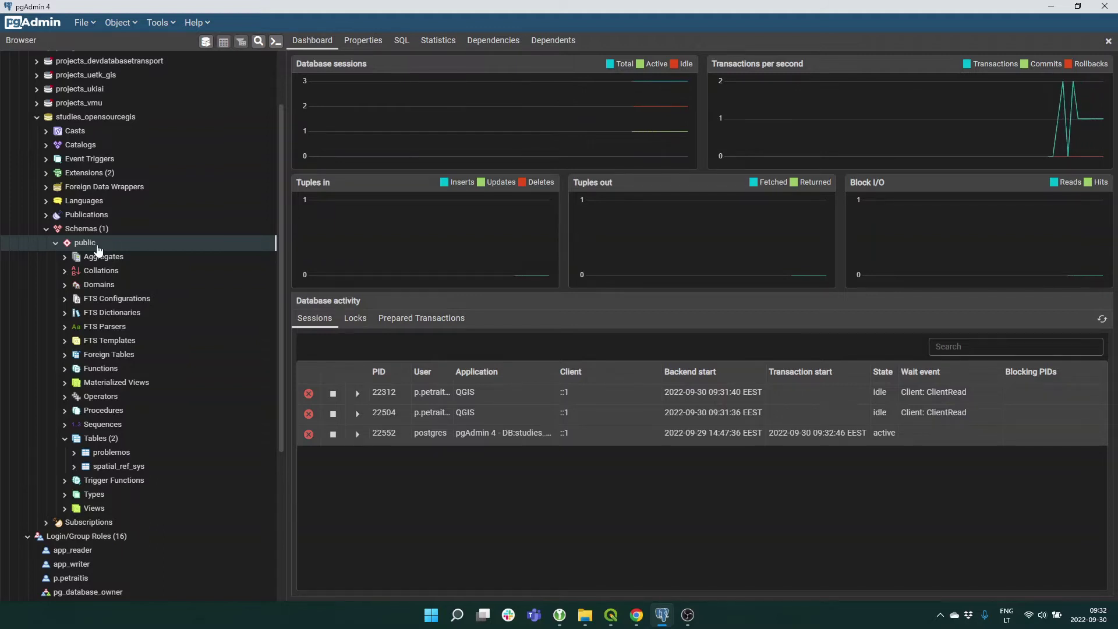
{"action": "double_click", "coordinate": [94, 452]}
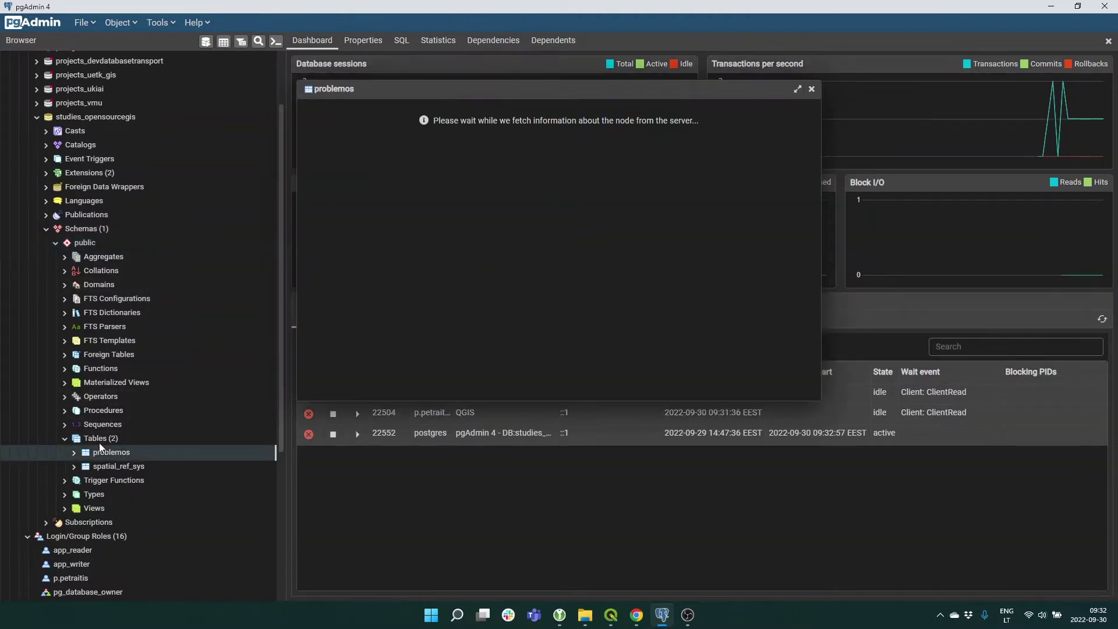
{"action": "left_click", "coordinate": [812, 89]}
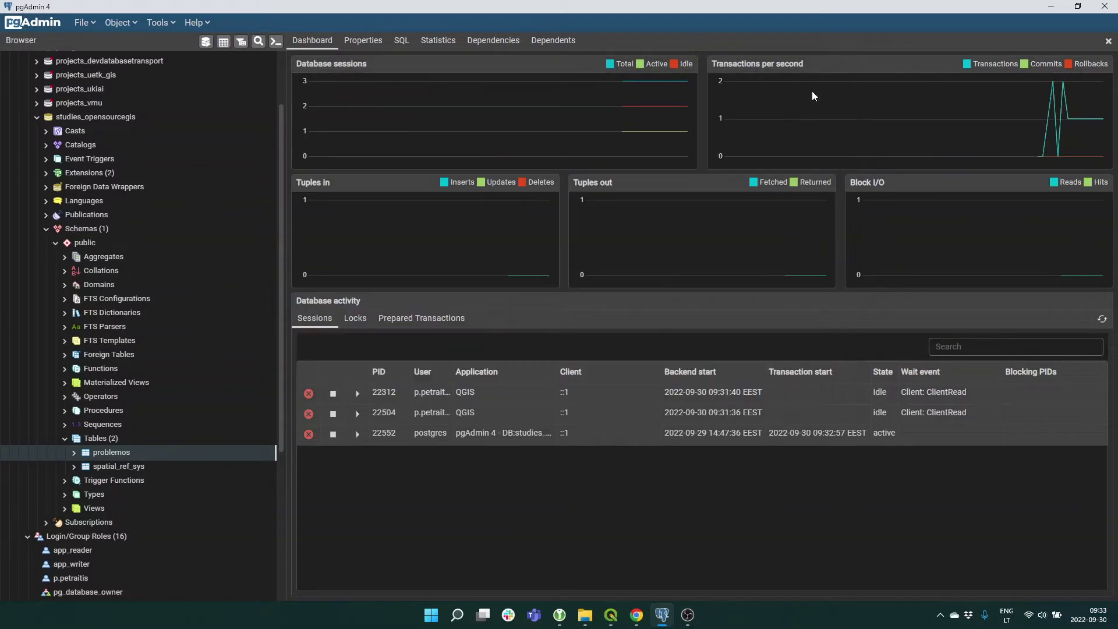
{"action": "right_click", "coordinate": [103, 440]}
Start a new table in the public schema and name it test.
{"action": "mouse_move", "coordinate": [138, 449]}
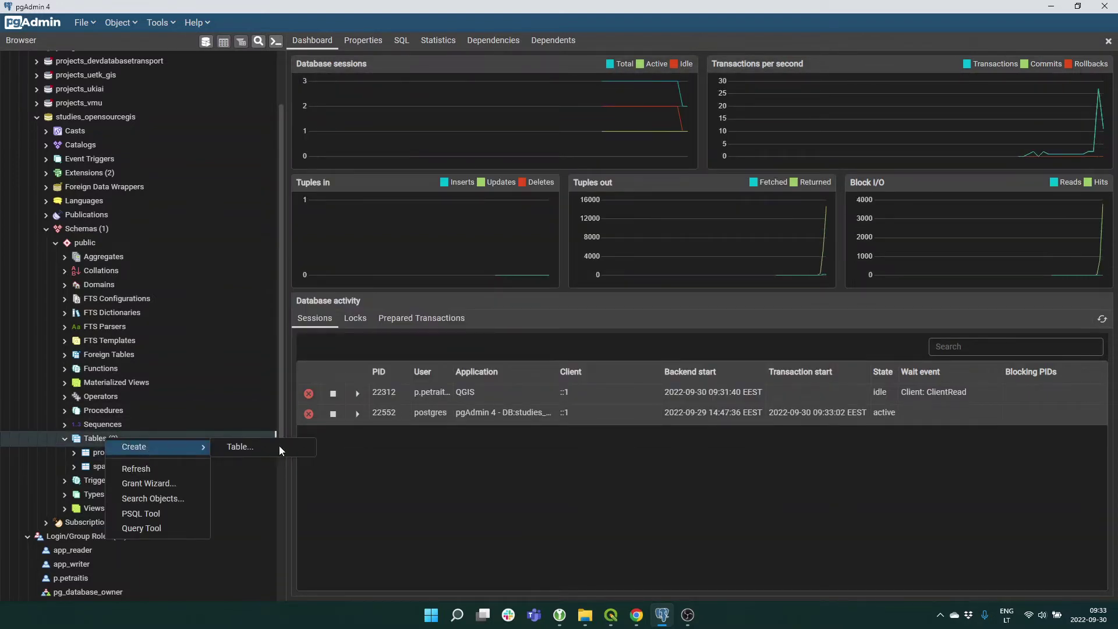
{"action": "left_click", "coordinate": [250, 447]}
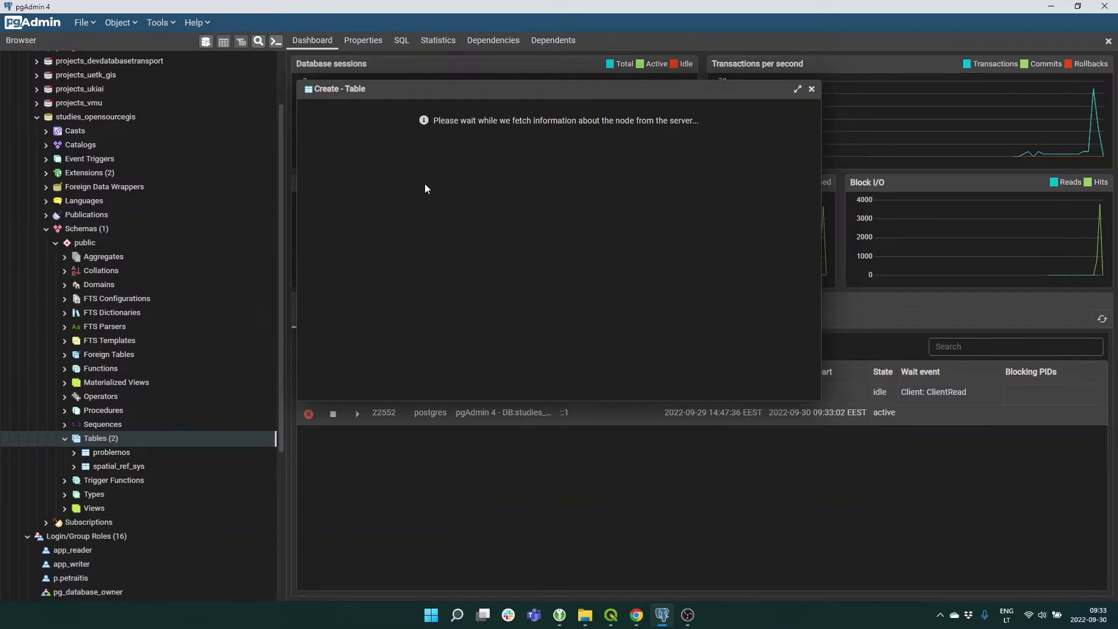
{"action": "left_click", "coordinate": [457, 131]}
{"action": "type", "text": "test"}
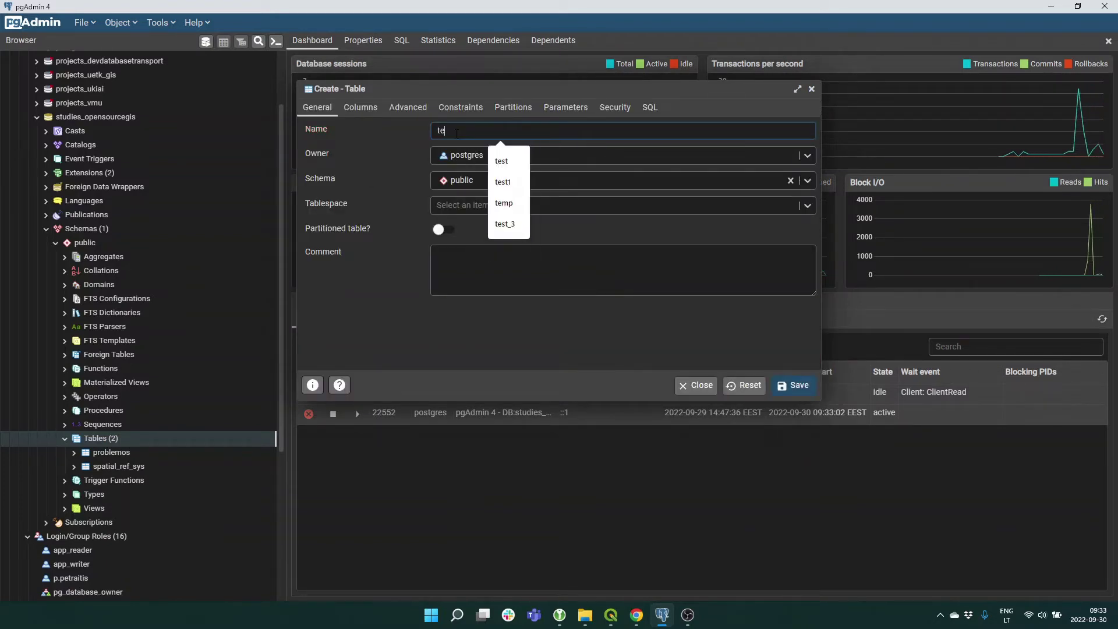
{"action": "left_click", "coordinate": [496, 268]}
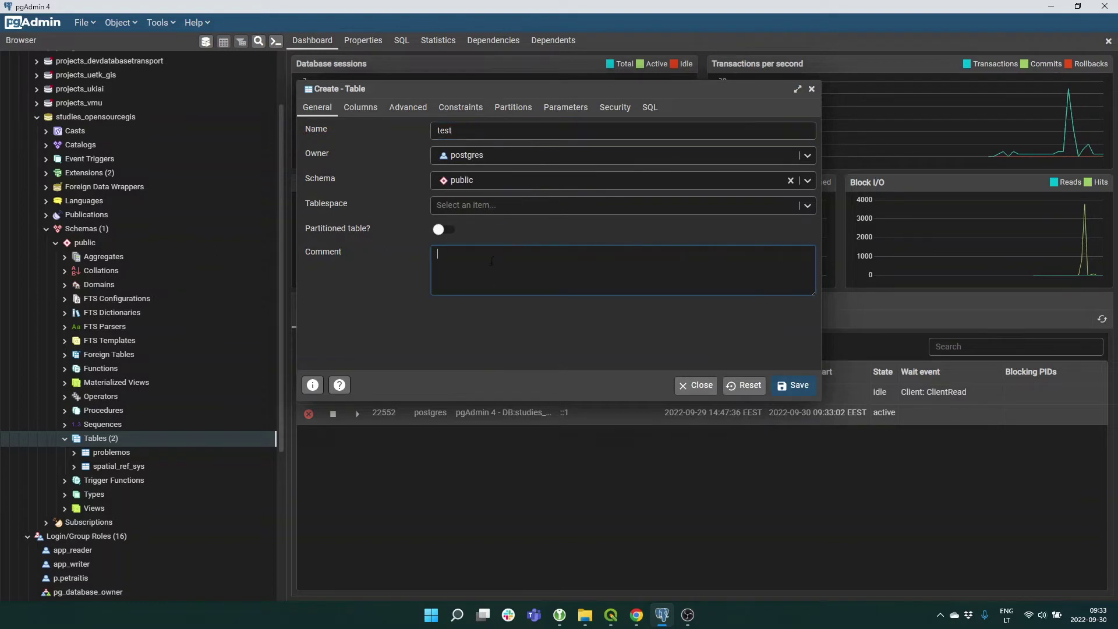
Add an id column of type serial, set as not-null primary key.
{"action": "left_click", "coordinate": [371, 110]}
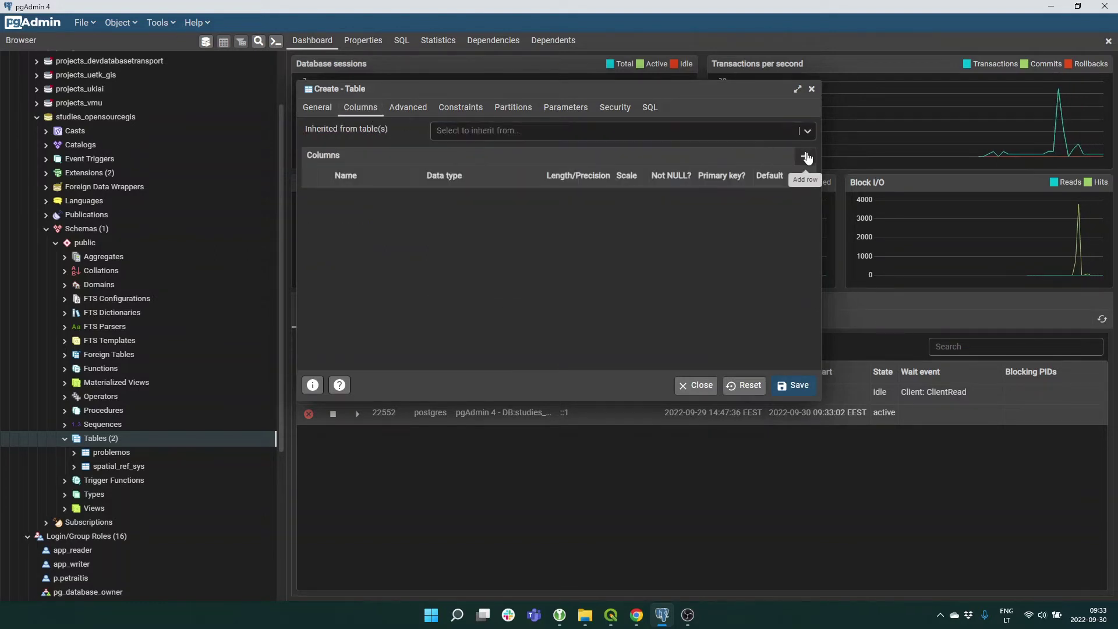
{"action": "left_click", "coordinate": [805, 156]}
{"action": "left_click", "coordinate": [367, 199]}
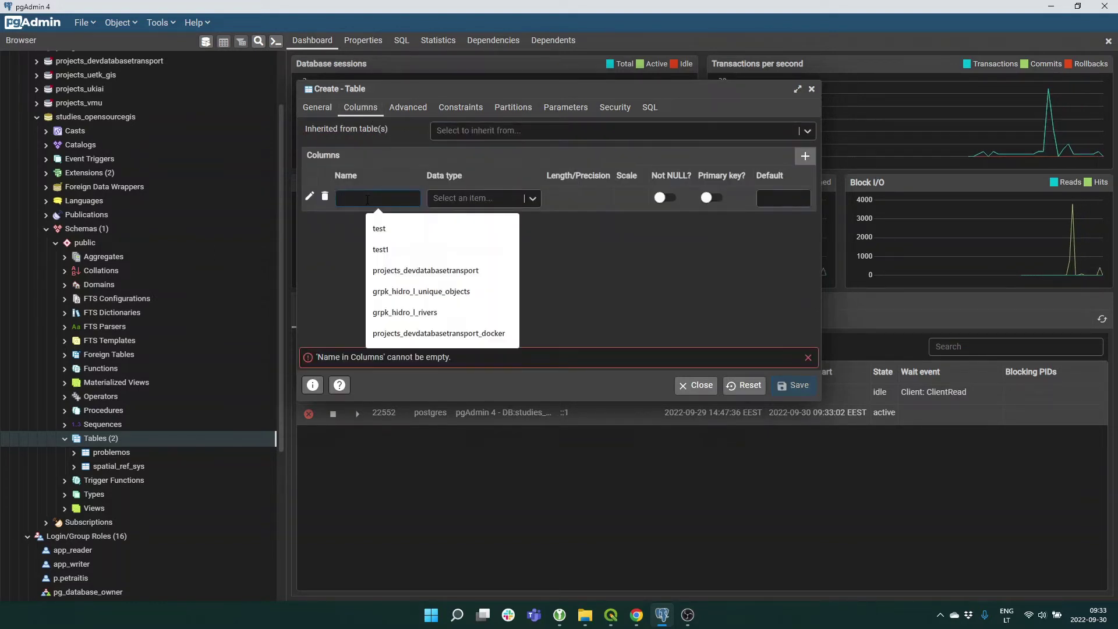
{"action": "type", "text": "id"}
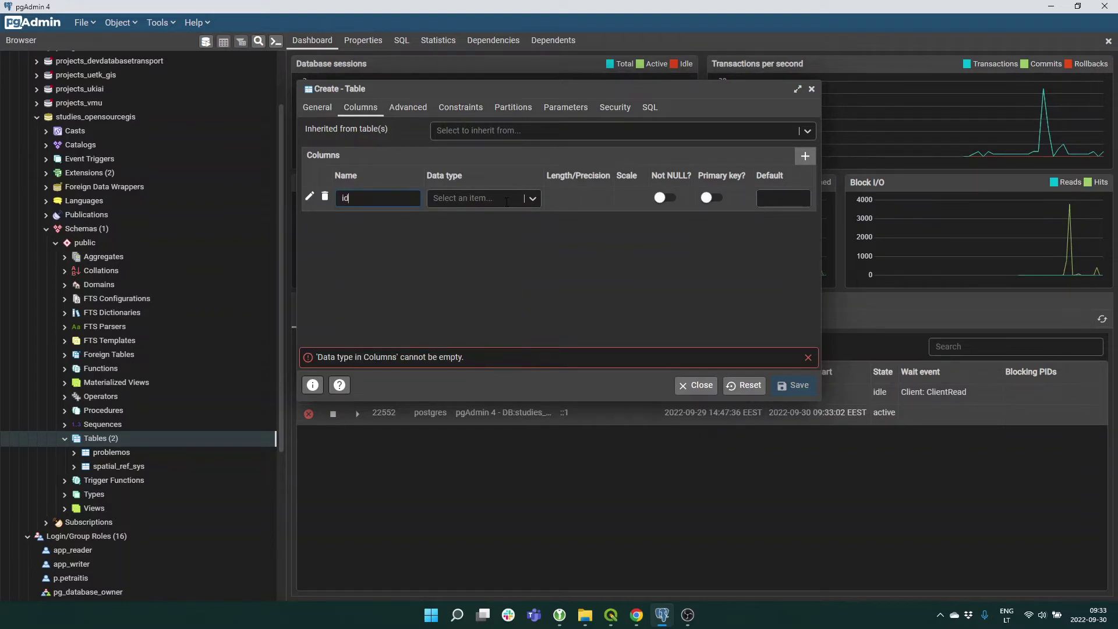
{"action": "left_click", "coordinate": [505, 199]}
{"action": "type", "text": "seri"}
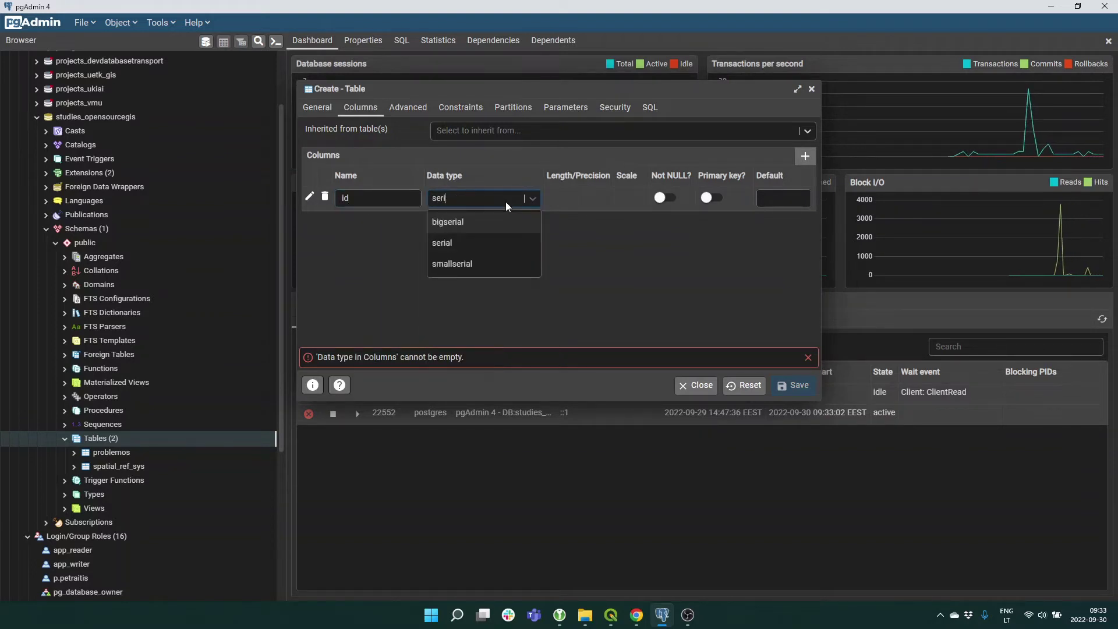
{"action": "left_click", "coordinate": [449, 241]}
{"action": "left_click", "coordinate": [664, 198]}
{"action": "left_click", "coordinate": [712, 198]}
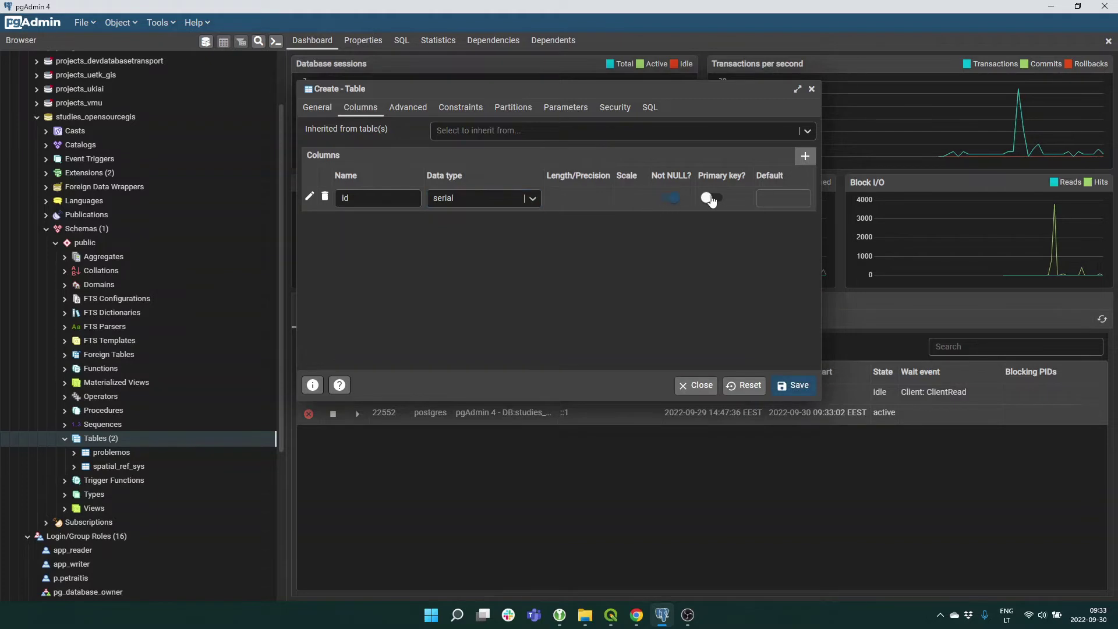
Add a text column called name and save the test table.
{"action": "left_click", "coordinate": [800, 158]}
{"action": "left_click", "coordinate": [365, 221]}
{"action": "type", "text": "name"}
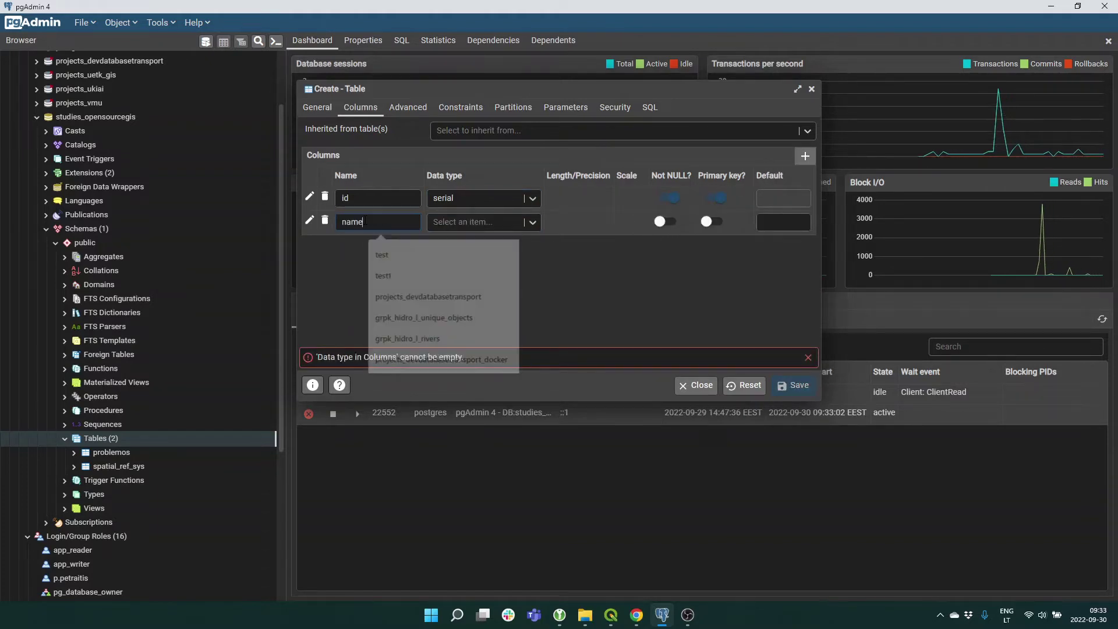
{"action": "left_click", "coordinate": [478, 223]}
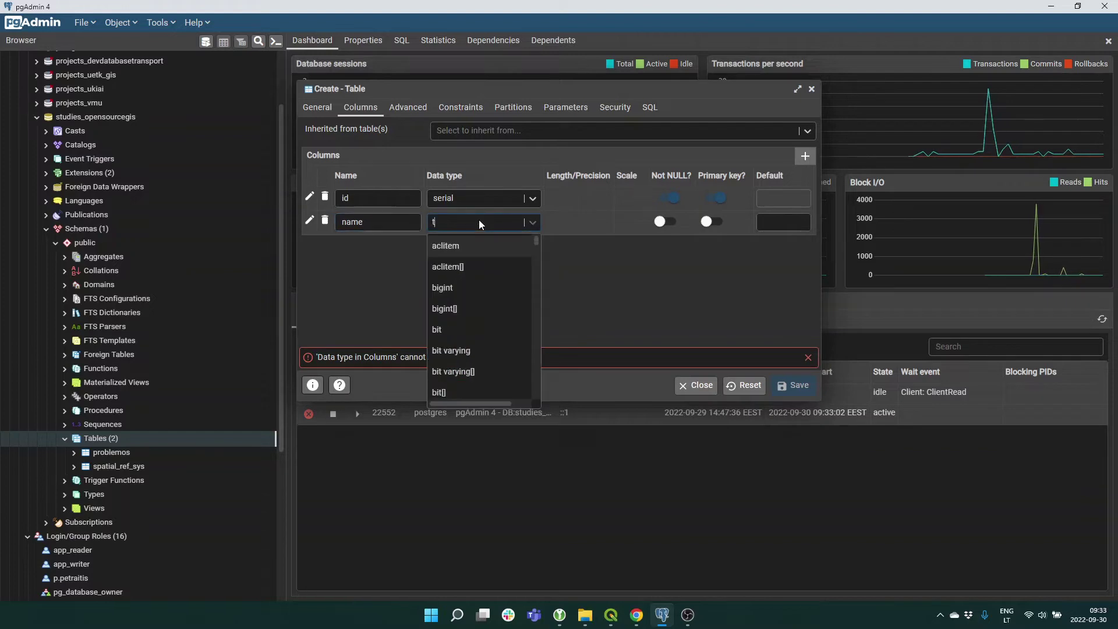
{"action": "type", "text": "text"}
{"action": "left_click", "coordinate": [451, 253]}
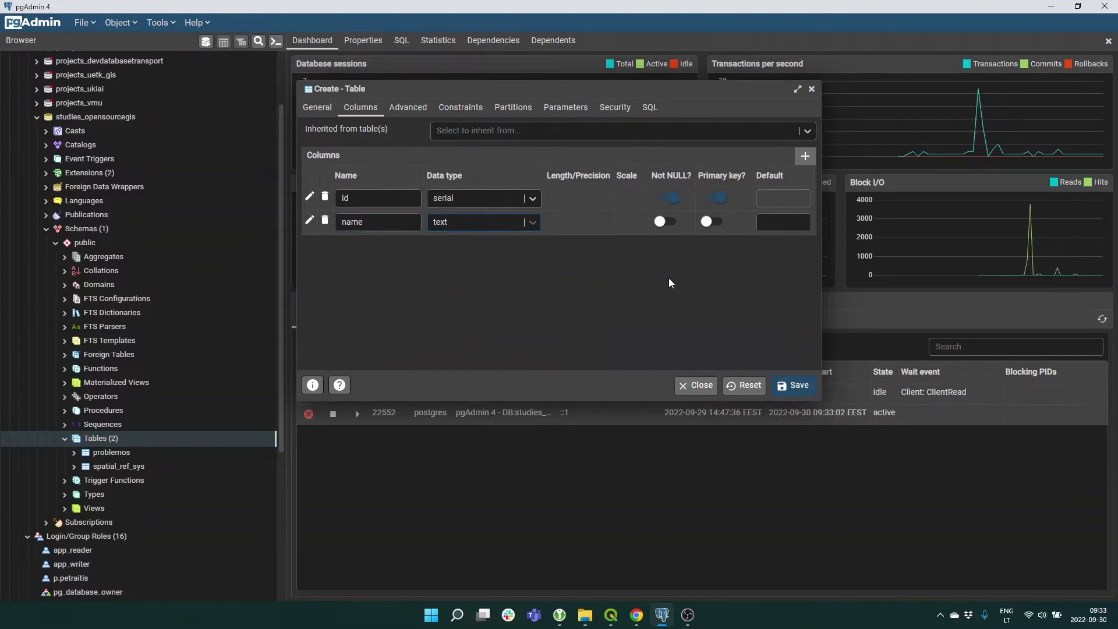
{"action": "left_click", "coordinate": [786, 384]}
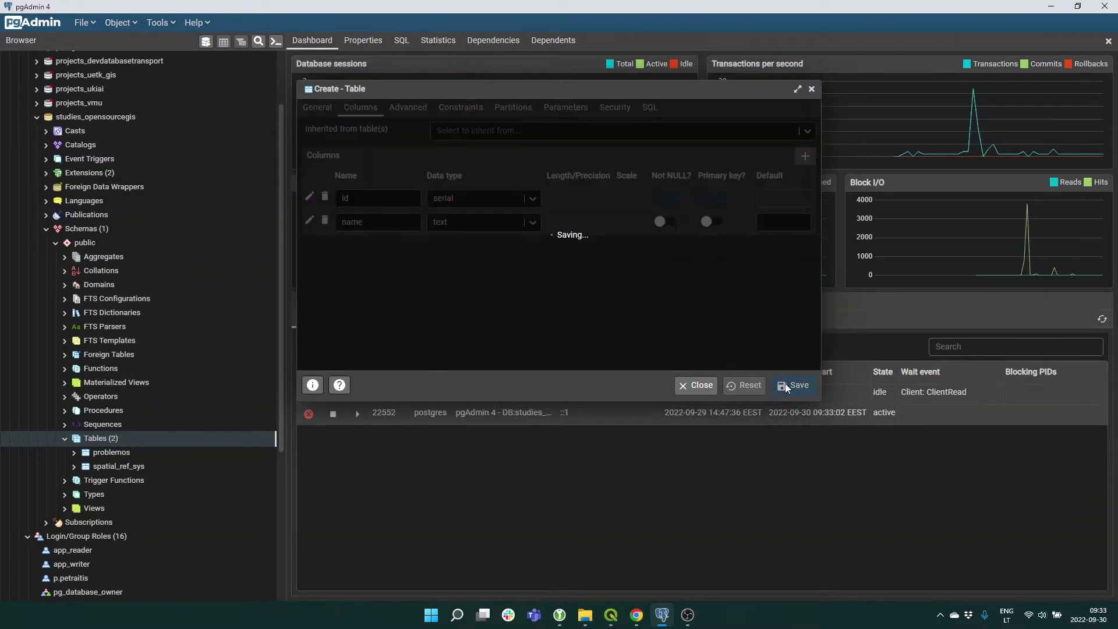
In QGIS's Browser, refresh the public schema under studies_opensourcegis.
{"action": "key", "text": "alt+Tab"}
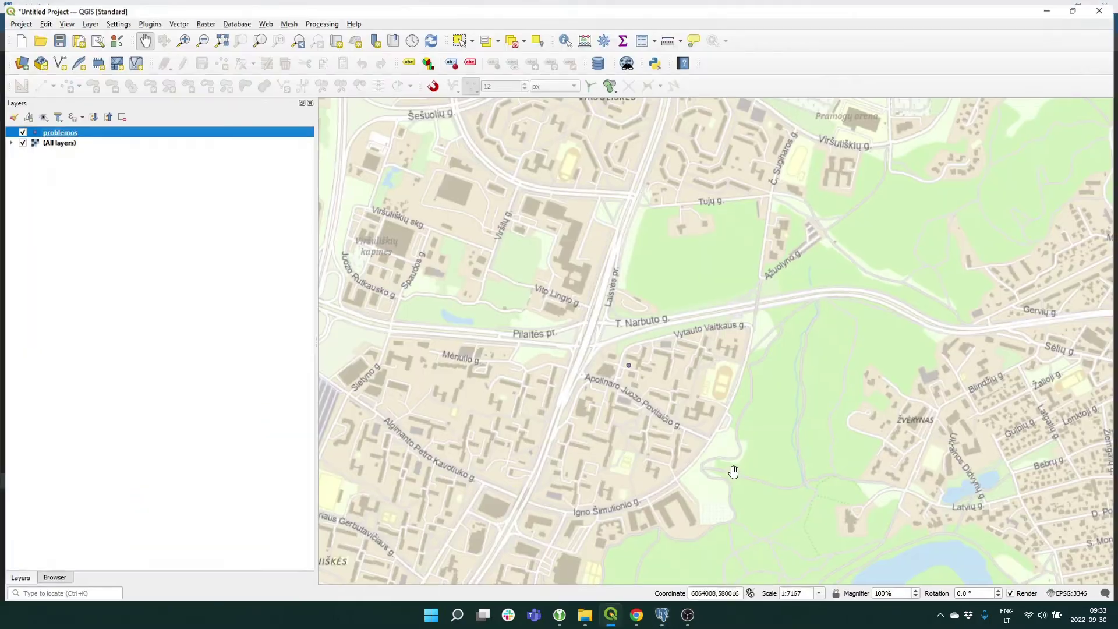
{"action": "left_click", "coordinate": [58, 575]}
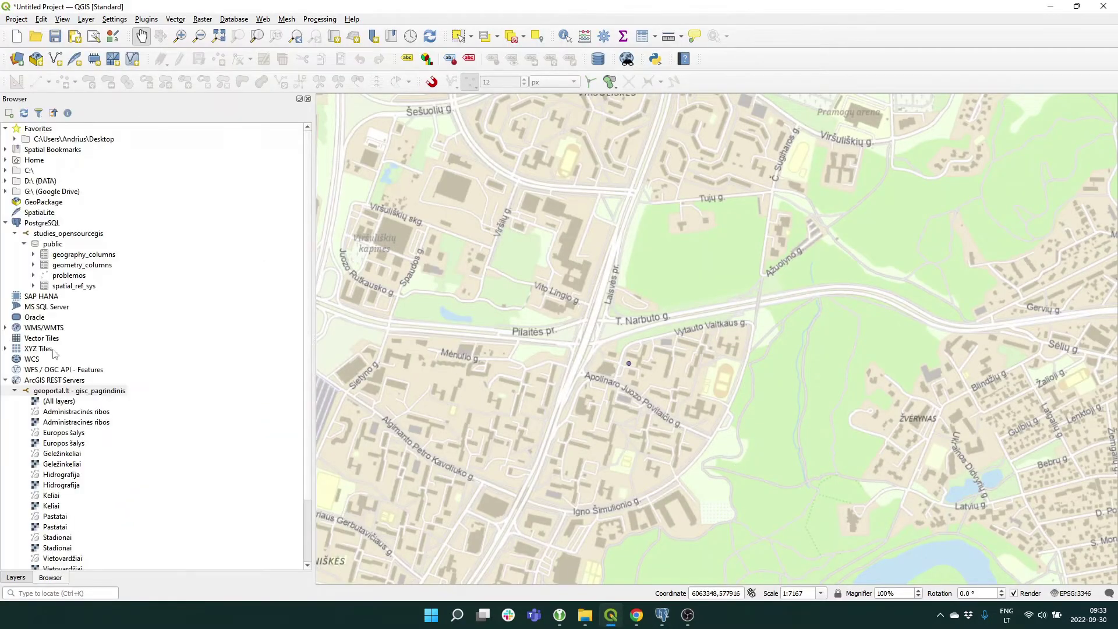
{"action": "right_click", "coordinate": [55, 254]}
{"action": "right_click", "coordinate": [55, 243]}
{"action": "left_click", "coordinate": [74, 250]}
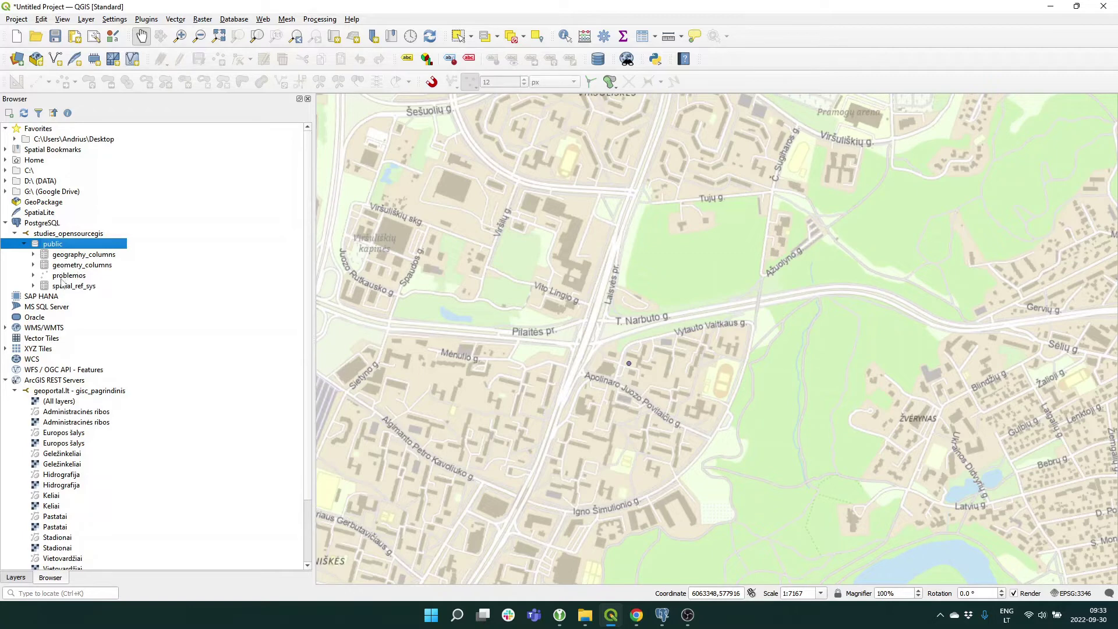
{"action": "mouse_move", "coordinate": [62, 281]}
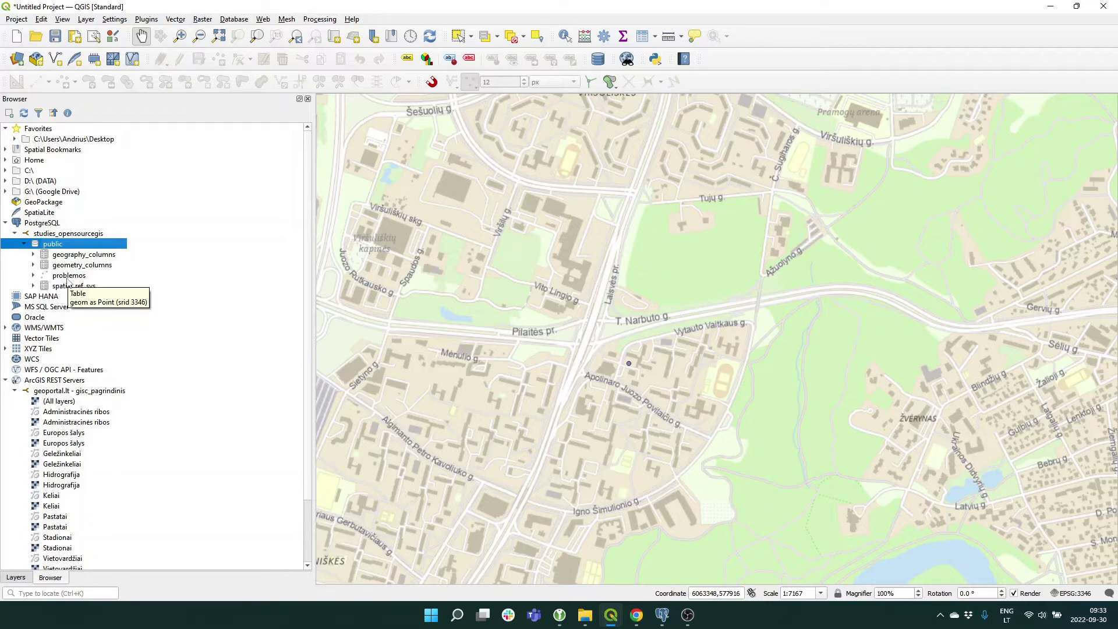
Go to pgAdmin, back to QGIS, then return to pgAdmin via the taskbar.
{"action": "left_click", "coordinate": [663, 615]}
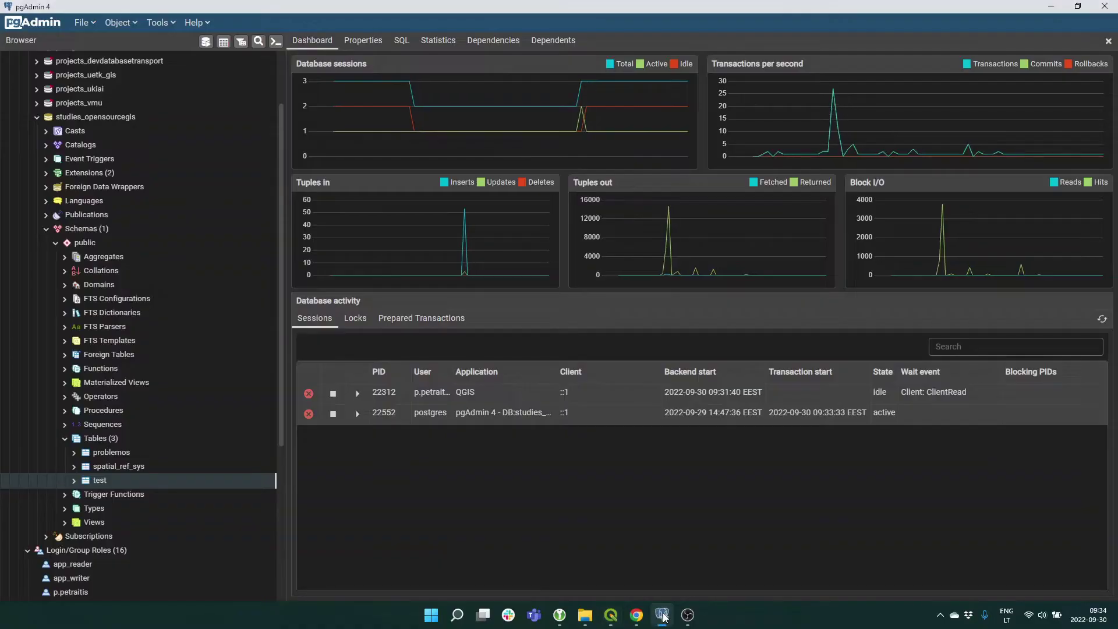
{"action": "left_click", "coordinate": [663, 615]}
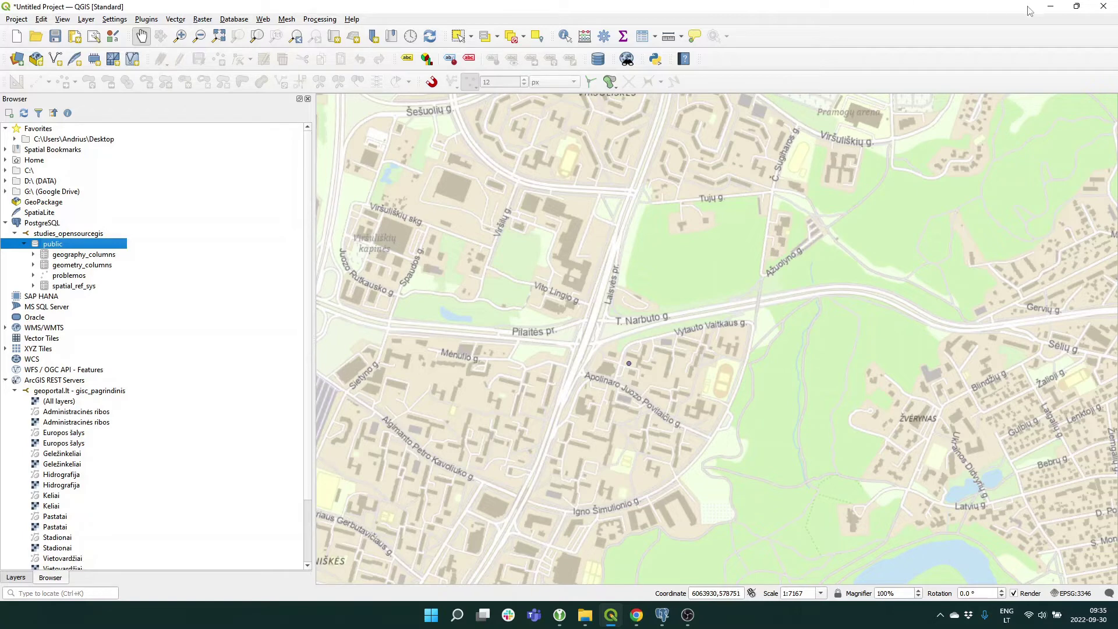
{"action": "left_click", "coordinate": [662, 614]}
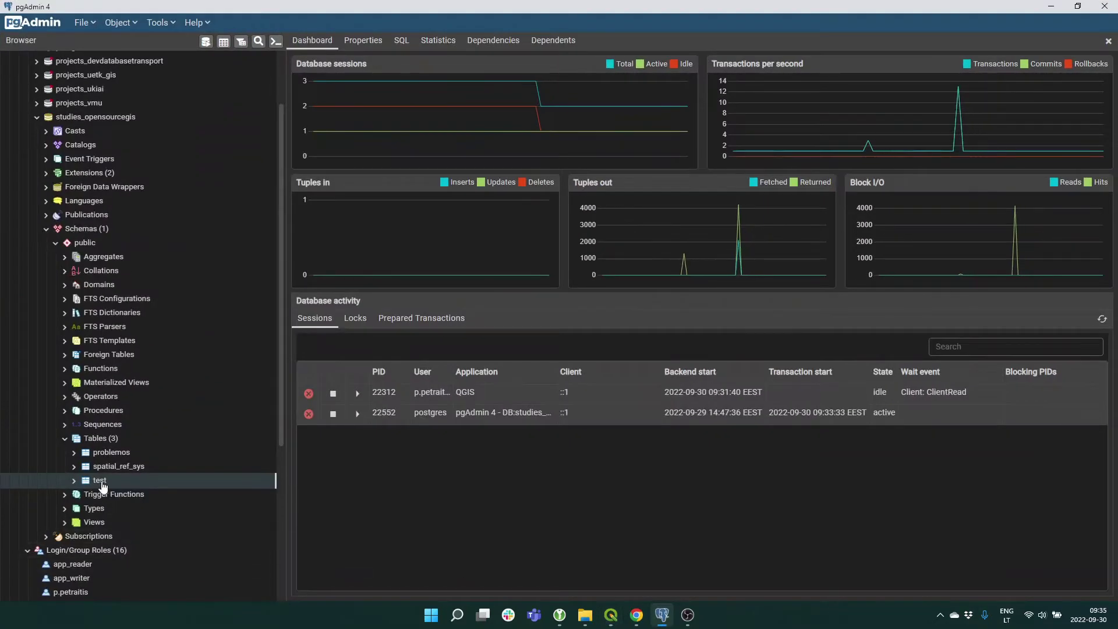
Drop the test table with cascade and confirm the deletion.
{"action": "right_click", "coordinate": [101, 483]}
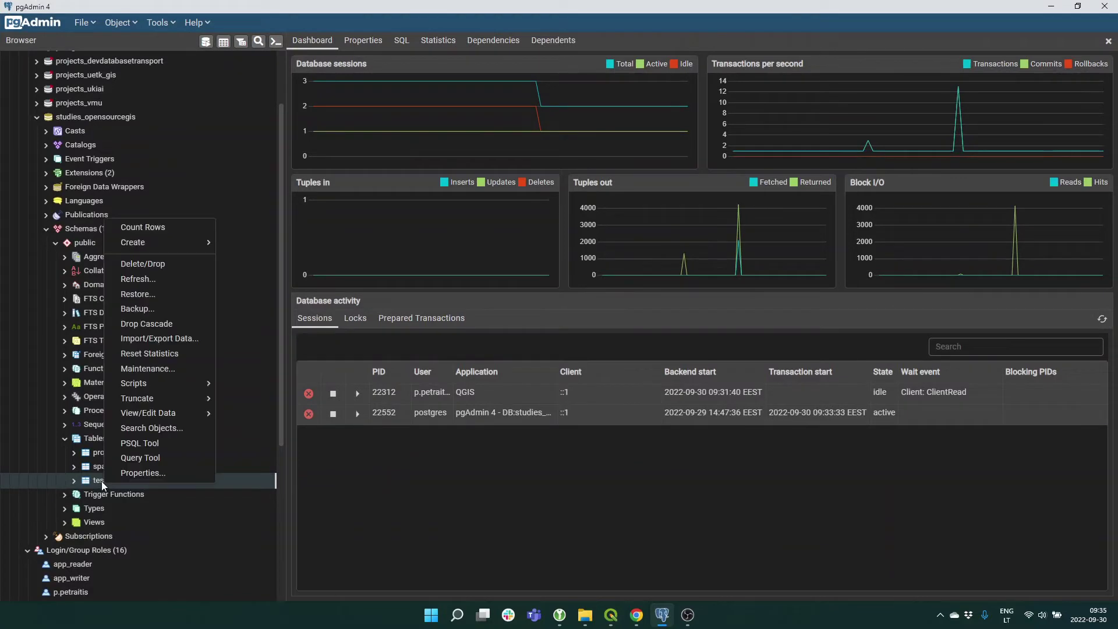
{"action": "left_click", "coordinate": [155, 329]}
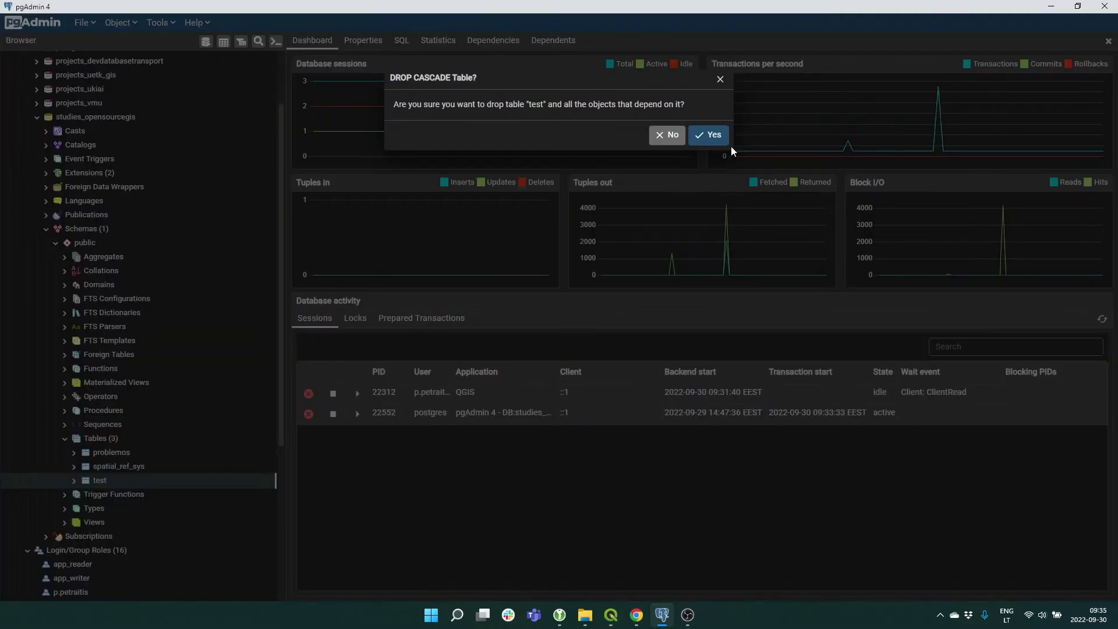
{"action": "left_click", "coordinate": [713, 135]}
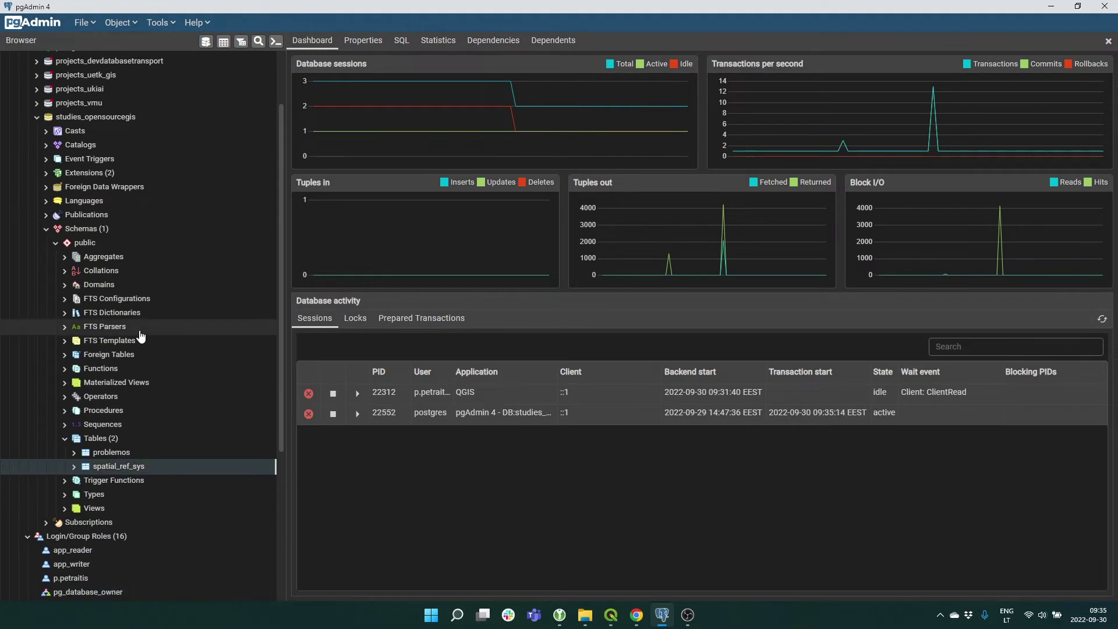
Select the public schema and review its remaining tables, problemos and spatial_ref_sys.
{"action": "left_click", "coordinate": [87, 243]}
{"action": "scroll", "coordinate": [141, 384], "scroll_direction": "down", "scroll_amount": 4}
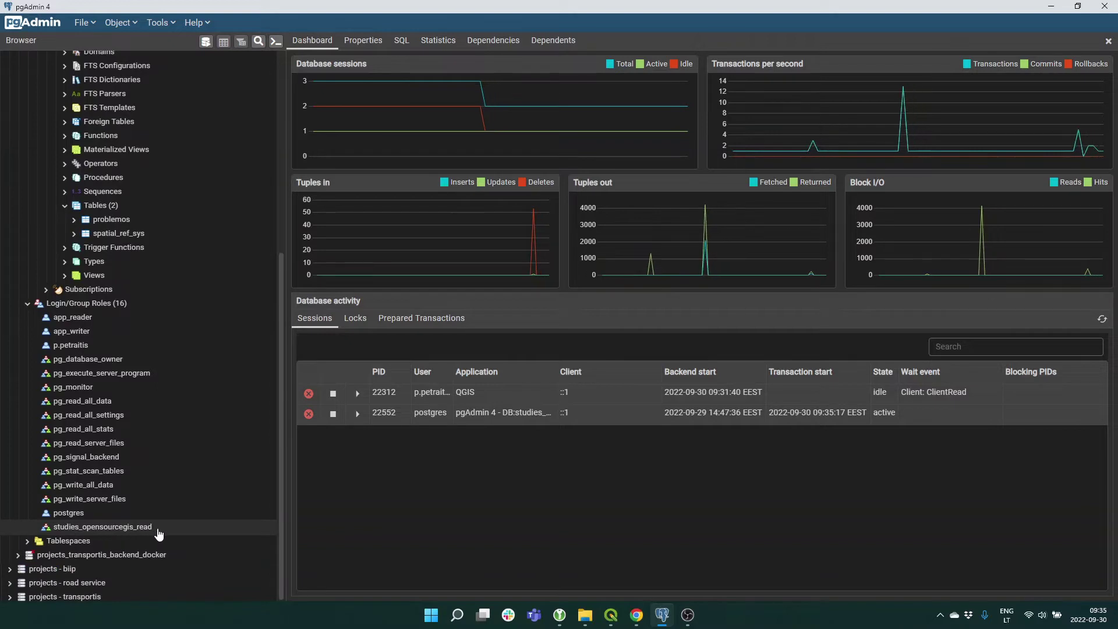
{"action": "scroll", "coordinate": [179, 536], "scroll_direction": "up", "scroll_amount": 1}
{"action": "scroll", "coordinate": [179, 536], "scroll_direction": "up", "scroll_amount": 1}
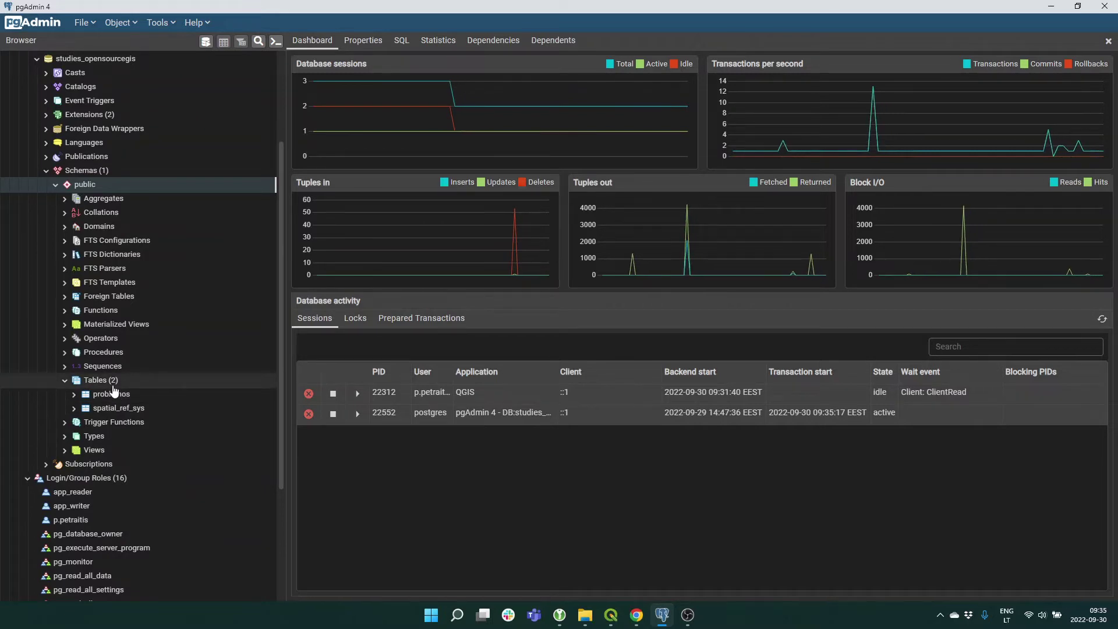
Open the public schema's properties and widen the dialog.
{"action": "right_click", "coordinate": [92, 184]}
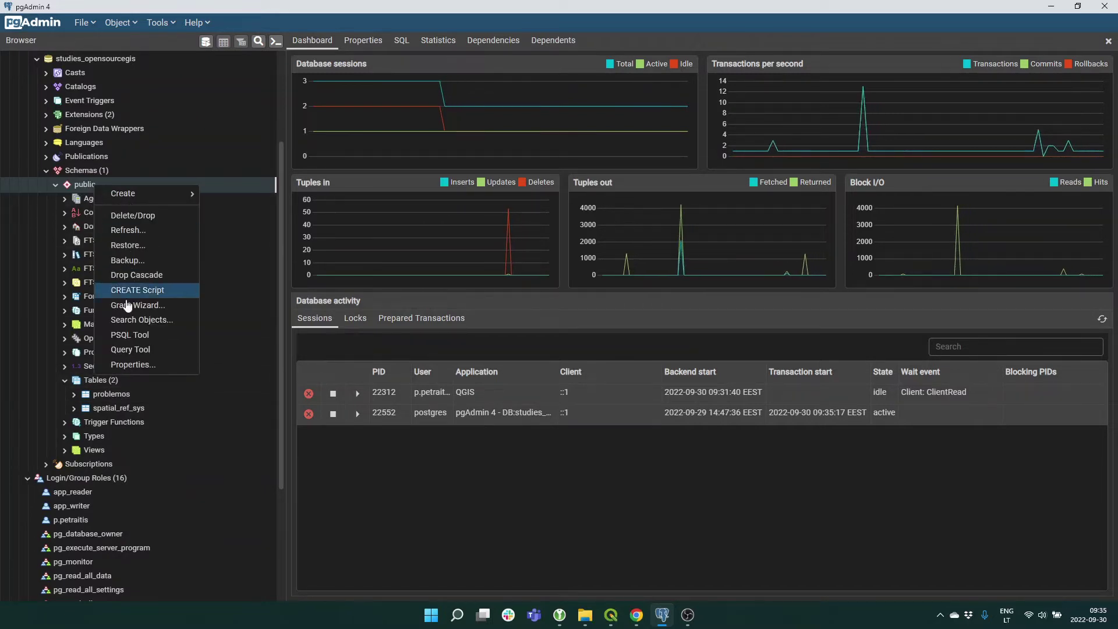
{"action": "left_click", "coordinate": [140, 365]}
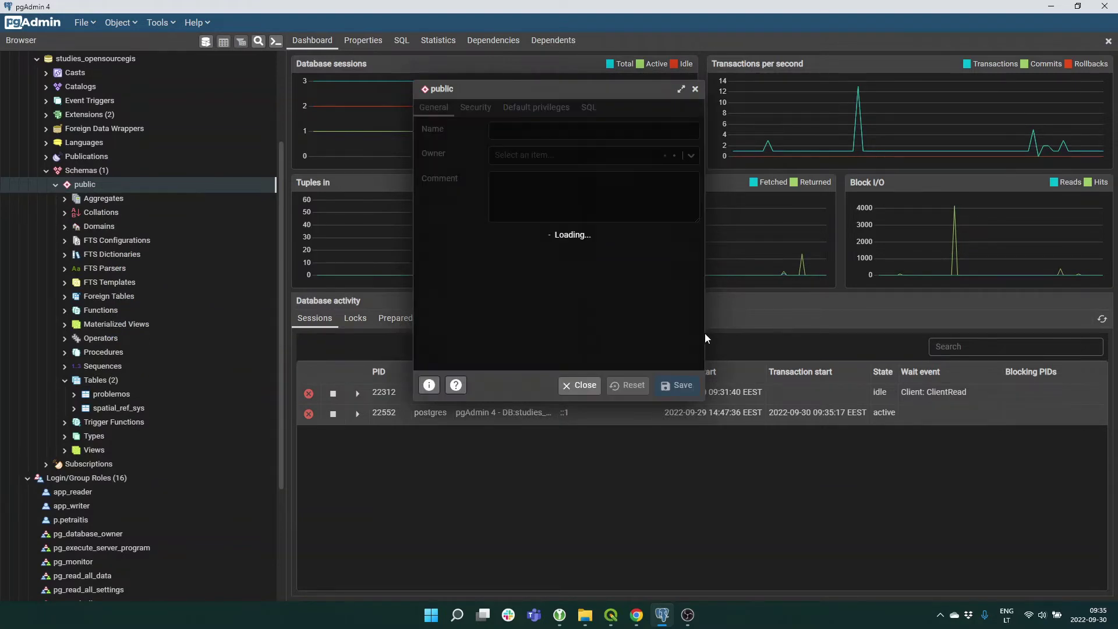
{"action": "left_click_drag", "start_coordinate": [703, 338], "coordinate": [919, 350]}
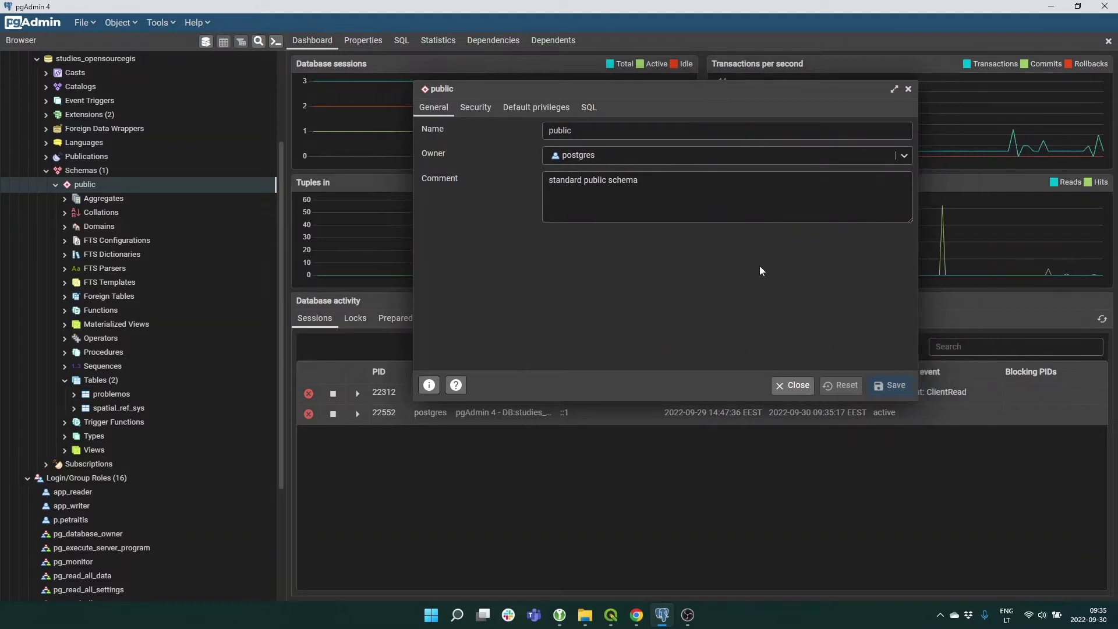
Grant studies_opensourcegis_read USAGE on the public schema.
{"action": "left_click", "coordinate": [476, 108]}
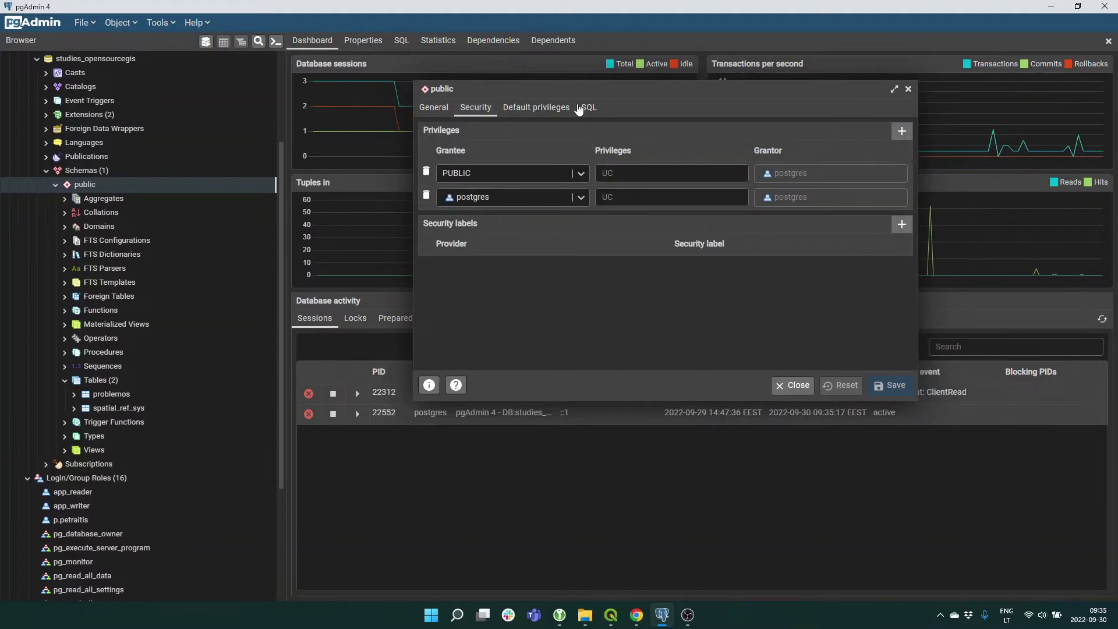
{"action": "left_click", "coordinate": [901, 131]}
{"action": "left_click", "coordinate": [582, 221]}
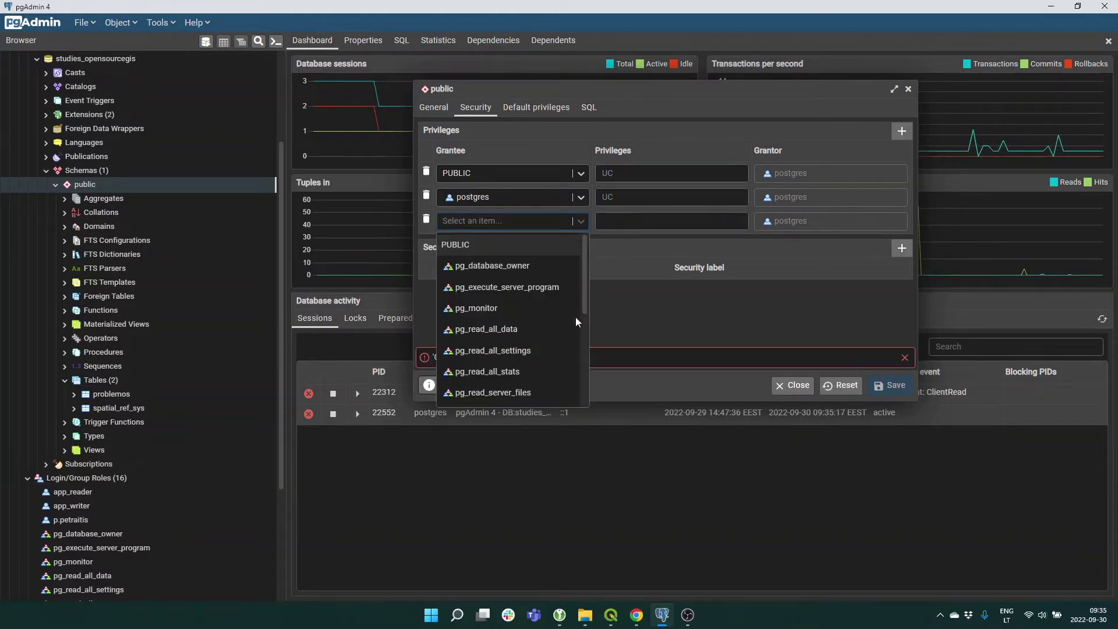
{"action": "scroll", "coordinate": [553, 312], "scroll_direction": "down", "scroll_amount": 5}
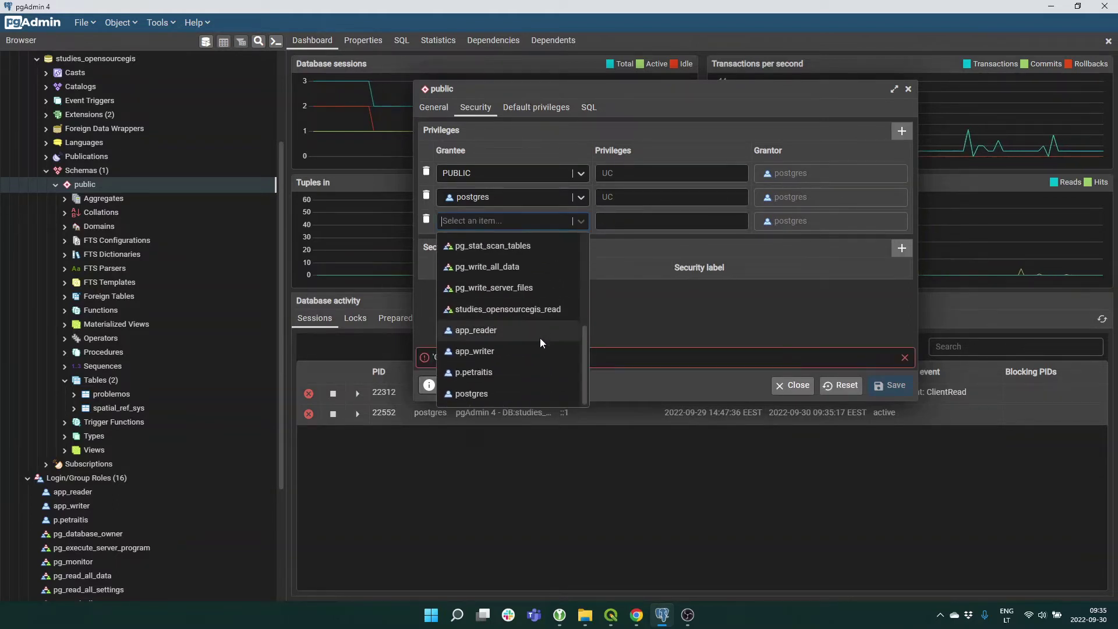
{"action": "left_click", "coordinate": [526, 309]}
{"action": "left_click", "coordinate": [660, 222]}
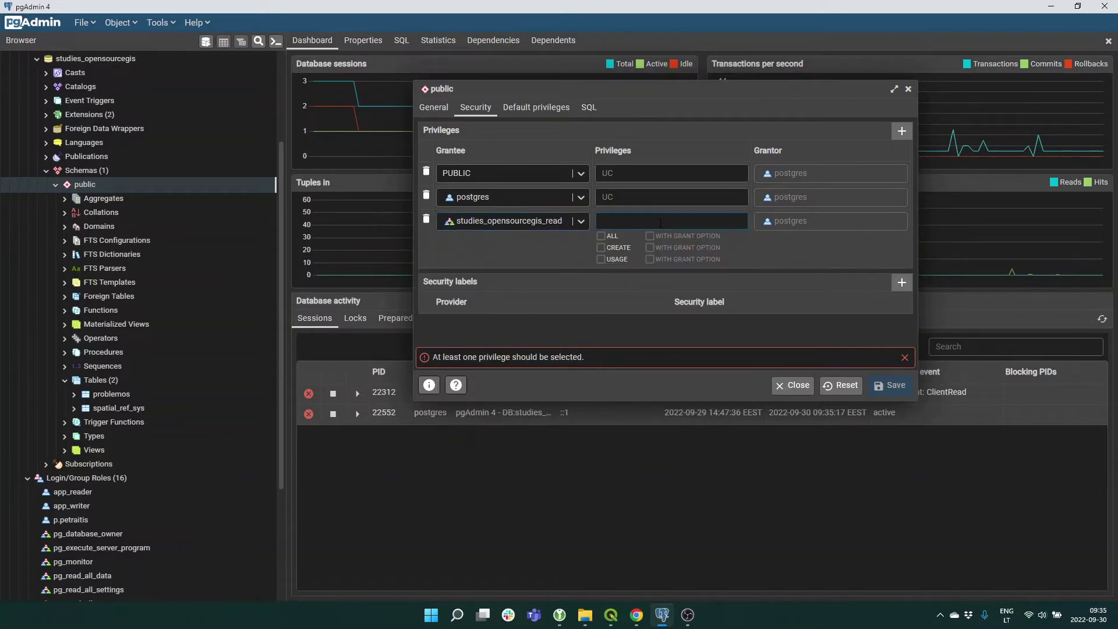
{"action": "left_click", "coordinate": [600, 261]}
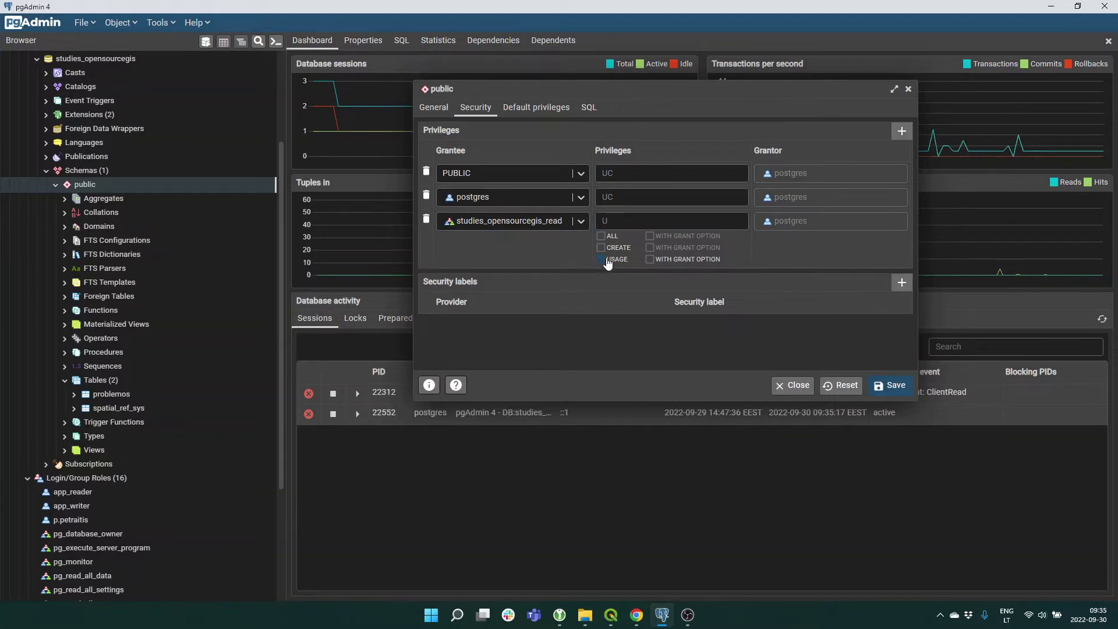
{"action": "left_click", "coordinate": [539, 110]}
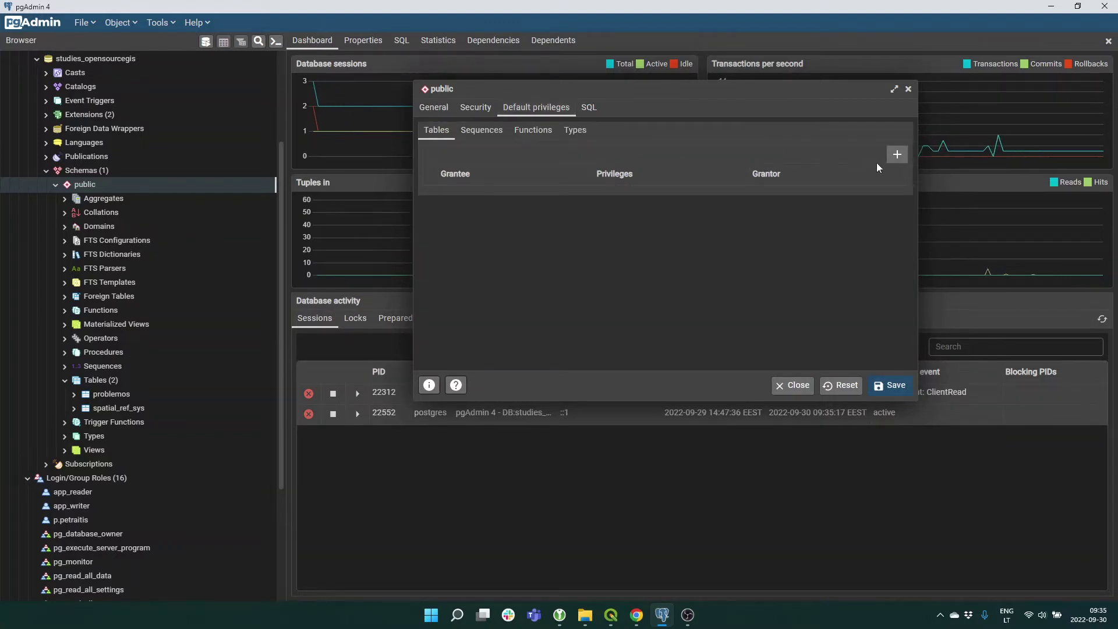
Add a default SELECT privilege on tables for studies_opensourcegis_read and save the schema.
{"action": "left_click", "coordinate": [902, 162]}
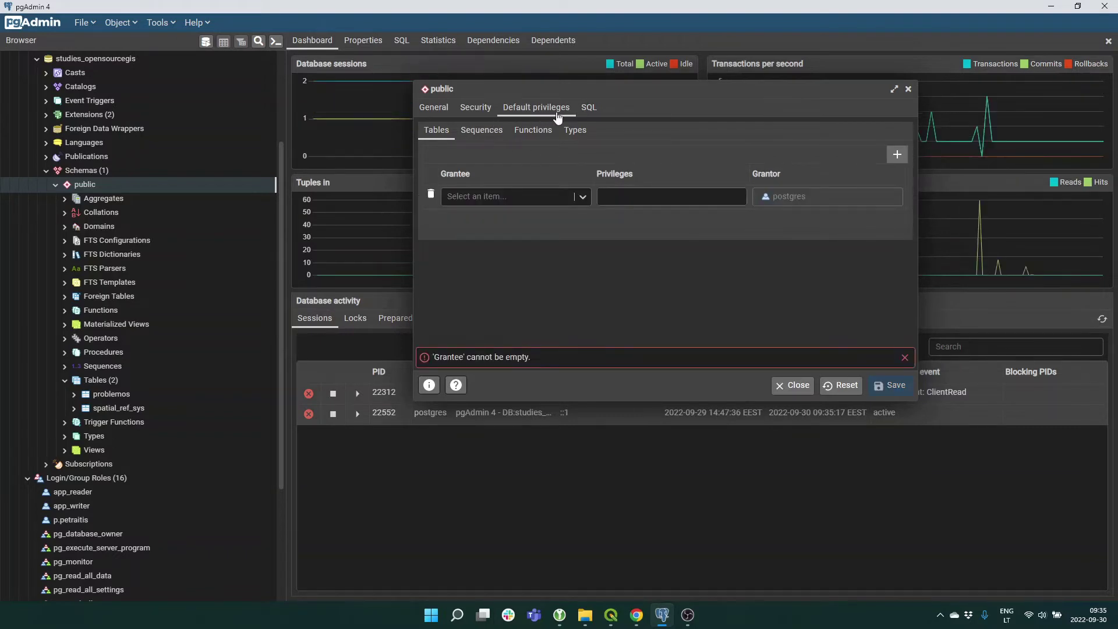
{"action": "left_click", "coordinate": [518, 199]}
{"action": "scroll", "coordinate": [527, 286], "scroll_direction": "down", "scroll_amount": 3}
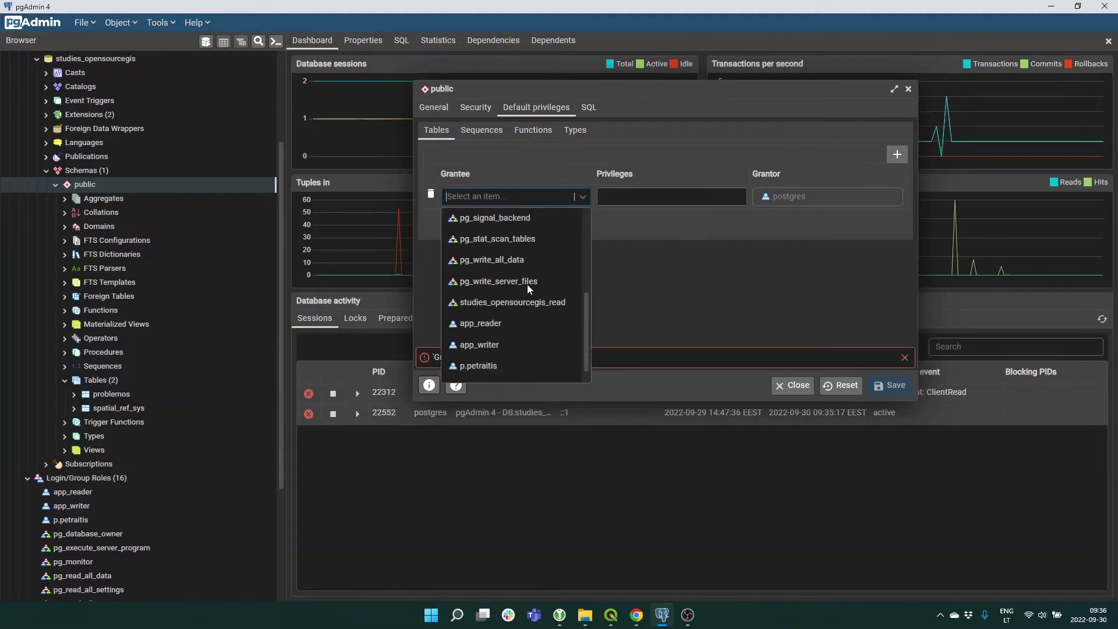
{"action": "left_click", "coordinate": [513, 302]}
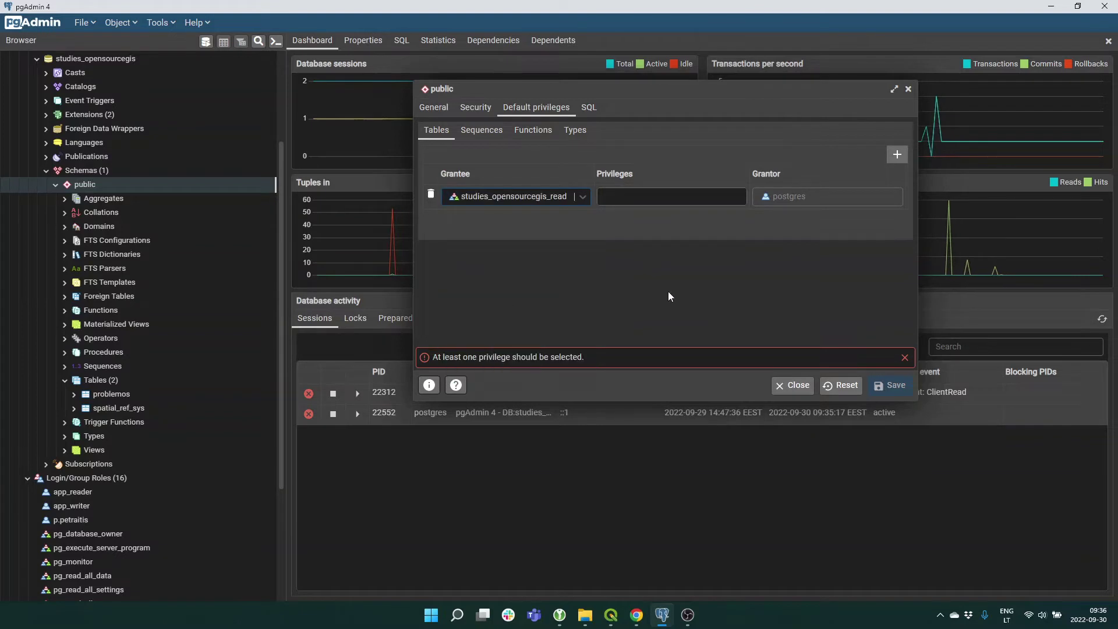
{"action": "left_click", "coordinate": [627, 198]}
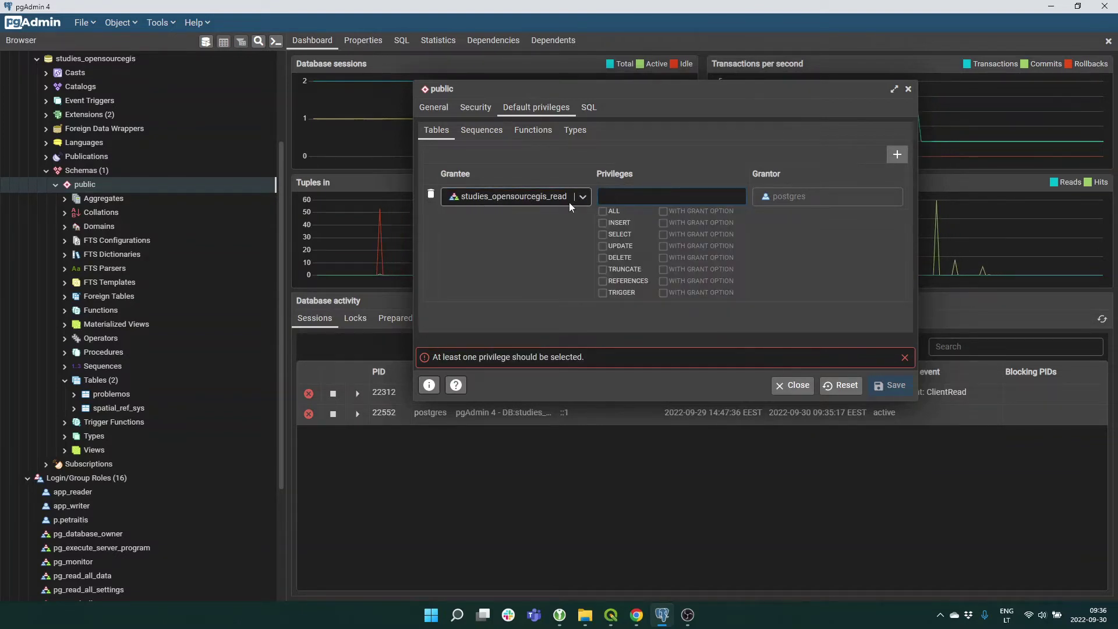
{"action": "left_click", "coordinate": [603, 236]}
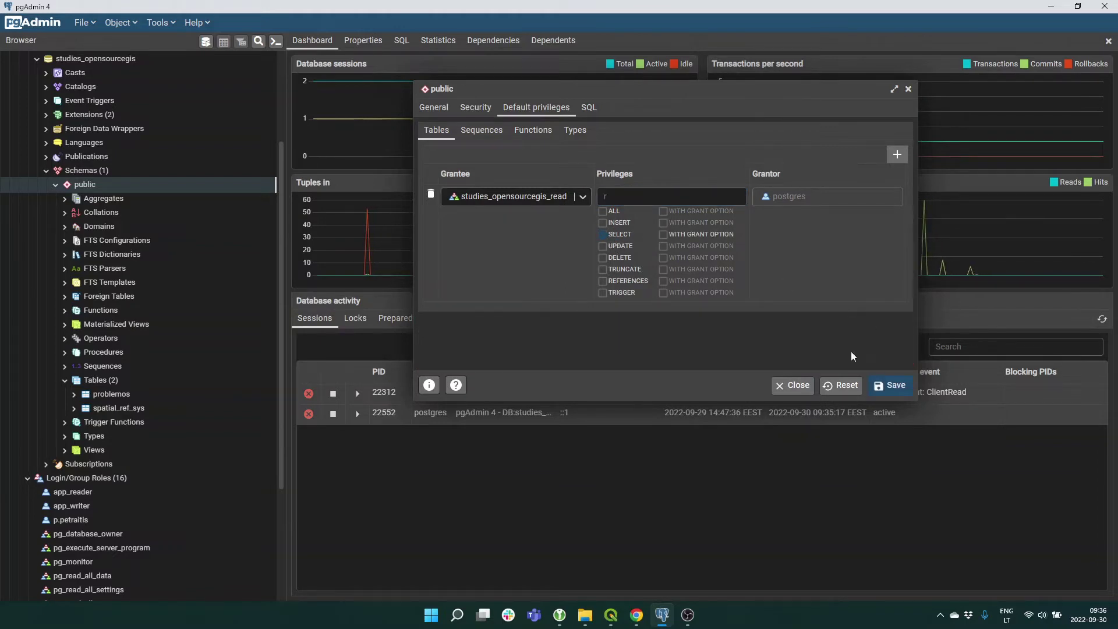
{"action": "left_click", "coordinate": [696, 343]}
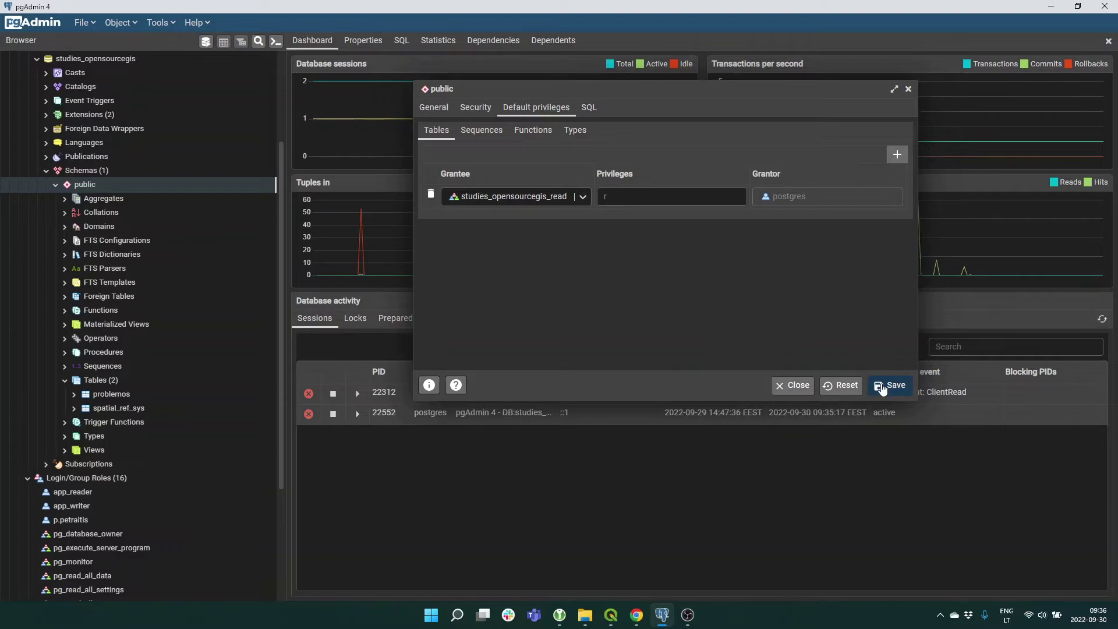
{"action": "left_click", "coordinate": [882, 383]}
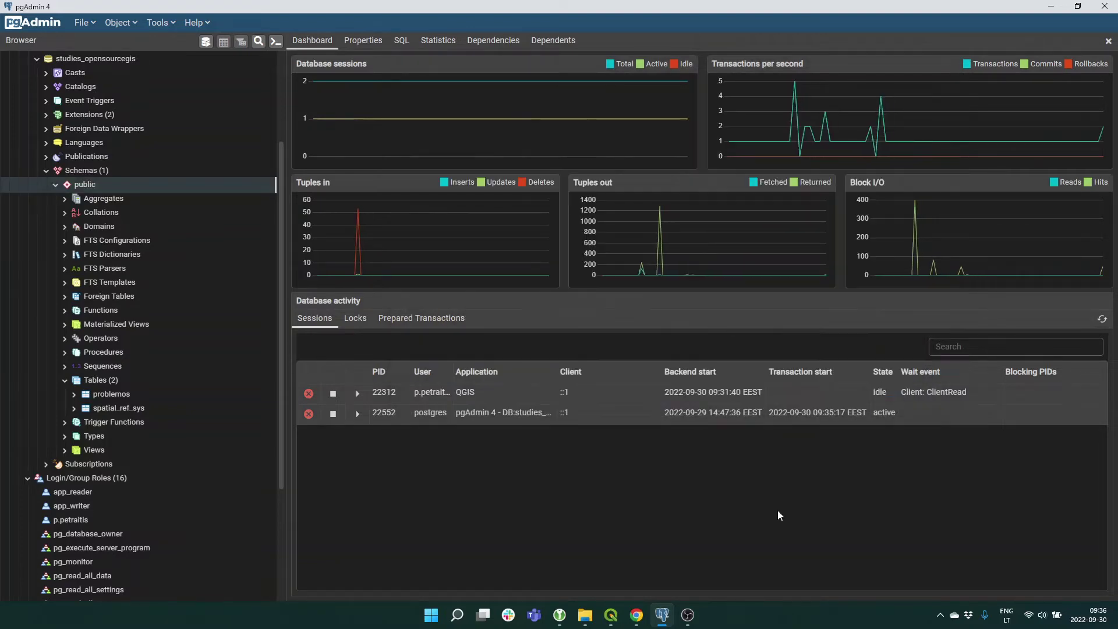
Briefly check the public schema in QGIS, then minimize QGIS.
{"action": "left_click", "coordinate": [611, 615]}
{"action": "right_click", "coordinate": [59, 248]}
{"action": "left_click", "coordinate": [75, 253]}
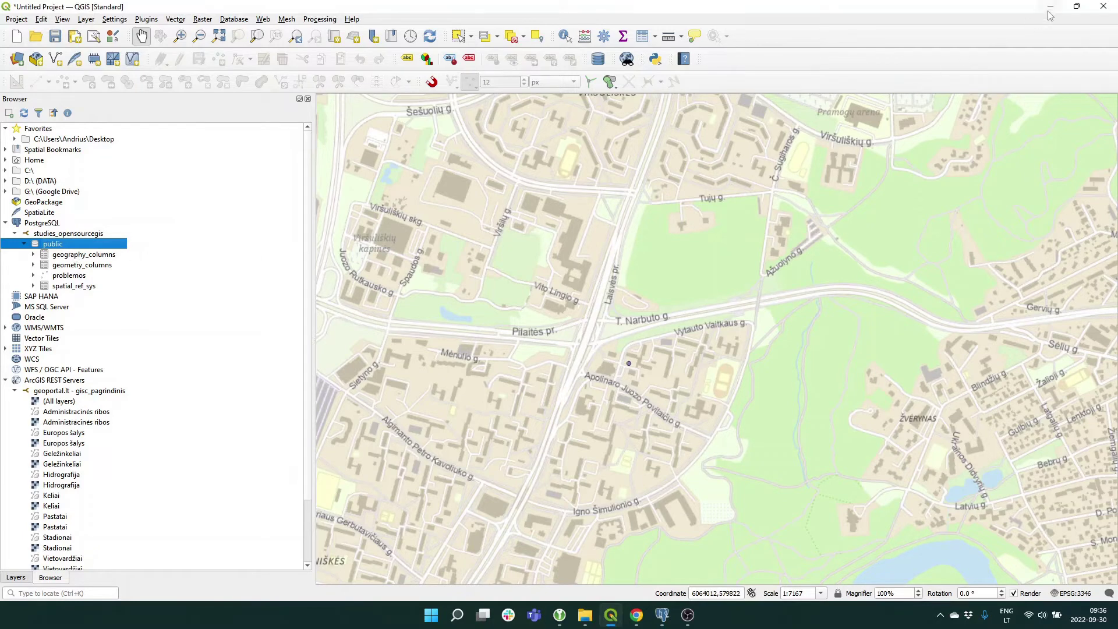
{"action": "left_click", "coordinate": [1050, 7]}
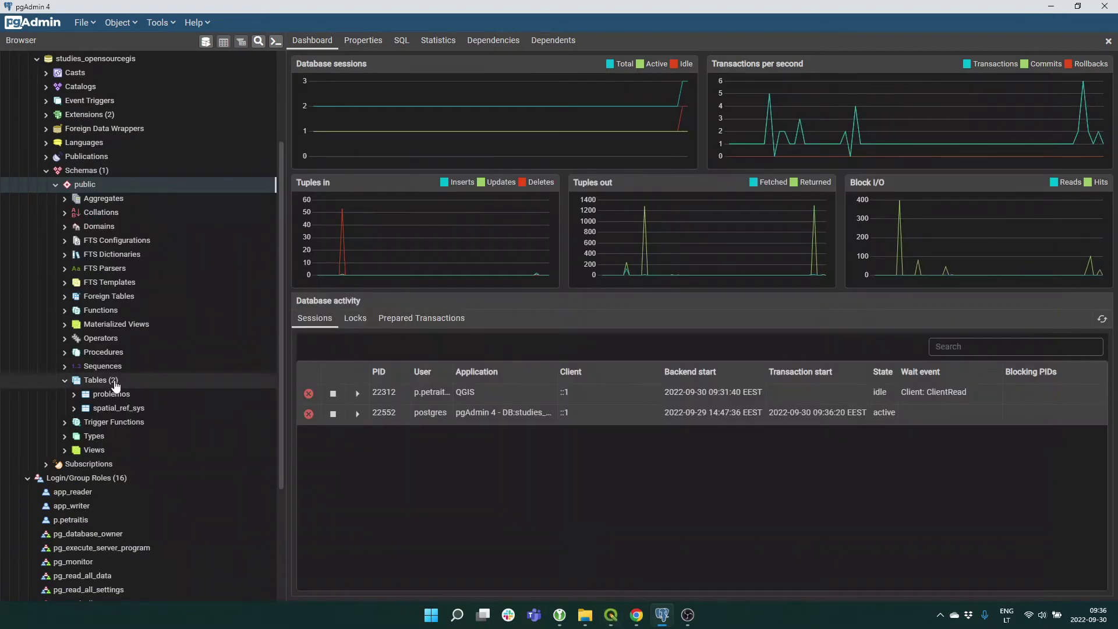
Start a new table in the public schema named test2.
{"action": "right_click", "coordinate": [116, 382]}
{"action": "mouse_move", "coordinate": [137, 389]}
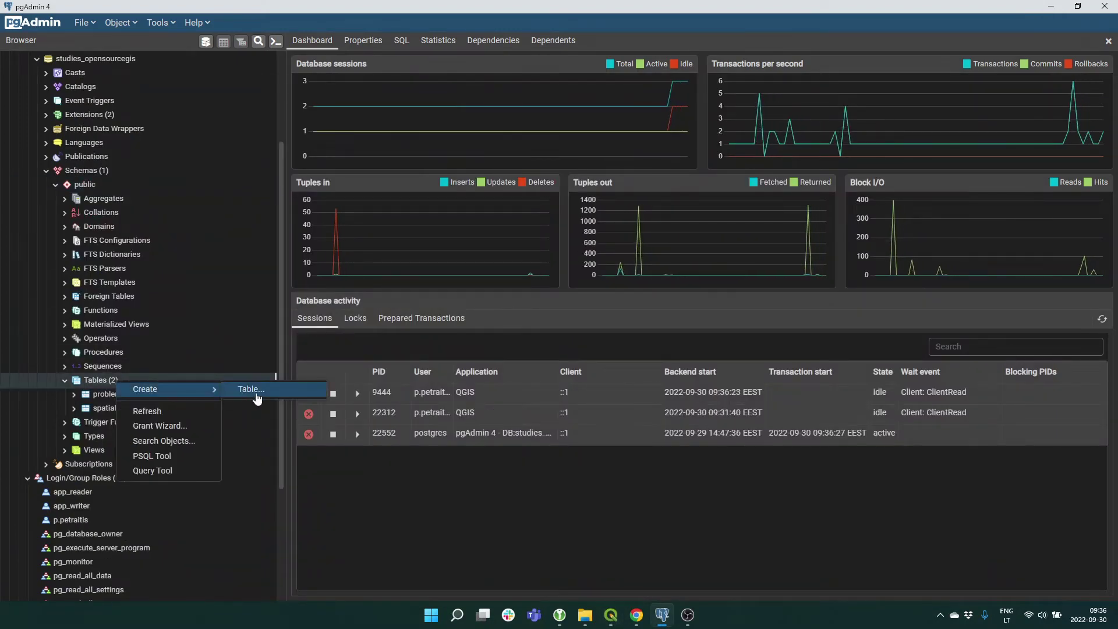
{"action": "left_click", "coordinate": [251, 390]}
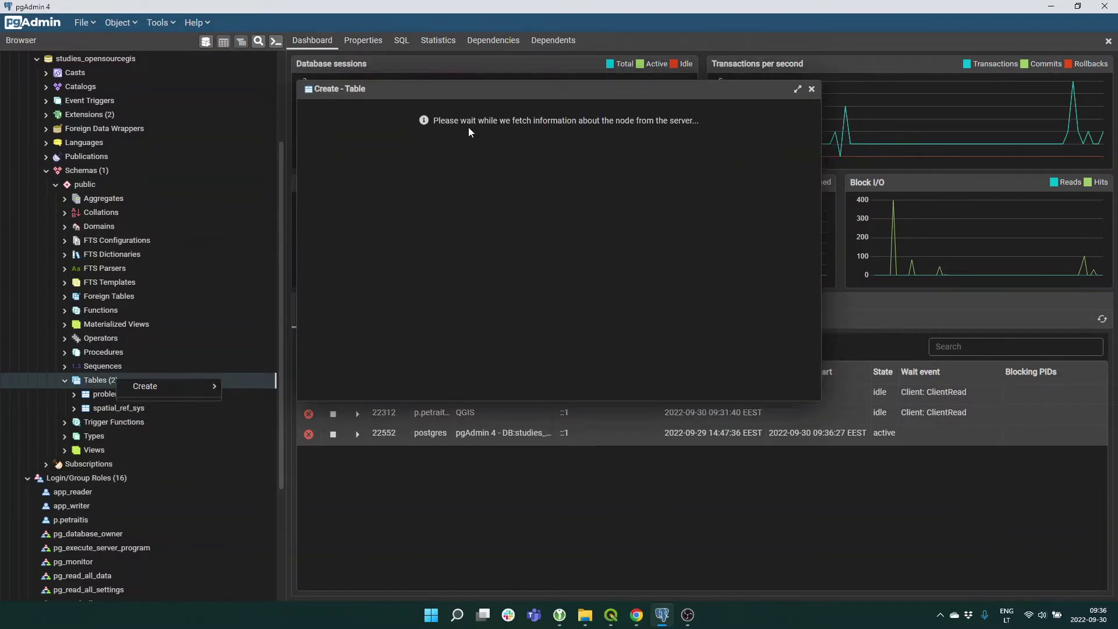
{"action": "left_click", "coordinate": [467, 130]}
{"action": "type", "text": "test2"}
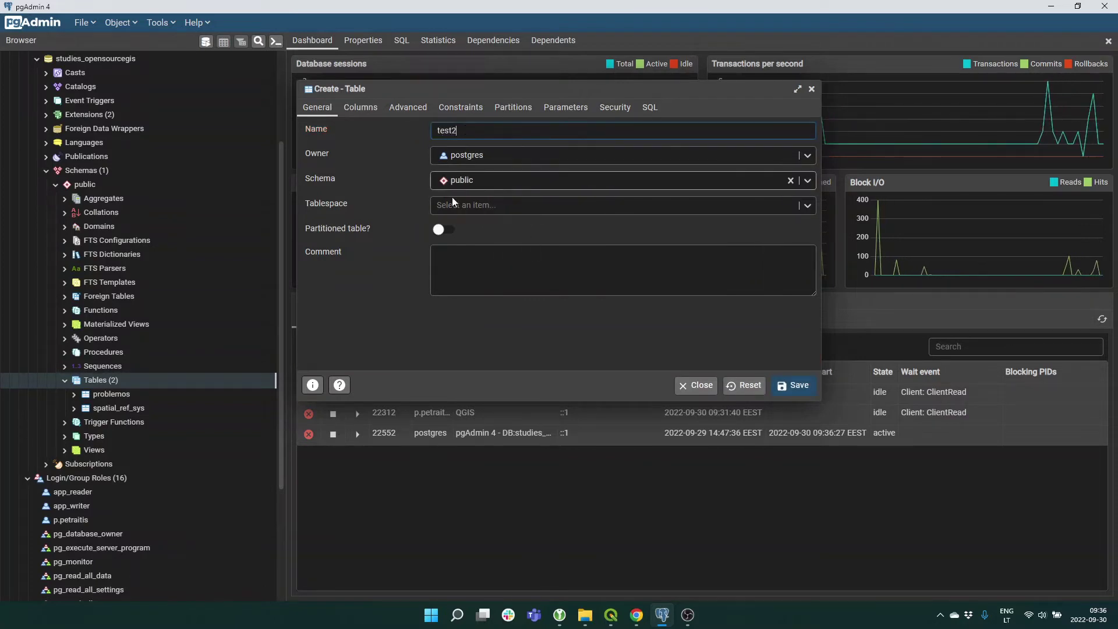
Add an id column of type serial, set as not-null primary key.
{"action": "left_click", "coordinate": [365, 110]}
{"action": "left_click", "coordinate": [803, 156]}
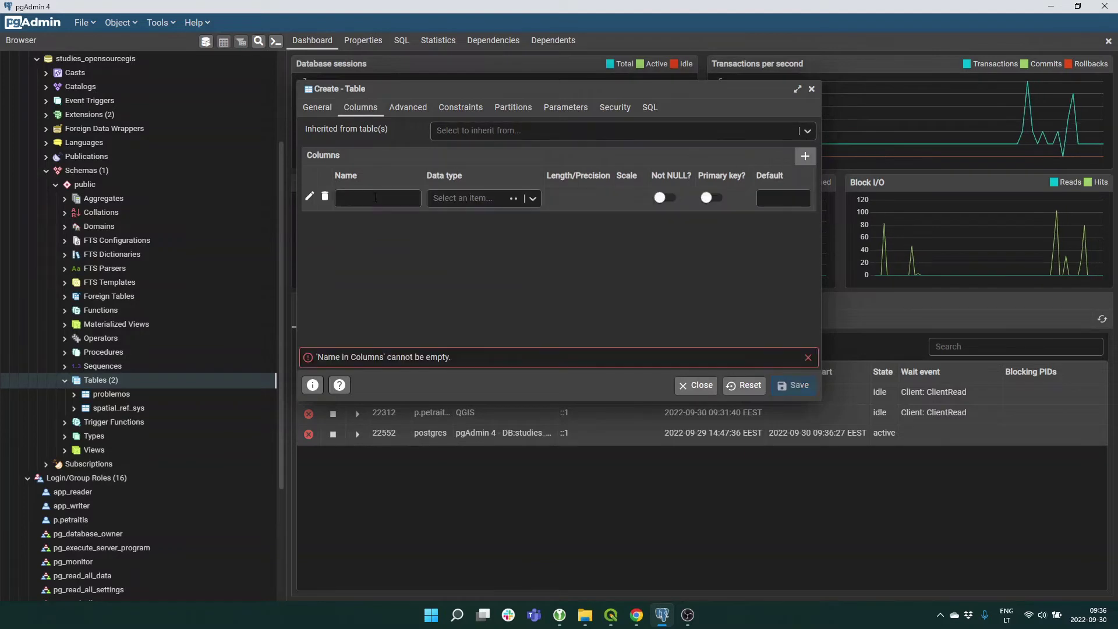
{"action": "left_click", "coordinate": [365, 200]}
{"action": "type", "text": "id"}
{"action": "left_click", "coordinate": [452, 201]}
{"action": "type", "text": "serial"}
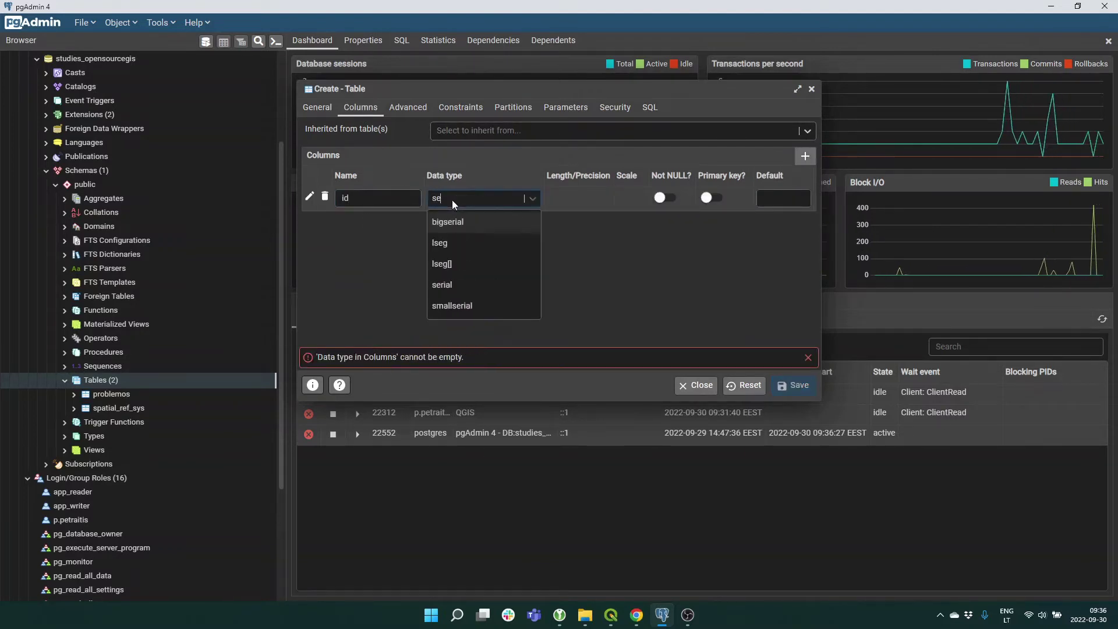
{"action": "left_click", "coordinate": [442, 243]}
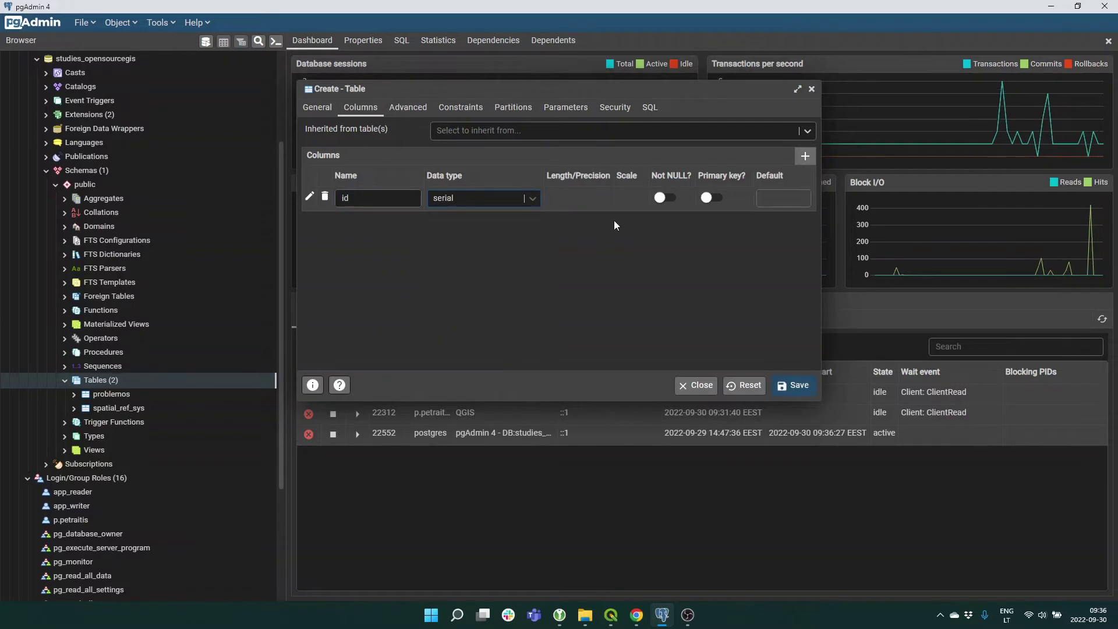
{"action": "left_click", "coordinate": [670, 198]}
{"action": "left_click", "coordinate": [715, 199]}
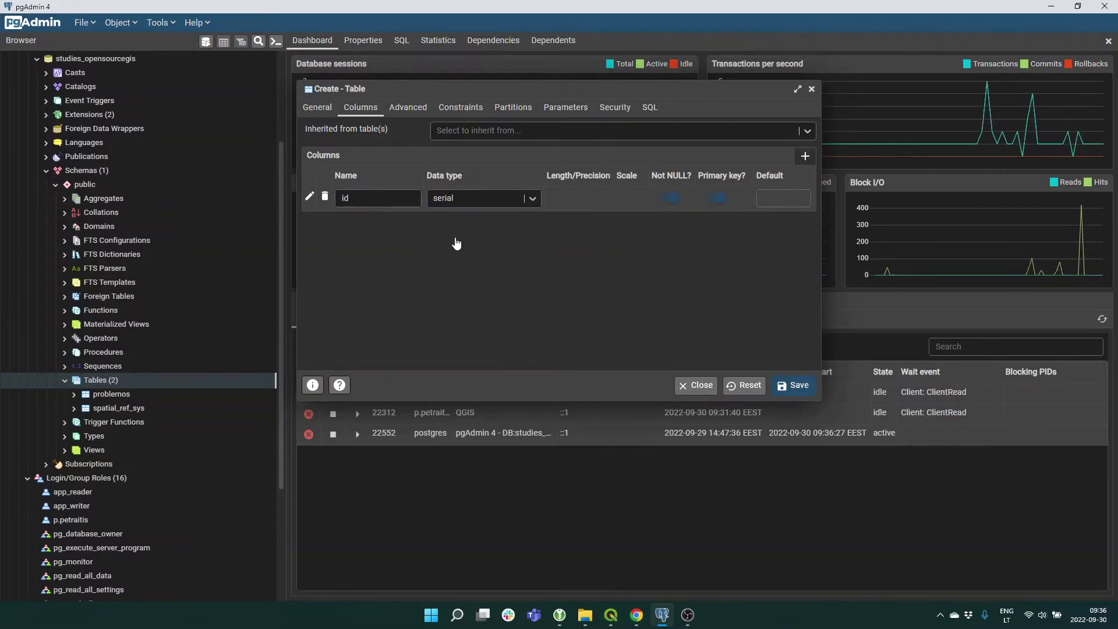
Add a text column called test and save table test2.
{"action": "left_click", "coordinate": [805, 156]}
{"action": "left_click", "coordinate": [361, 222]}
{"action": "type", "text": "test"}
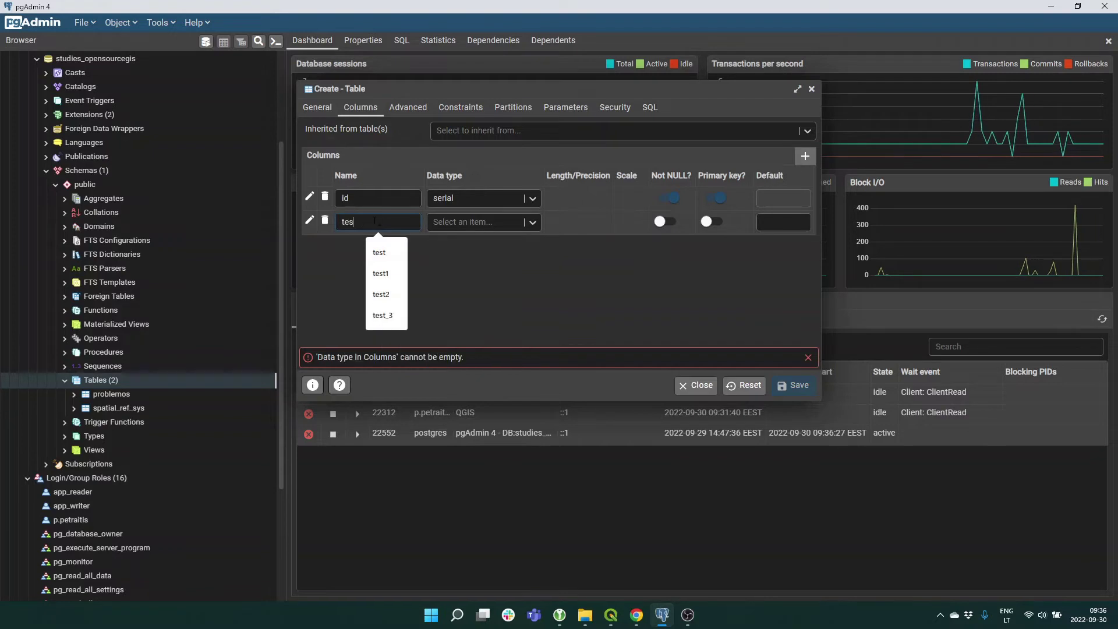
{"action": "left_click", "coordinate": [488, 225]}
{"action": "type", "text": "text"}
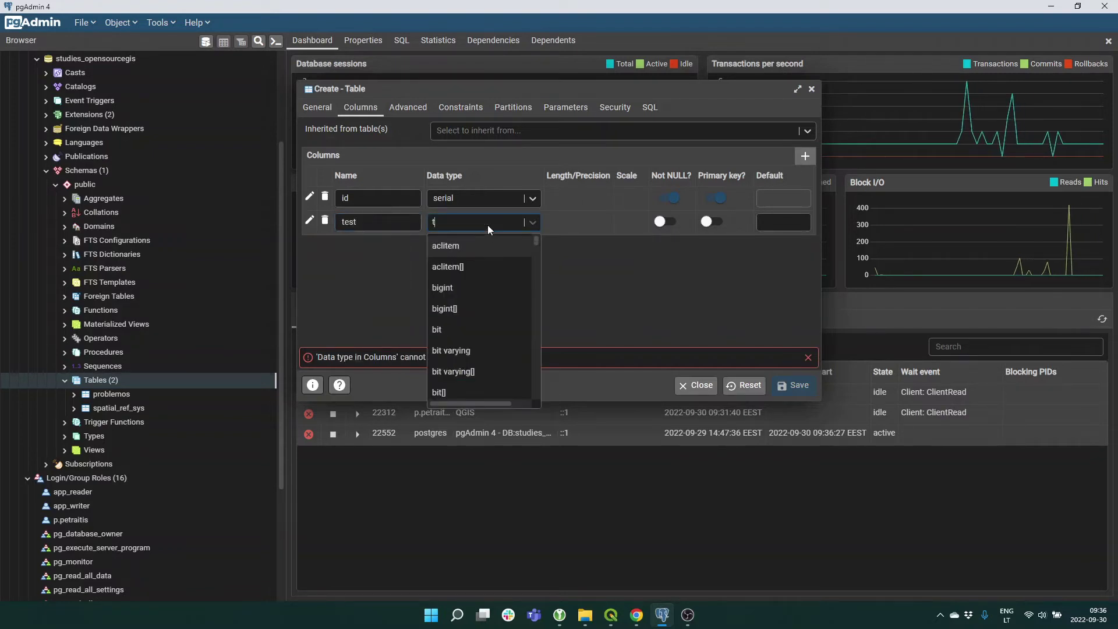
{"action": "left_click", "coordinate": [447, 247]}
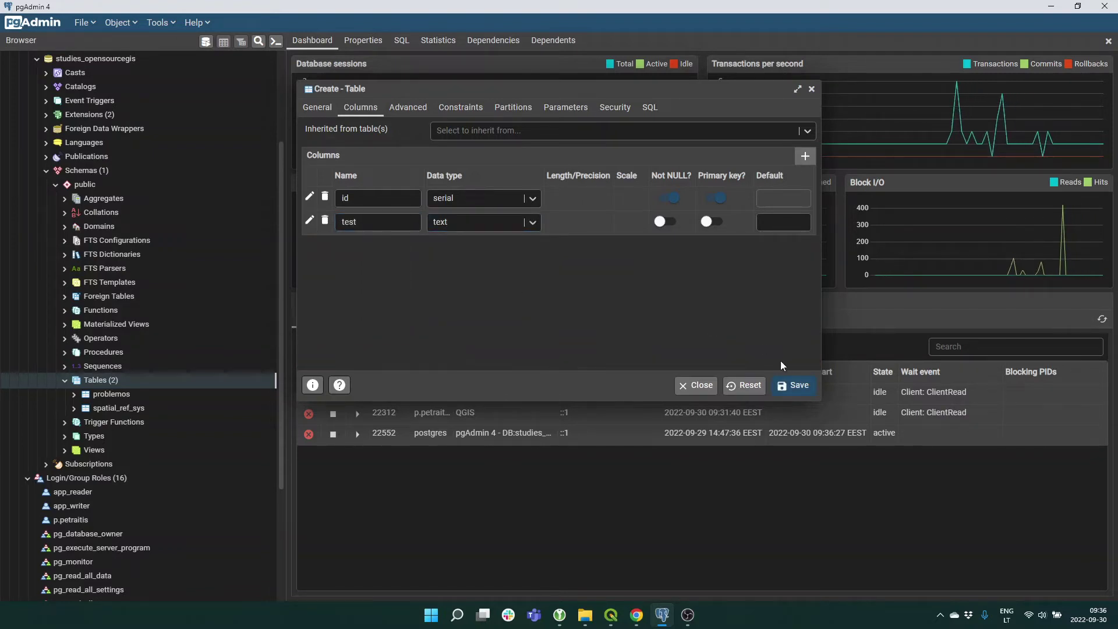
{"action": "left_click", "coordinate": [795, 395]}
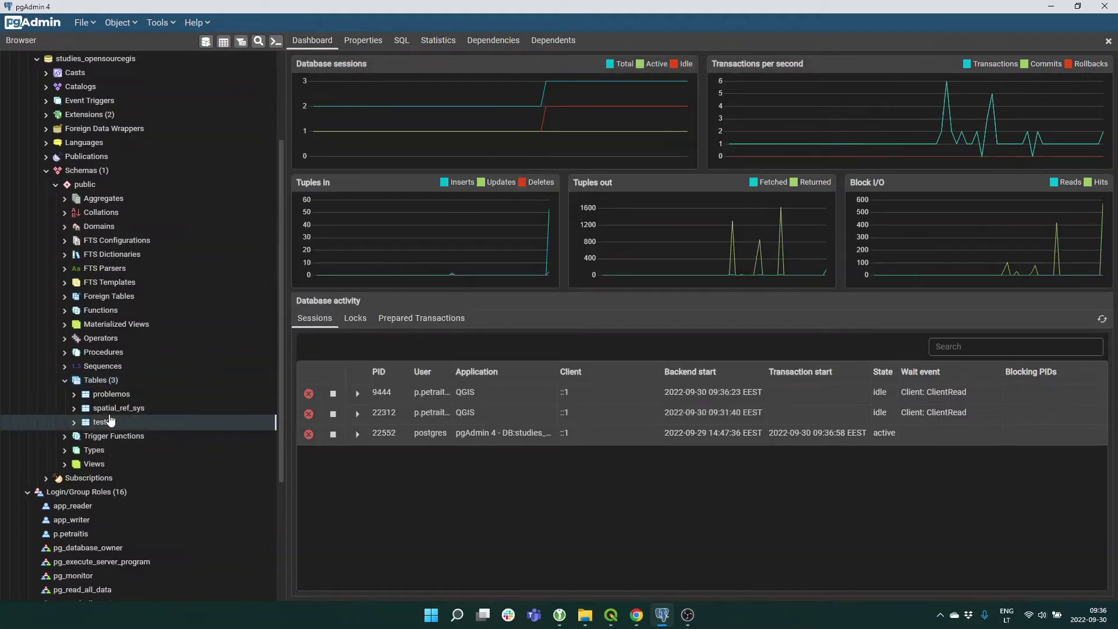
{"action": "right_click", "coordinate": [104, 426]}
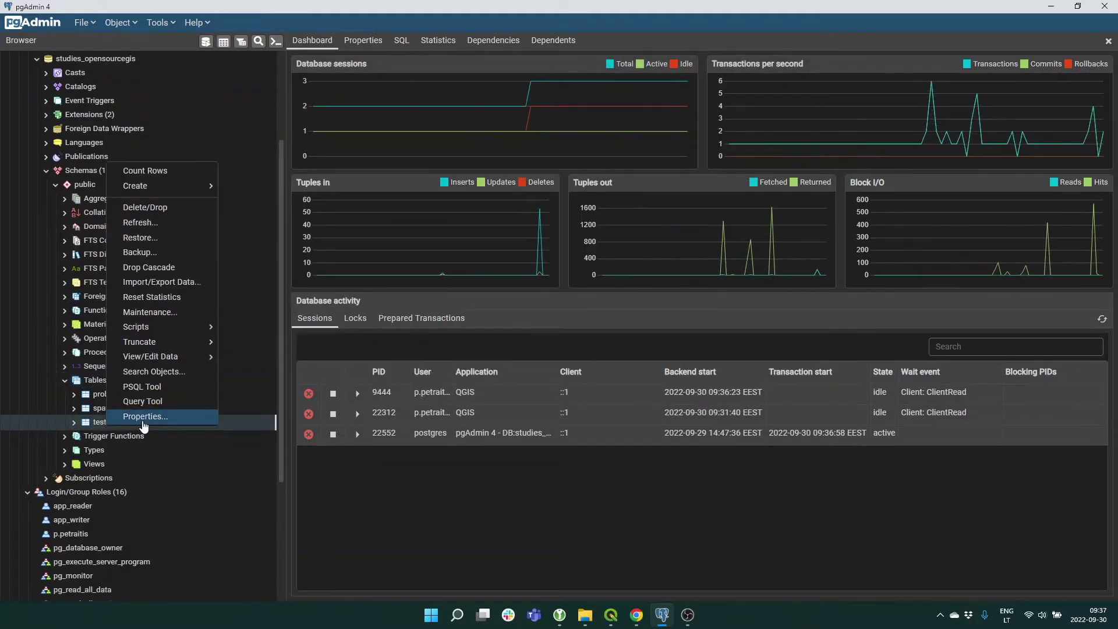
{"action": "left_click", "coordinate": [142, 421]}
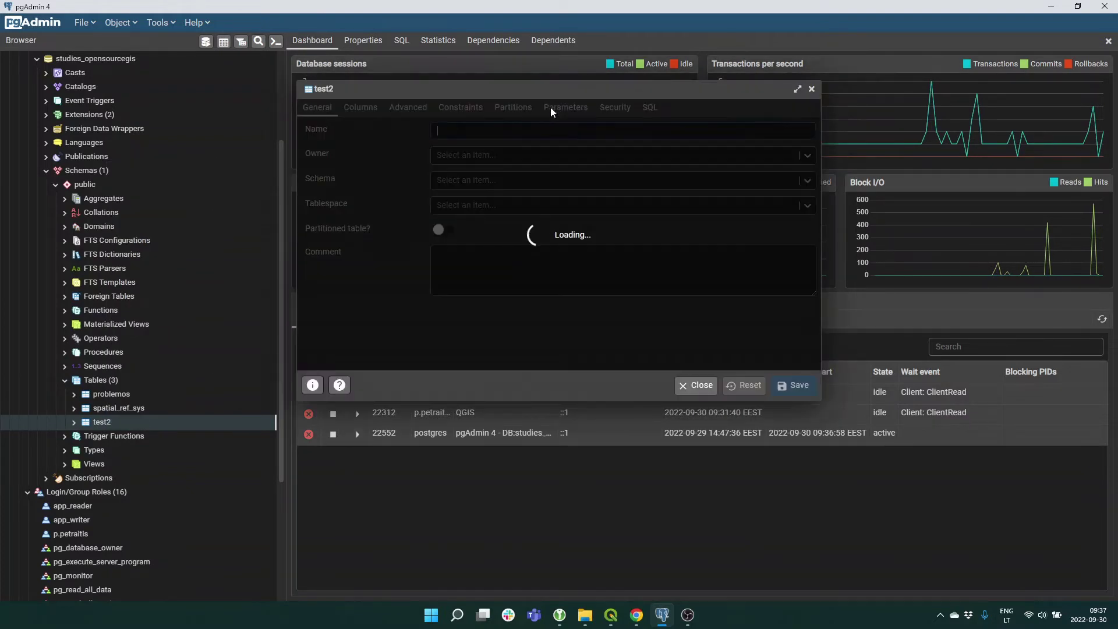
{"action": "left_click", "coordinate": [568, 107]}
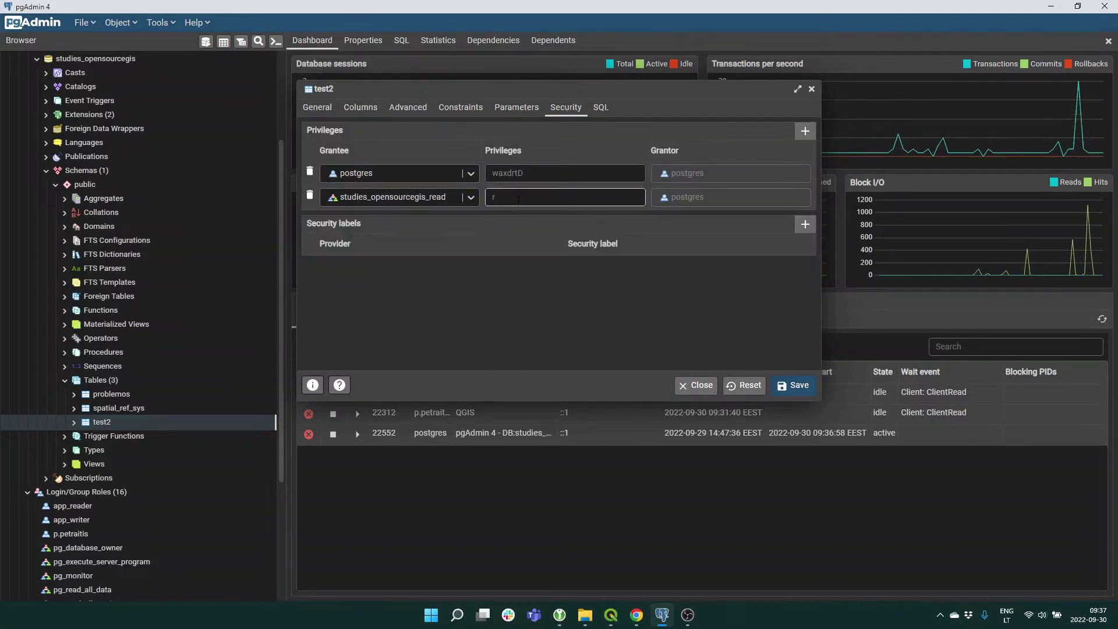
{"action": "left_click", "coordinate": [698, 386]}
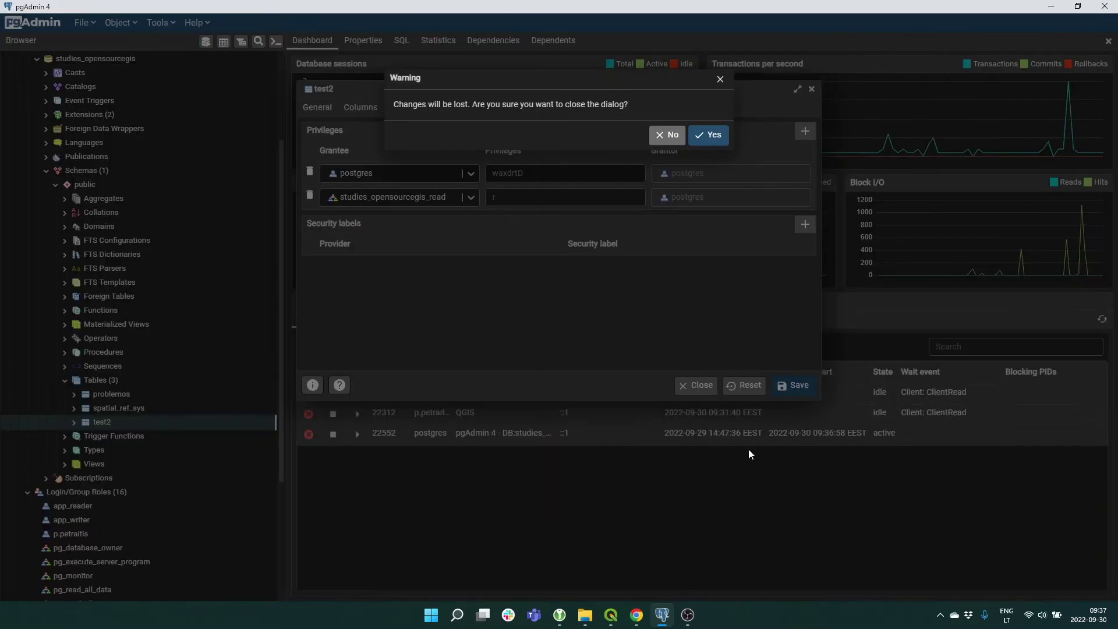
{"action": "left_click", "coordinate": [705, 140]}
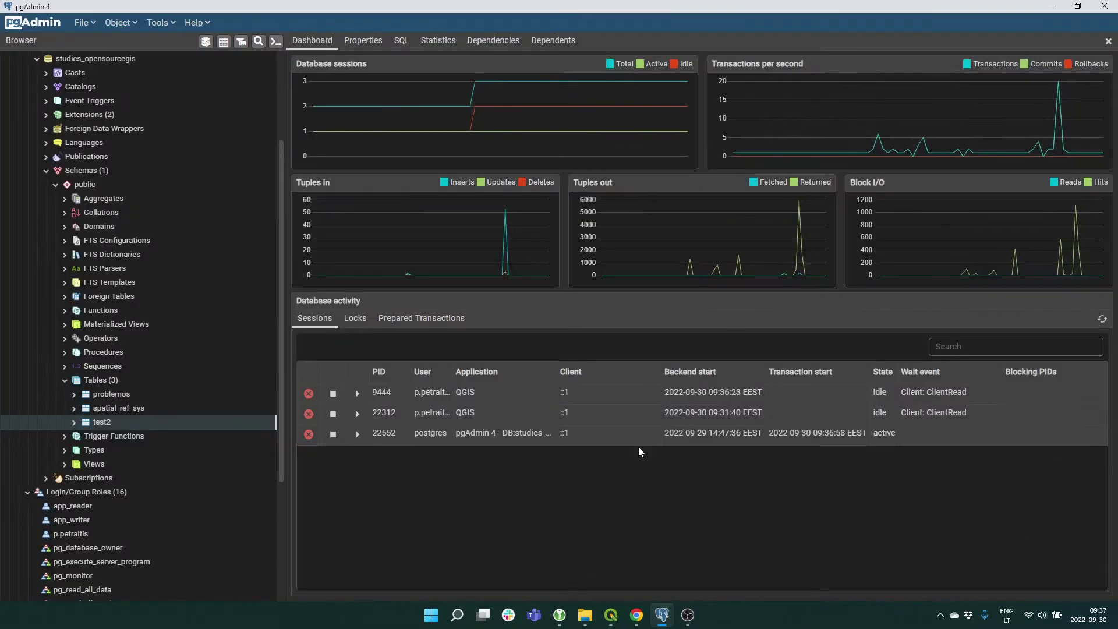
{"action": "left_click", "coordinate": [611, 615]}
{"action": "right_click", "coordinate": [65, 245]}
{"action": "left_click", "coordinate": [80, 252]}
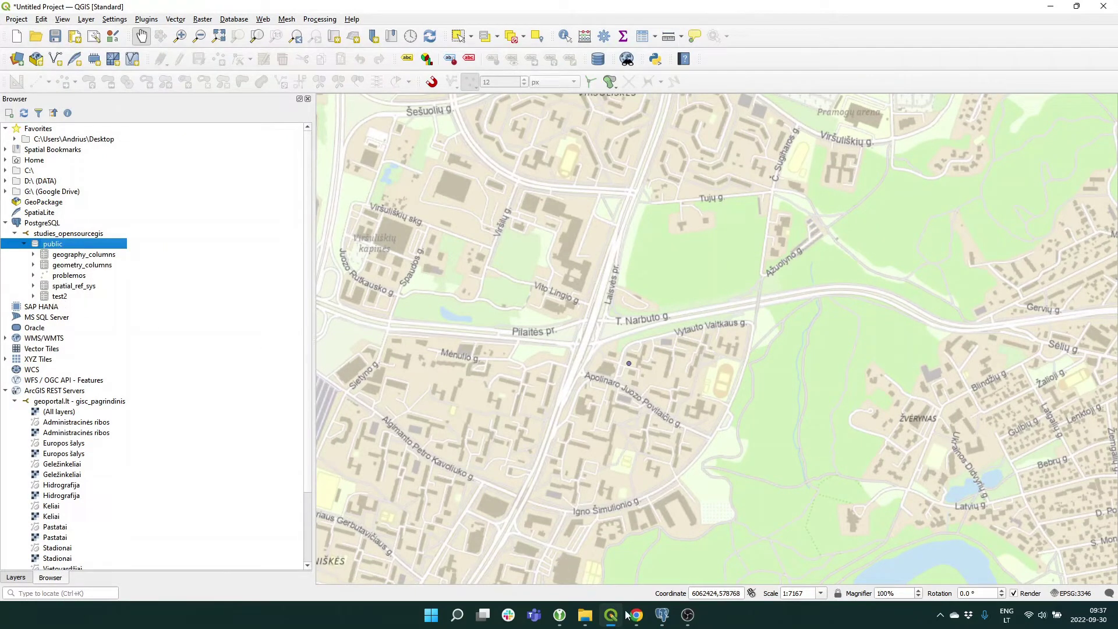
{"action": "left_click", "coordinate": [662, 616]}
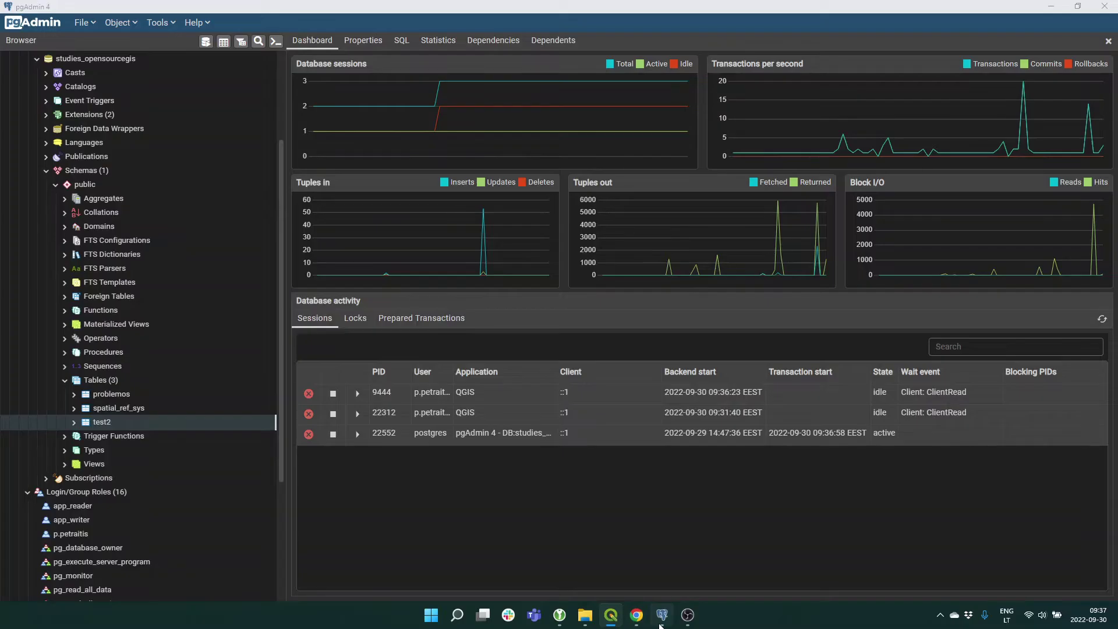
Drop Cascade the test2 table and confirm with Yes.
{"action": "right_click", "coordinate": [114, 428]}
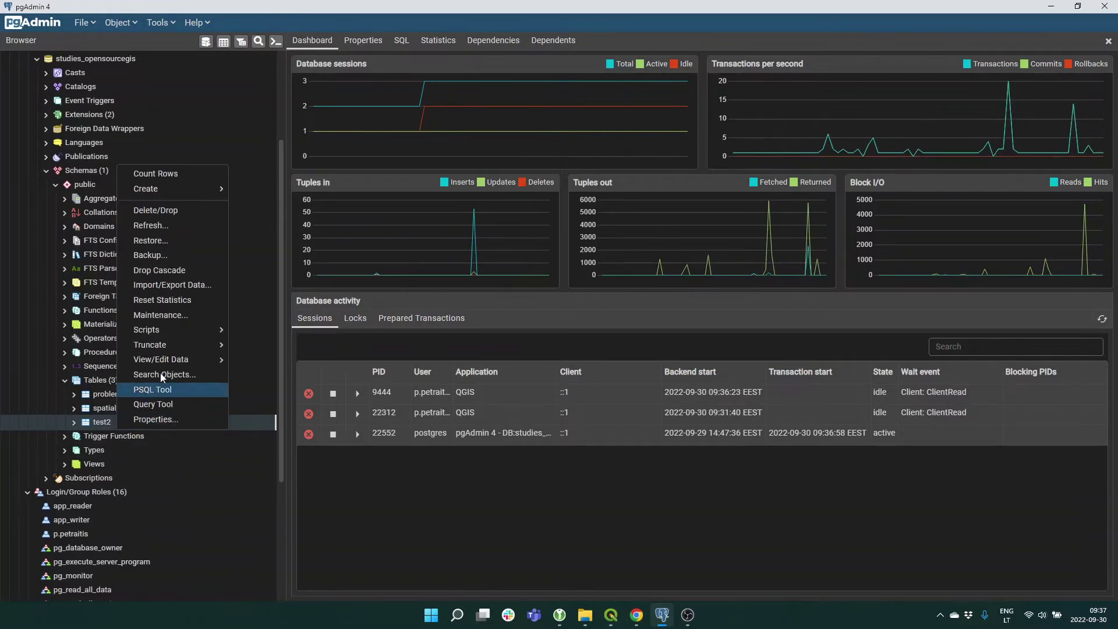
{"action": "left_click", "coordinate": [178, 271]}
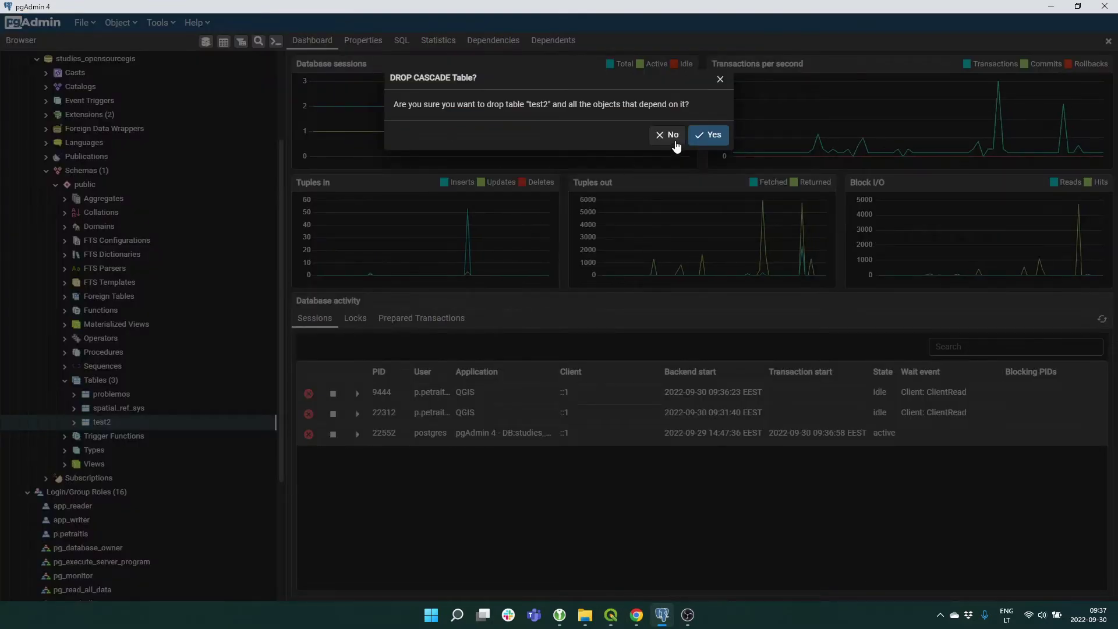
{"action": "left_click", "coordinate": [704, 137]}
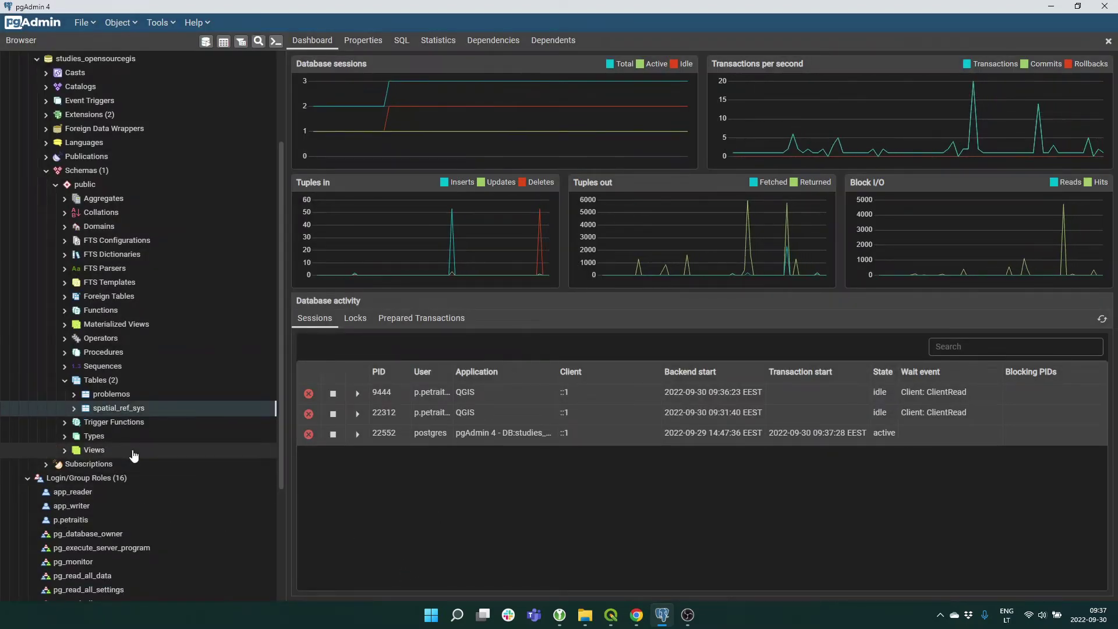
{"action": "scroll", "coordinate": [133, 455], "scroll_direction": "down", "scroll_amount": 2}
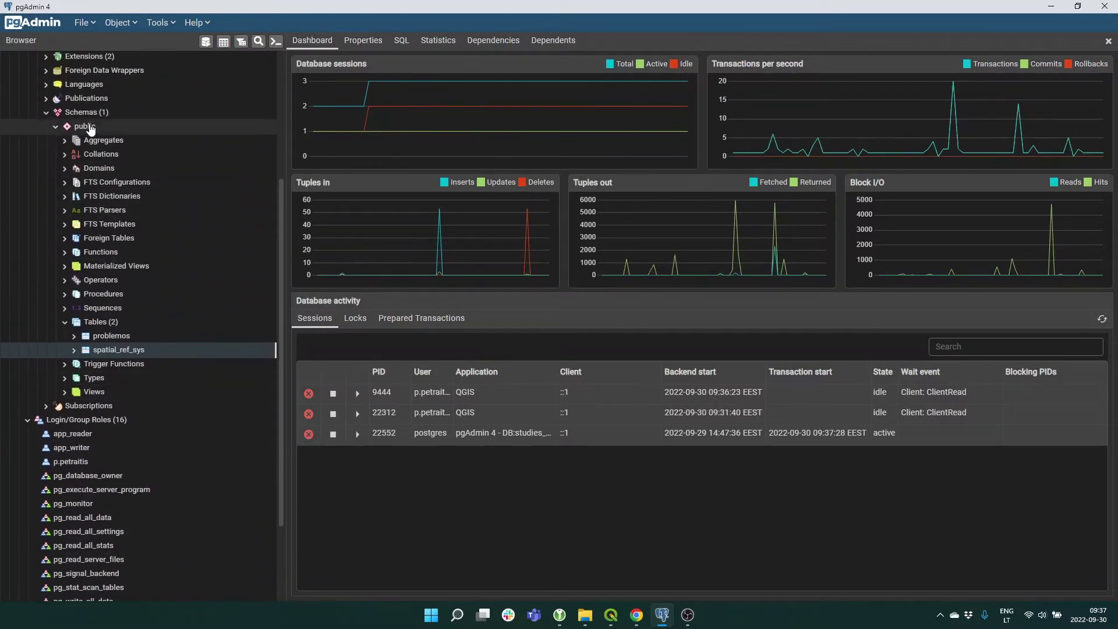
{"action": "right_click", "coordinate": [91, 127]}
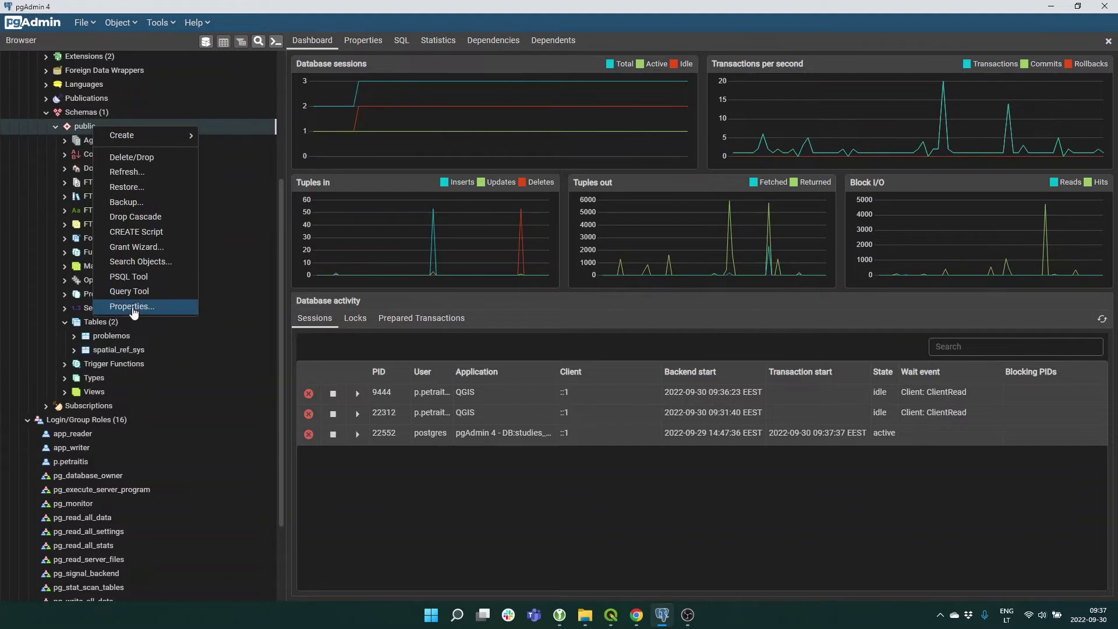
{"action": "left_click", "coordinate": [132, 306]}
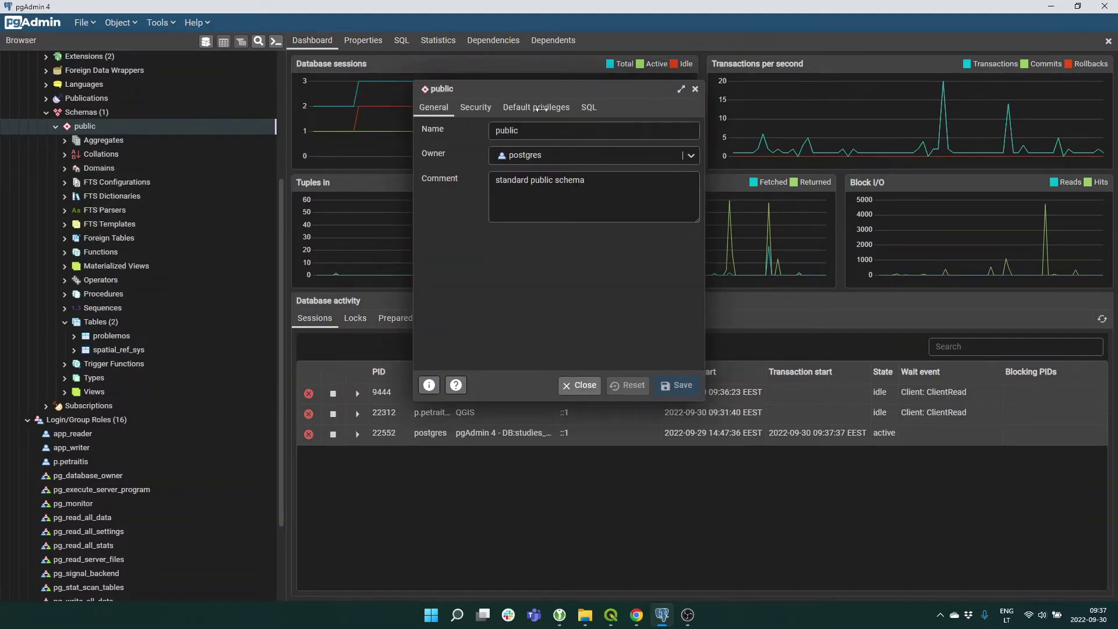
{"action": "left_click", "coordinate": [541, 108]}
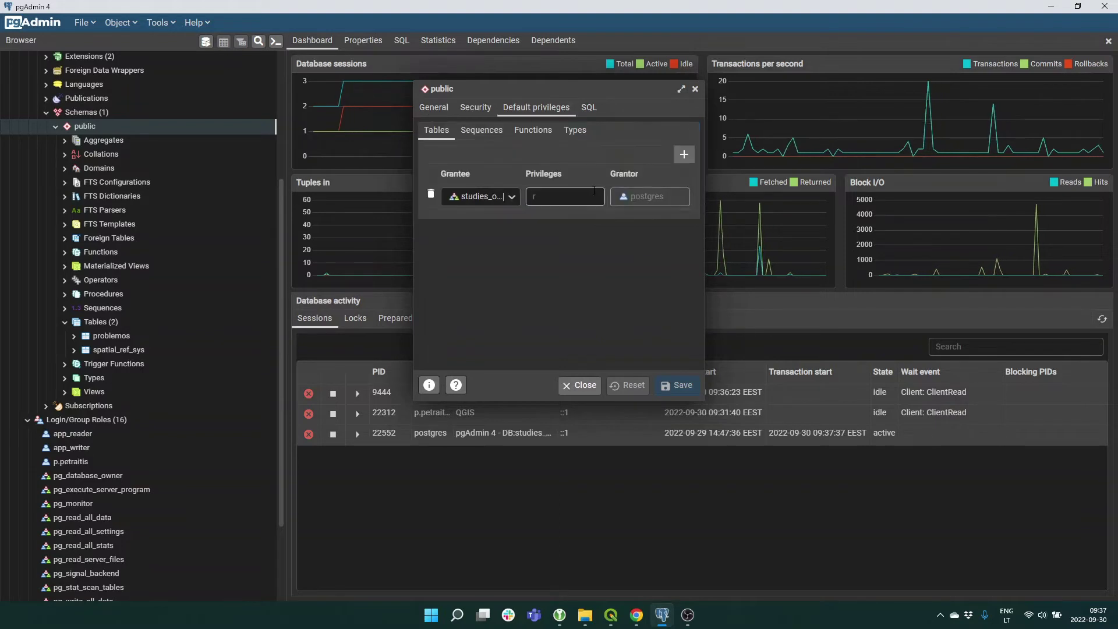
{"action": "left_click", "coordinate": [573, 196]}
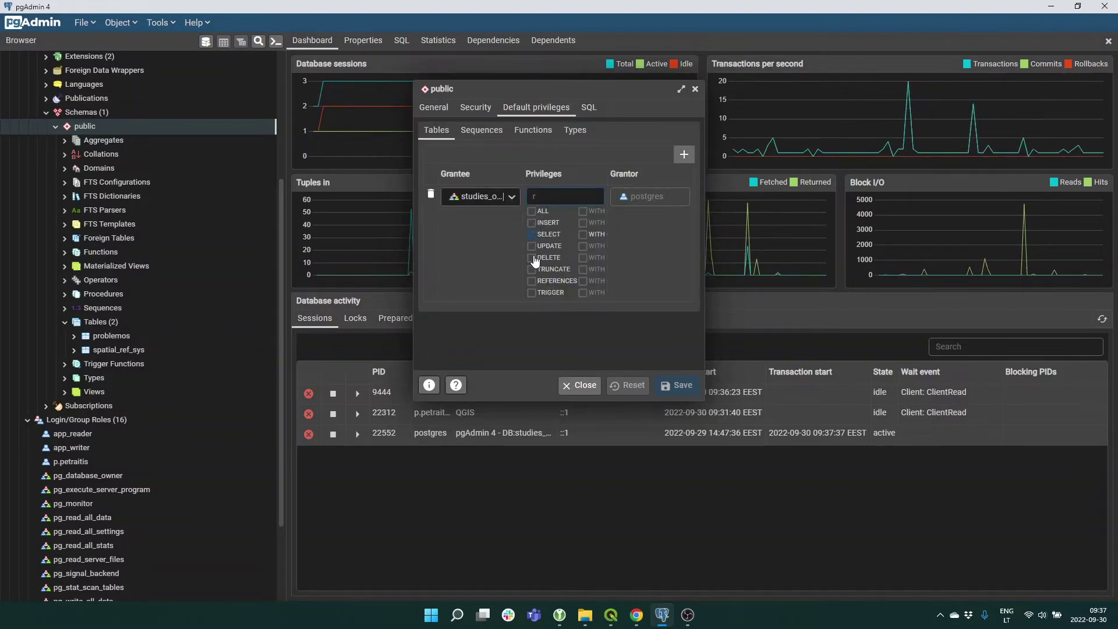
{"action": "left_click", "coordinate": [524, 335]}
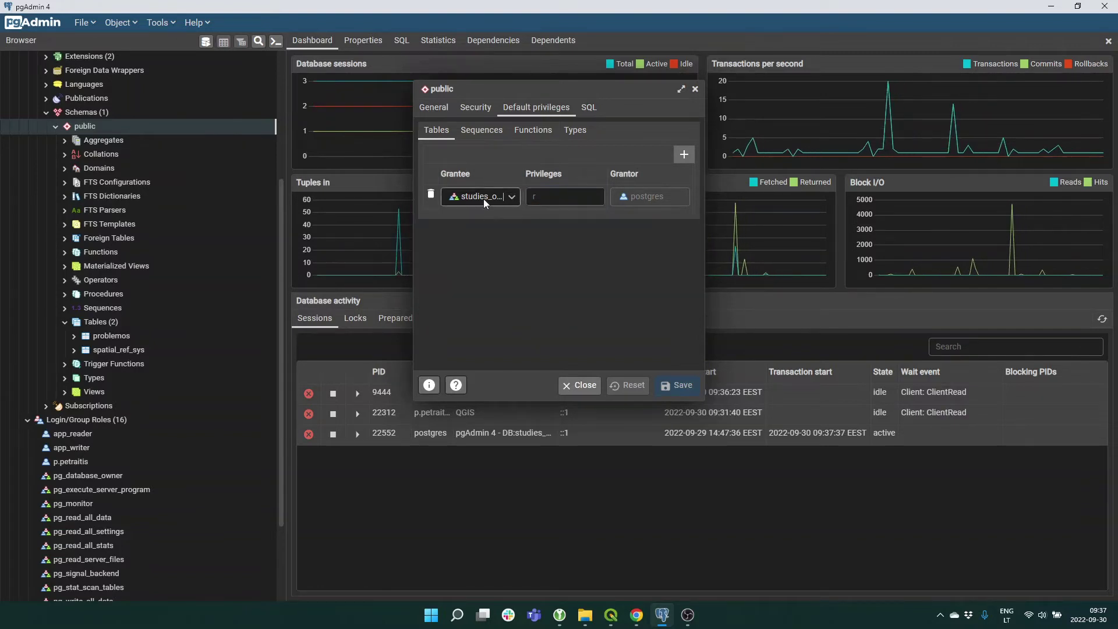
{"action": "left_click", "coordinate": [578, 386]}
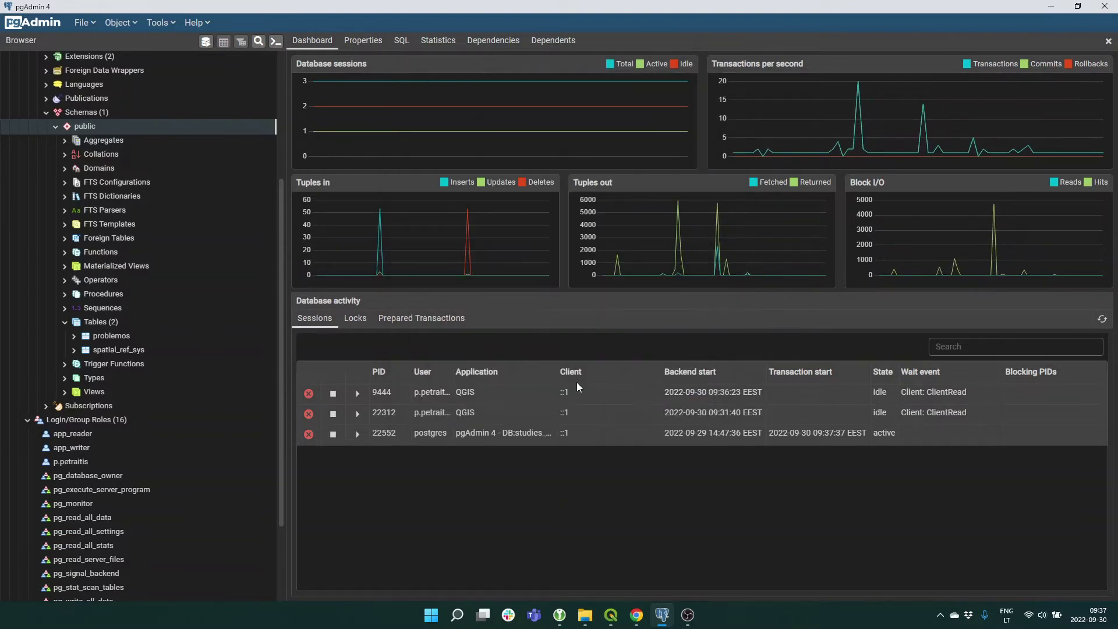
{"action": "left_click", "coordinate": [97, 116]}
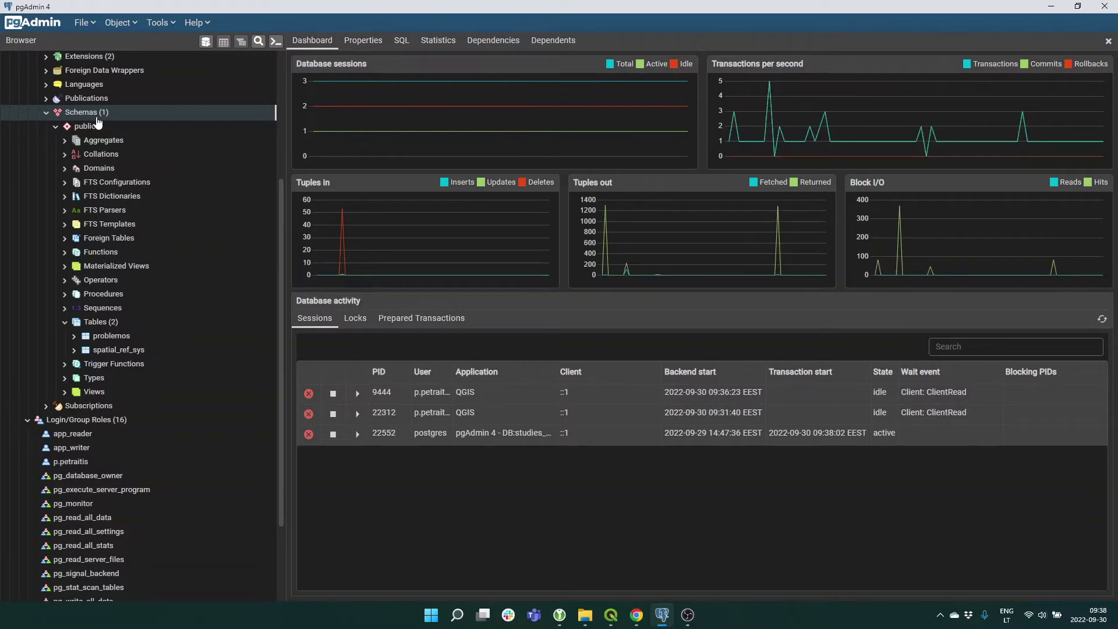
Create a schema named additional_data and show its Security settings.
{"action": "right_click", "coordinate": [97, 121]}
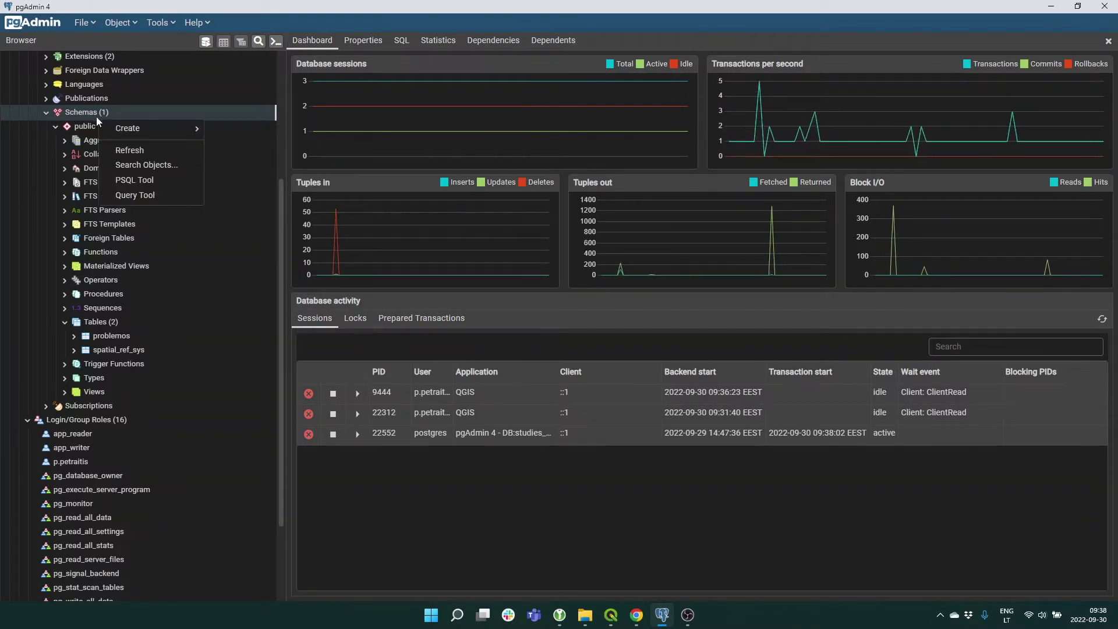
{"action": "mouse_move", "coordinate": [152, 129]}
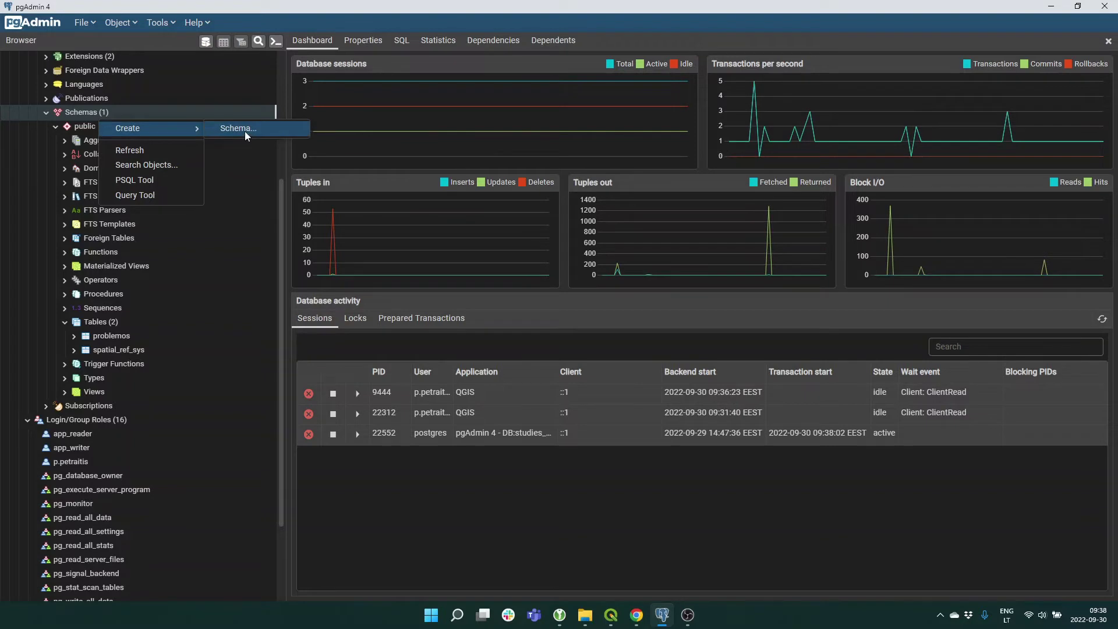
{"action": "left_click", "coordinate": [239, 129]}
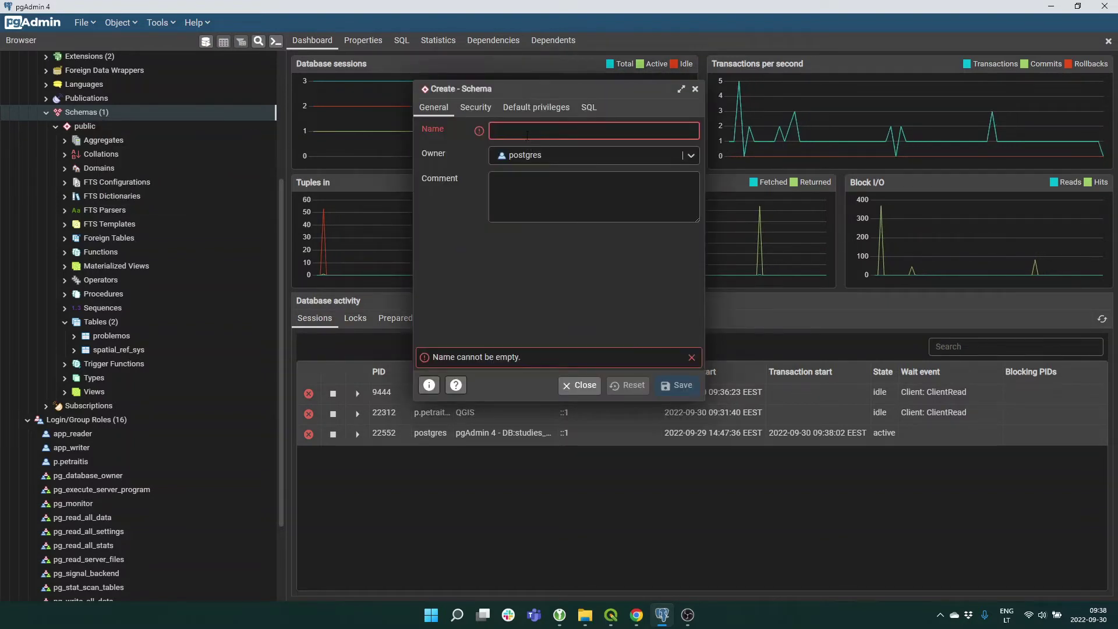
{"action": "type", "text": "addition"}
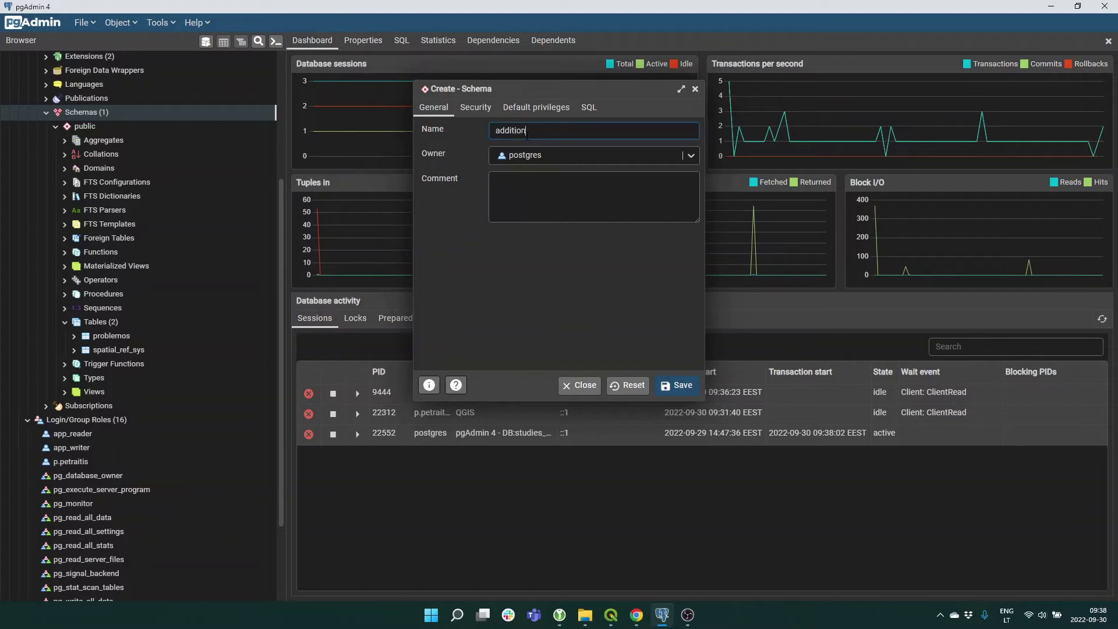
{"action": "type", "text": "al_data"}
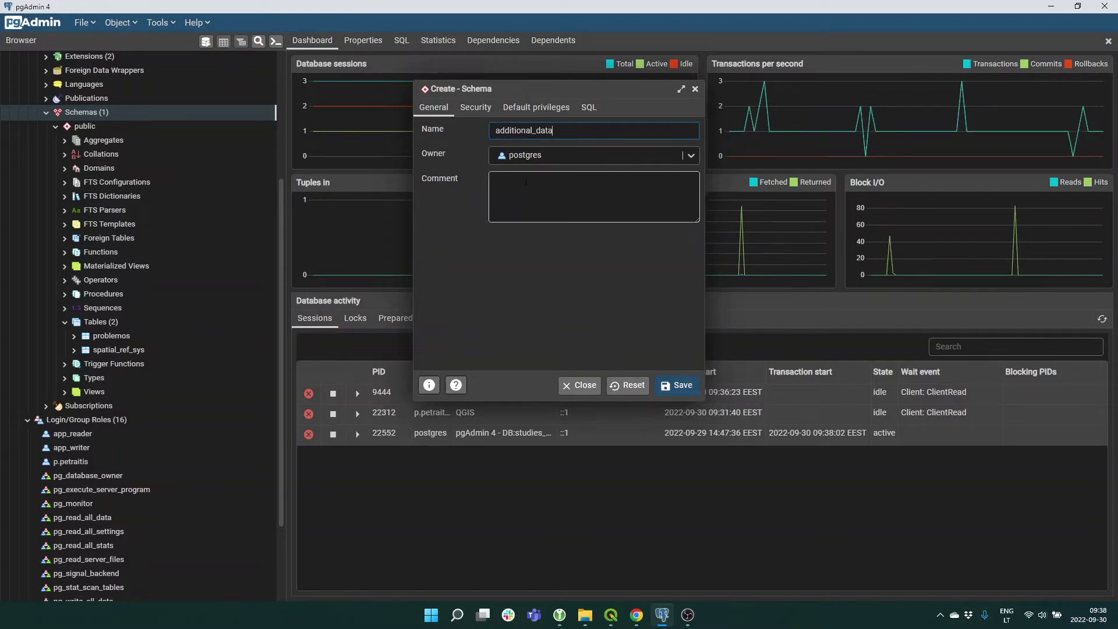
{"action": "left_click", "coordinate": [478, 108]}
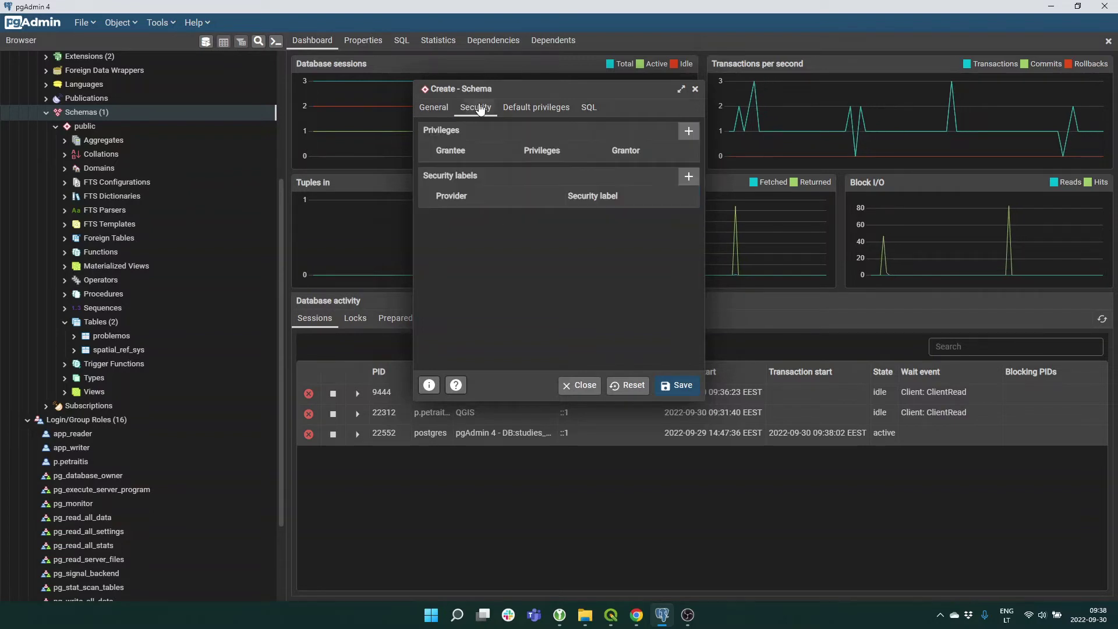
Add a privilege row granting studies_opensourcegis_read USAGE on additional_data.
{"action": "left_click", "coordinate": [688, 131]}
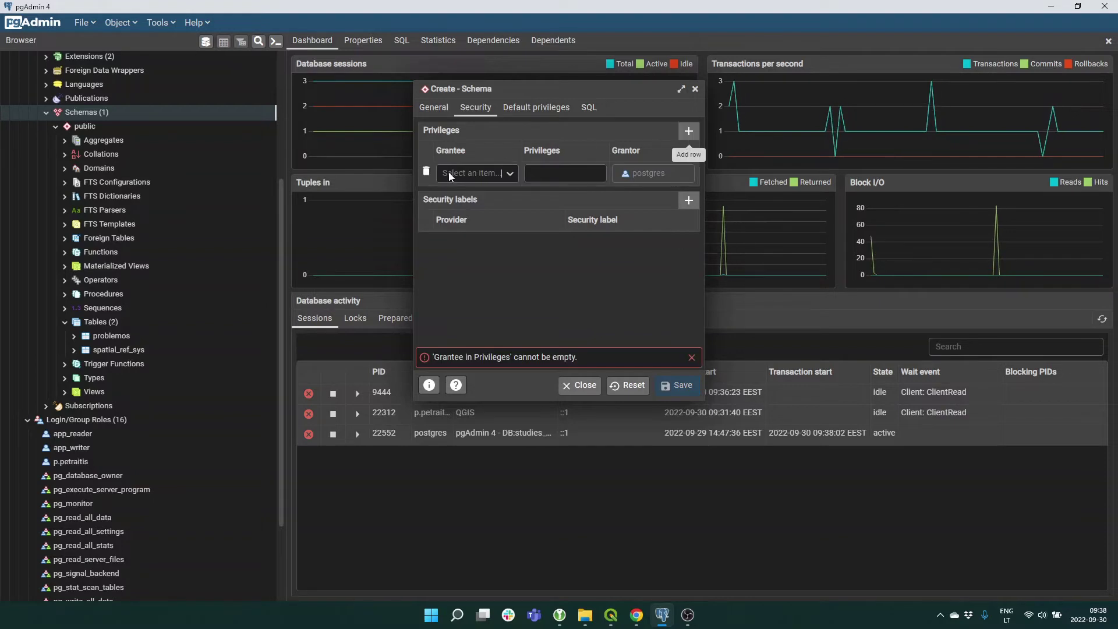
{"action": "left_click", "coordinate": [471, 173]}
{"action": "left_click", "coordinate": [661, 310]}
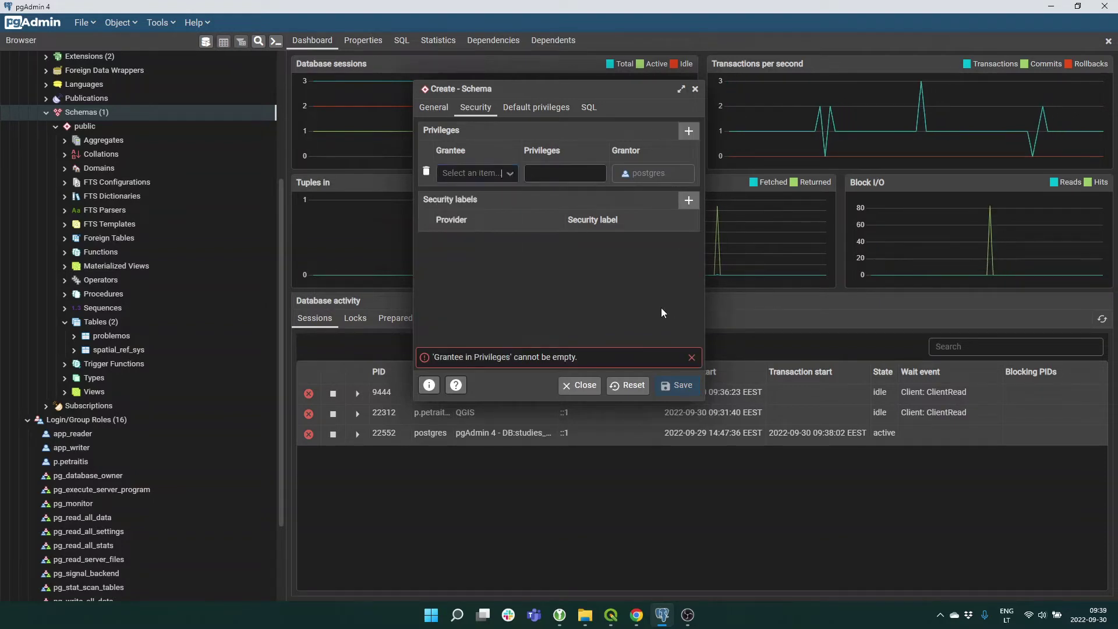
{"action": "left_click_drag", "start_coordinate": [703, 313], "coordinate": [955, 326]}
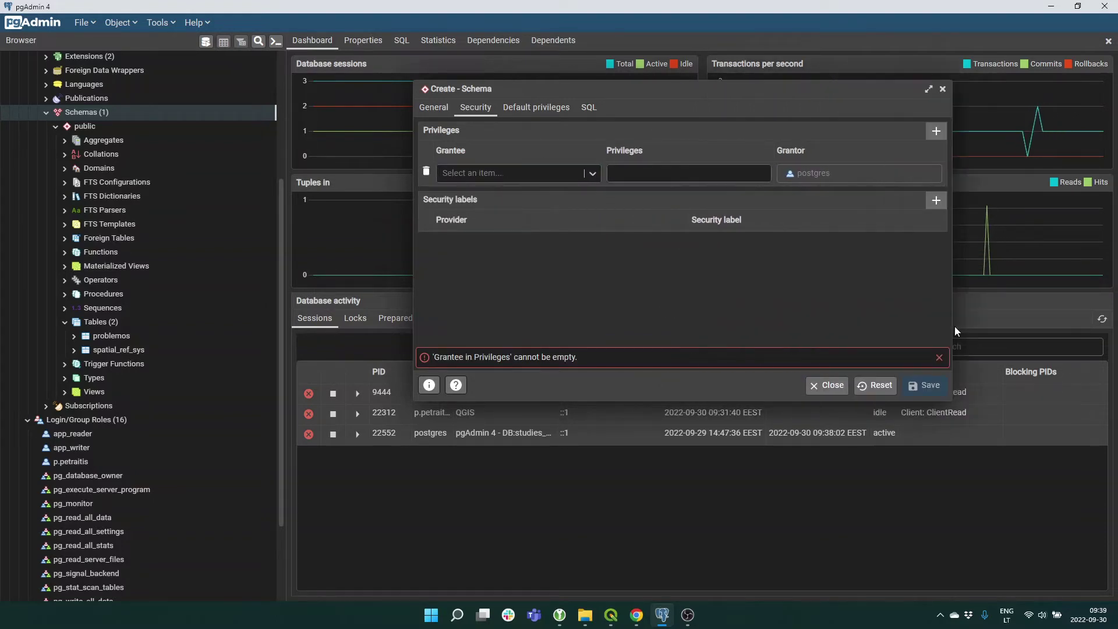
{"action": "left_click", "coordinate": [585, 173]}
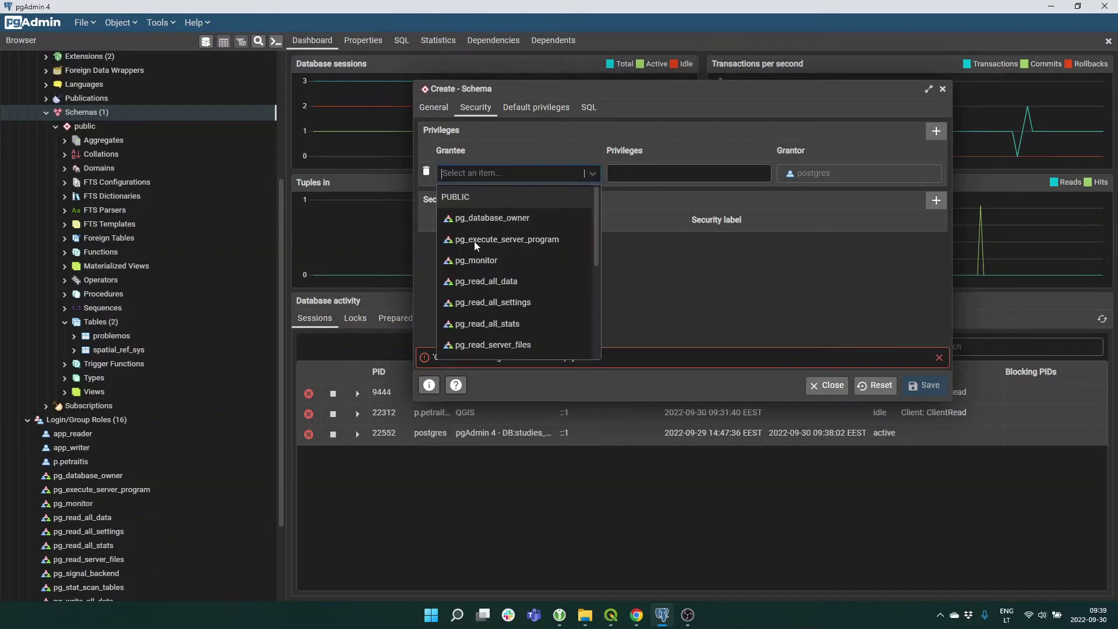
{"action": "scroll", "coordinate": [491, 271], "scroll_direction": "down", "scroll_amount": 3}
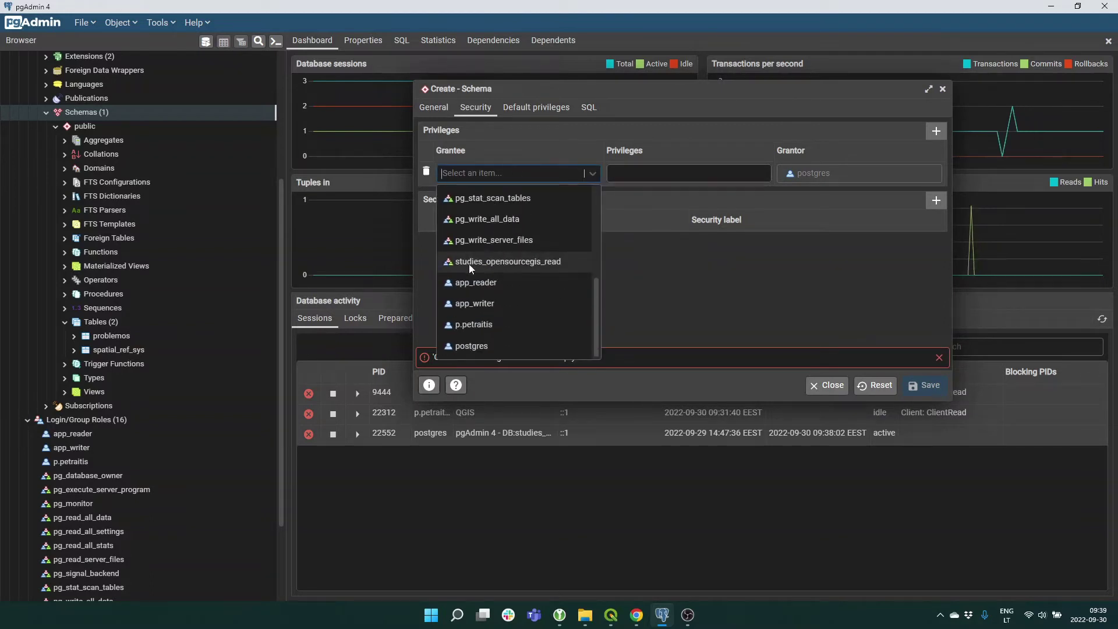
{"action": "left_click", "coordinate": [508, 262]}
{"action": "left_click", "coordinate": [657, 175]}
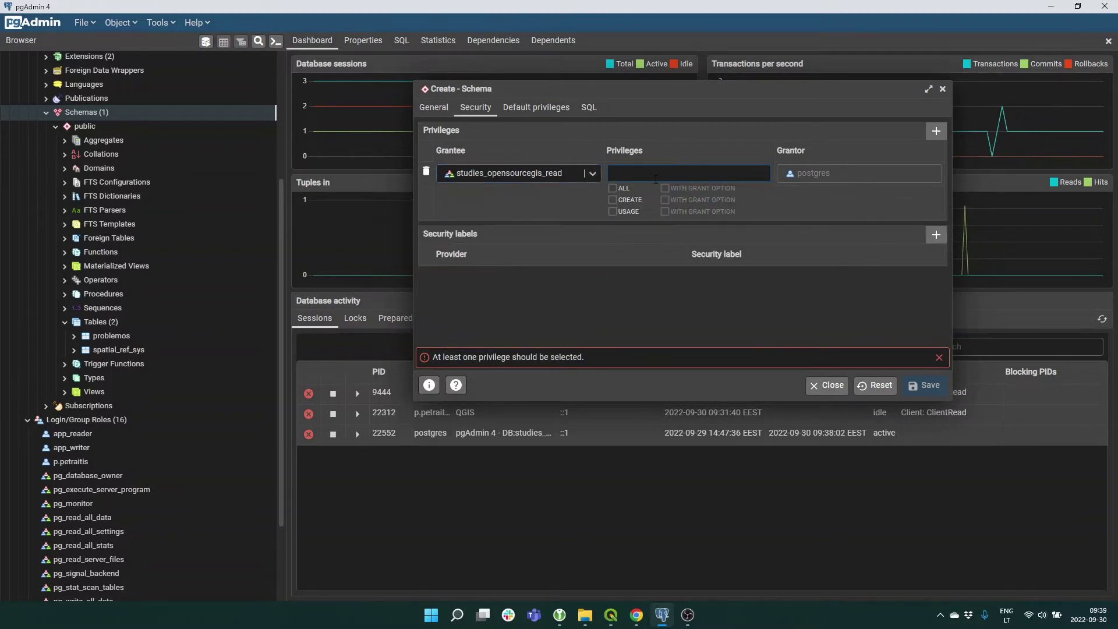
{"action": "left_click", "coordinate": [614, 212]}
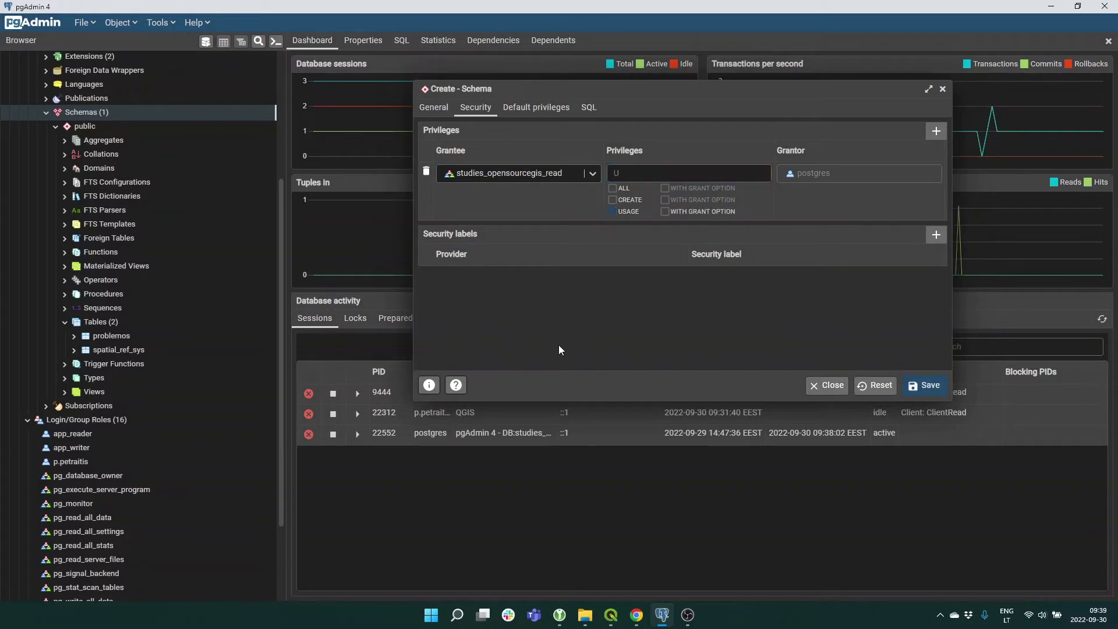
{"action": "left_click", "coordinate": [558, 345]}
{"action": "left_click", "coordinate": [545, 109]}
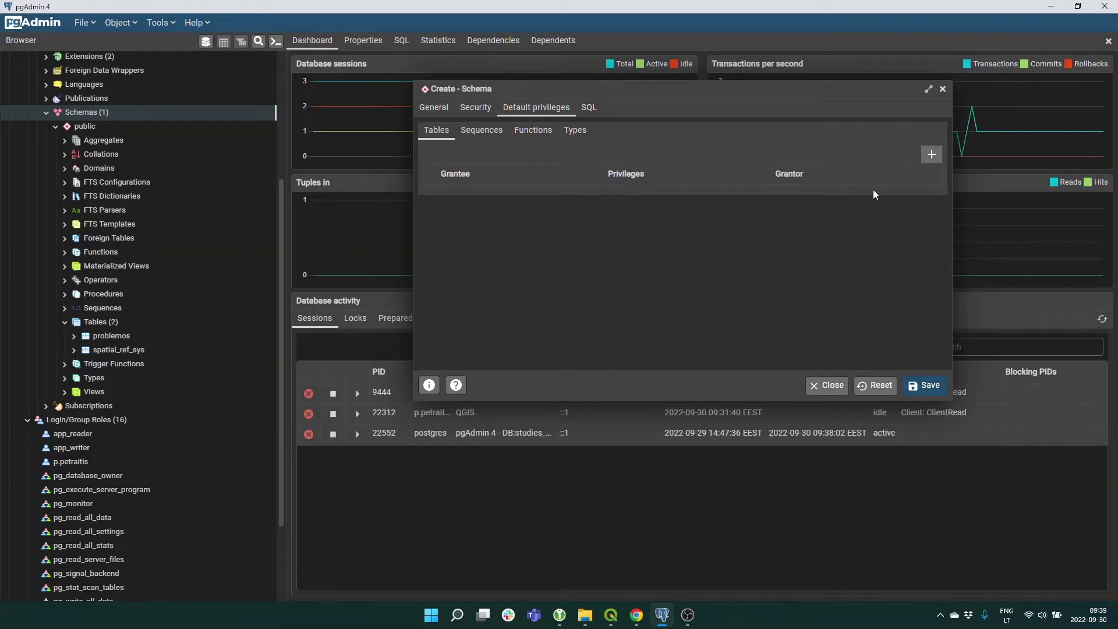
Add a default table privilege giving studies_opensourcegis_read SELECT, then save the additional_data schema.
{"action": "left_click", "coordinate": [931, 154]}
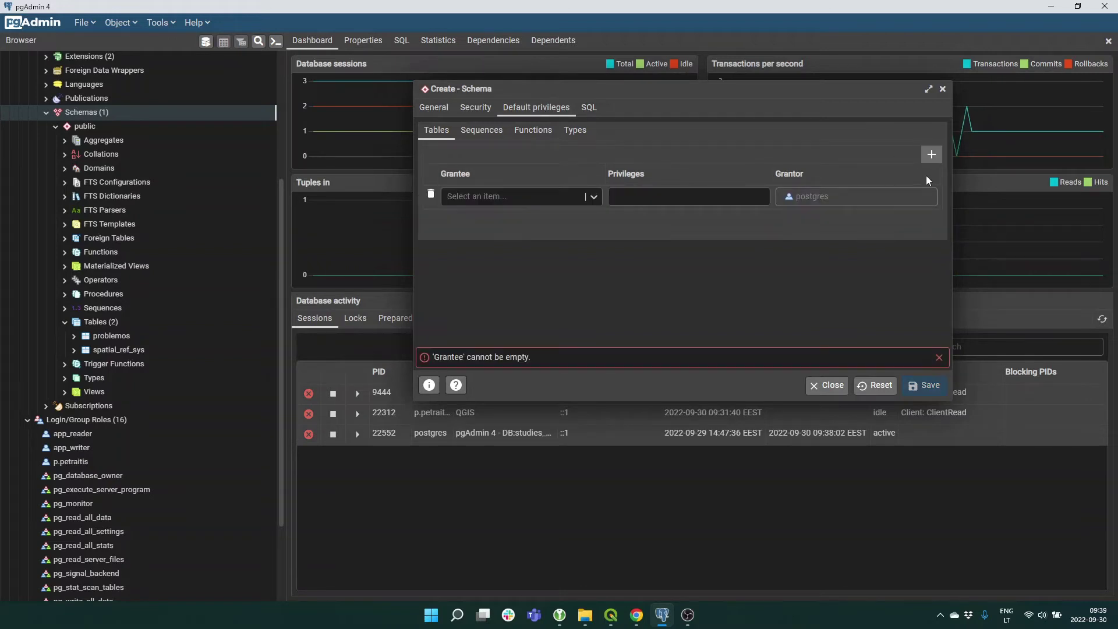
{"action": "left_click", "coordinate": [589, 198]}
{"action": "scroll", "coordinate": [536, 263], "scroll_direction": "down", "scroll_amount": 2}
{"action": "scroll", "coordinate": [534, 286], "scroll_direction": "down", "scroll_amount": 1}
{"action": "left_click", "coordinate": [533, 296]}
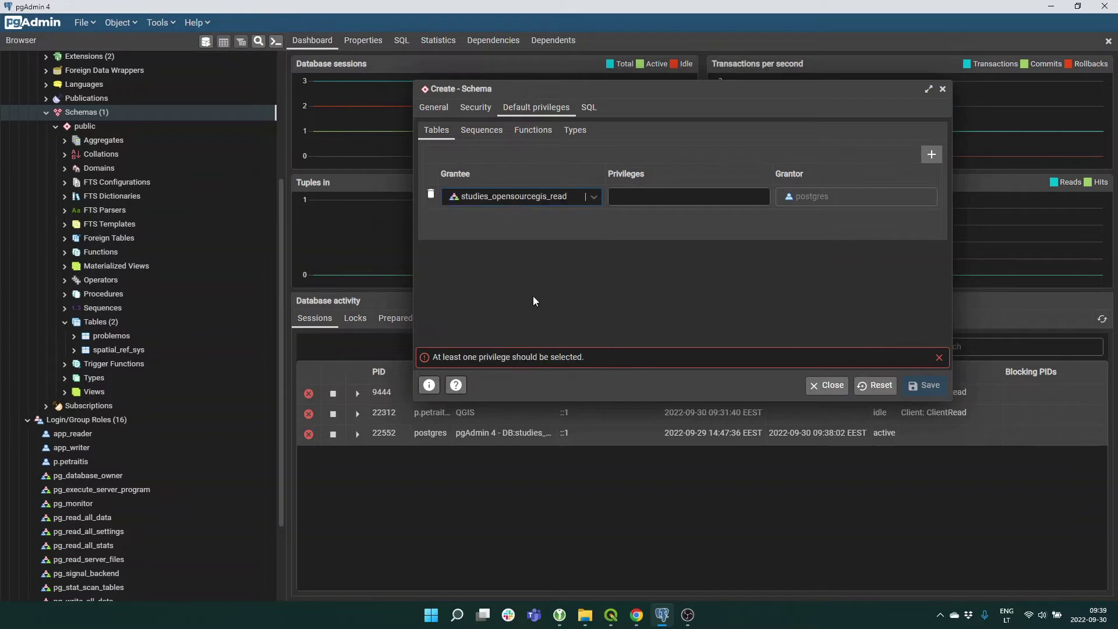
{"action": "left_click", "coordinate": [637, 194]}
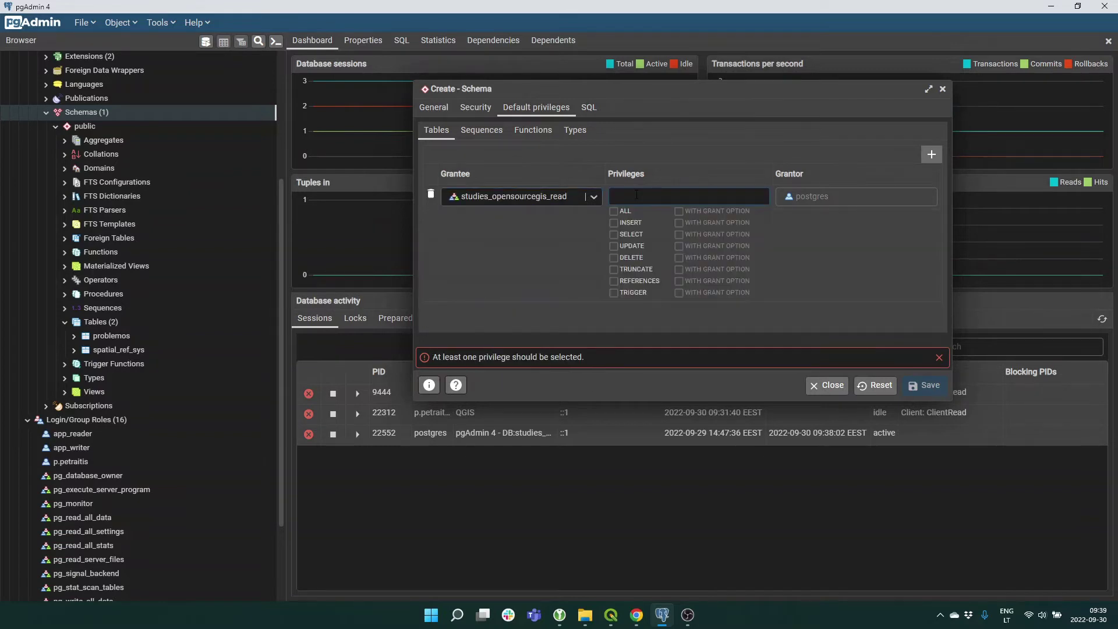
{"action": "left_click", "coordinate": [615, 235]}
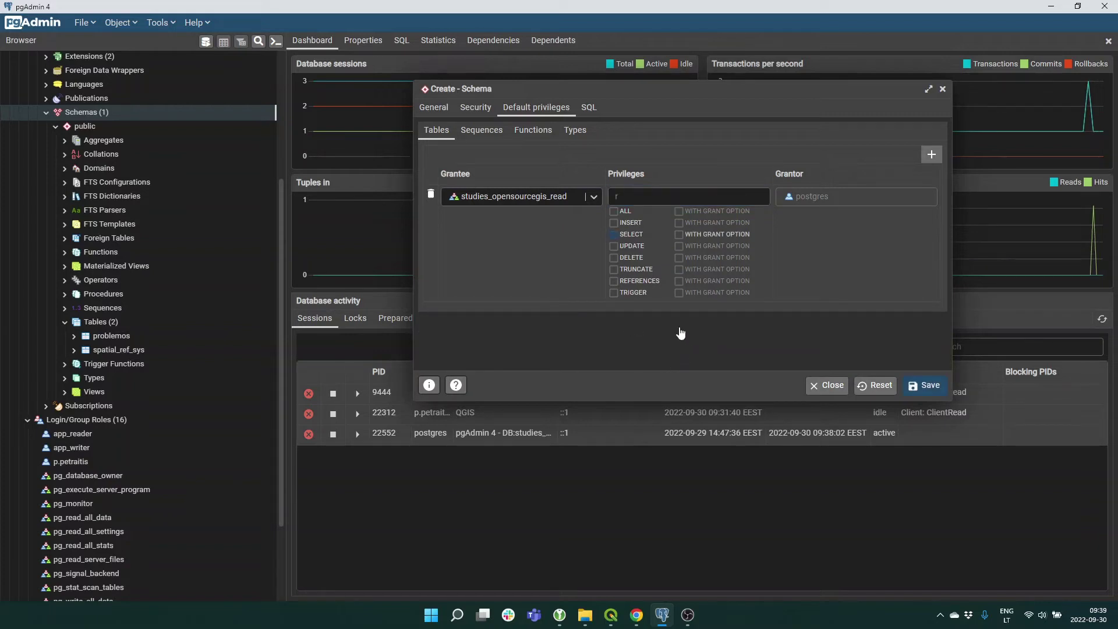
{"action": "left_click", "coordinate": [929, 387]}
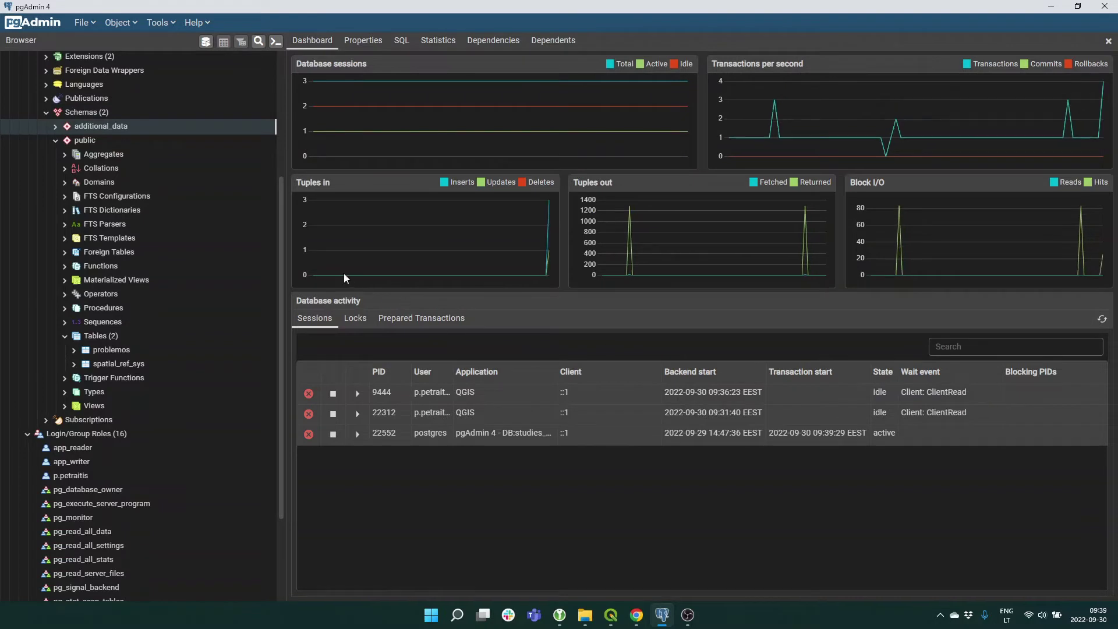
Start a new table under additional_data's Tables and name it additional_data_layer.
{"action": "left_click", "coordinate": [55, 126]}
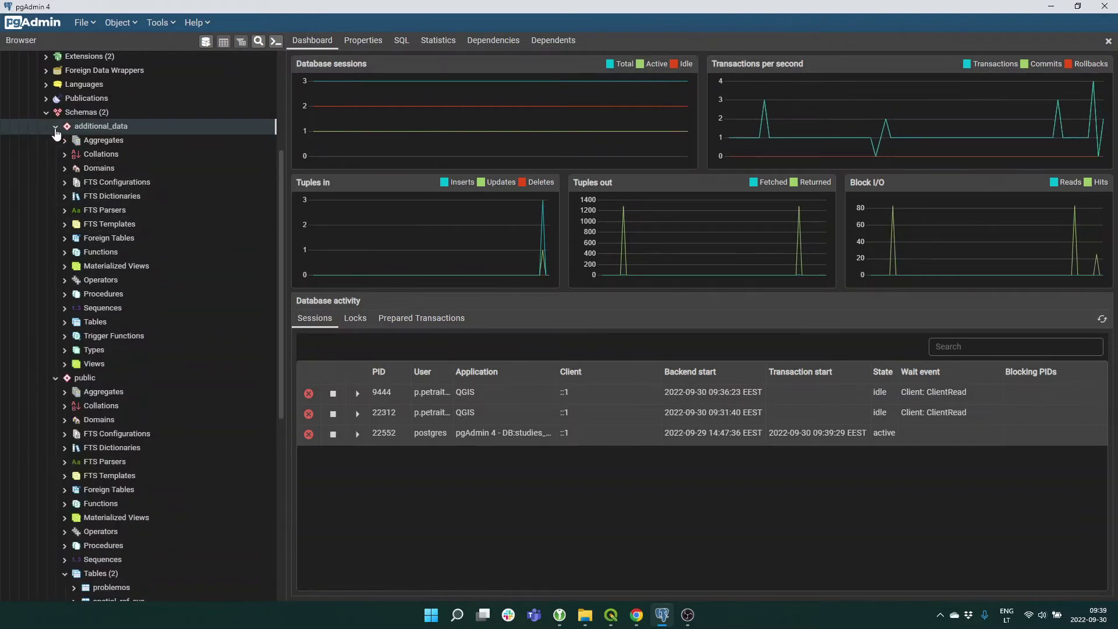
{"action": "mouse_move", "coordinate": [611, 624]}
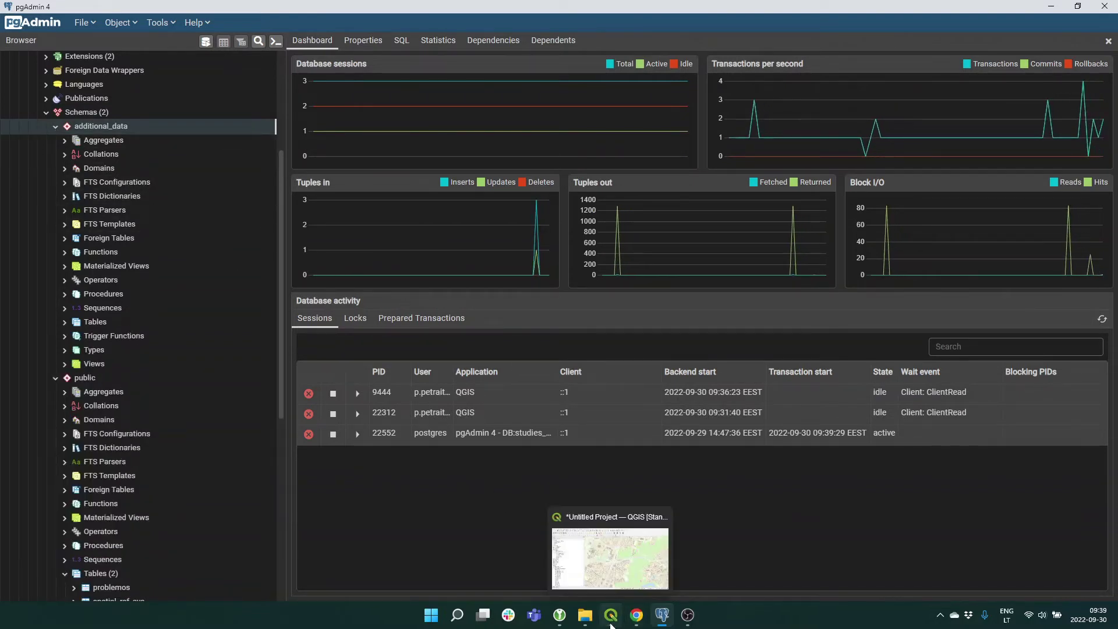
{"action": "left_click", "coordinate": [65, 324]}
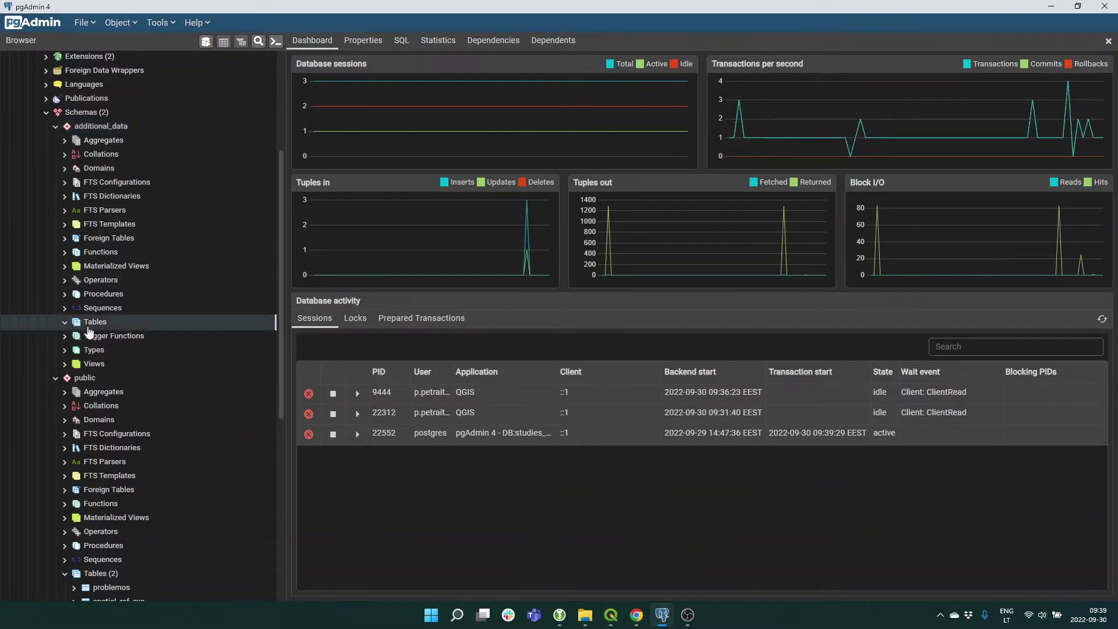
{"action": "right_click", "coordinate": [100, 329]}
{"action": "mouse_move", "coordinate": [140, 333]}
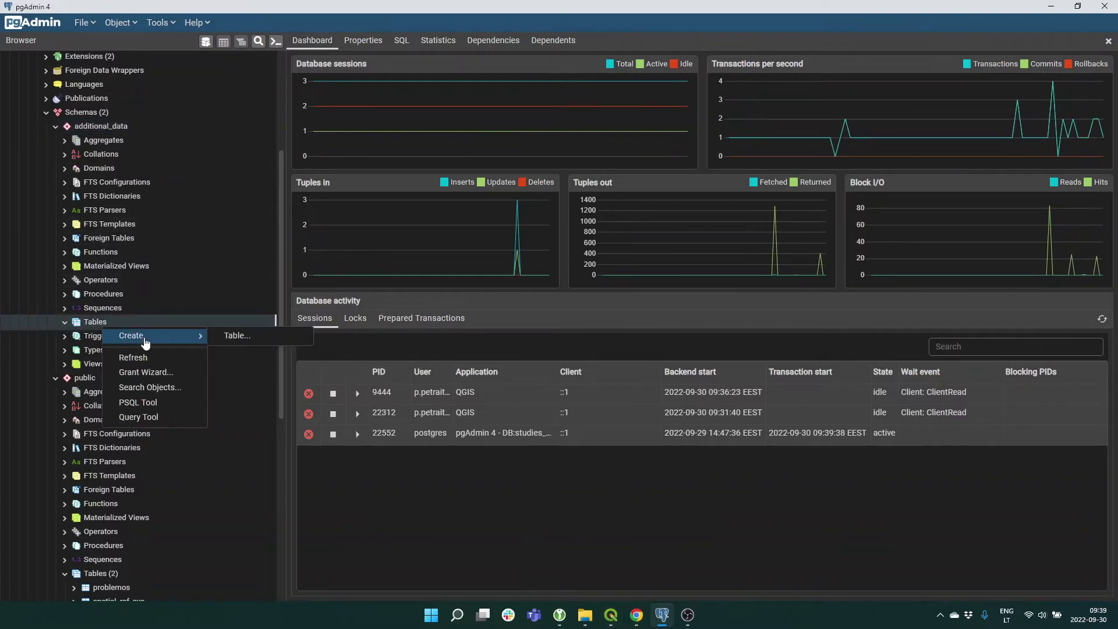
{"action": "left_click", "coordinate": [240, 336]}
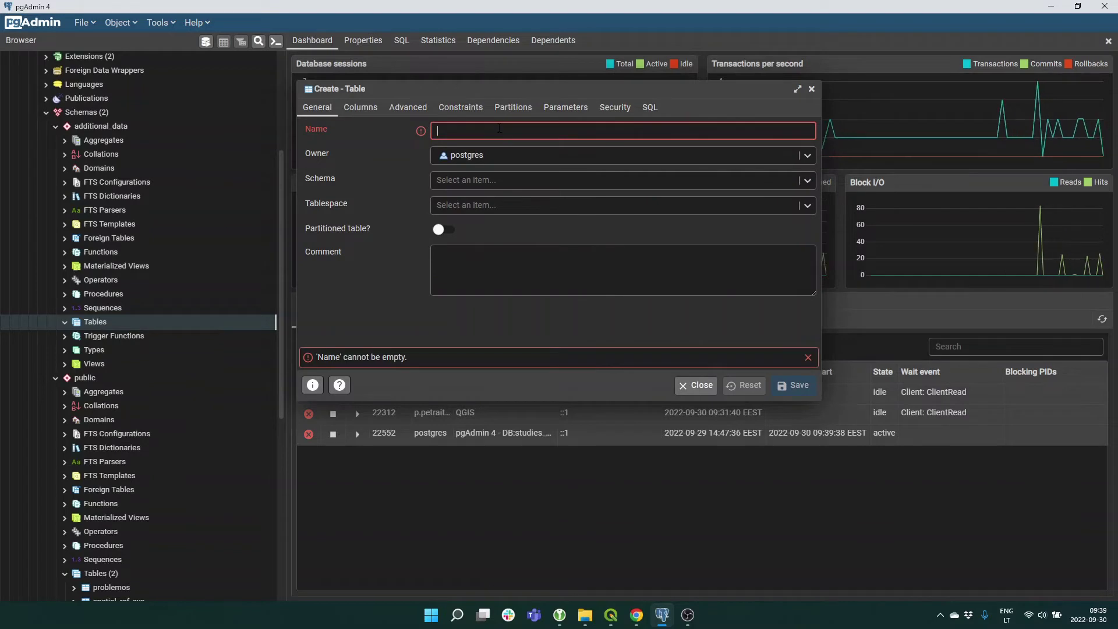
{"action": "type", "text": "additionak"}
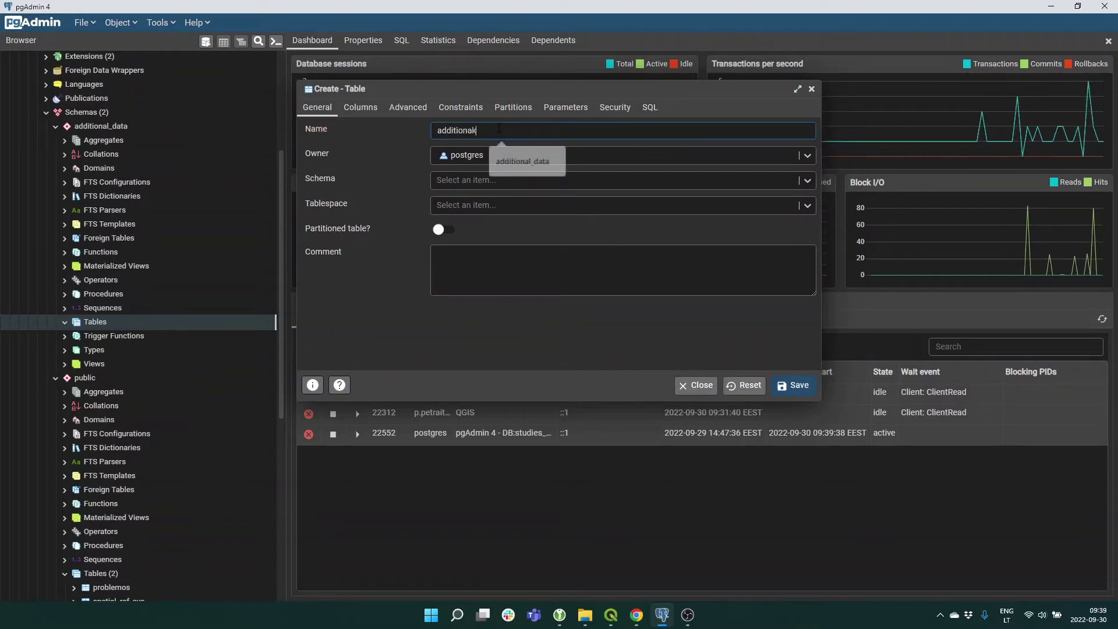
{"action": "type", "text": "l_"}
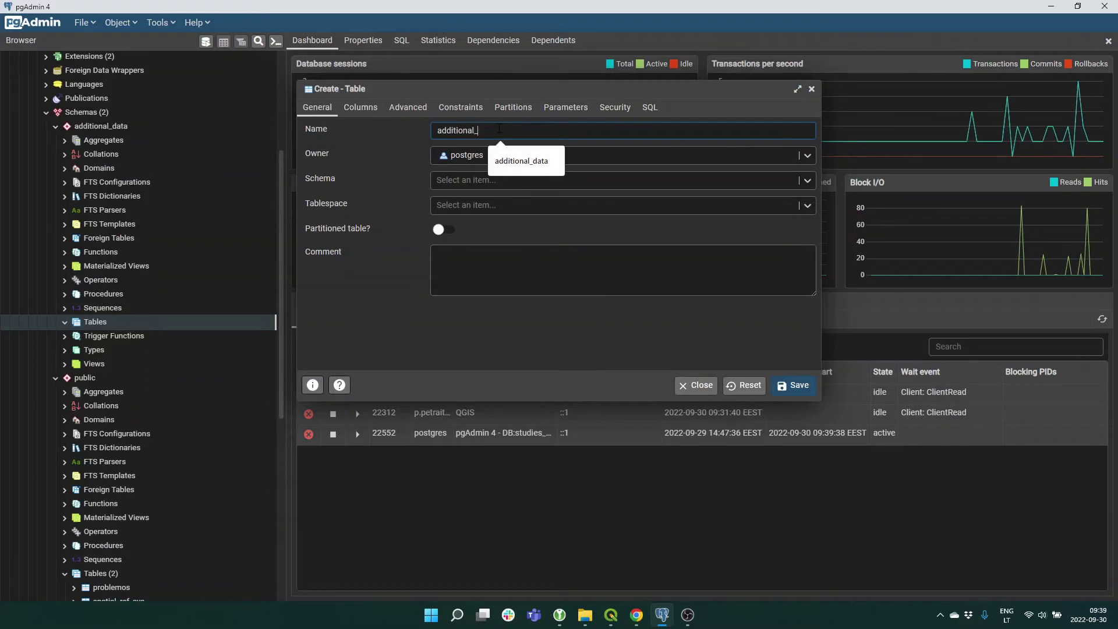
{"action": "type", "text": "data_layer"}
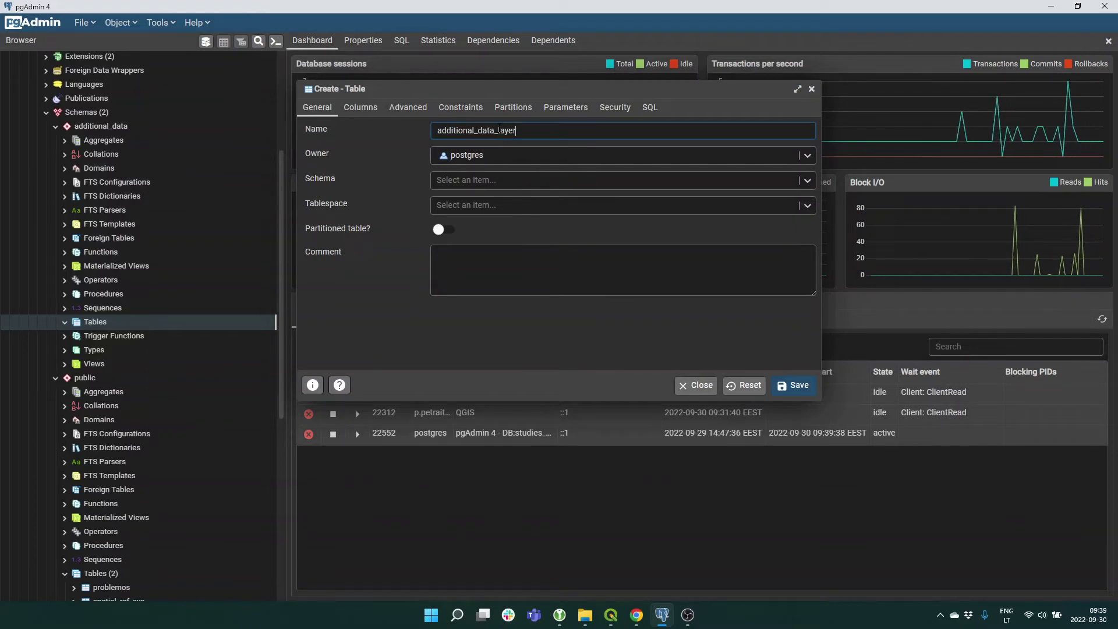
{"action": "left_click", "coordinate": [360, 108]}
Add an id column of type serial, not null, set as the primary key.
{"action": "left_click", "coordinate": [805, 156]}
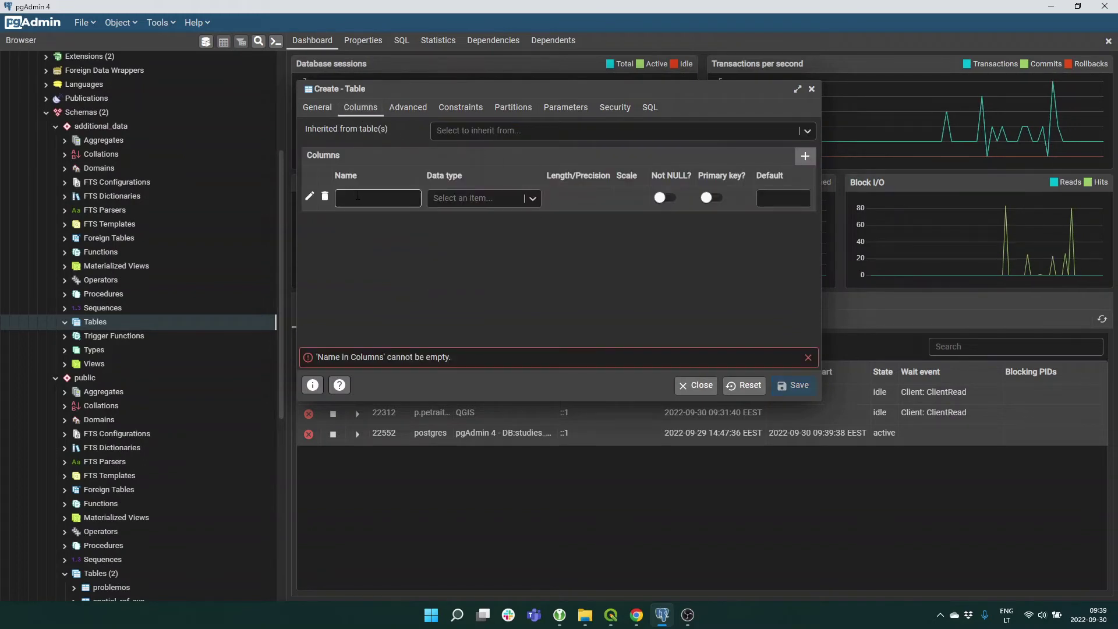
{"action": "left_click", "coordinate": [359, 198]}
{"action": "type", "text": "id"}
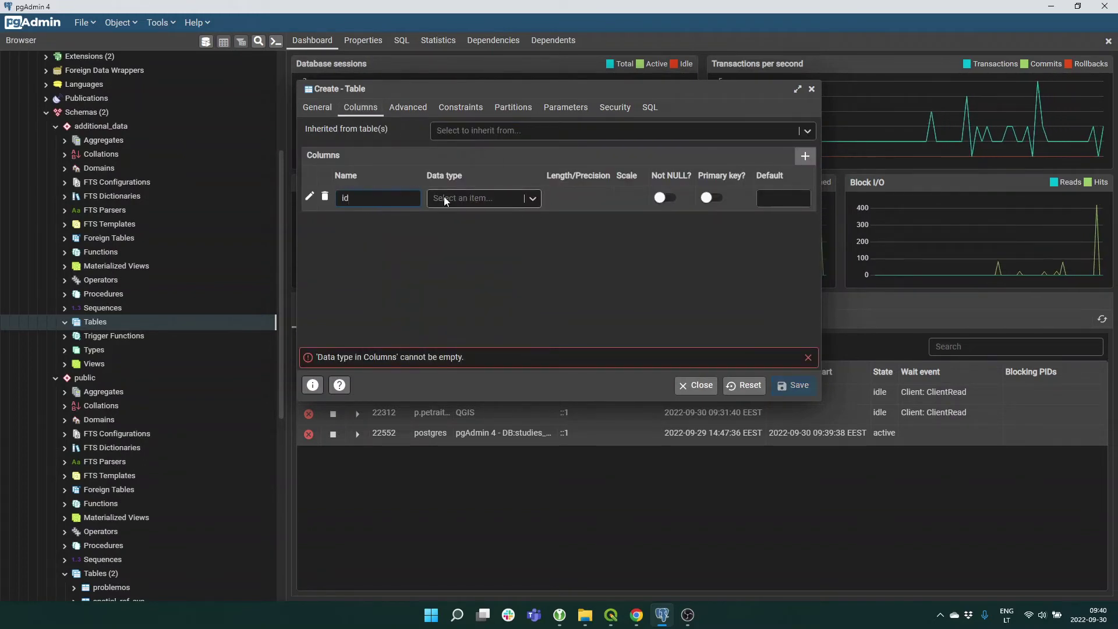
{"action": "left_click", "coordinate": [450, 198]}
{"action": "type", "text": "seria"}
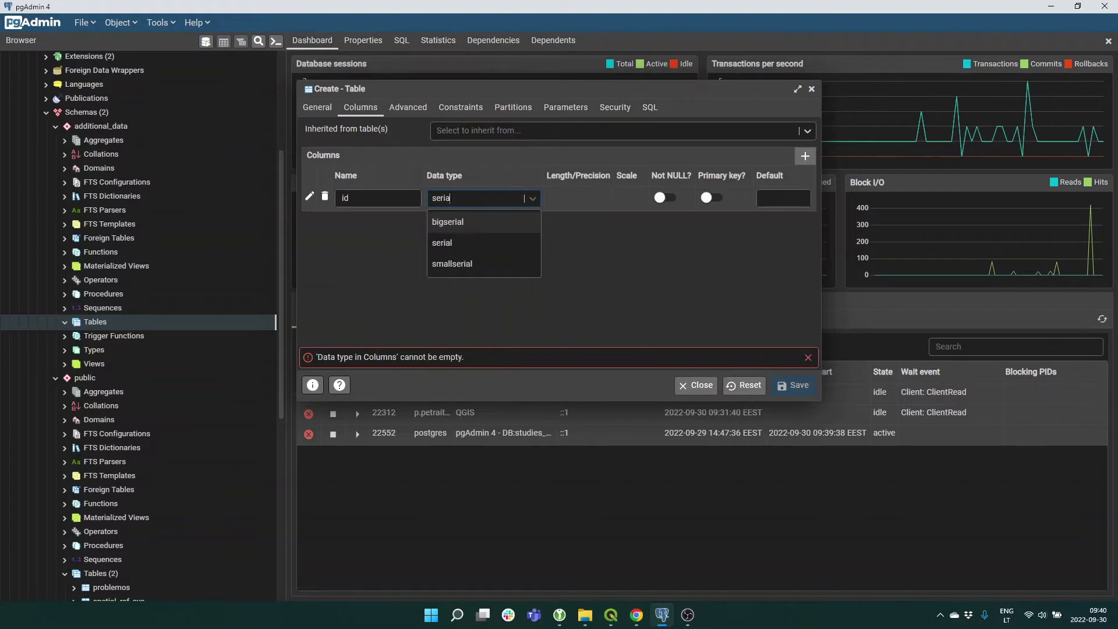
{"action": "left_click", "coordinate": [449, 241]}
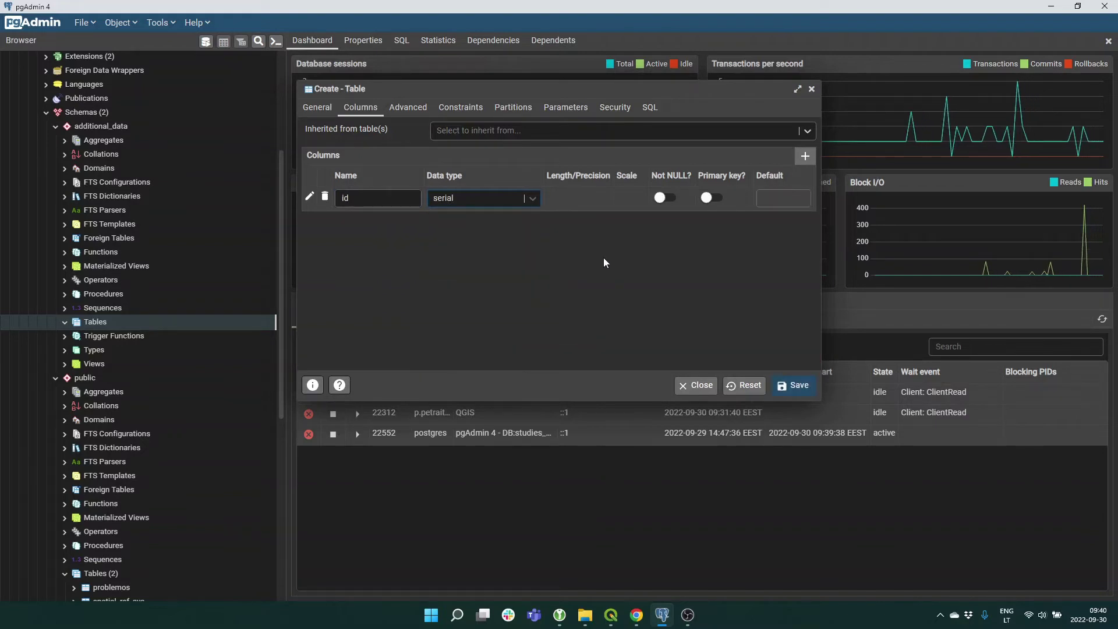
{"action": "left_click", "coordinate": [665, 197]}
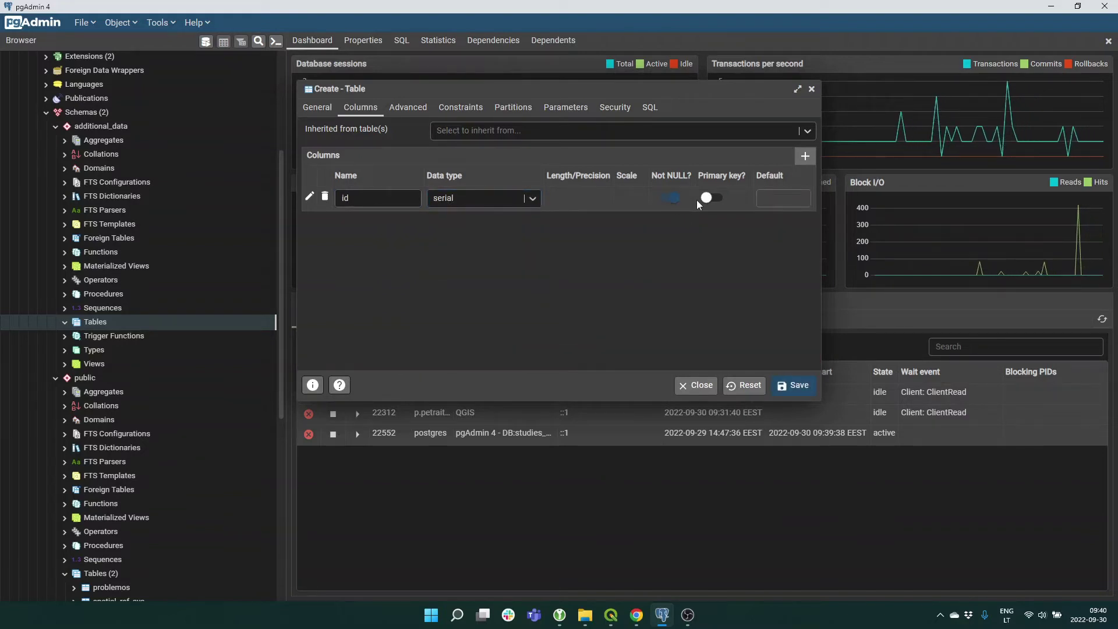
{"action": "left_click", "coordinate": [713, 200]}
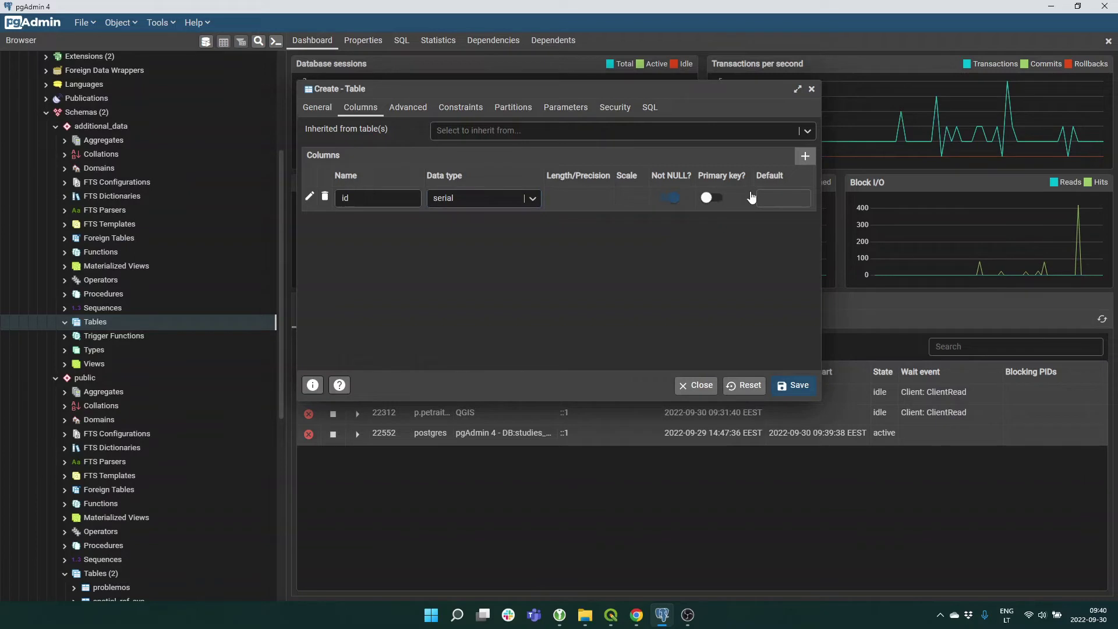
Add a geom column of type geometry, marked not null.
{"action": "left_click", "coordinate": [806, 156]}
{"action": "left_click", "coordinate": [370, 222]}
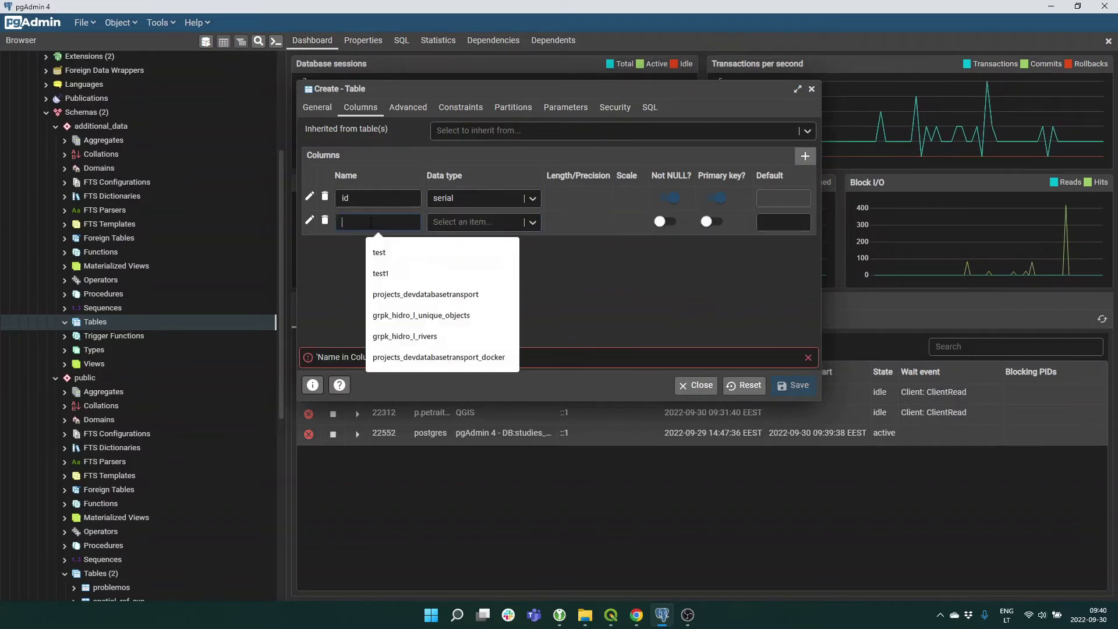
{"action": "type", "text": "geom"}
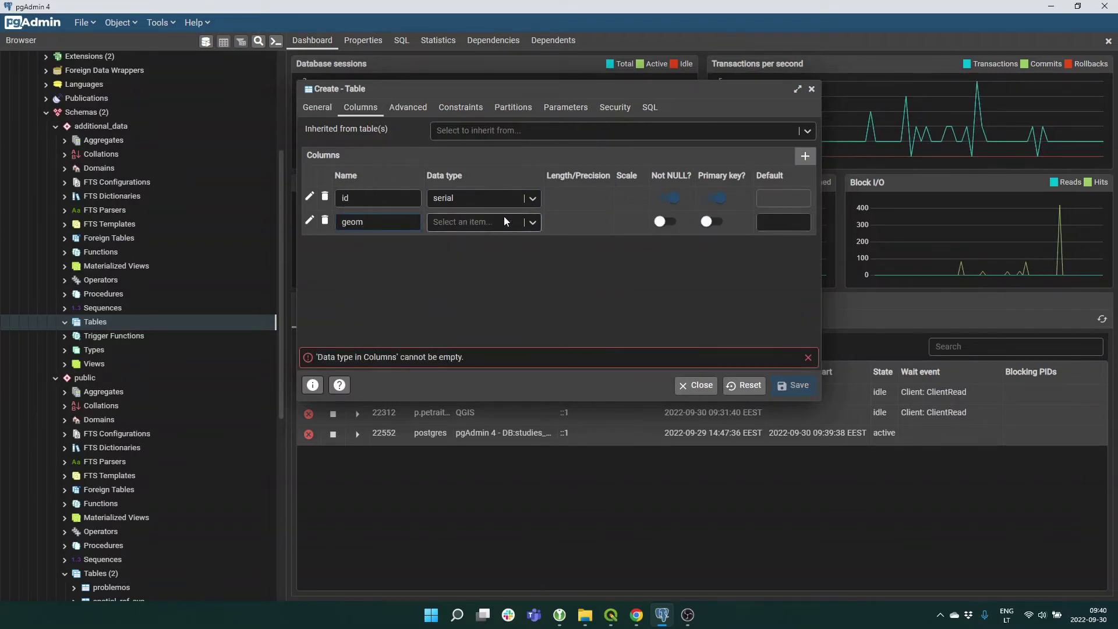
{"action": "left_click", "coordinate": [497, 225]}
{"action": "type", "text": "geom"}
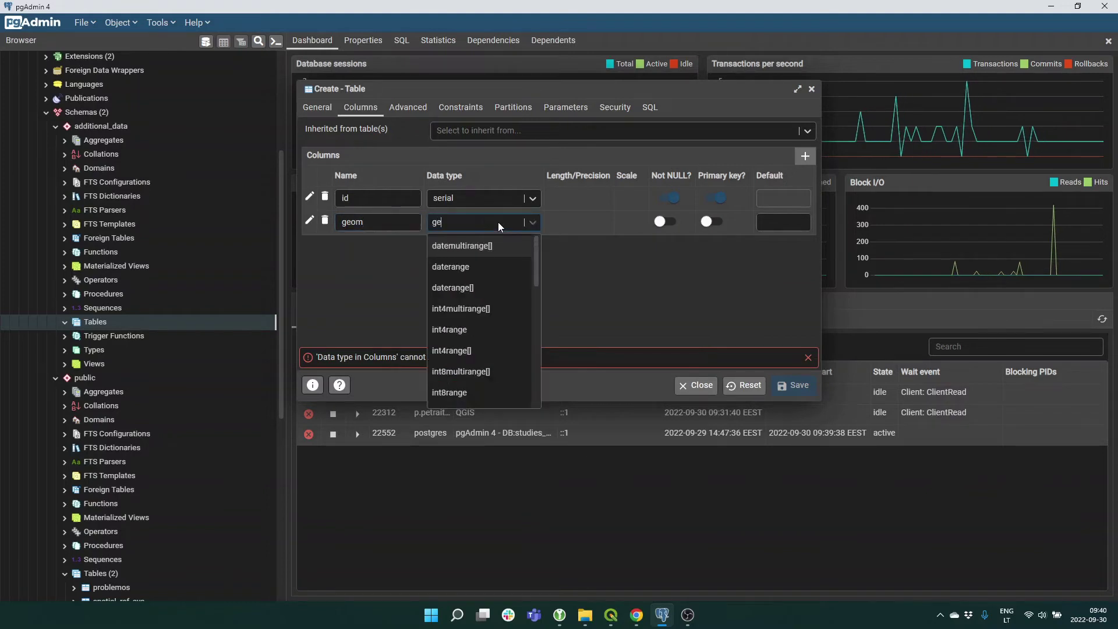
{"action": "left_click", "coordinate": [461, 247]}
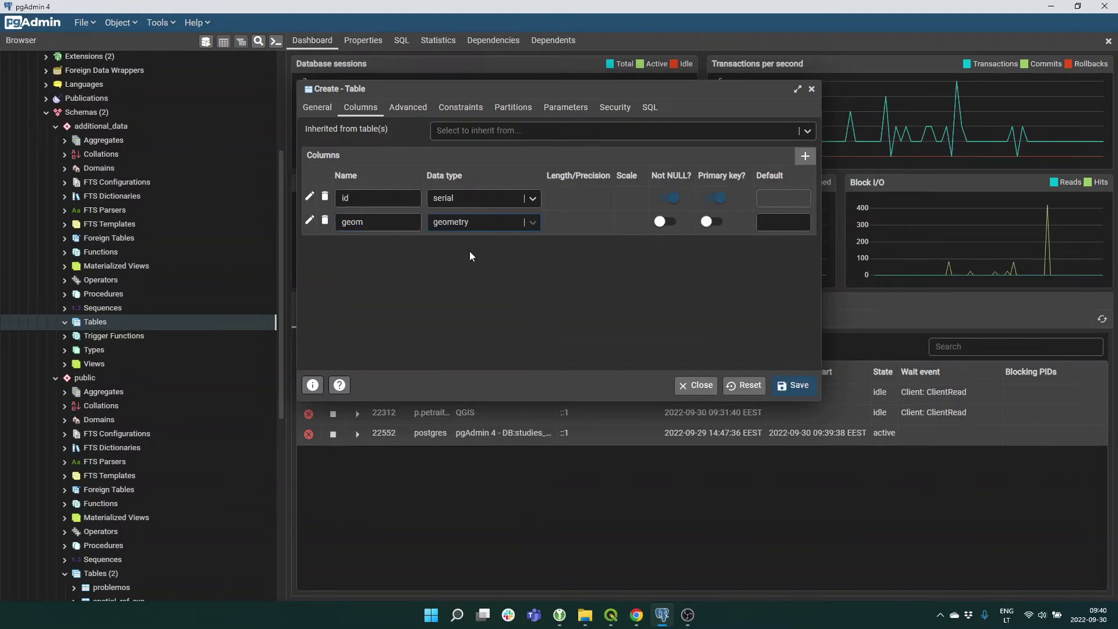
{"action": "left_click", "coordinate": [667, 222]}
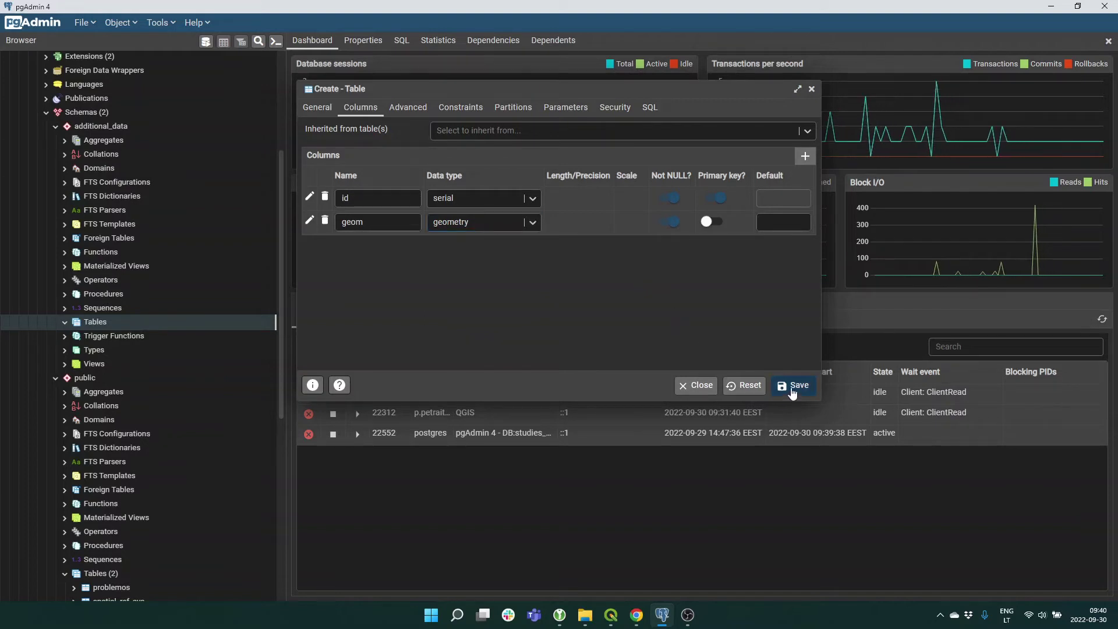
Add a text column called name and save the table.
{"action": "left_click", "coordinate": [805, 157]}
{"action": "left_click", "coordinate": [366, 245]}
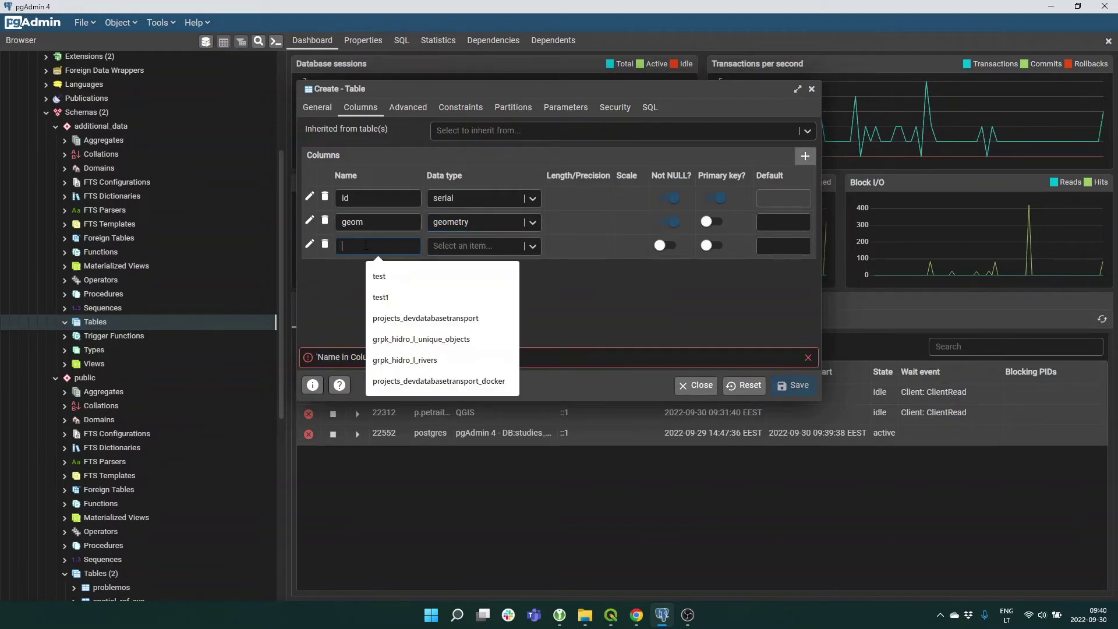
{"action": "type", "text": "nam,"}
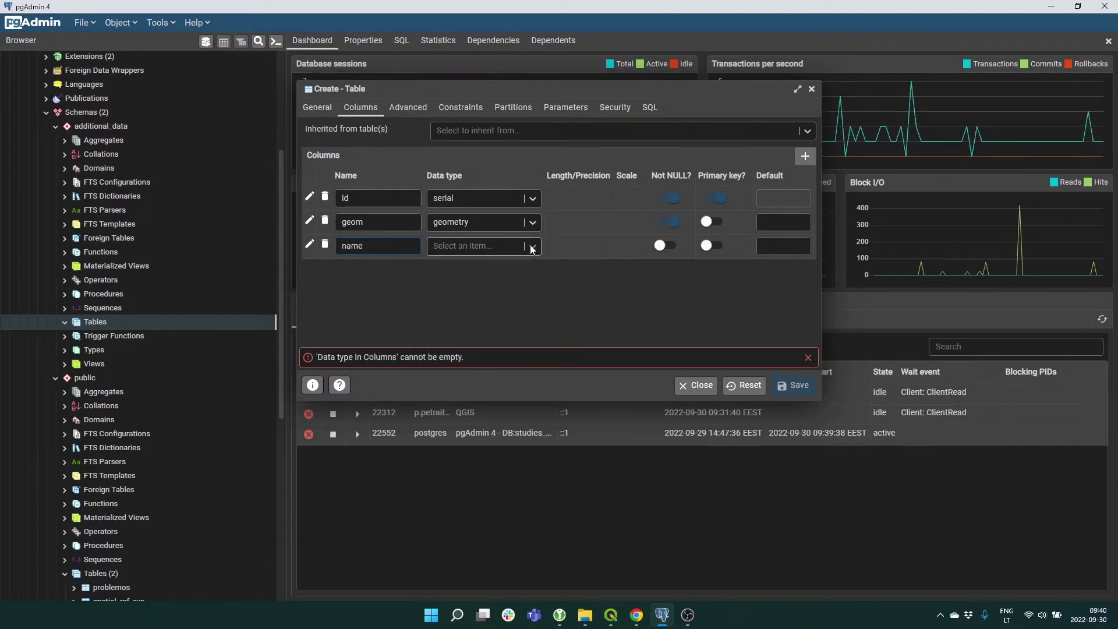
{"action": "left_click", "coordinate": [465, 246]}
{"action": "type", "text": "text"}
{"action": "left_click", "coordinate": [442, 268]}
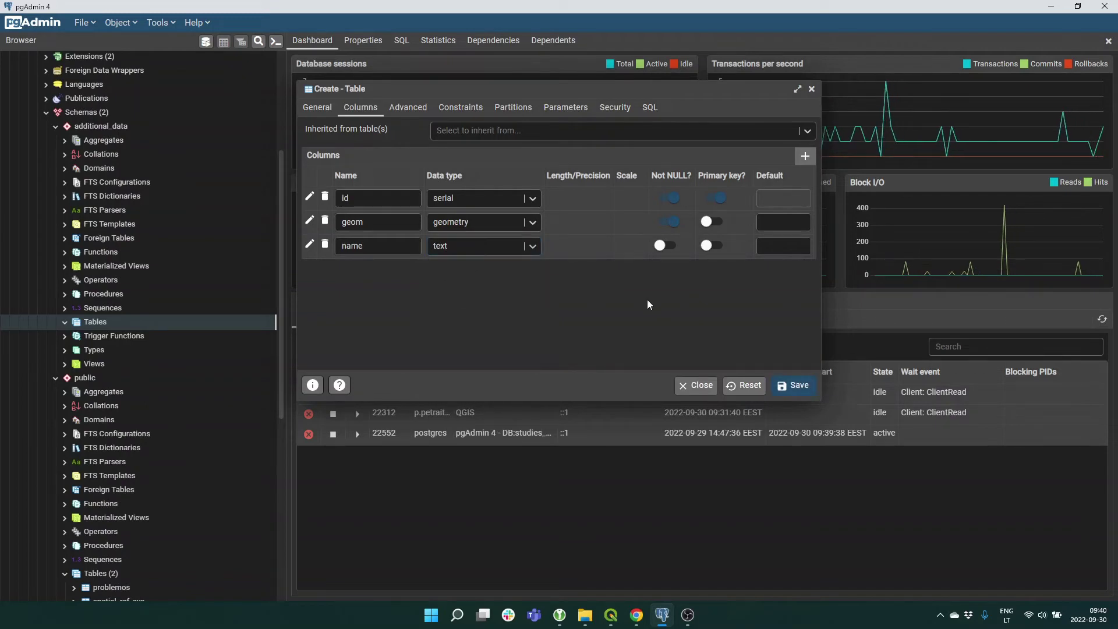
{"action": "left_click", "coordinate": [789, 385]}
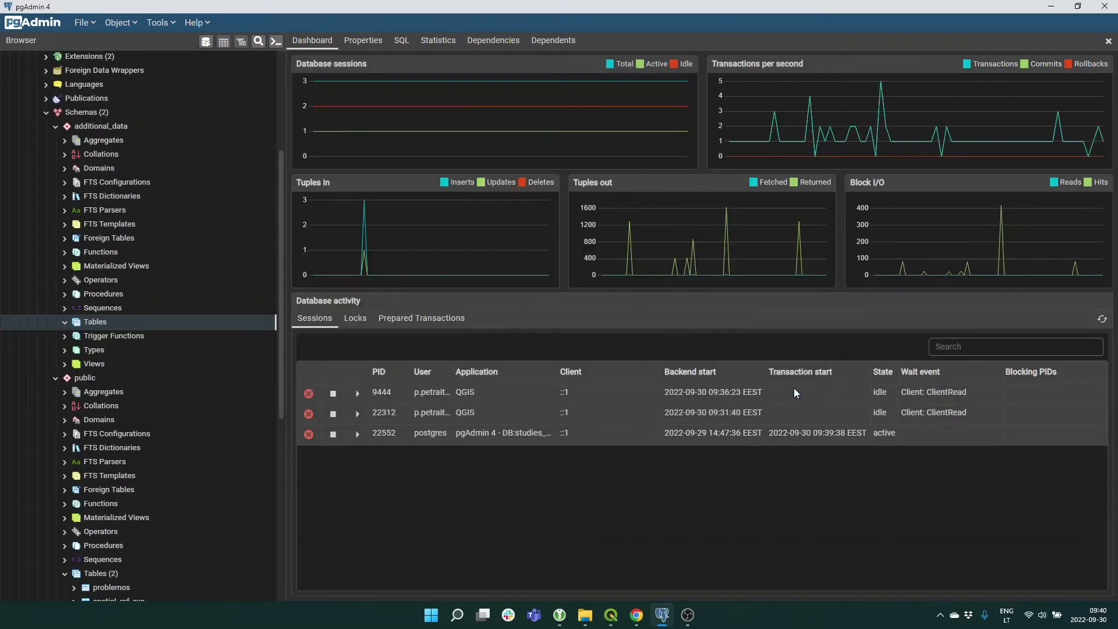
In QGIS, refresh the studies_opensourcegis connection and add additional_data_layer to the project.
{"action": "left_click", "coordinate": [611, 615]}
{"action": "left_click", "coordinate": [53, 244]}
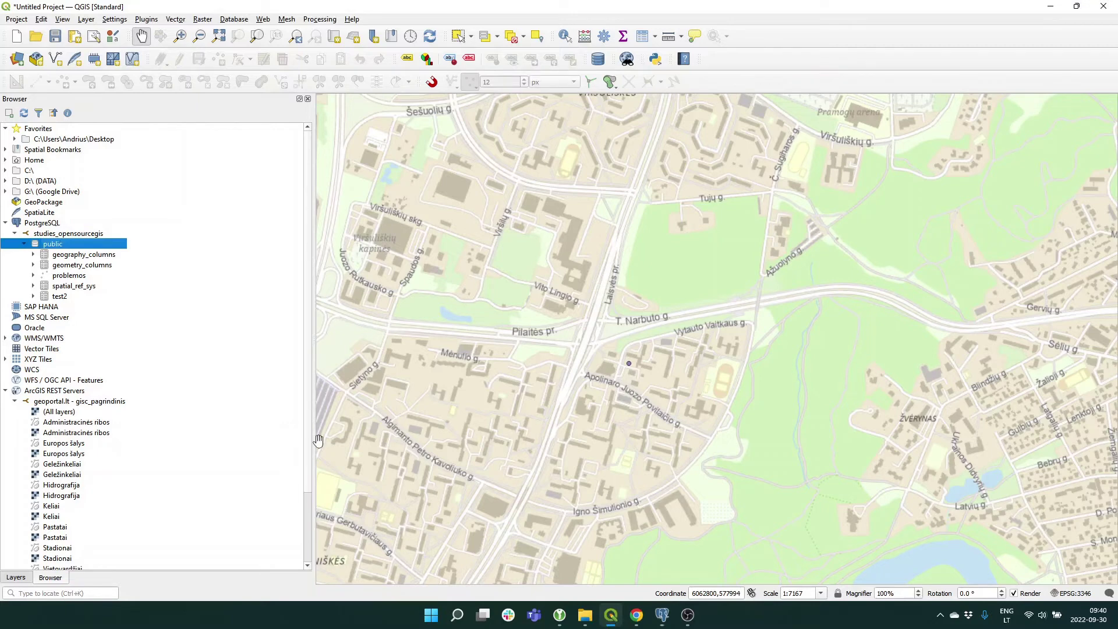
{"action": "right_click", "coordinate": [77, 233]}
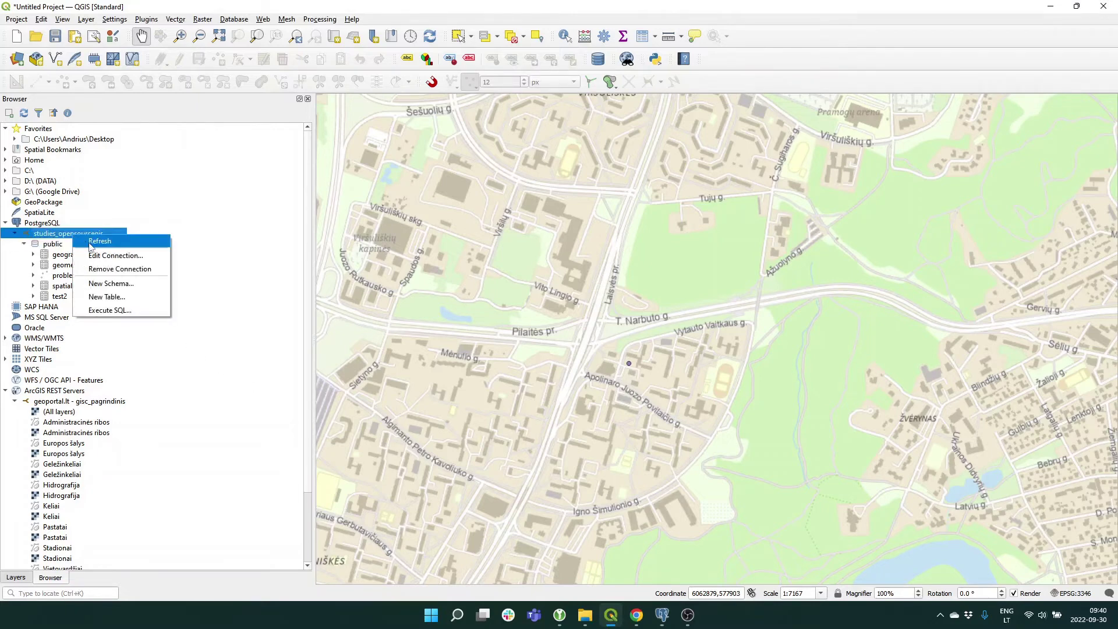
{"action": "left_click", "coordinate": [90, 246]}
{"action": "left_click", "coordinate": [23, 244]}
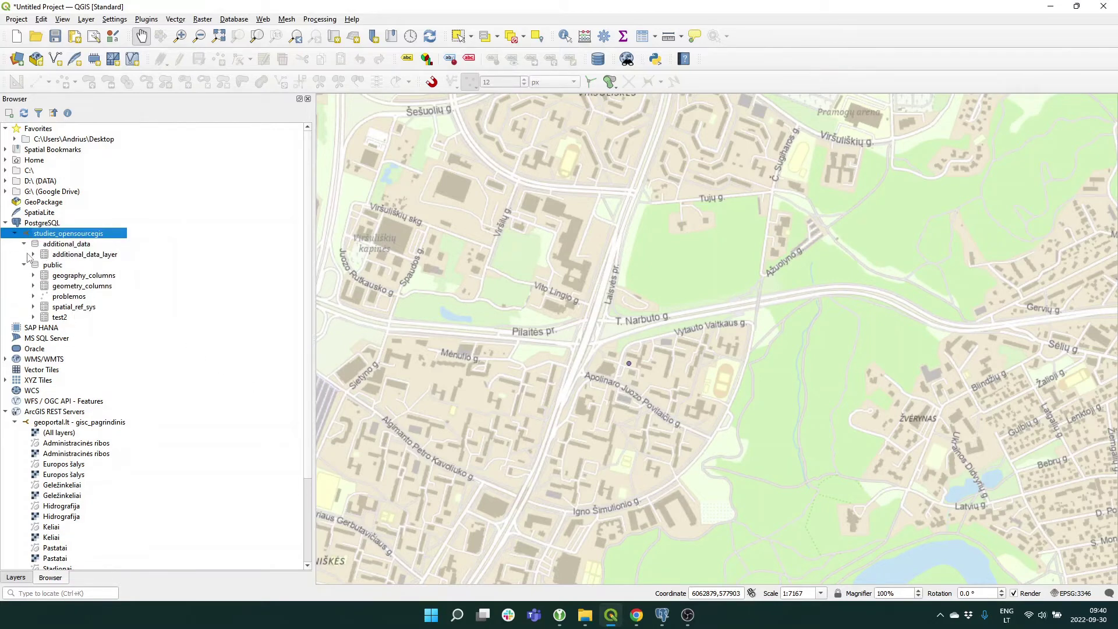
{"action": "right_click", "coordinate": [98, 258]}
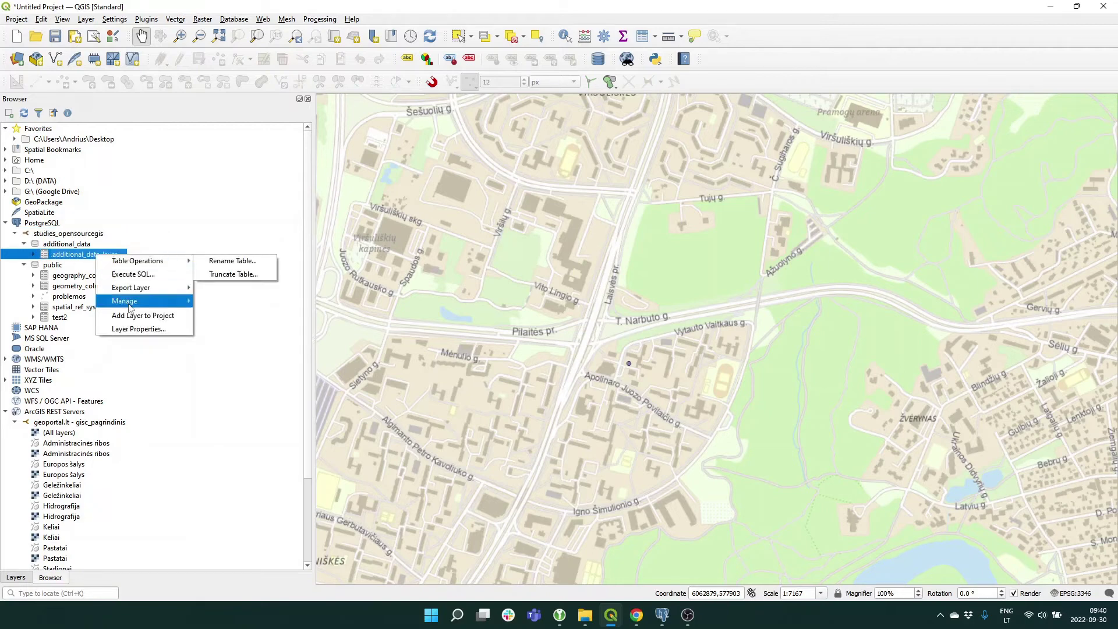
{"action": "left_click", "coordinate": [140, 315]}
Remove additional_data_layer from the project, then close QGIS discarding the project changes.
{"action": "left_click", "coordinate": [24, 578]}
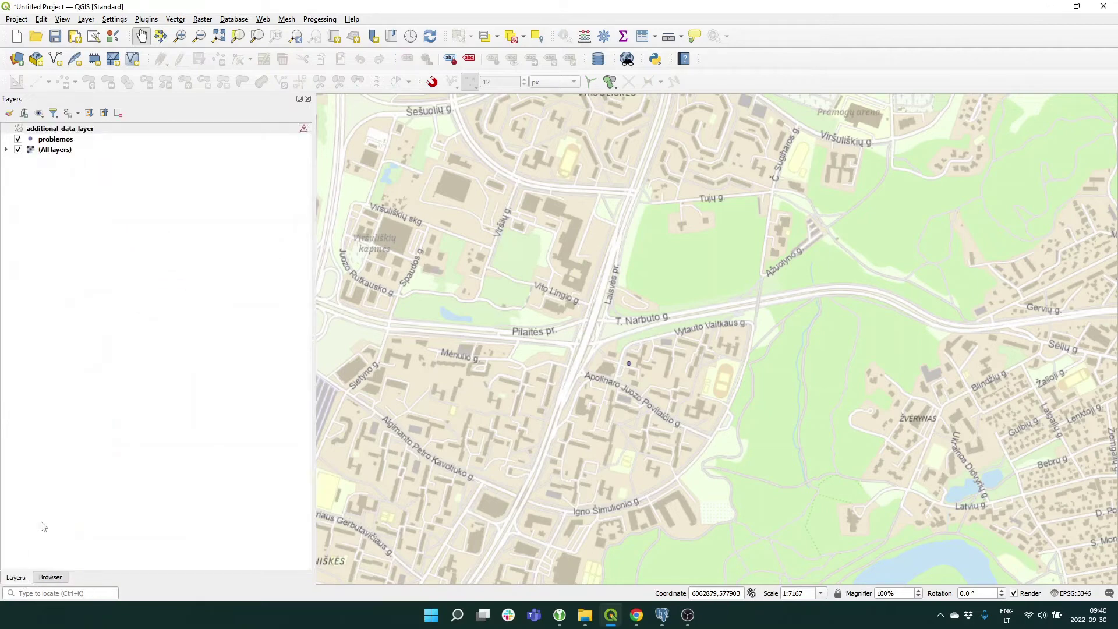
{"action": "right_click", "coordinate": [86, 129]}
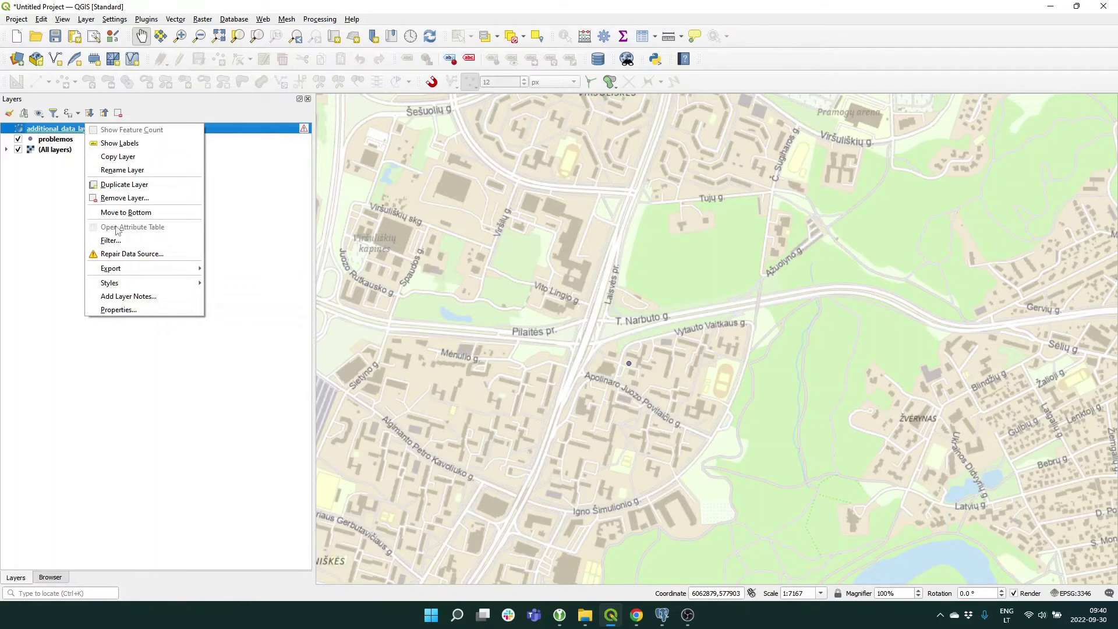
{"action": "left_click", "coordinate": [51, 213]}
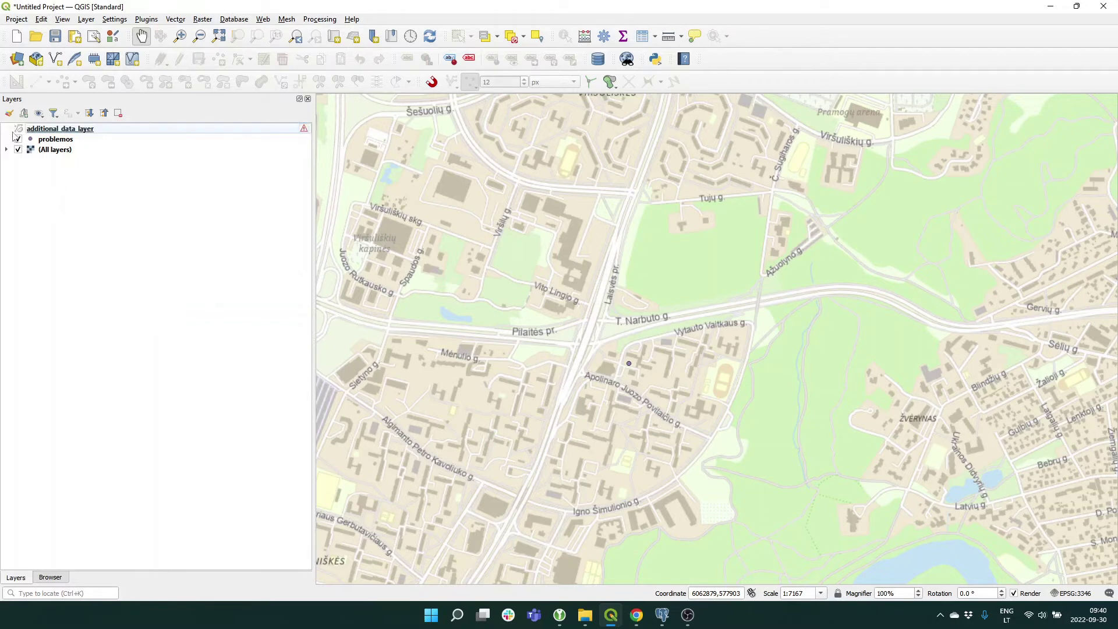
{"action": "right_click", "coordinate": [51, 131]}
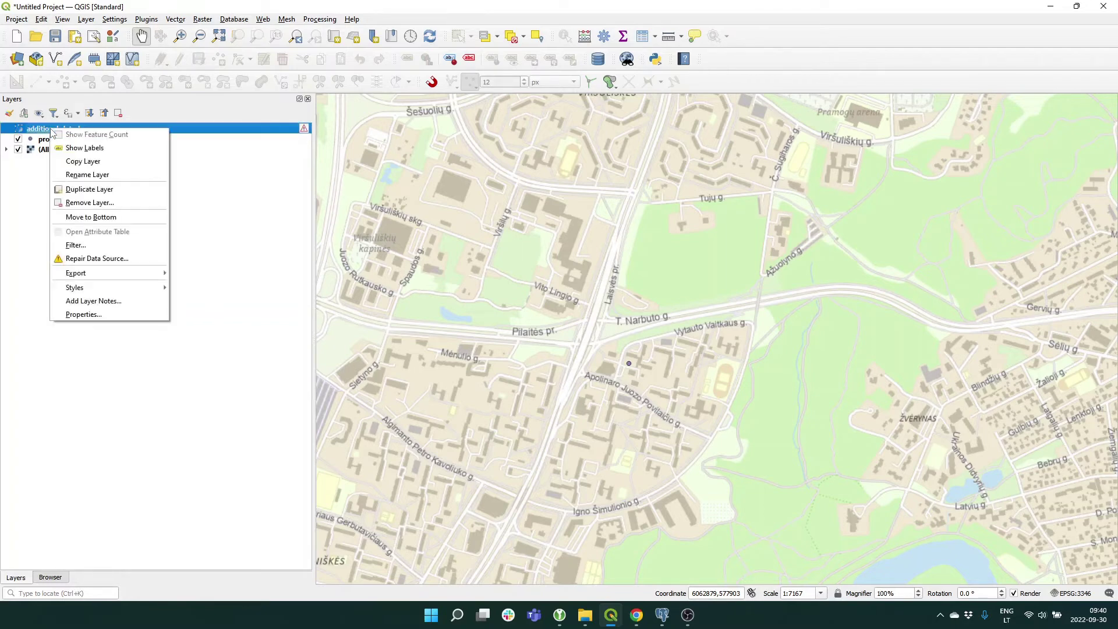
{"action": "left_click", "coordinate": [90, 203]}
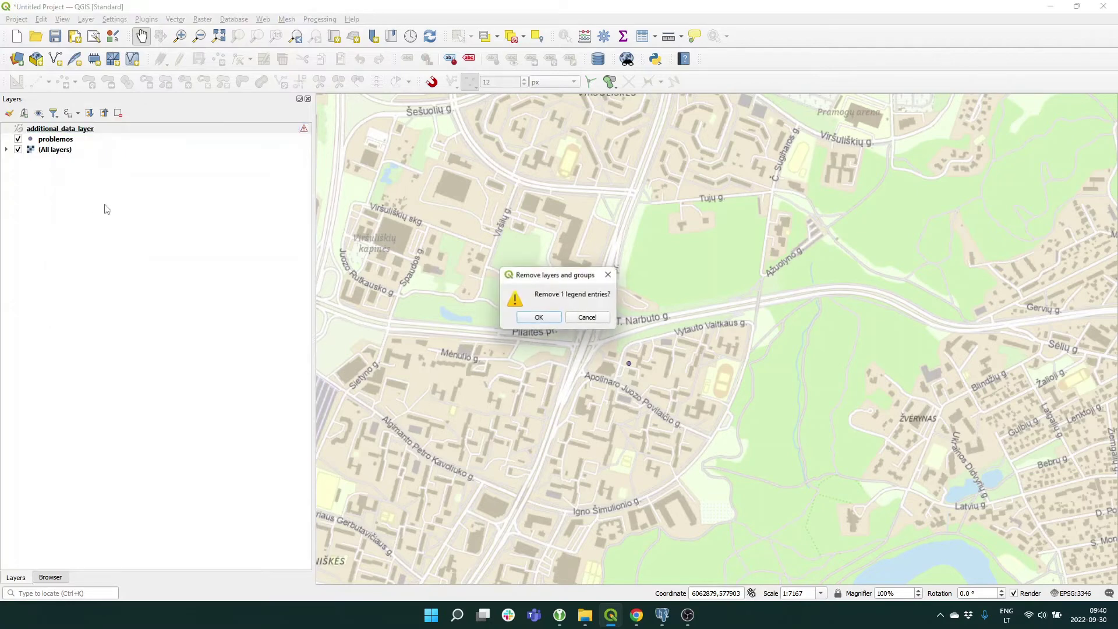
{"action": "left_click", "coordinate": [554, 321]}
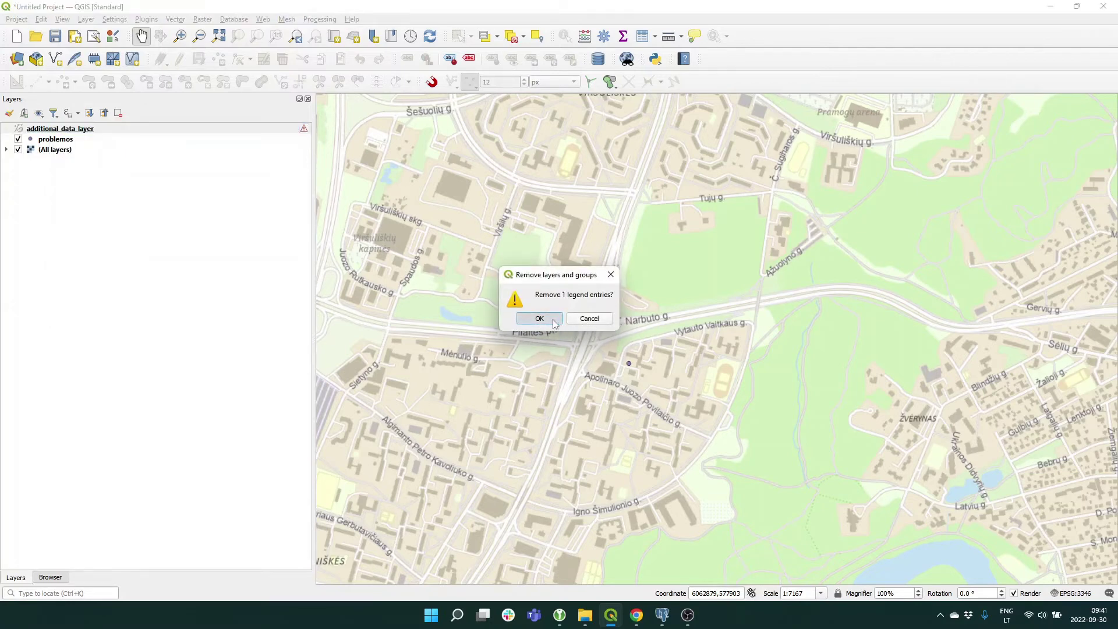
{"action": "left_click", "coordinate": [51, 577]}
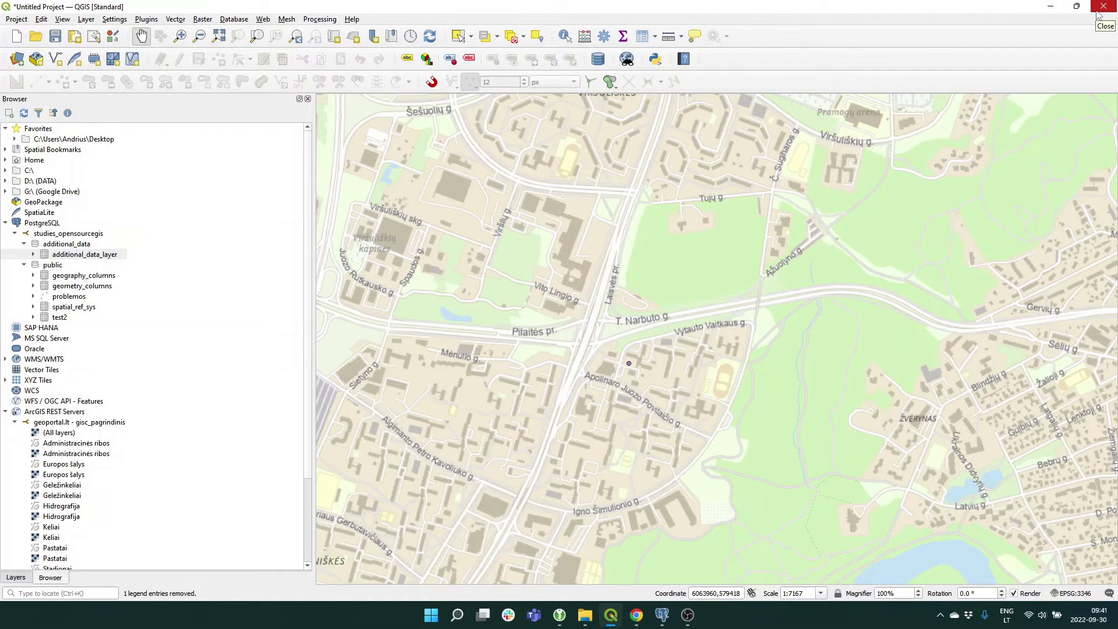
{"action": "left_click", "coordinate": [1098, 11]}
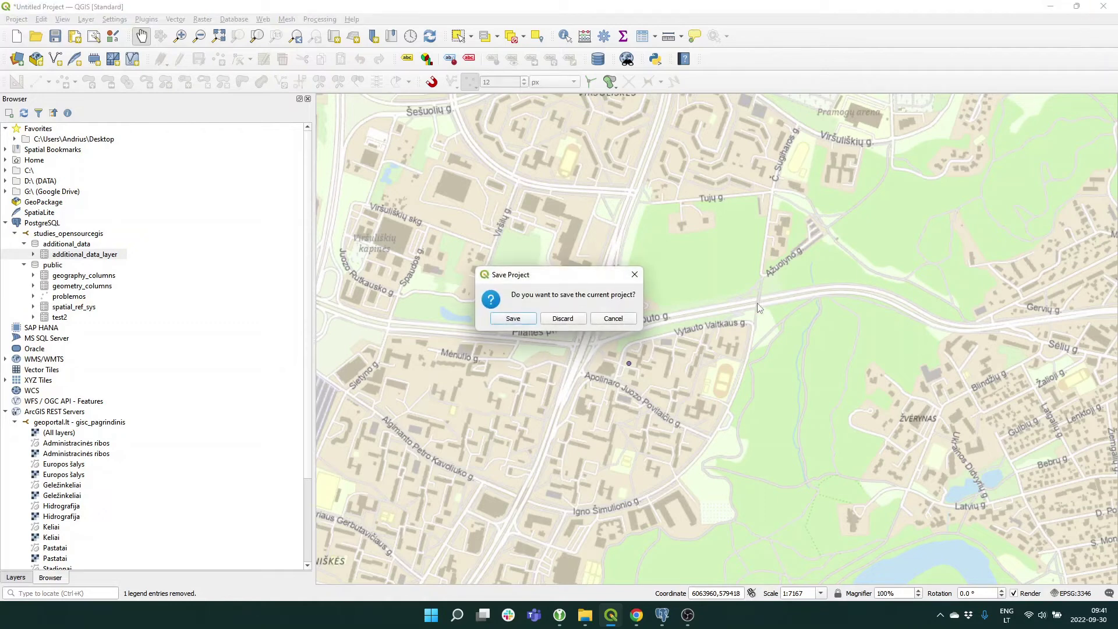
{"action": "left_click", "coordinate": [568, 320]}
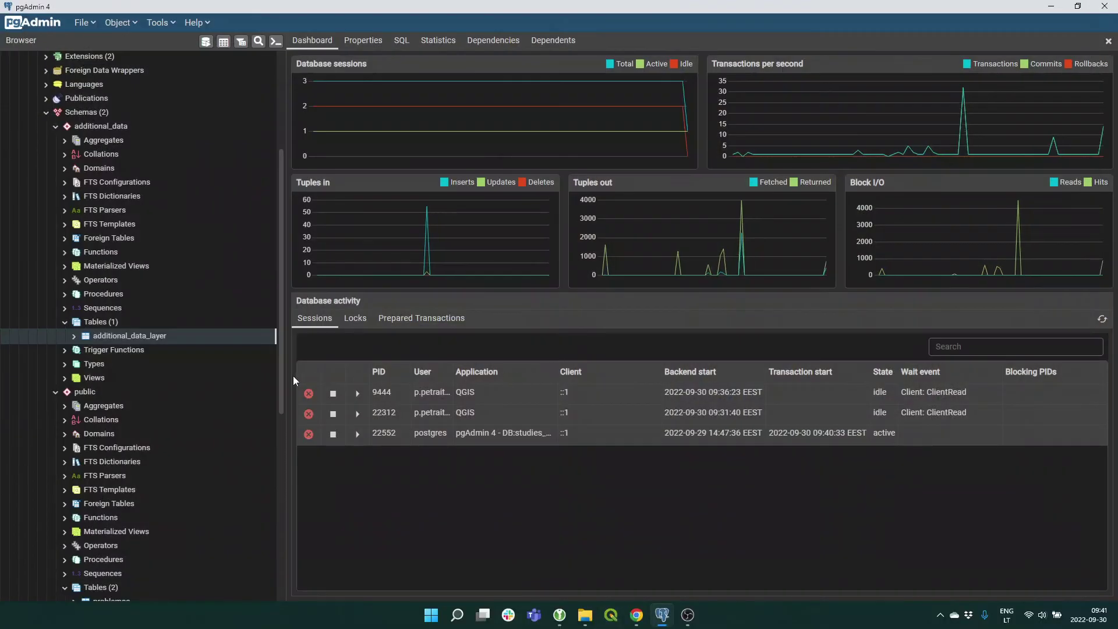
Scroll down to Login/Group Roles and bring up its Create submenu.
{"action": "scroll", "coordinate": [184, 421], "scroll_direction": "down", "scroll_amount": 5}
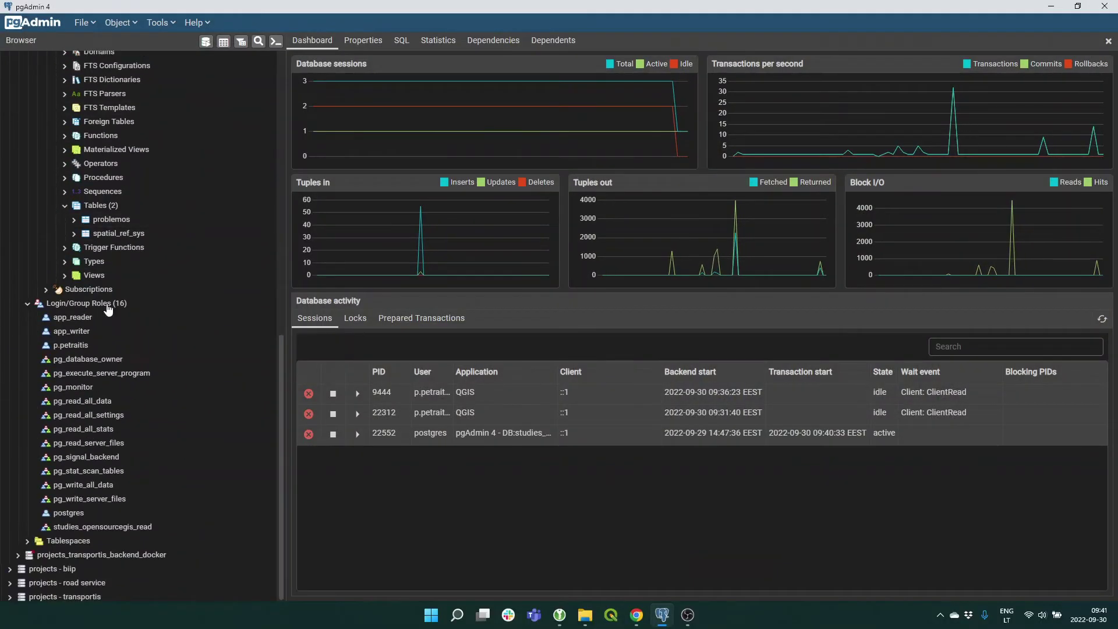
{"action": "right_click", "coordinate": [107, 308]}
{"action": "mouse_move", "coordinate": [168, 318]}
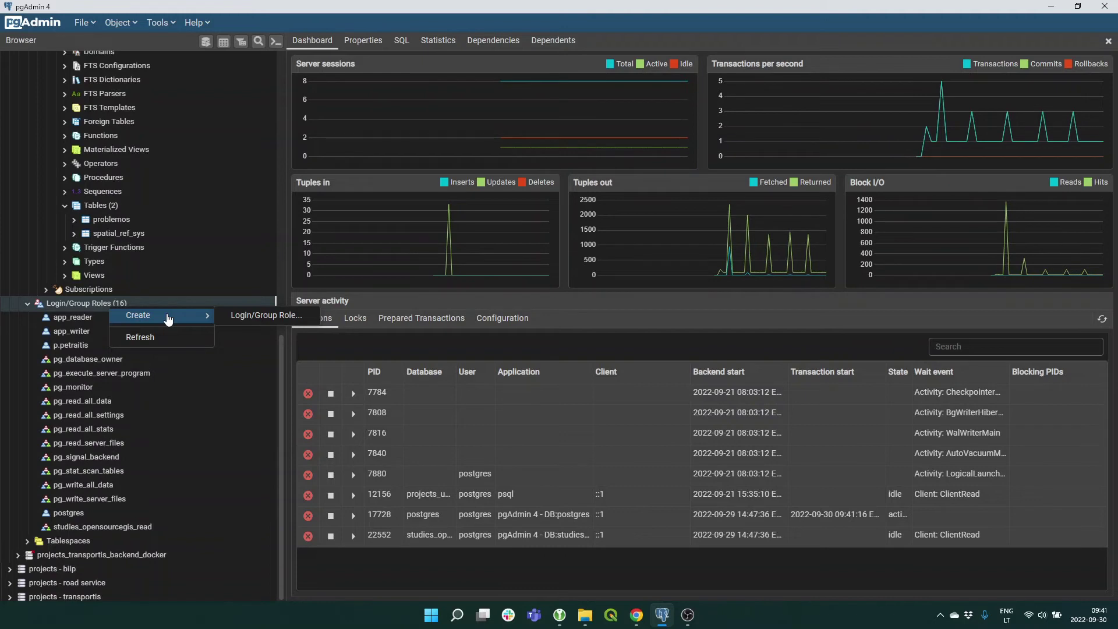
Save a new role studies_opensourcegis_write by autofilling the read role's name and replacing 'read' with 'write'.
{"action": "left_click", "coordinate": [260, 321]}
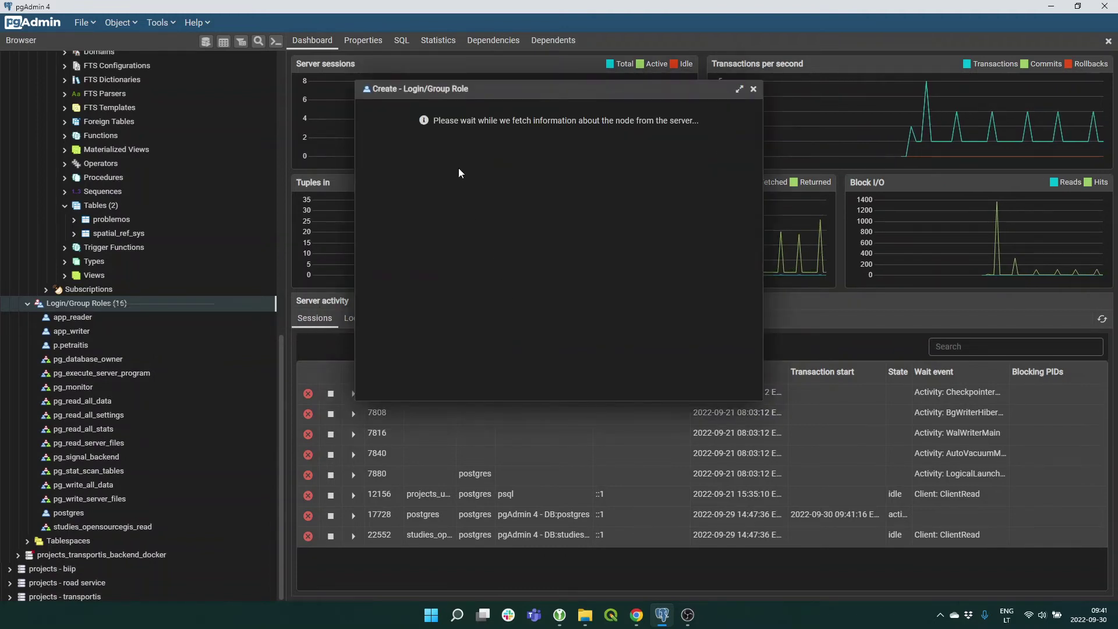
{"action": "left_click", "coordinate": [524, 131]}
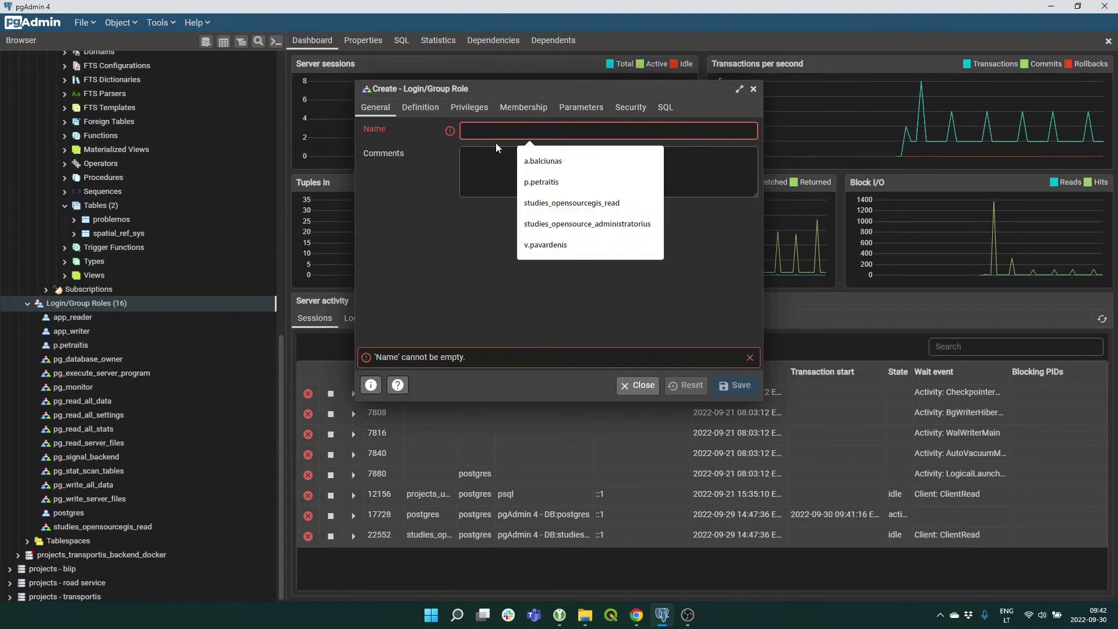
{"action": "left_click", "coordinate": [553, 202]}
{"action": "left_click_drag", "start_coordinate": [555, 130], "coordinate": [573, 131]}
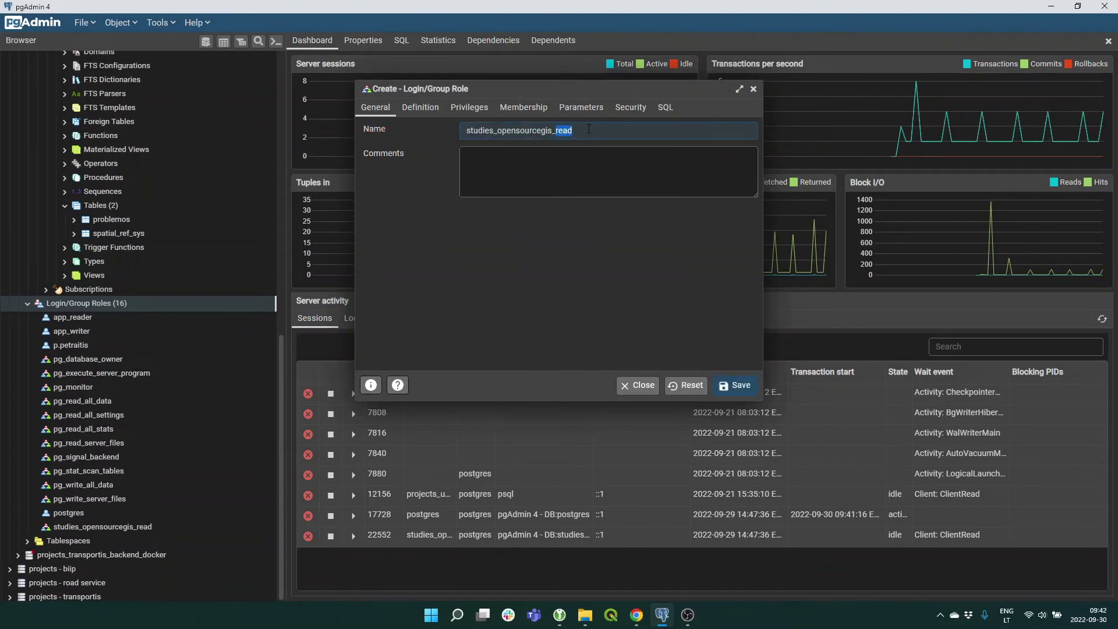
{"action": "type", "text": "write"}
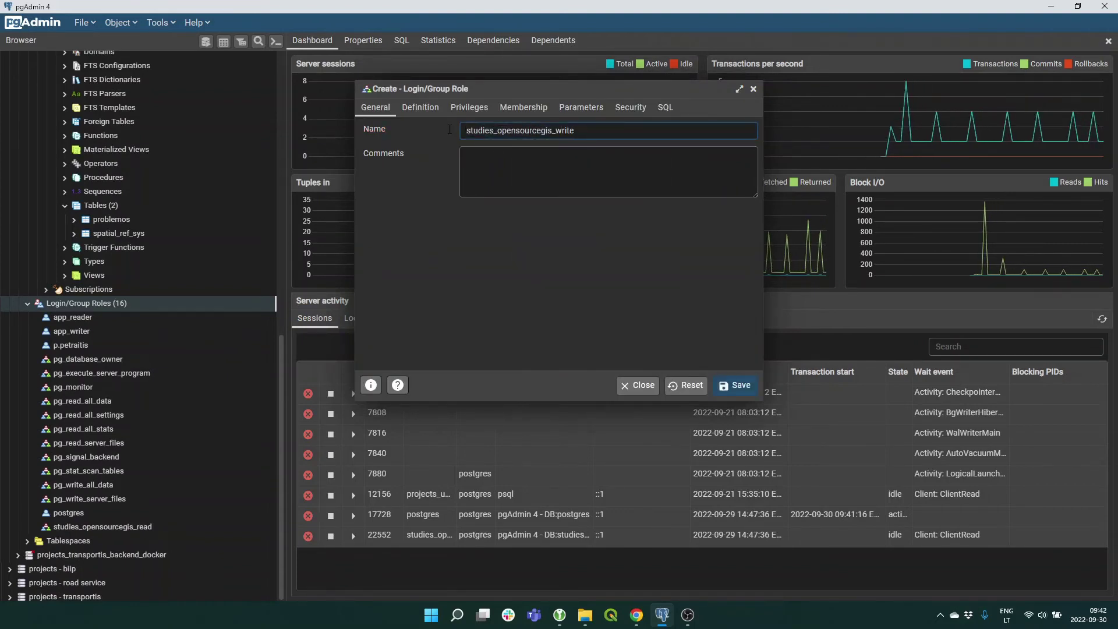
{"action": "left_click", "coordinate": [735, 385]}
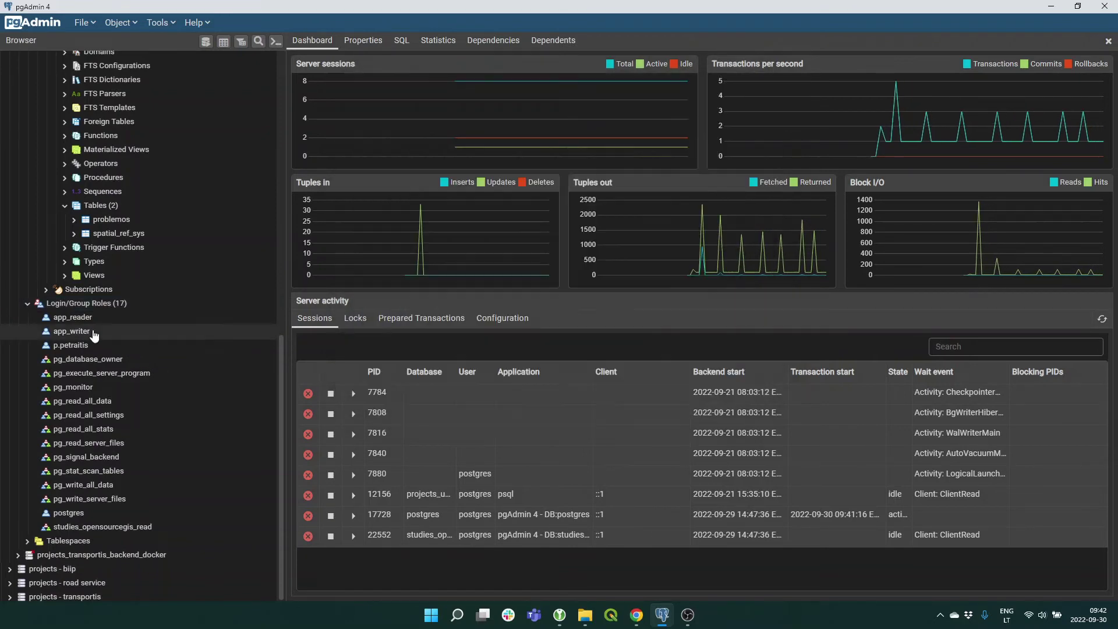
Create a new user role with the user's login name as a member of studies_opensourcegis_write.
{"action": "right_click", "coordinate": [94, 308]}
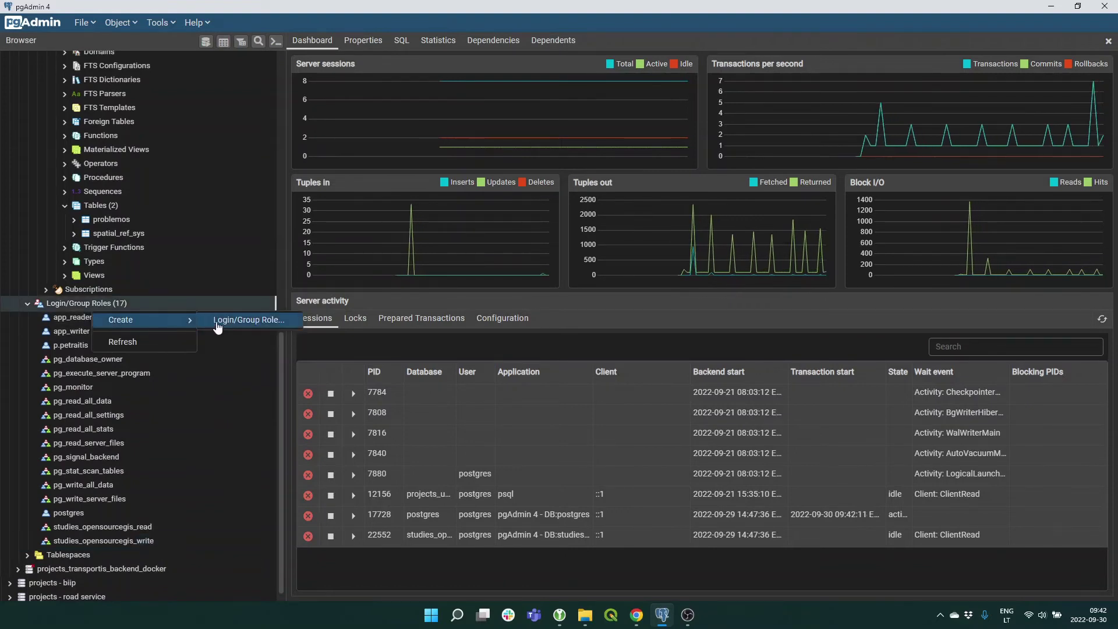
{"action": "left_click", "coordinate": [227, 323]}
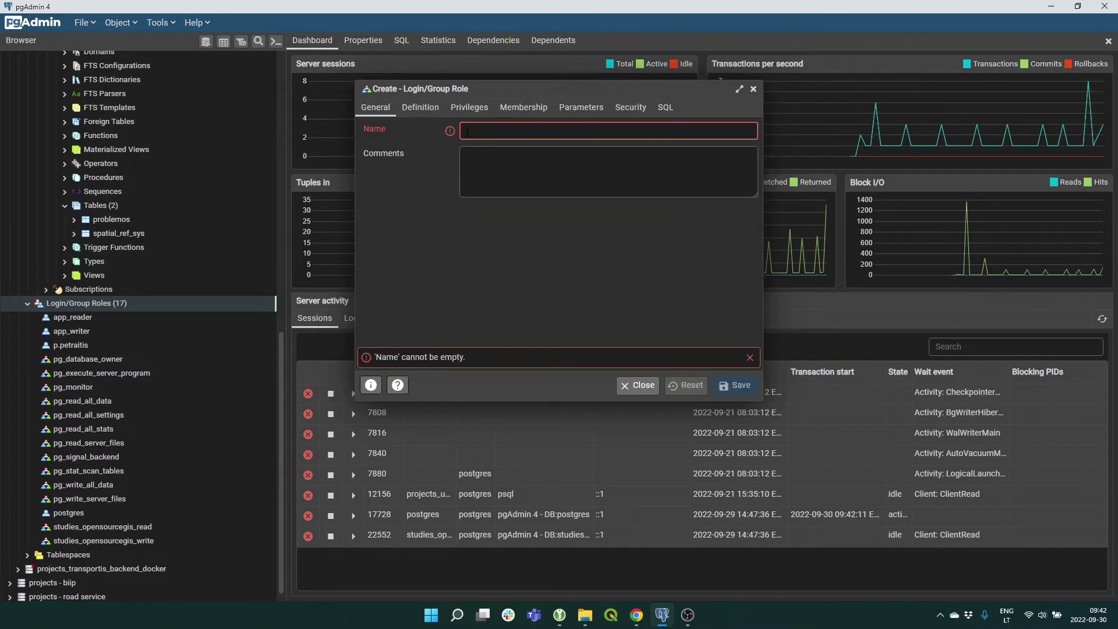
{"action": "left_click", "coordinate": [468, 130]}
{"action": "type", "text": "j.j"}
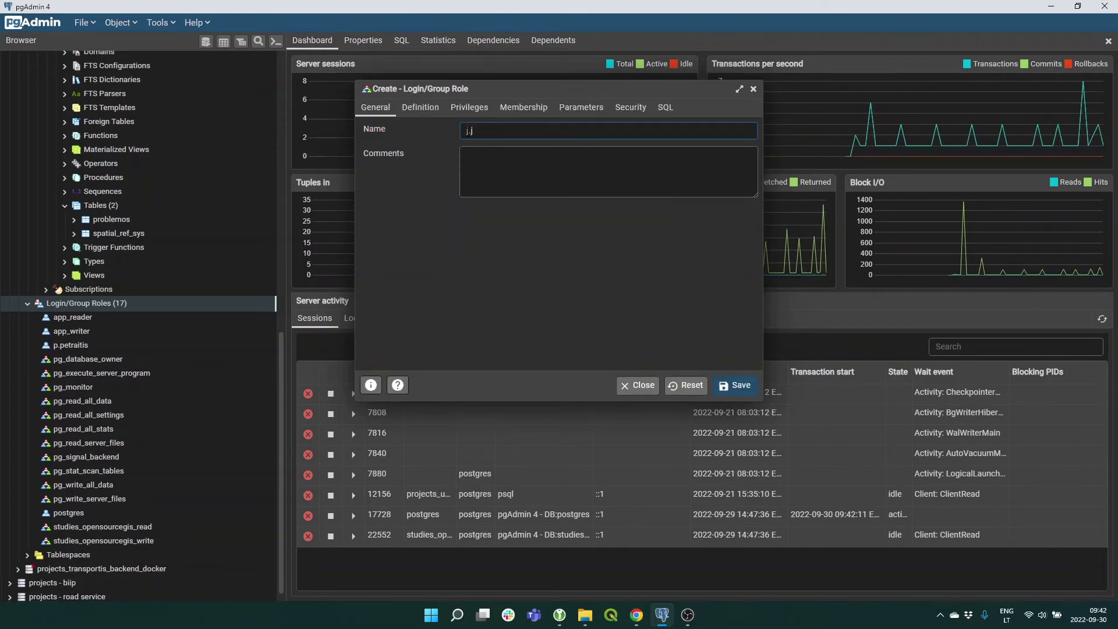
{"action": "type", "text": "onaitis"}
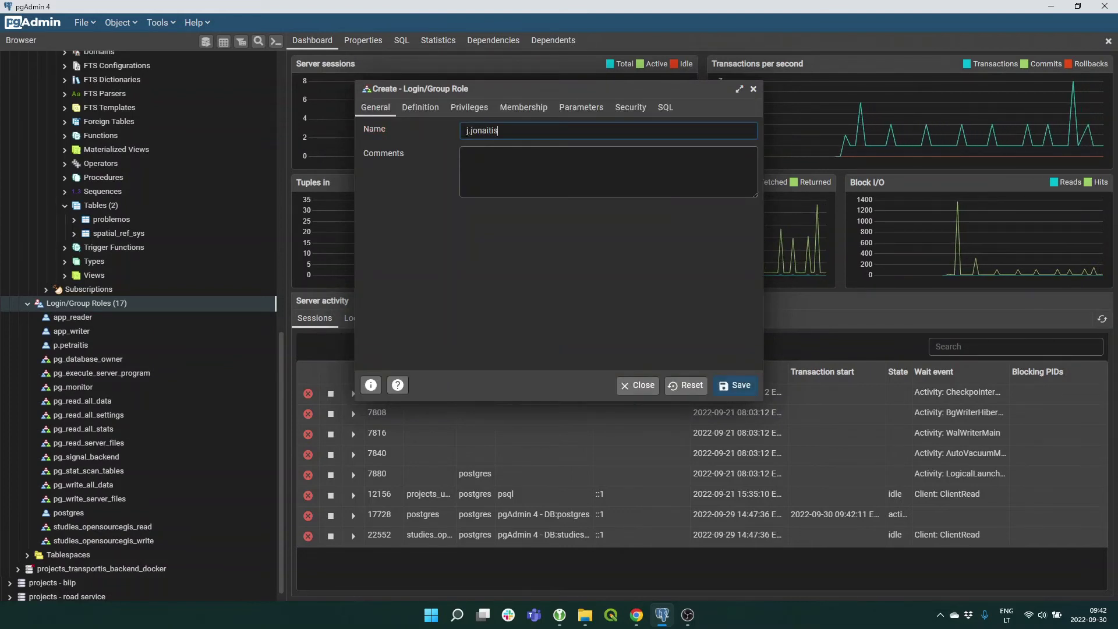
{"action": "left_click", "coordinate": [537, 110]}
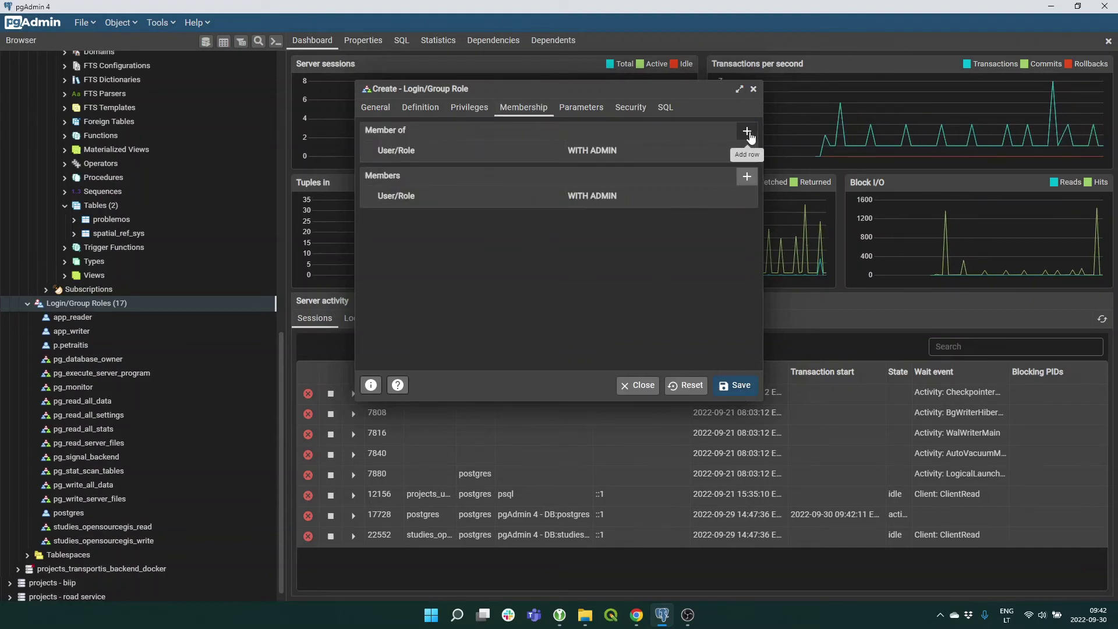
{"action": "left_click", "coordinate": [747, 132]}
{"action": "left_click", "coordinate": [555, 176]}
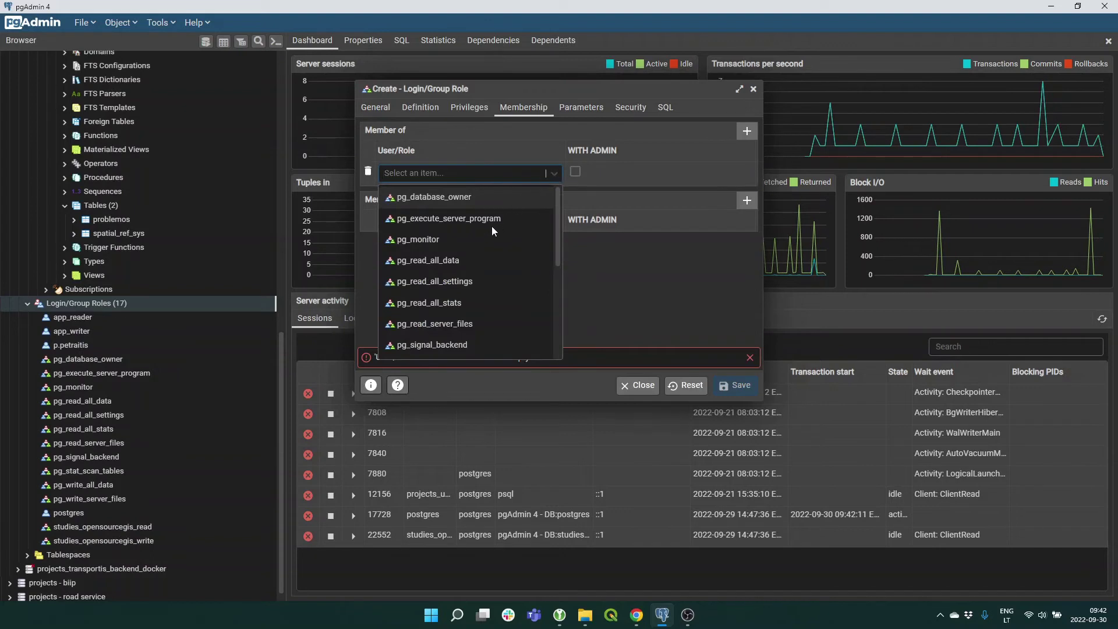
{"action": "scroll", "coordinate": [492, 236], "scroll_direction": "down", "scroll_amount": 3}
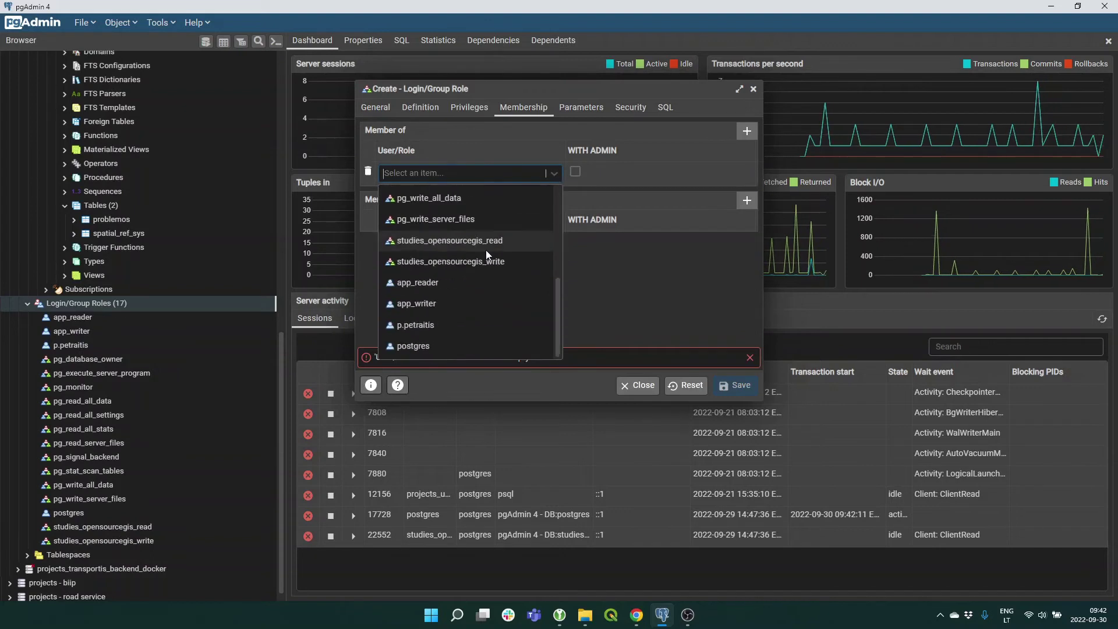
{"action": "left_click", "coordinate": [454, 261]}
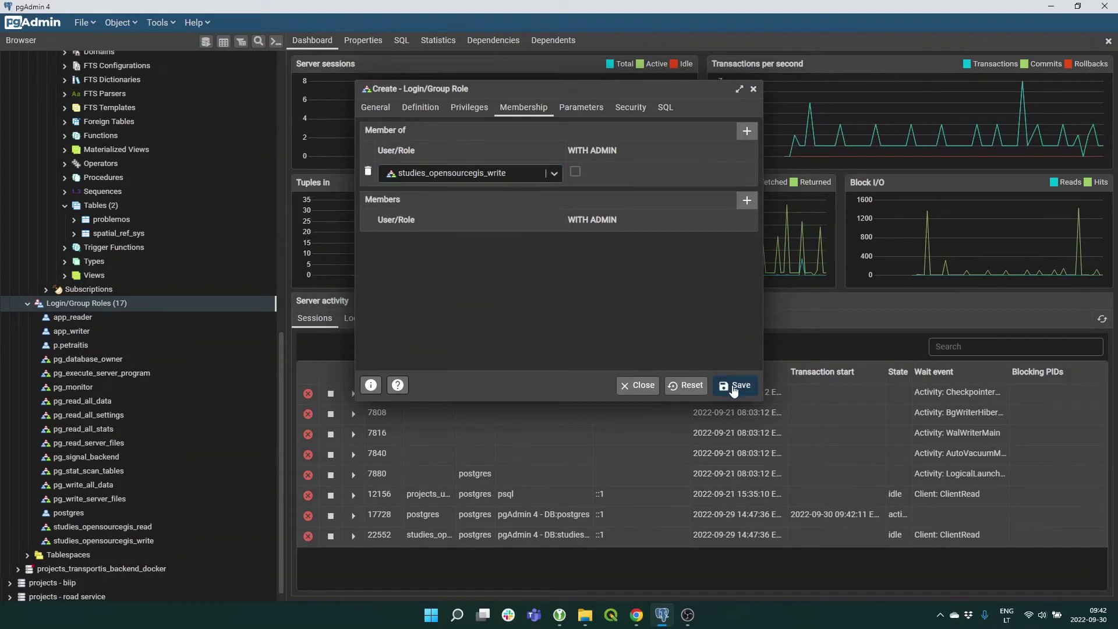
{"action": "left_click", "coordinate": [733, 389]}
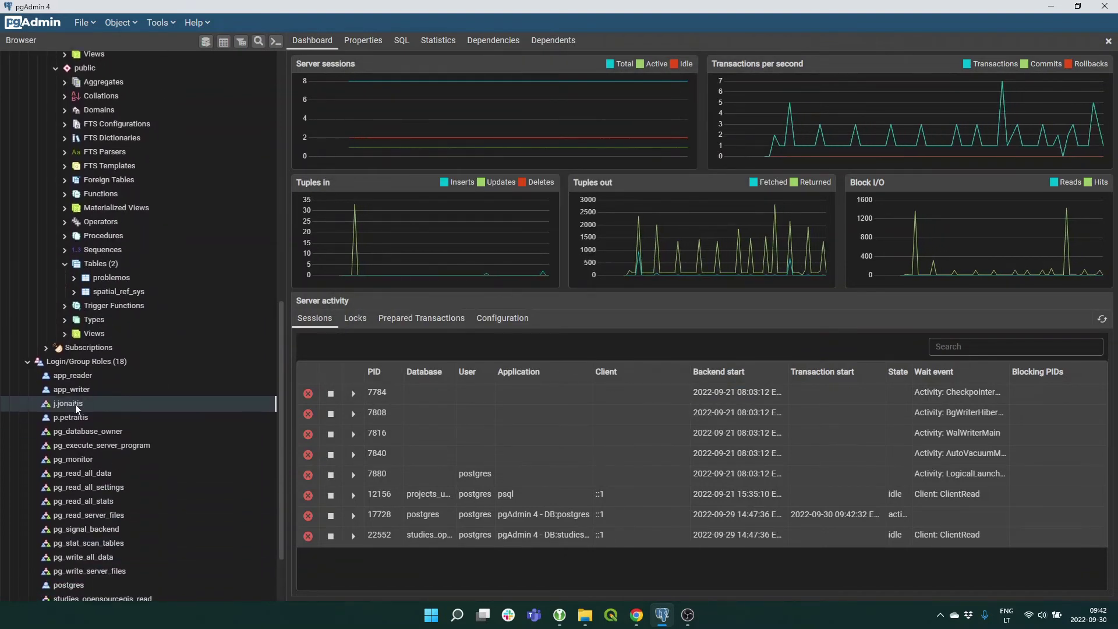
In the user's properties, set a password and enable Can login, then save.
{"action": "right_click", "coordinate": [75, 404]}
{"action": "key", "text": "Return"}
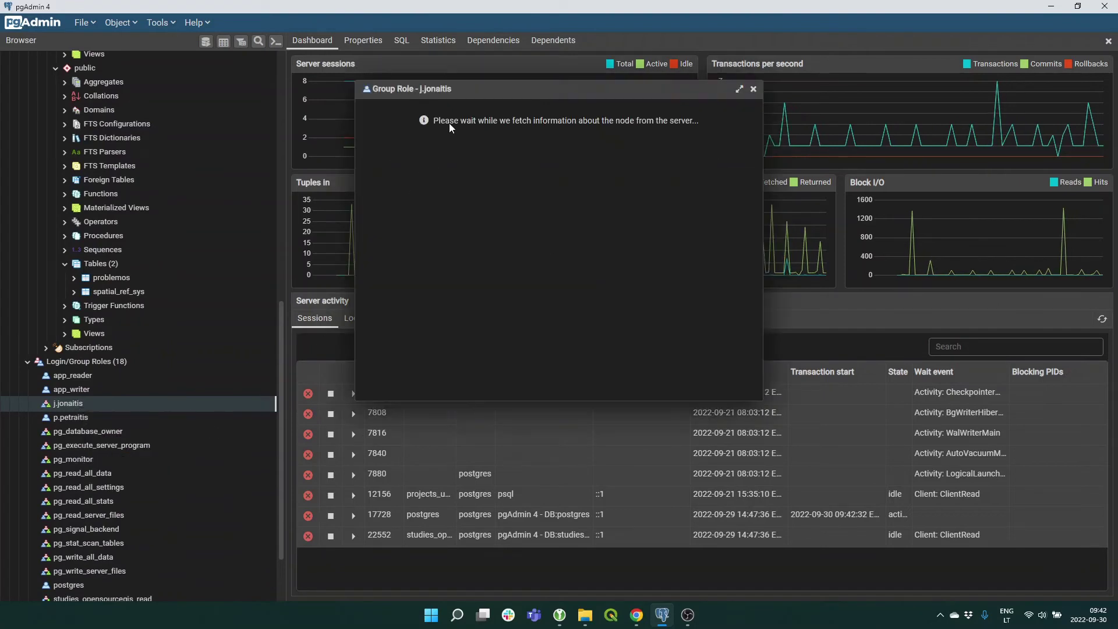
{"action": "left_click", "coordinate": [421, 109]}
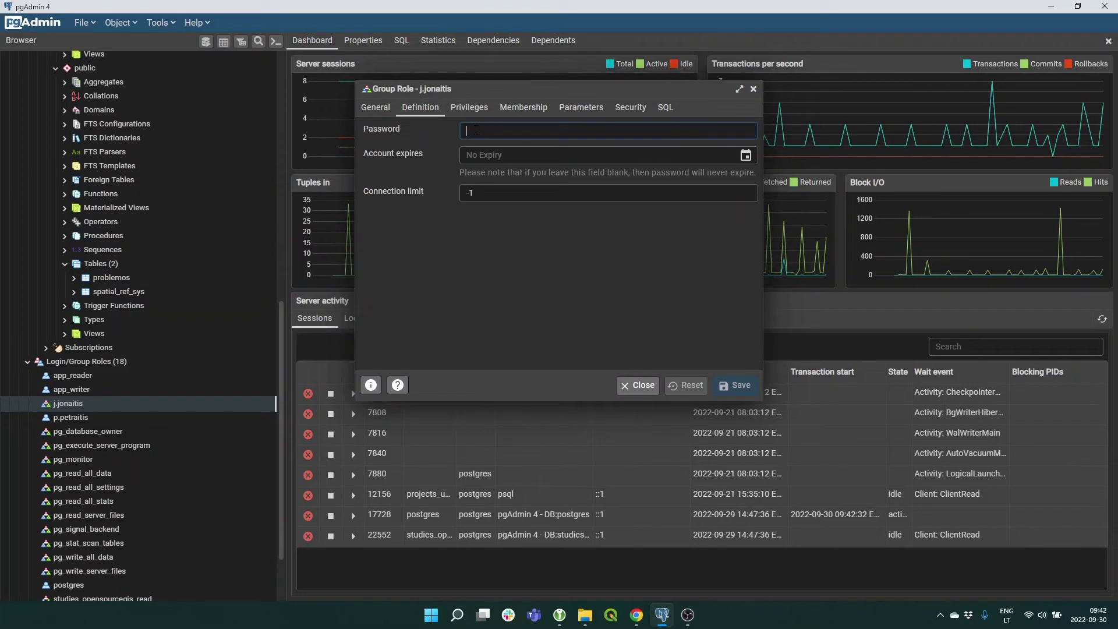
{"action": "type", "text": "••••"}
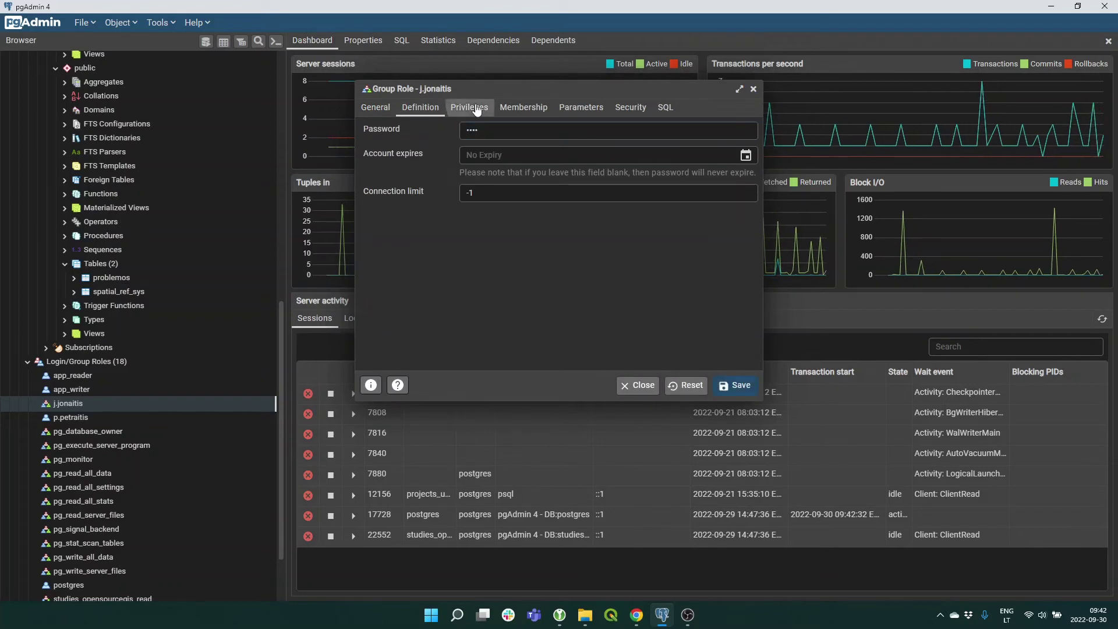
{"action": "left_click", "coordinate": [476, 109]}
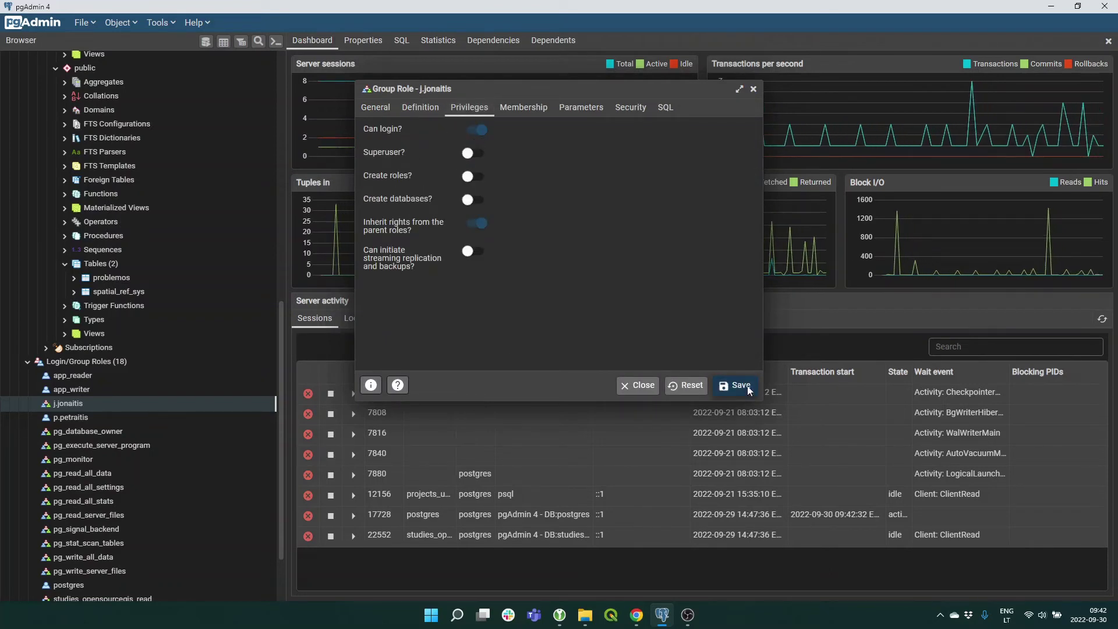
{"action": "left_click", "coordinate": [741, 387]}
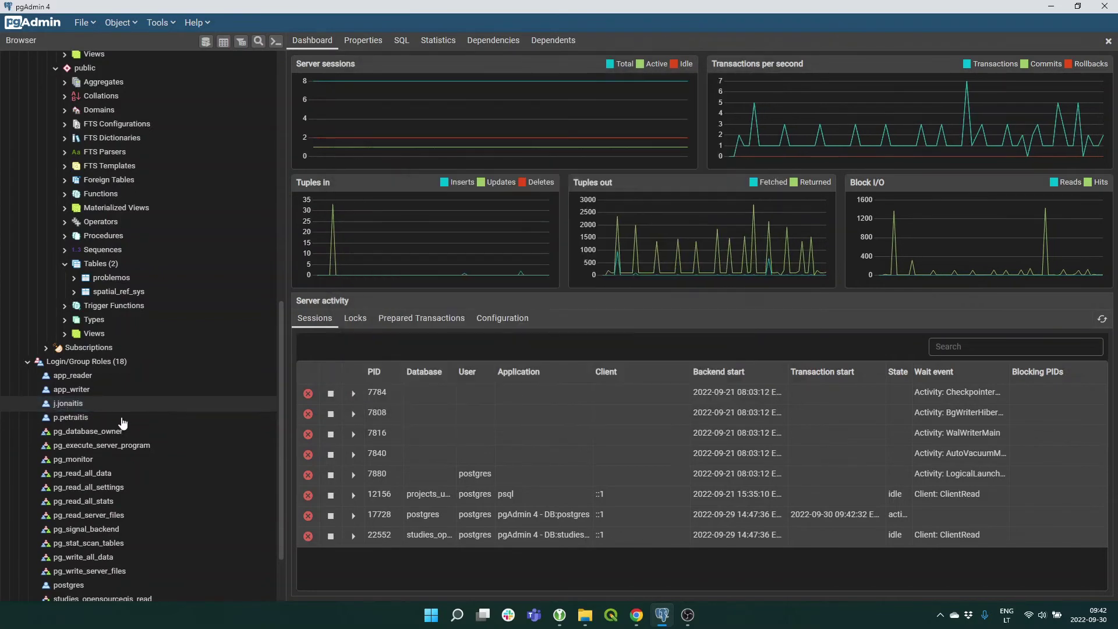
{"action": "scroll", "coordinate": [116, 431], "scroll_direction": "up", "scroll_amount": 3}
{"action": "scroll", "coordinate": [123, 432], "scroll_direction": "up", "scroll_amount": 9}
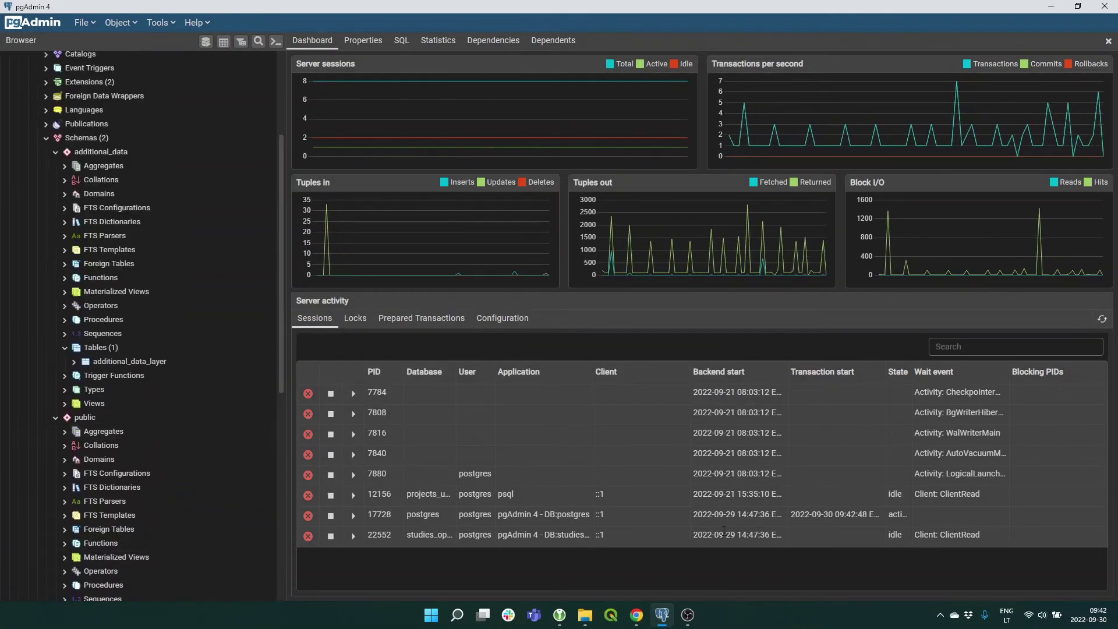
Start a new empty project in QGIS.
{"action": "left_click", "coordinate": [613, 619]}
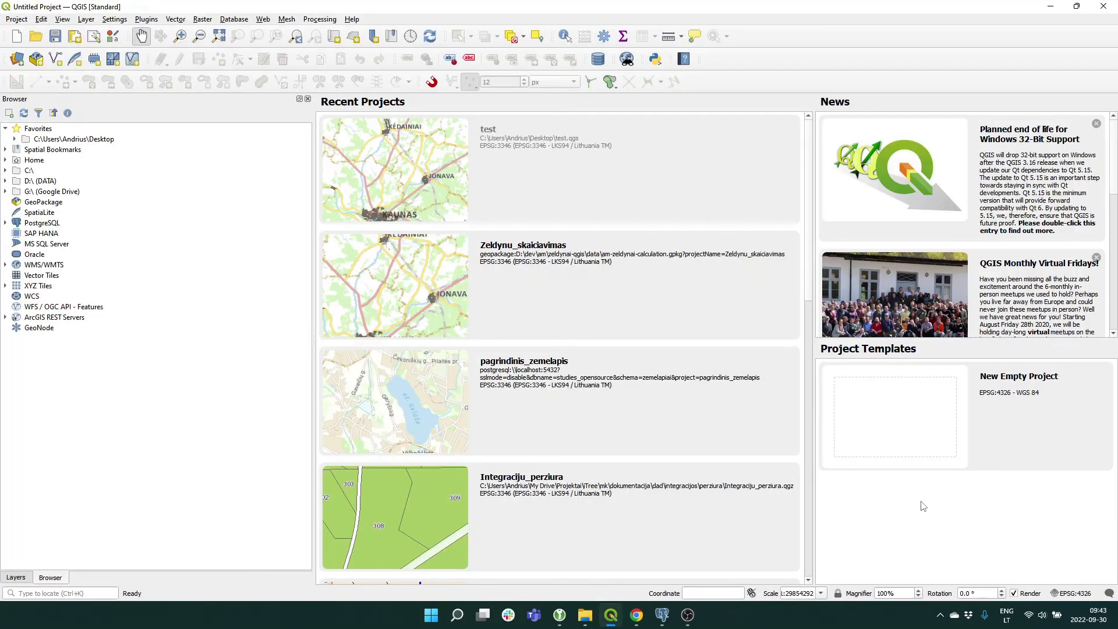
{"action": "left_click", "coordinate": [921, 478]}
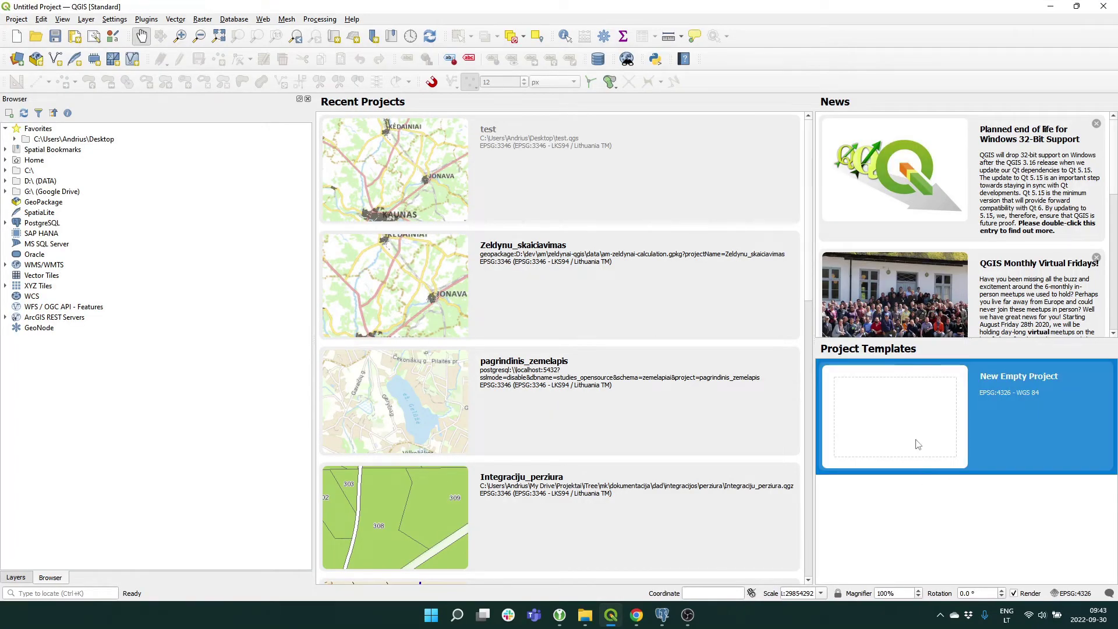
{"action": "double_click", "coordinate": [919, 444]}
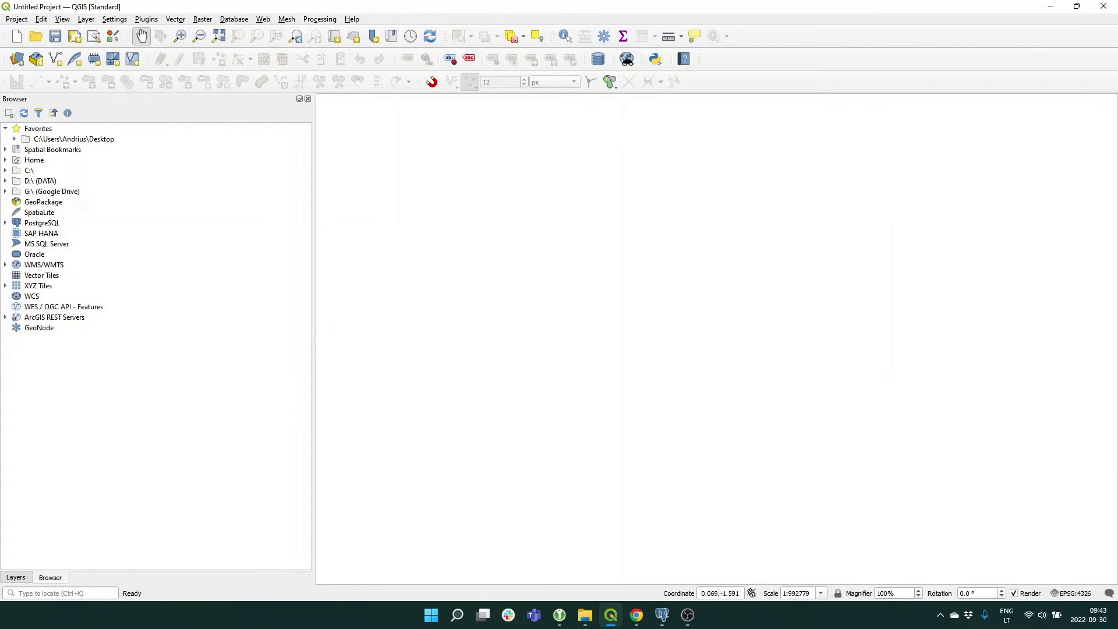
Connect to studies_opensourcegis with the new user's name and password, then select additional_data.
{"action": "left_click", "coordinate": [5, 222]}
{"action": "left_click", "coordinate": [14, 233]}
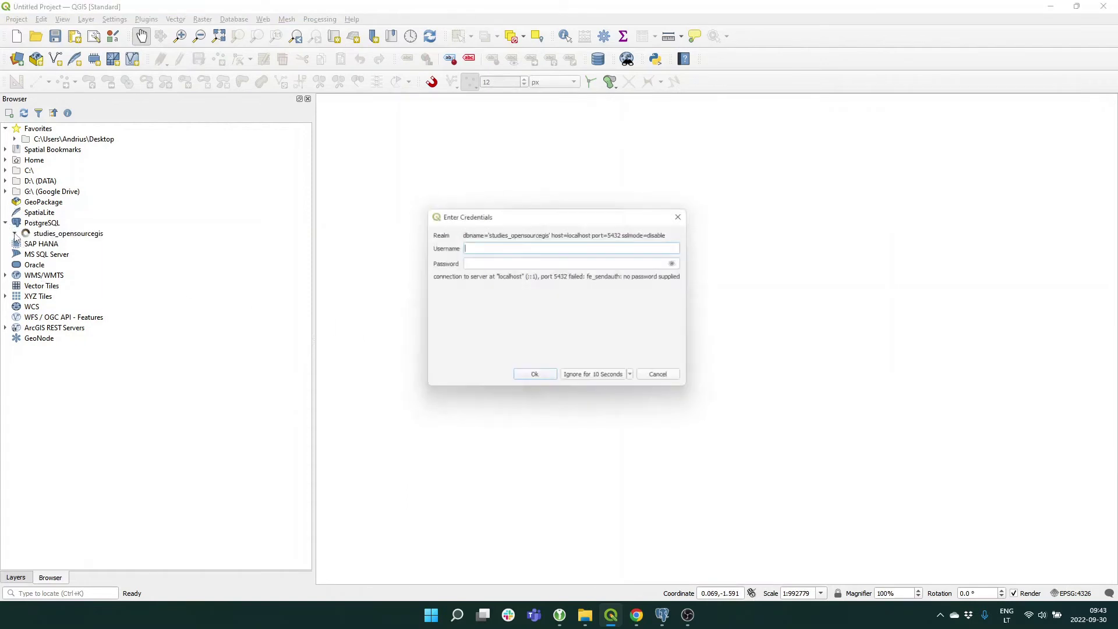
{"action": "type", "text": "j.jonaitis"}
{"action": "key", "text": "Tab"}
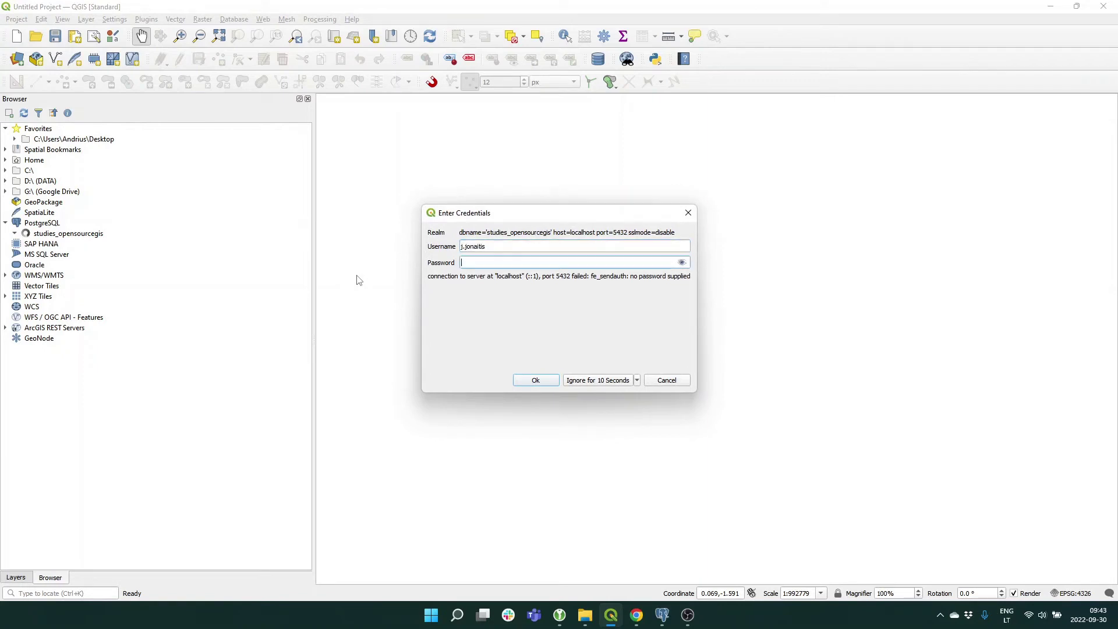
{"action": "type", "text": "••••"}
{"action": "left_click", "coordinate": [535, 381]}
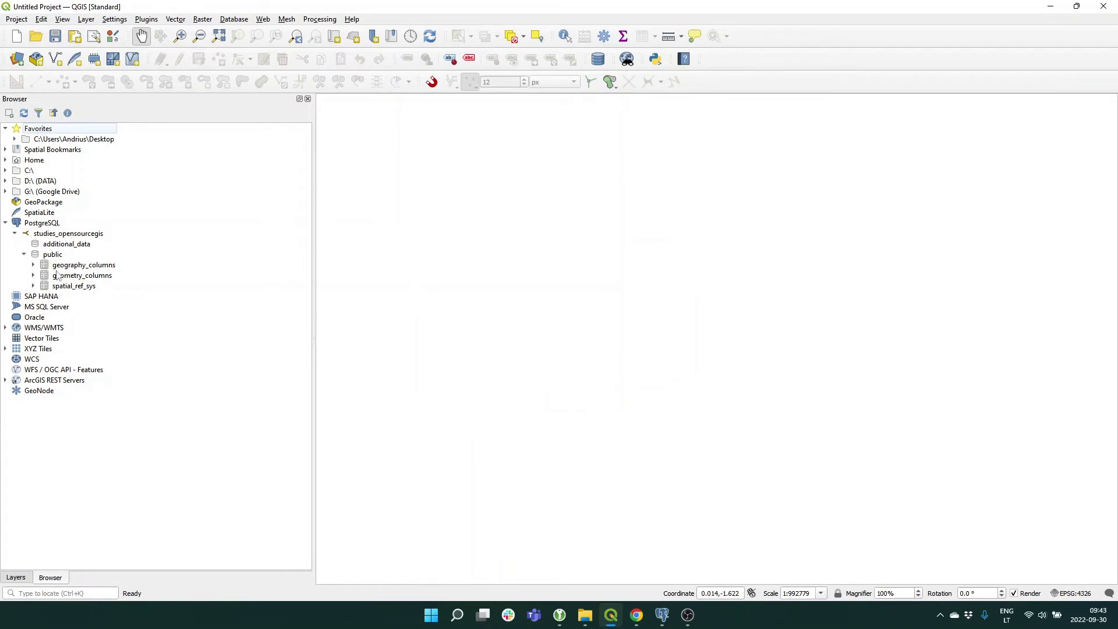
{"action": "left_click", "coordinate": [76, 244]}
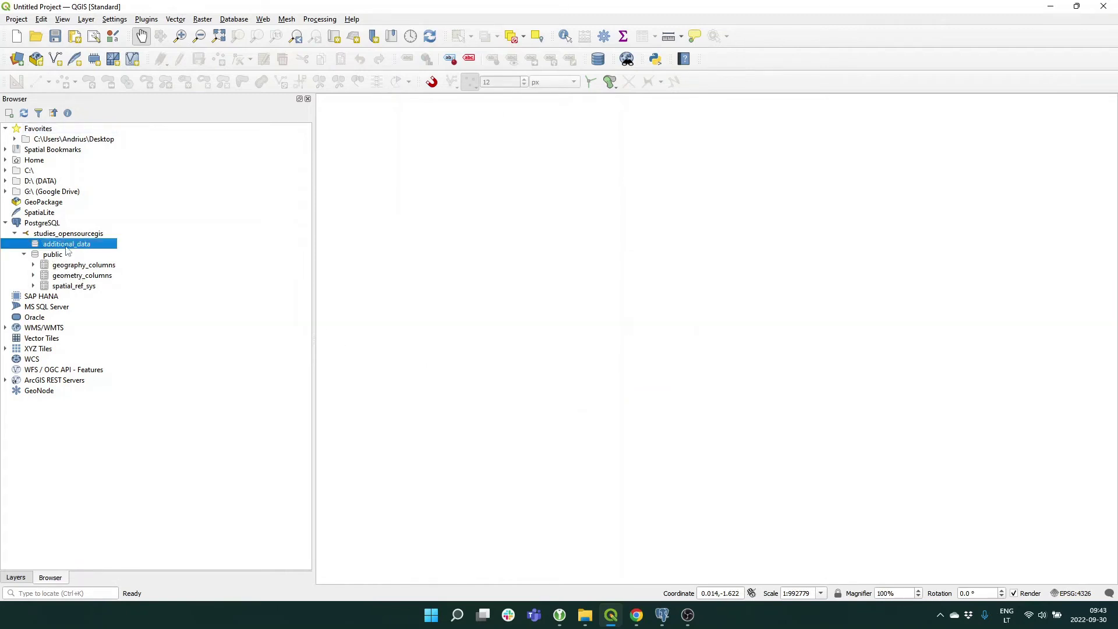
{"action": "key", "text": "alt+Tab"}
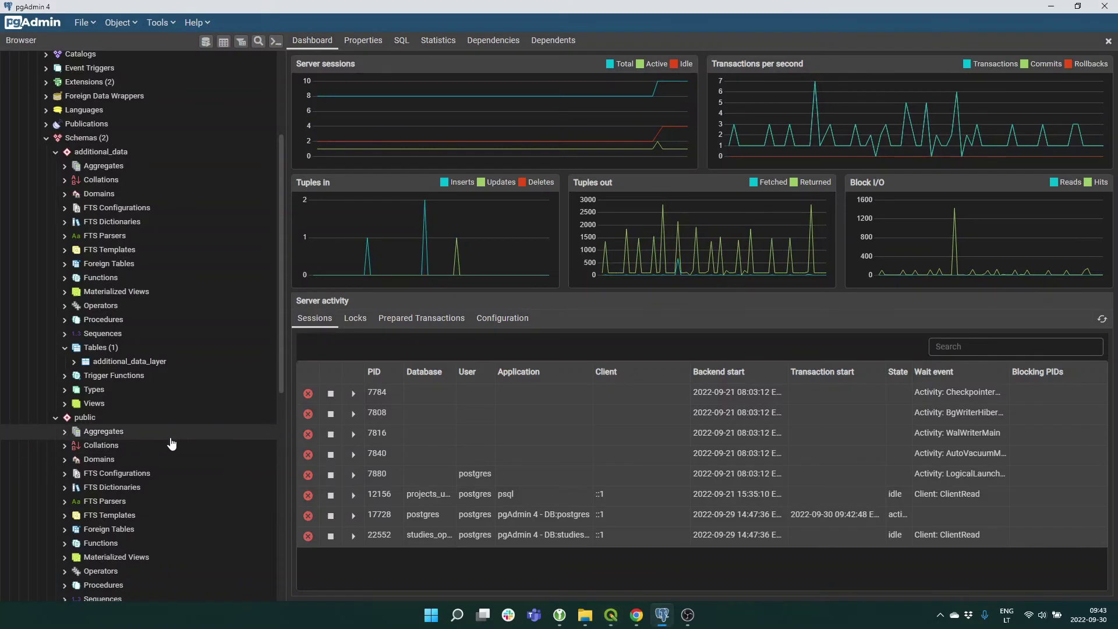
In the public schema's Security properties, add a privilege row granting studies_opensourcegis_write USAGE.
{"action": "scroll", "coordinate": [134, 428], "scroll_direction": "down", "scroll_amount": 2}
{"action": "scroll", "coordinate": [129, 425], "scroll_direction": "down", "scroll_amount": 1}
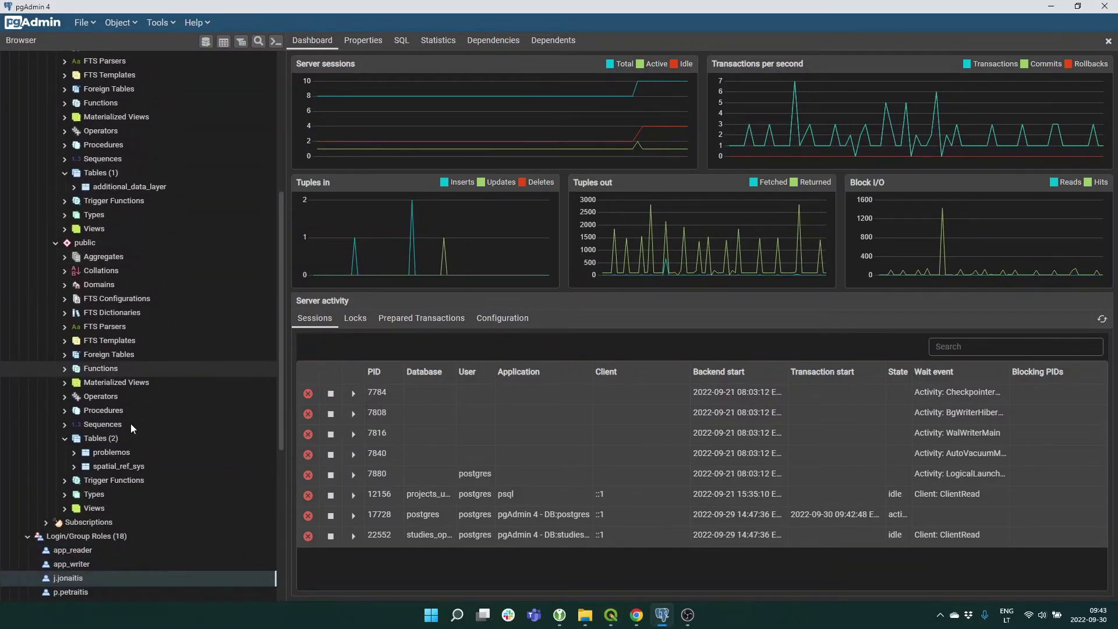
{"action": "right_click", "coordinate": [83, 243]}
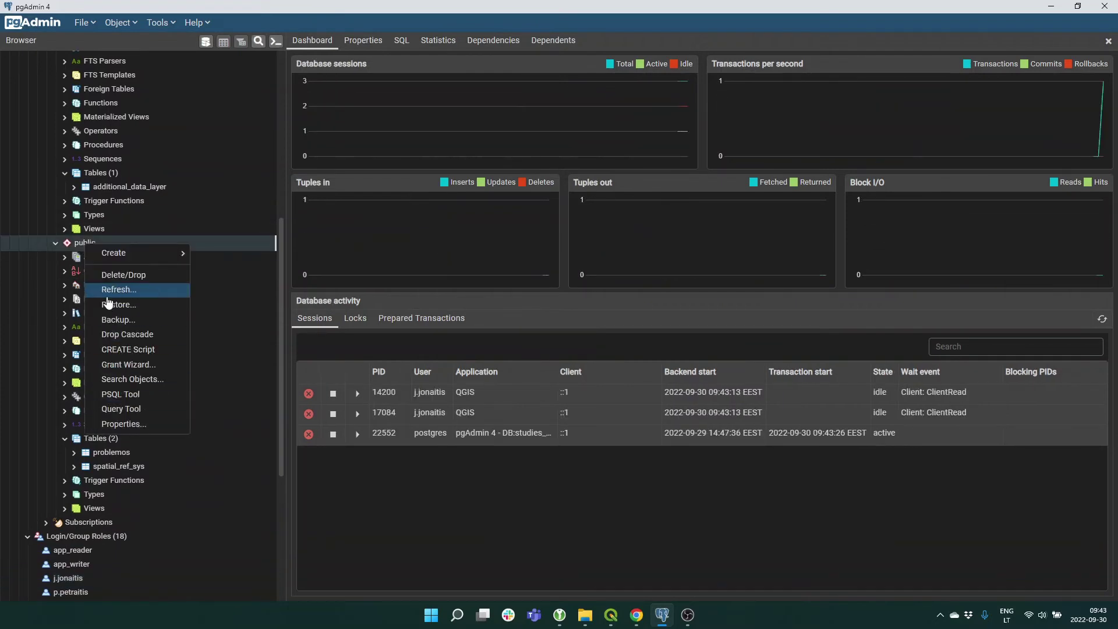
{"action": "left_click", "coordinate": [130, 424]}
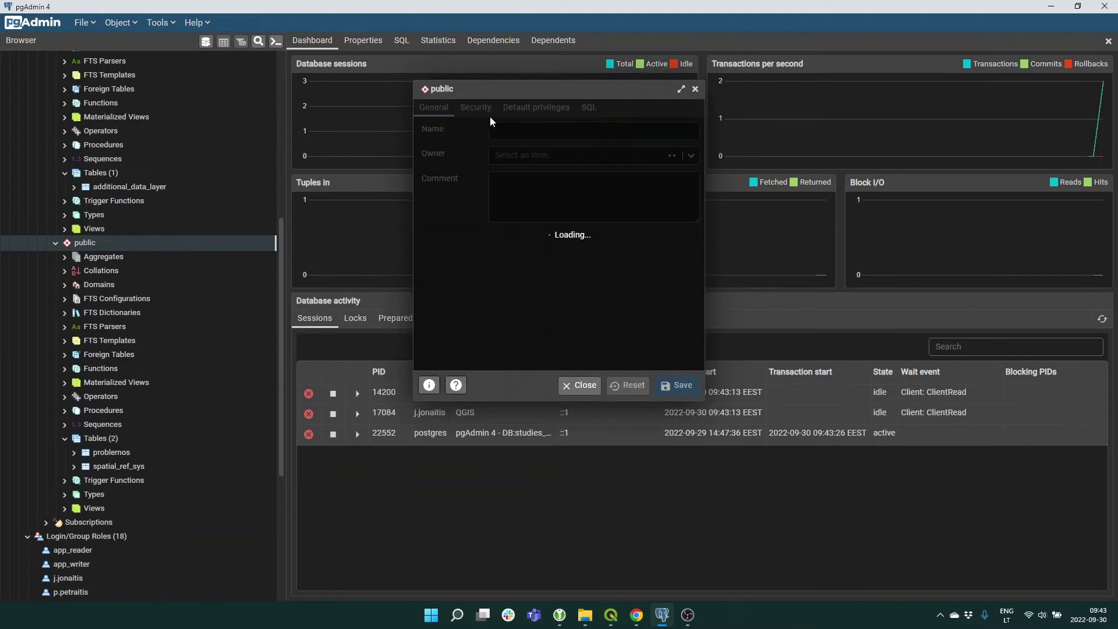
{"action": "left_click", "coordinate": [476, 108]}
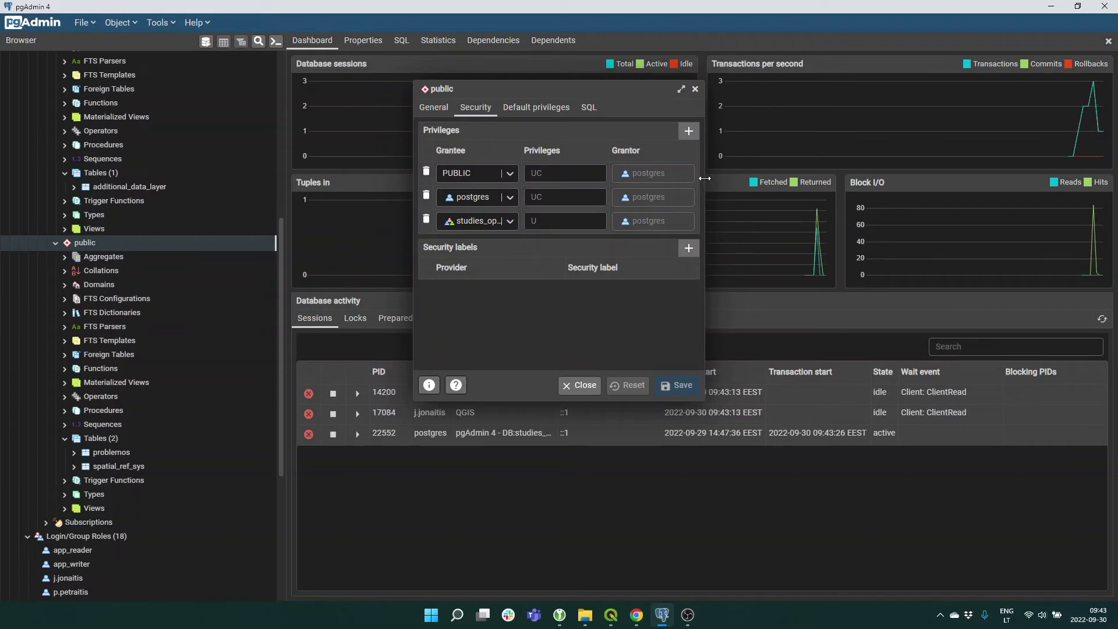
{"action": "left_click_drag", "start_coordinate": [706, 183], "coordinate": [916, 147]}
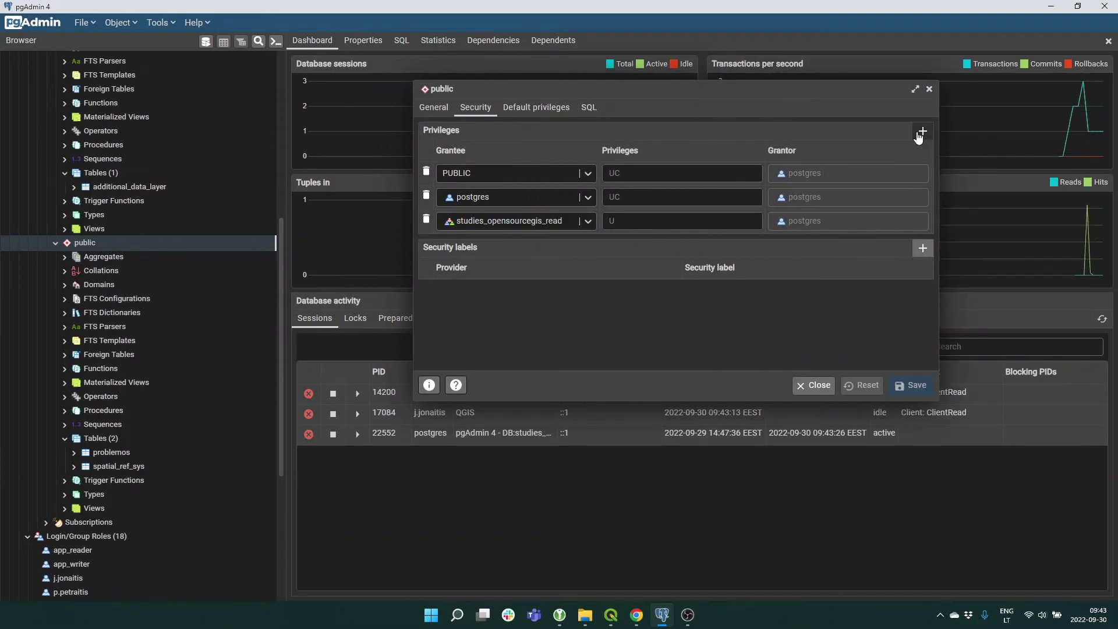
{"action": "left_click", "coordinate": [923, 131]}
{"action": "left_click", "coordinate": [581, 244]}
{"action": "scroll", "coordinate": [547, 311], "scroll_direction": "down", "scroll_amount": 5}
{"action": "left_click", "coordinate": [509, 316]}
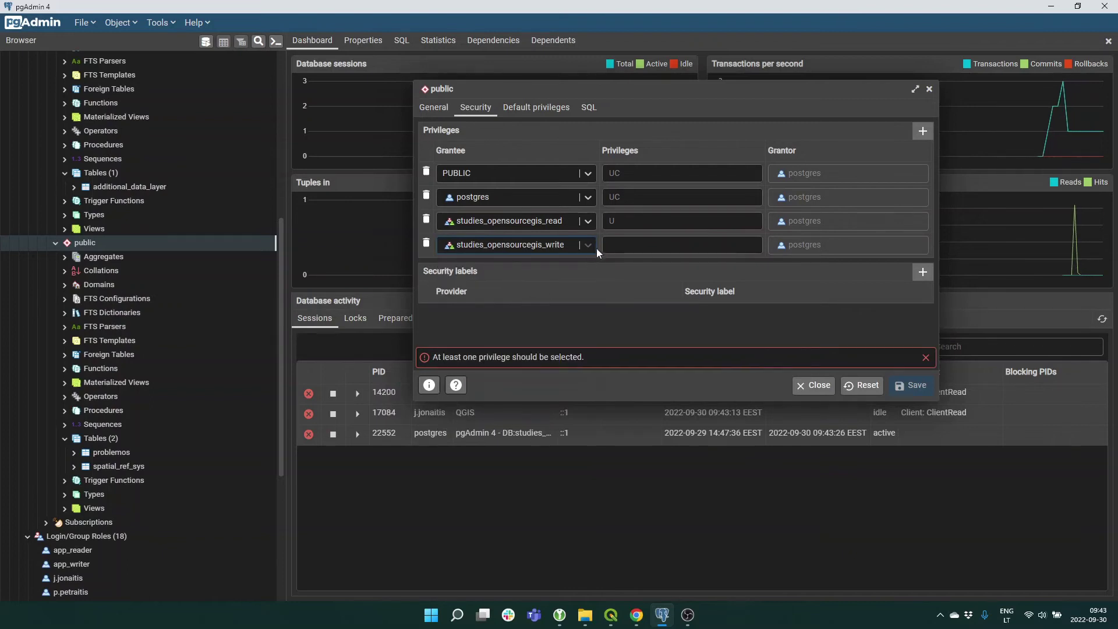
{"action": "left_click", "coordinate": [623, 245]}
{"action": "left_click", "coordinate": [609, 284]}
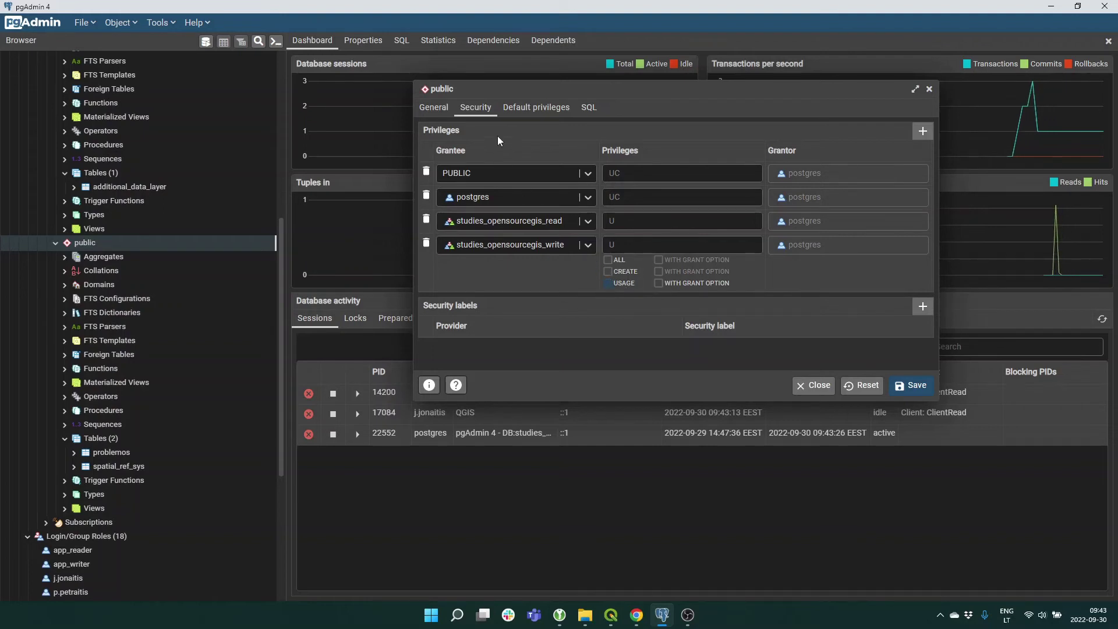
Add a default table privilege row giving studies_opensourcegis_write SELECT, INSERT and UPDATE.
{"action": "left_click", "coordinate": [521, 111]}
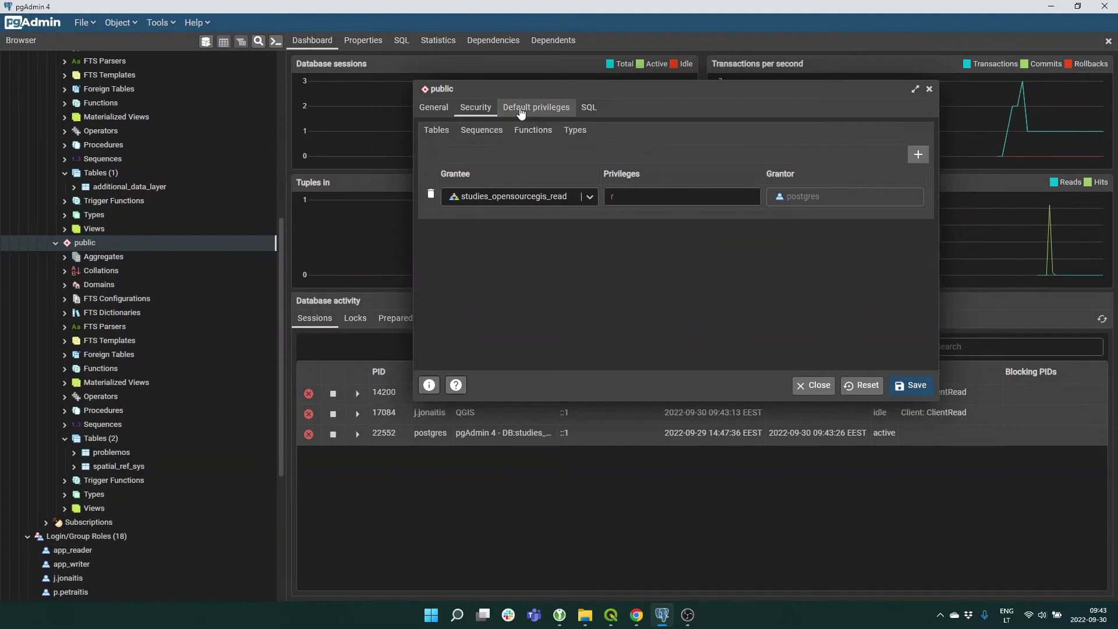
{"action": "left_click", "coordinate": [918, 156]}
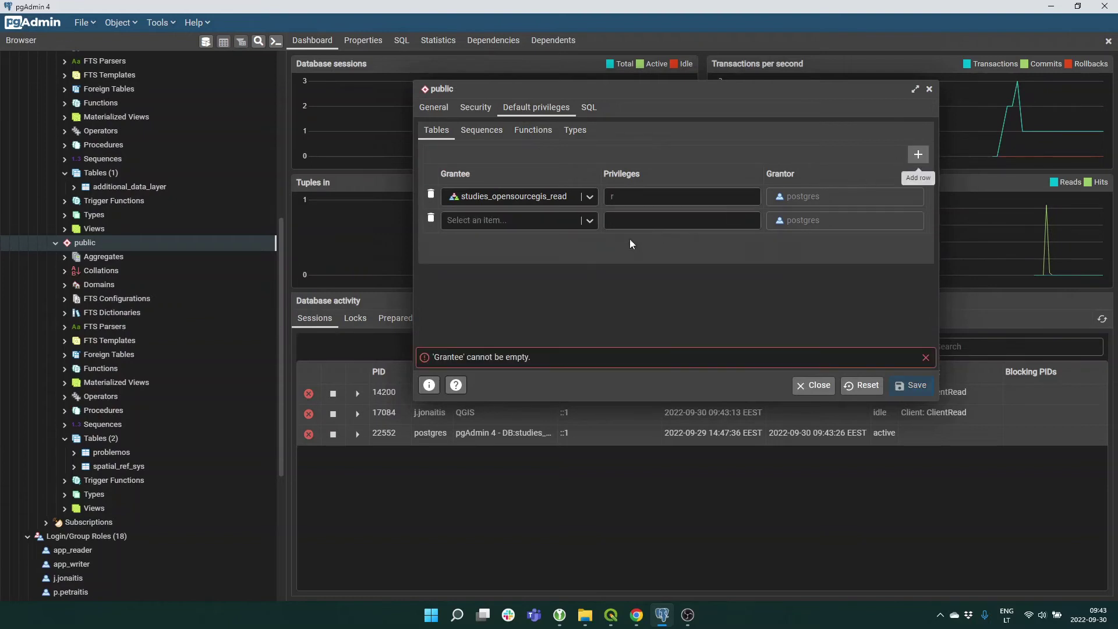
{"action": "left_click", "coordinate": [589, 221]}
{"action": "scroll", "coordinate": [487, 310], "scroll_direction": "down", "scroll_amount": 3}
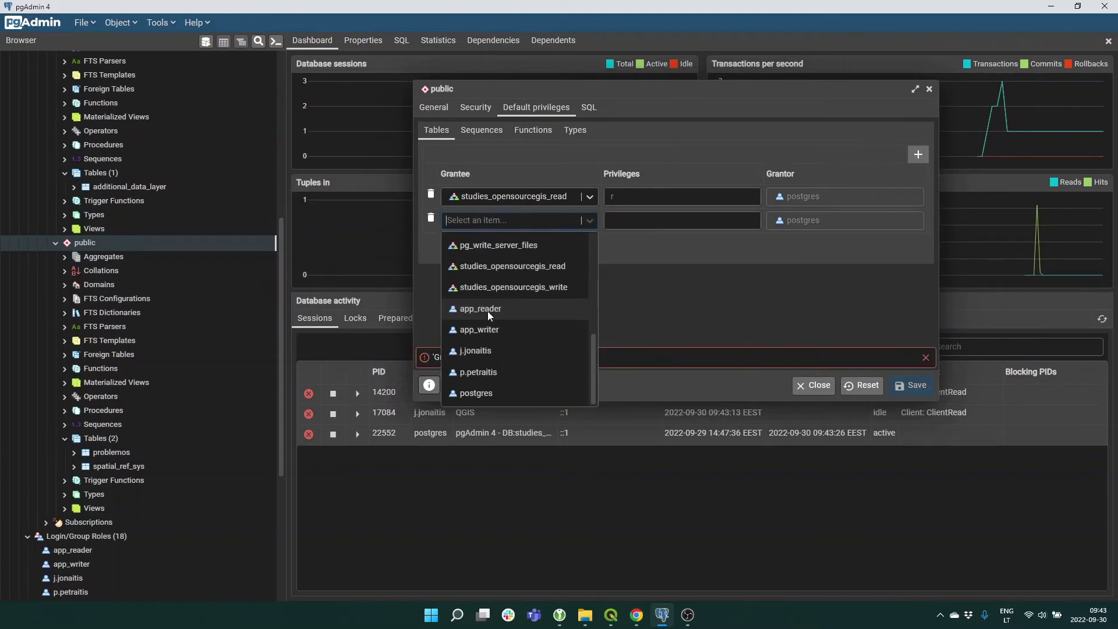
{"action": "left_click", "coordinate": [524, 289]}
{"action": "left_click", "coordinate": [666, 220]}
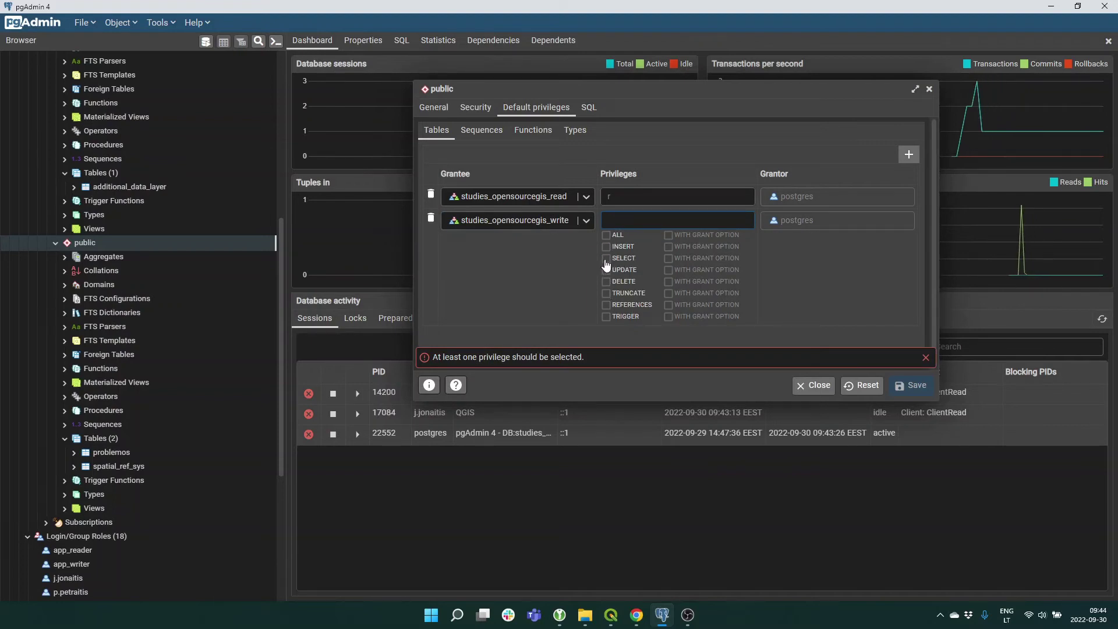
{"action": "left_click", "coordinate": [606, 260]}
{"action": "left_click", "coordinate": [610, 248]}
{"action": "left_click", "coordinate": [610, 271]}
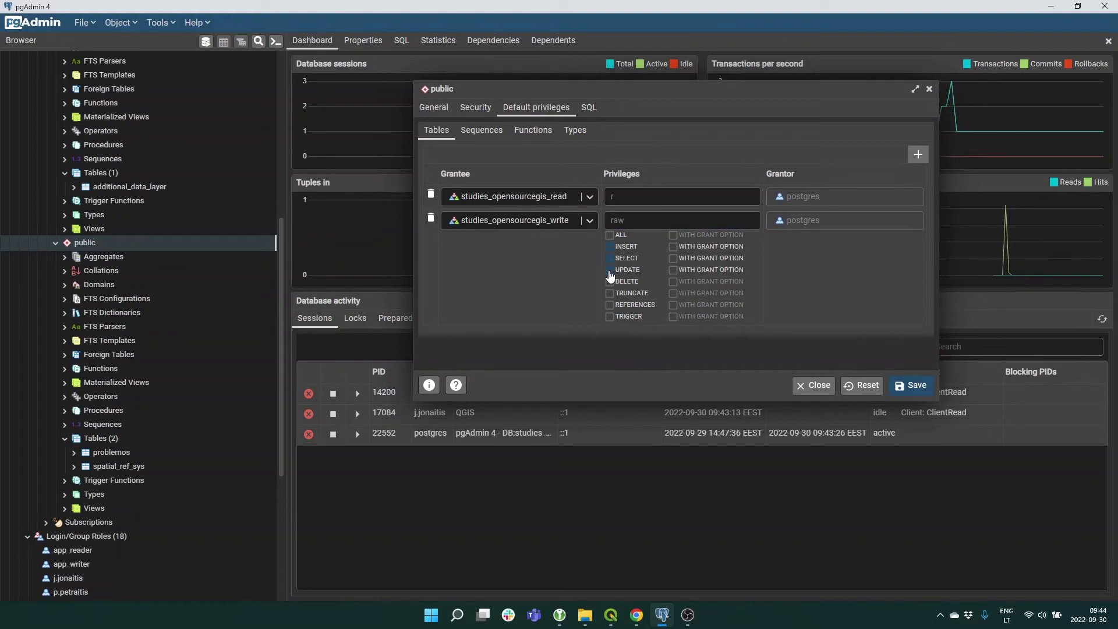
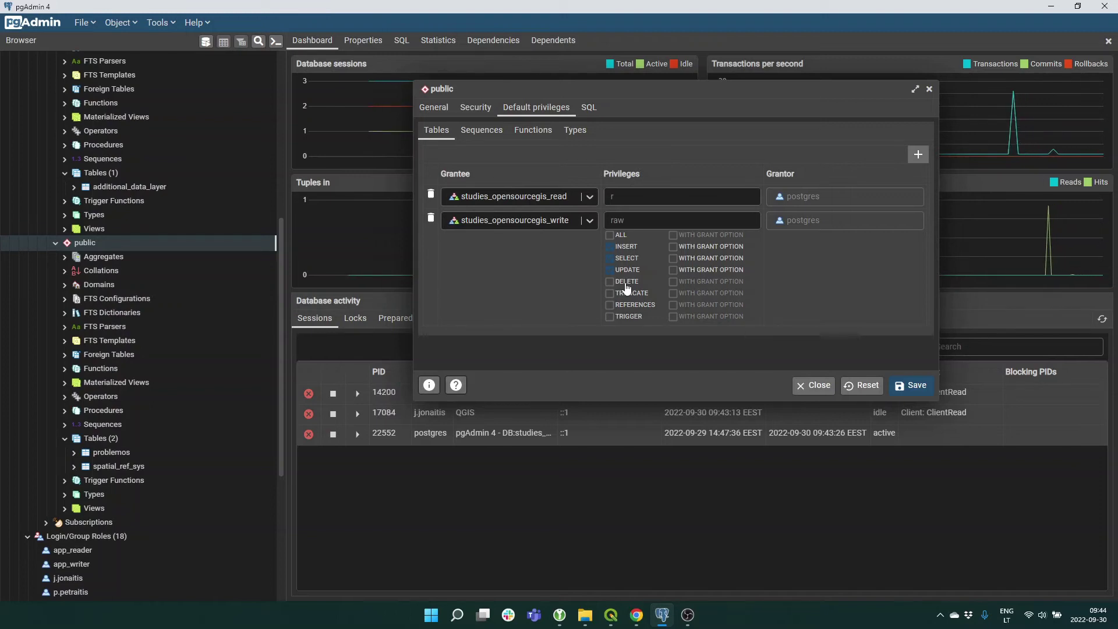
Tick DELETE for studies_opensourcegis_write in public's default table privileges and save.
{"action": "key", "text": "Escape"}
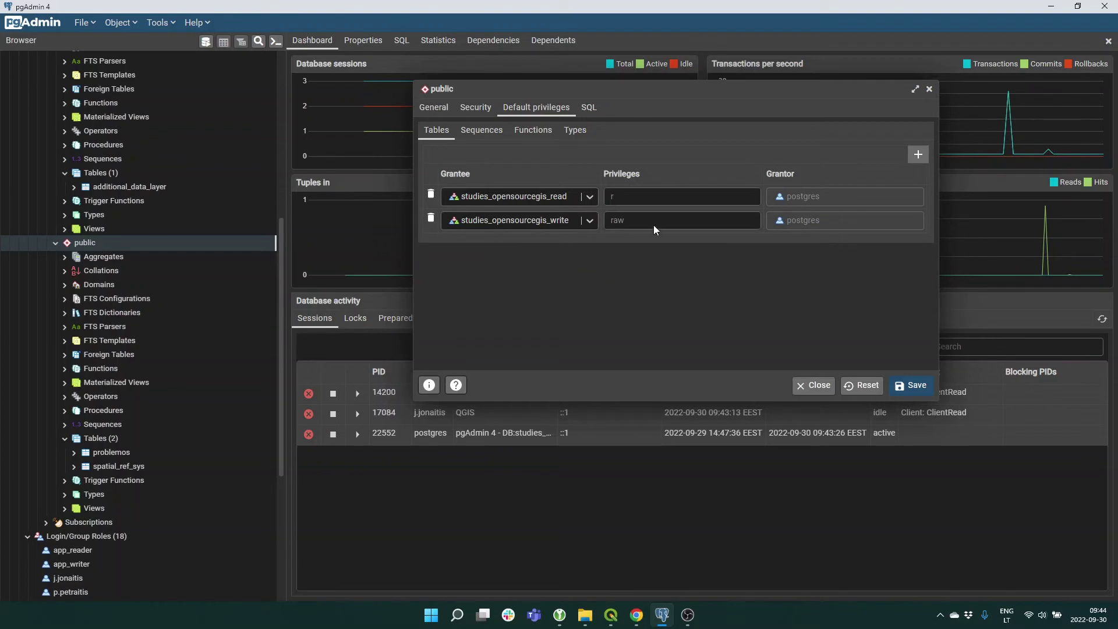
{"action": "left_click", "coordinate": [642, 225]}
{"action": "left_click", "coordinate": [610, 282]}
{"action": "left_click", "coordinate": [633, 362]}
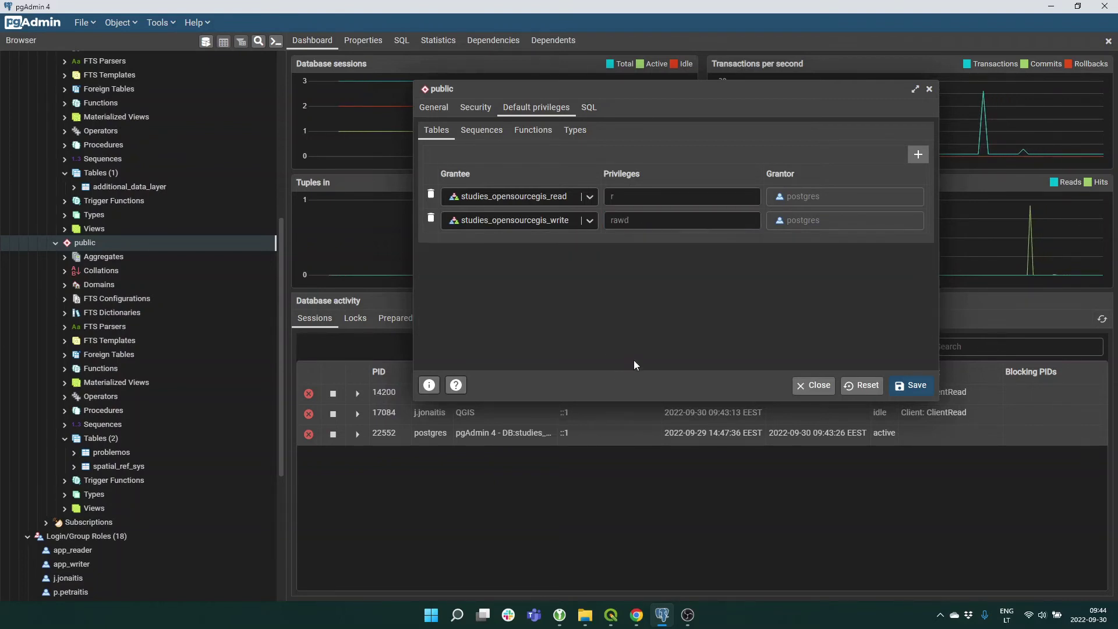
{"action": "left_click", "coordinate": [907, 390]}
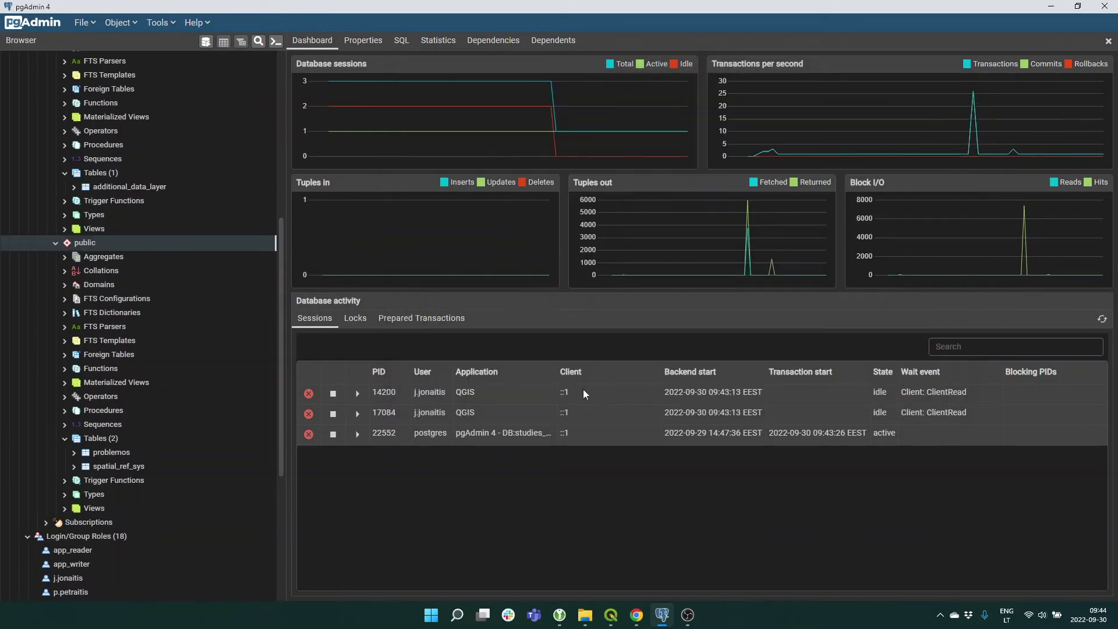
{"action": "left_click", "coordinate": [611, 614]}
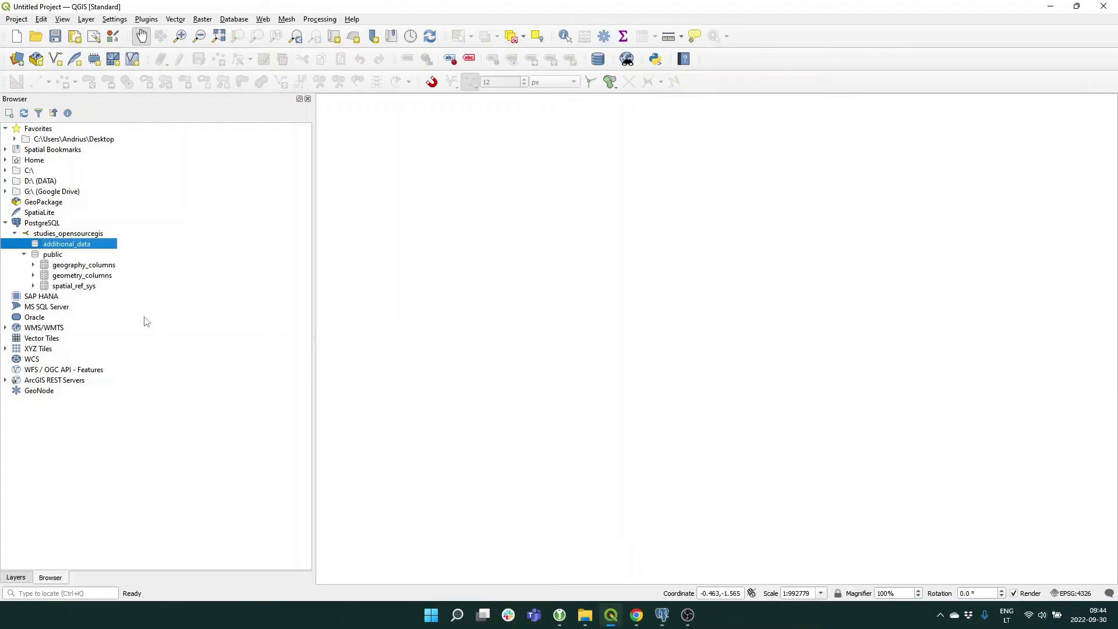
Refresh the public schema in the QGIS Browser, then minimize QGIS.
{"action": "right_click", "coordinate": [57, 260]}
{"action": "left_click", "coordinate": [76, 265]}
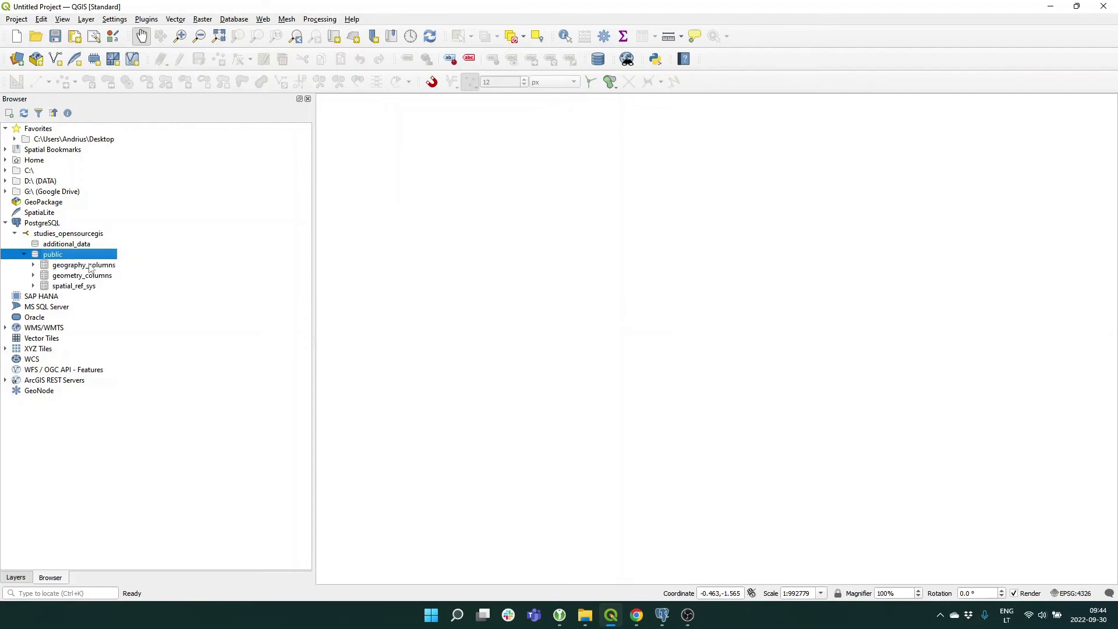
{"action": "left_click", "coordinate": [1052, 11]}
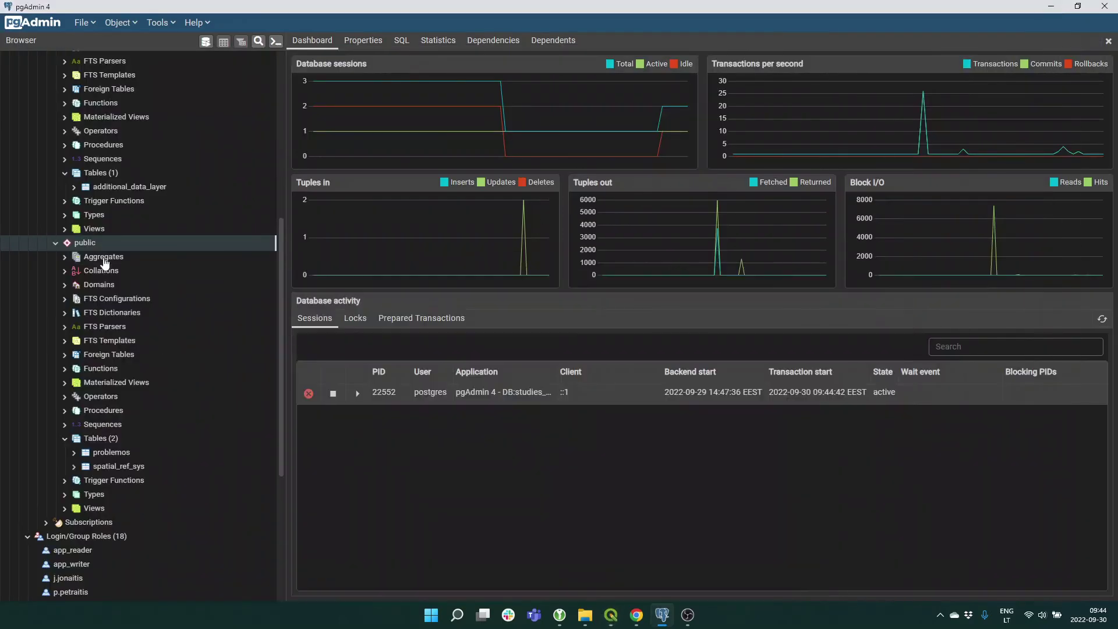
Start the Grant Wizard on public, select all objects, and add grantee studies_opensourcegis_write.
{"action": "right_click", "coordinate": [93, 244]}
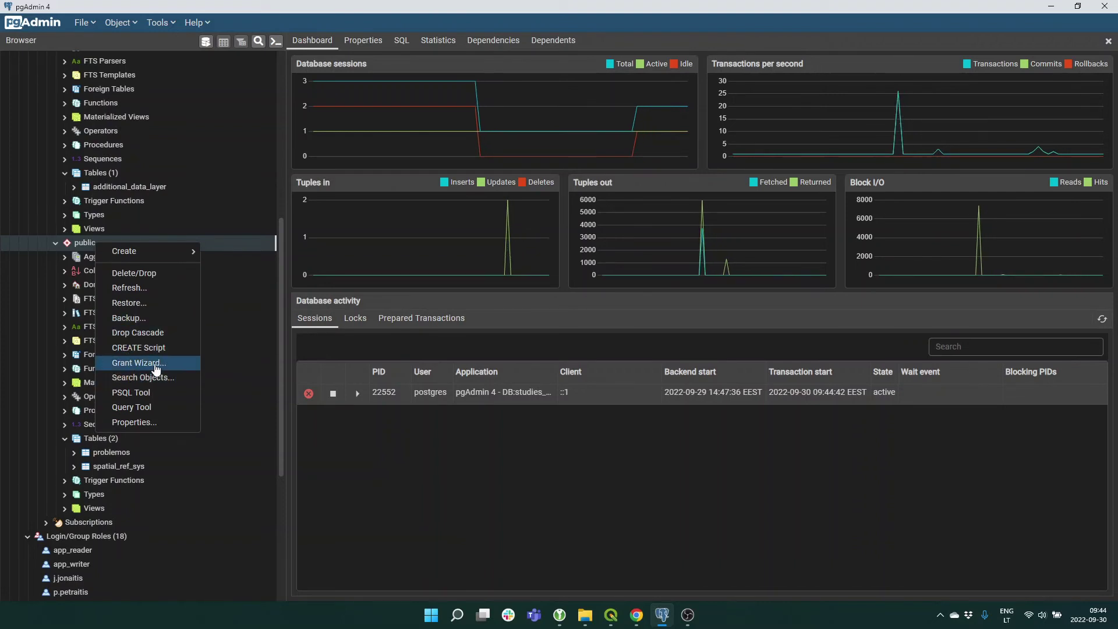
{"action": "left_click", "coordinate": [156, 364]}
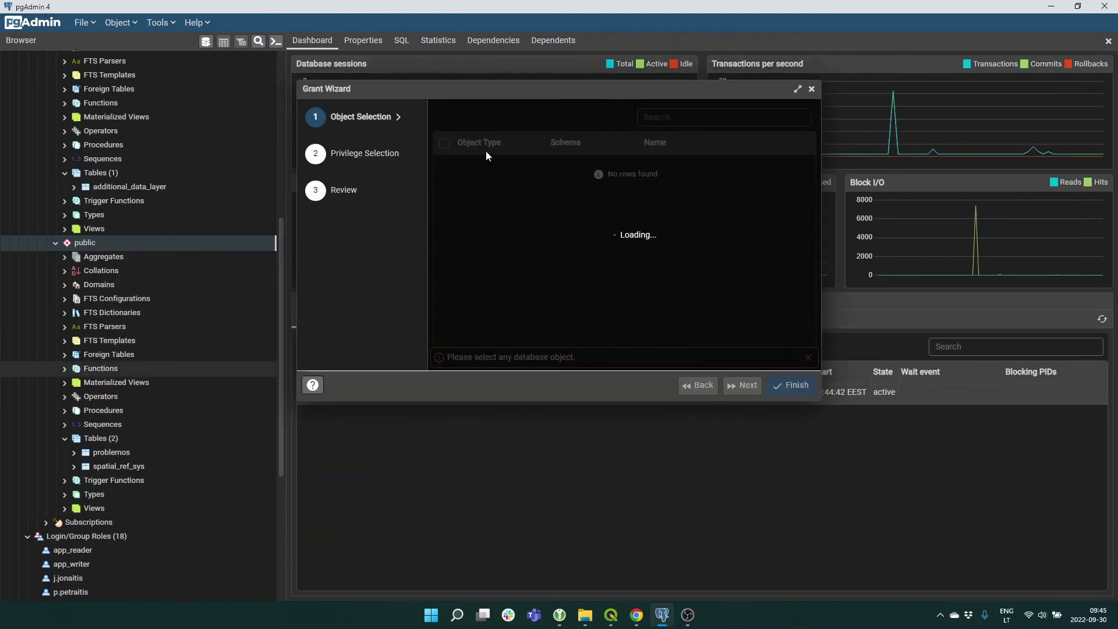
{"action": "left_click", "coordinate": [444, 144]}
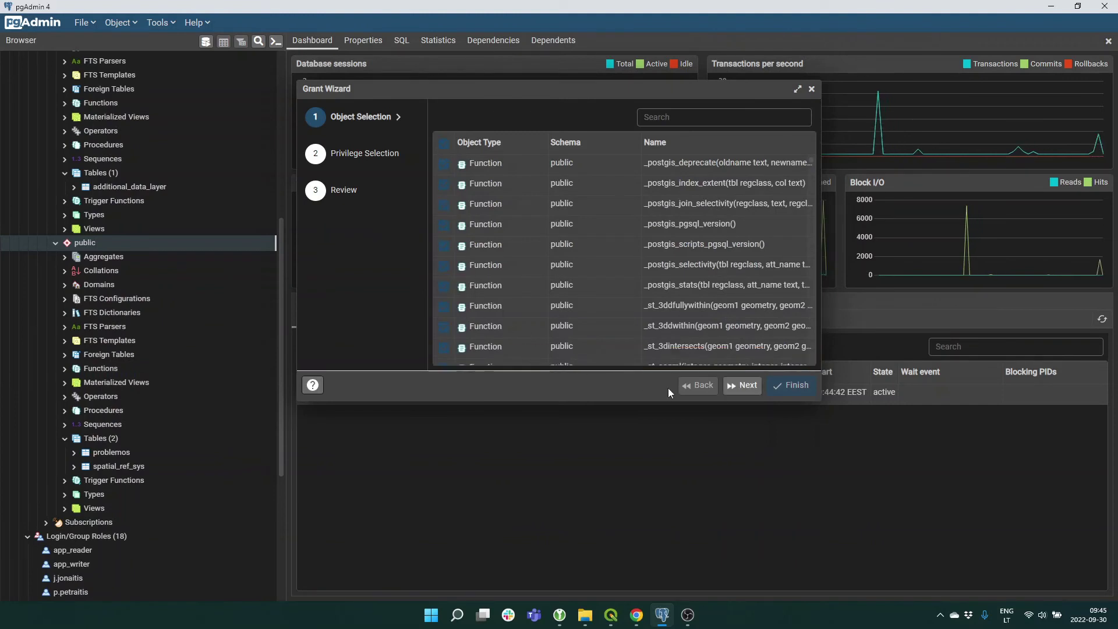
{"action": "left_click", "coordinate": [747, 386]}
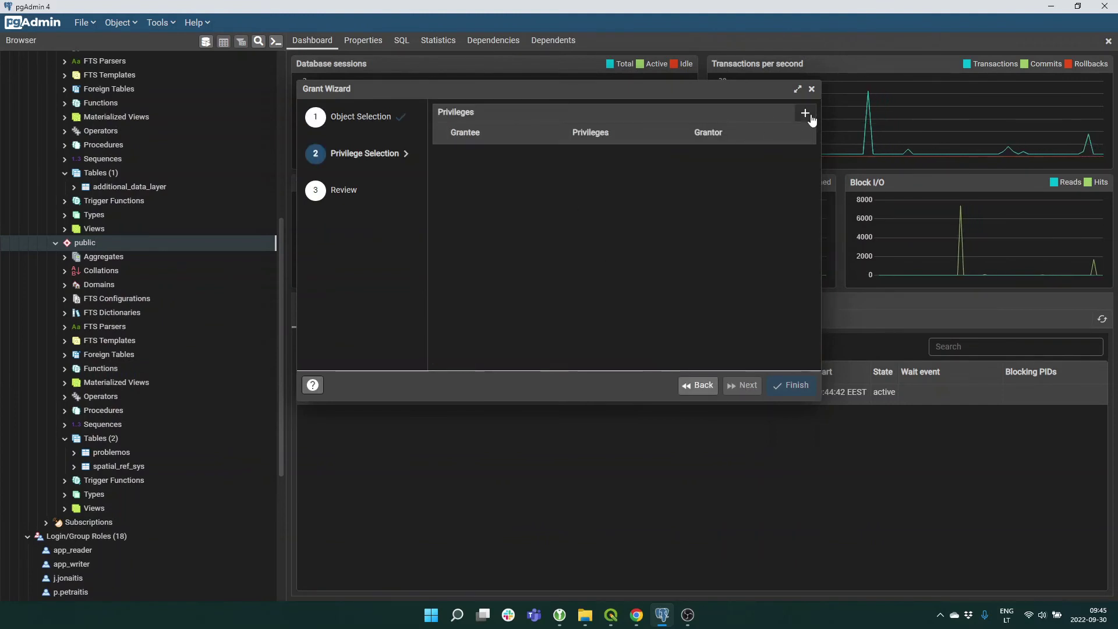
{"action": "left_click", "coordinate": [805, 113]}
{"action": "left_click", "coordinate": [559, 156]}
{"action": "scroll", "coordinate": [504, 229], "scroll_direction": "down", "scroll_amount": 5}
{"action": "left_click", "coordinate": [513, 212]}
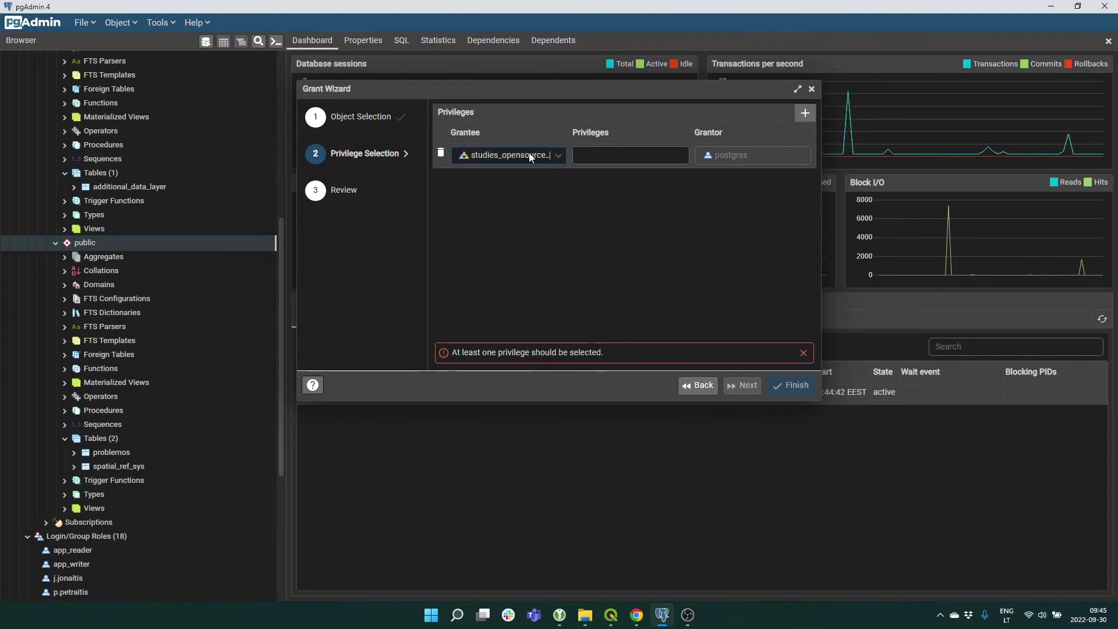
{"action": "left_click_drag", "start_coordinate": [819, 180], "coordinate": [971, 182]}
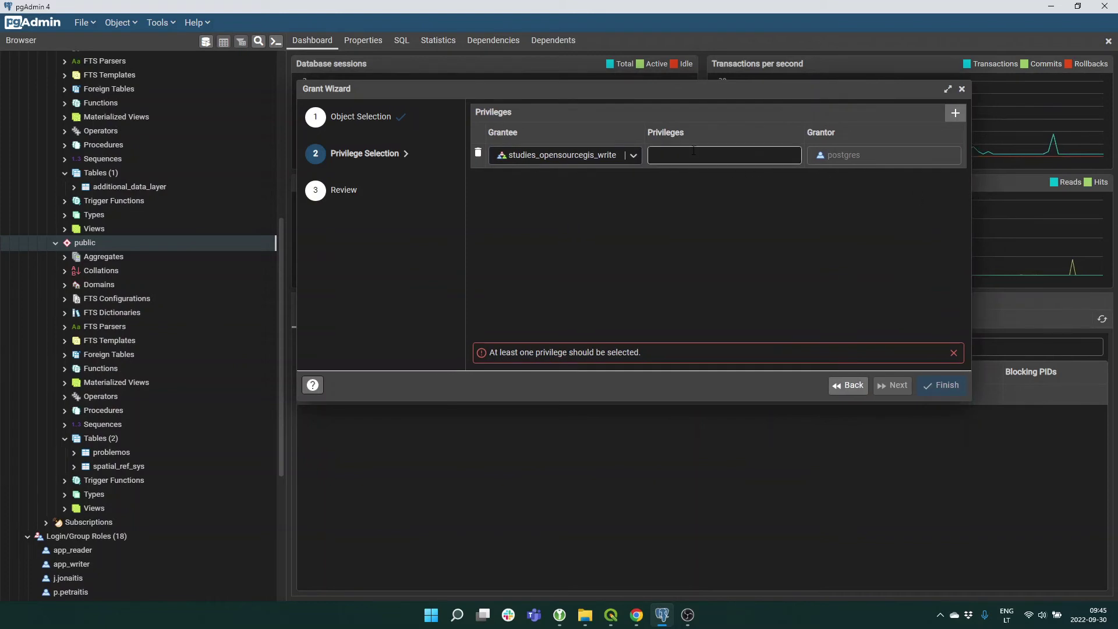
Tick SELECT, UPDATE, USAGE, INSERT and DELETE, then run the generated GRANT statements.
{"action": "left_click", "coordinate": [751, 156]}
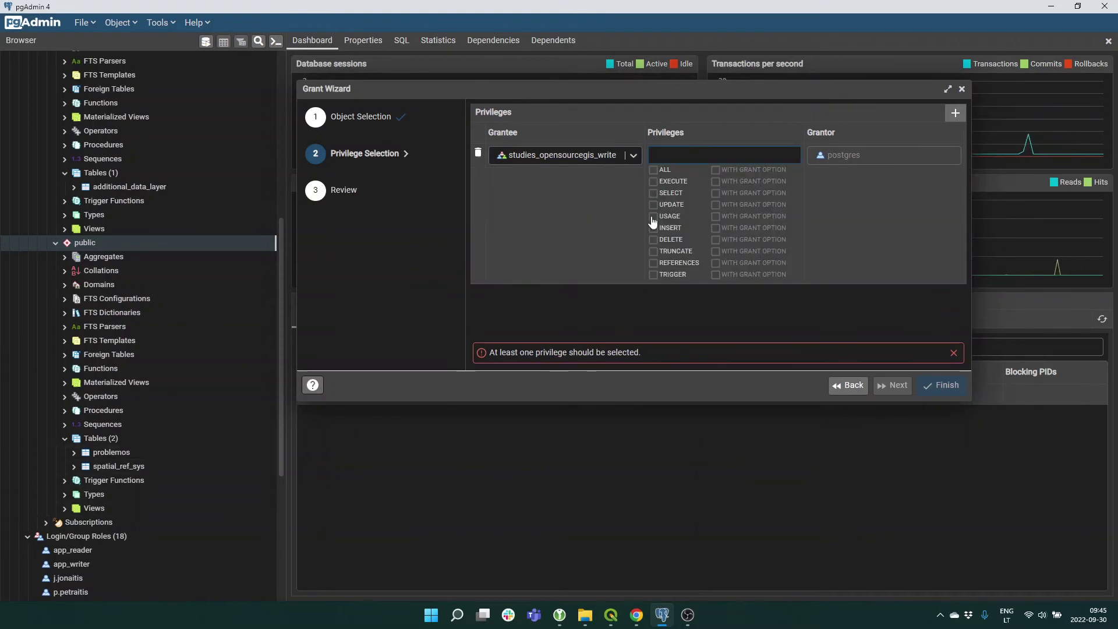
{"action": "left_click", "coordinate": [656, 194]}
{"action": "left_click", "coordinate": [654, 205]}
{"action": "left_click", "coordinate": [653, 218]}
{"action": "left_click", "coordinate": [654, 228]}
{"action": "left_click", "coordinate": [653, 240]}
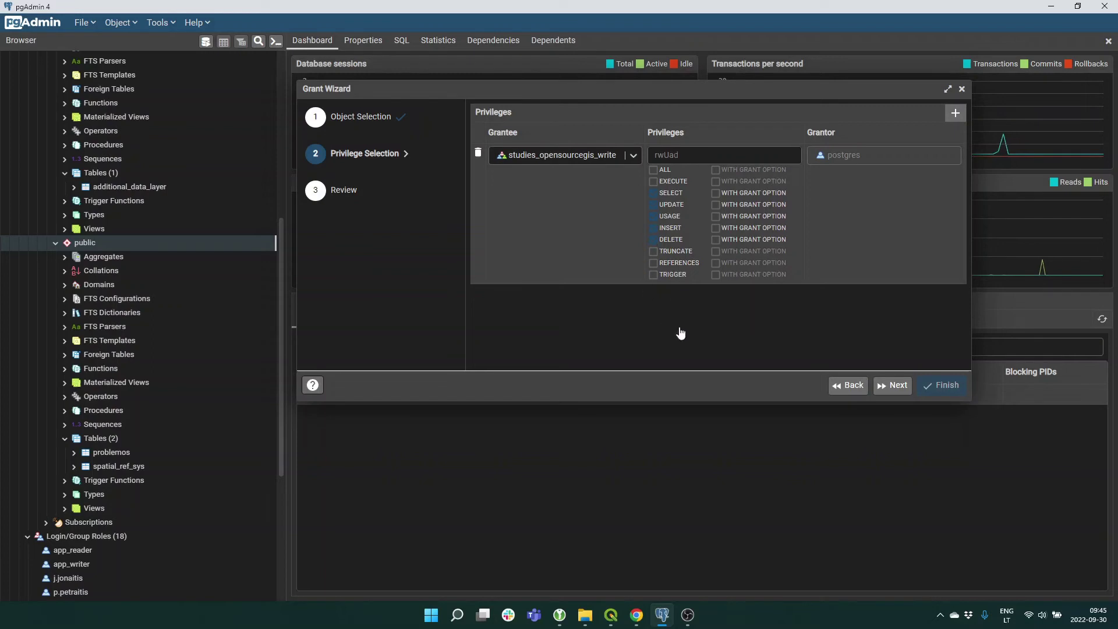
{"action": "left_click", "coordinate": [891, 388]}
{"action": "left_click", "coordinate": [891, 387]}
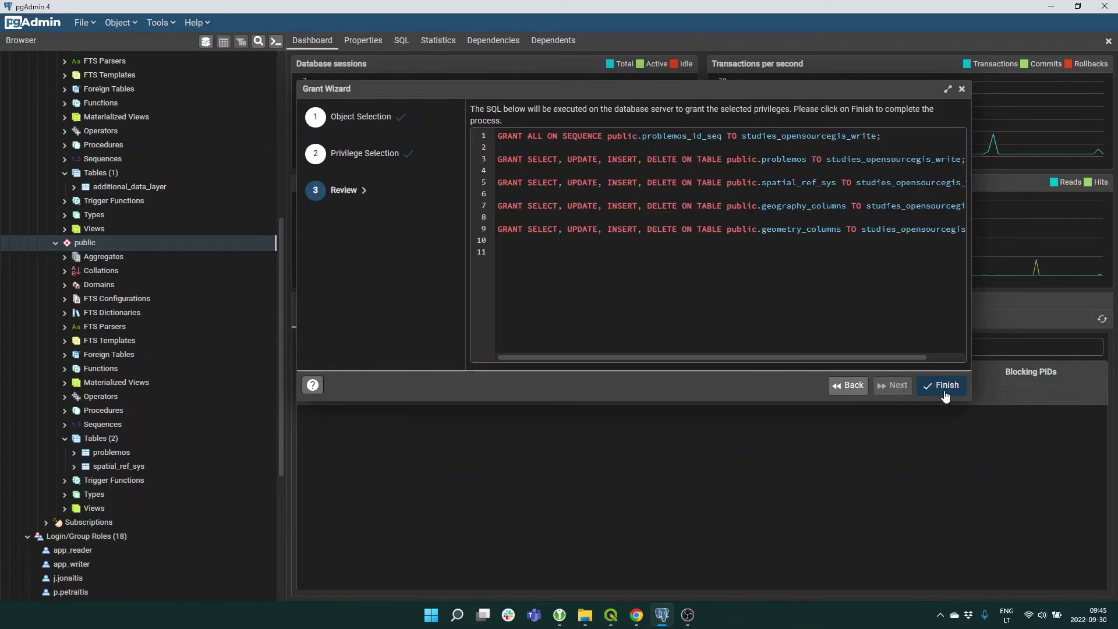
{"action": "left_click", "coordinate": [943, 386]}
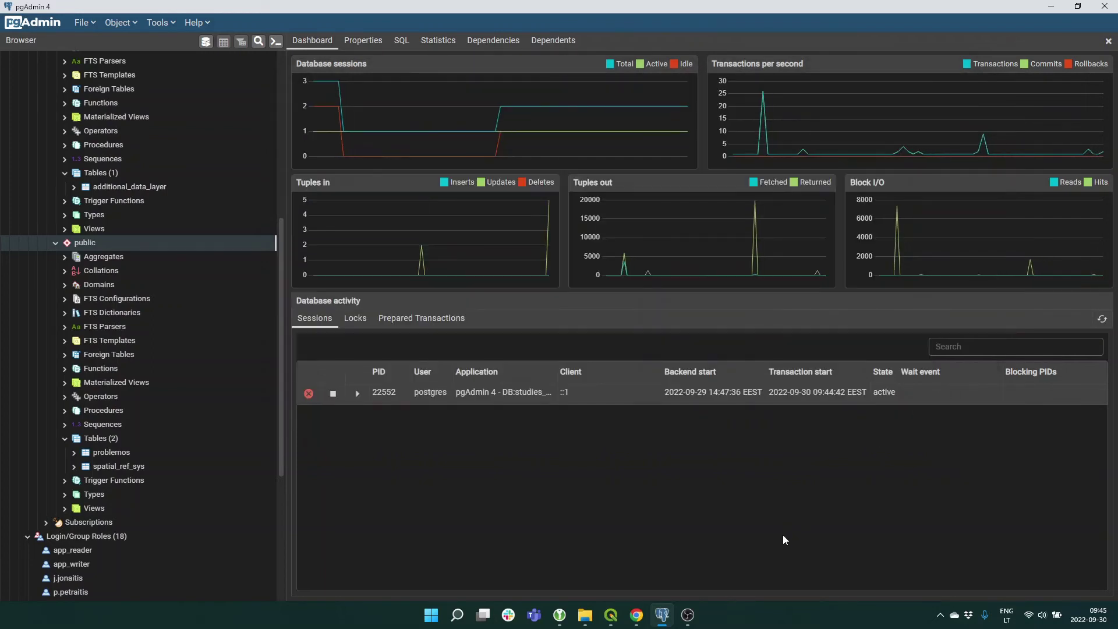
{"action": "left_click", "coordinate": [611, 614]}
Refresh public in the Browser and add the problemos table to the map.
{"action": "right_click", "coordinate": [62, 257]}
{"action": "left_click", "coordinate": [74, 261]}
{"action": "left_click_drag", "start_coordinate": [71, 291], "coordinate": [589, 342]}
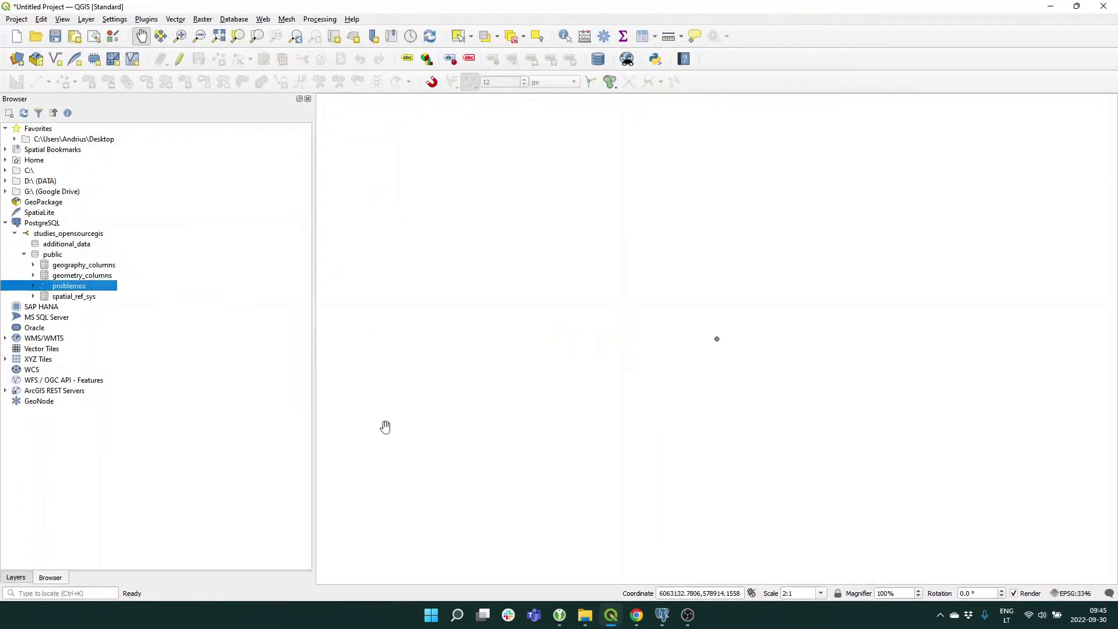
{"action": "left_click", "coordinate": [16, 577]}
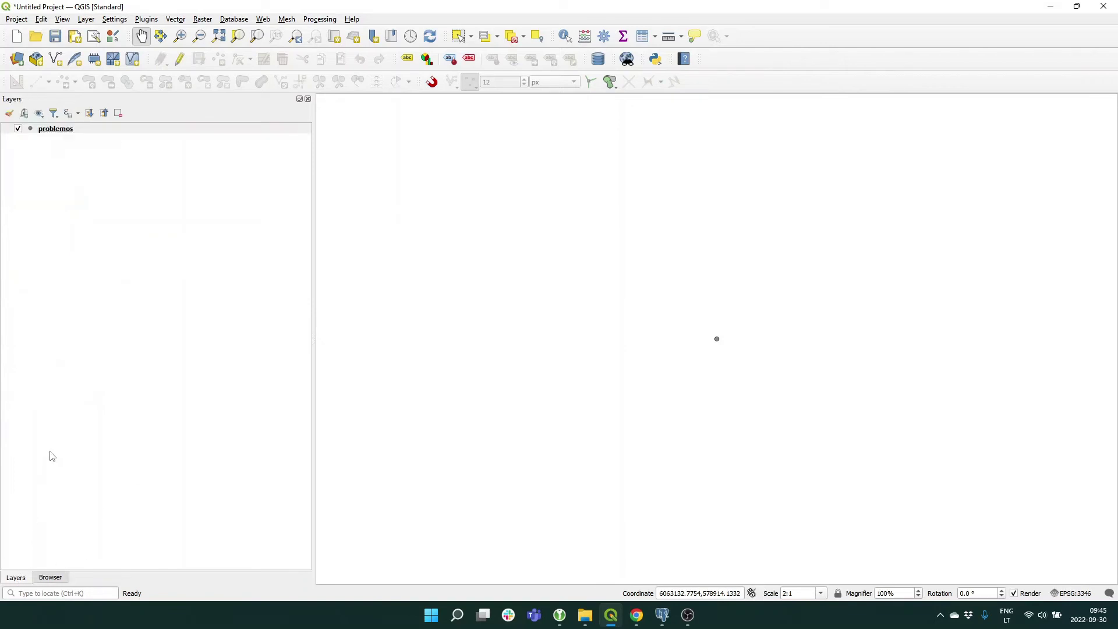
Add geoportal.lt gisc_pagrindinis (All layers) as a base map below problemos.
{"action": "left_click", "coordinate": [50, 577]}
{"action": "left_click", "coordinate": [6, 391]}
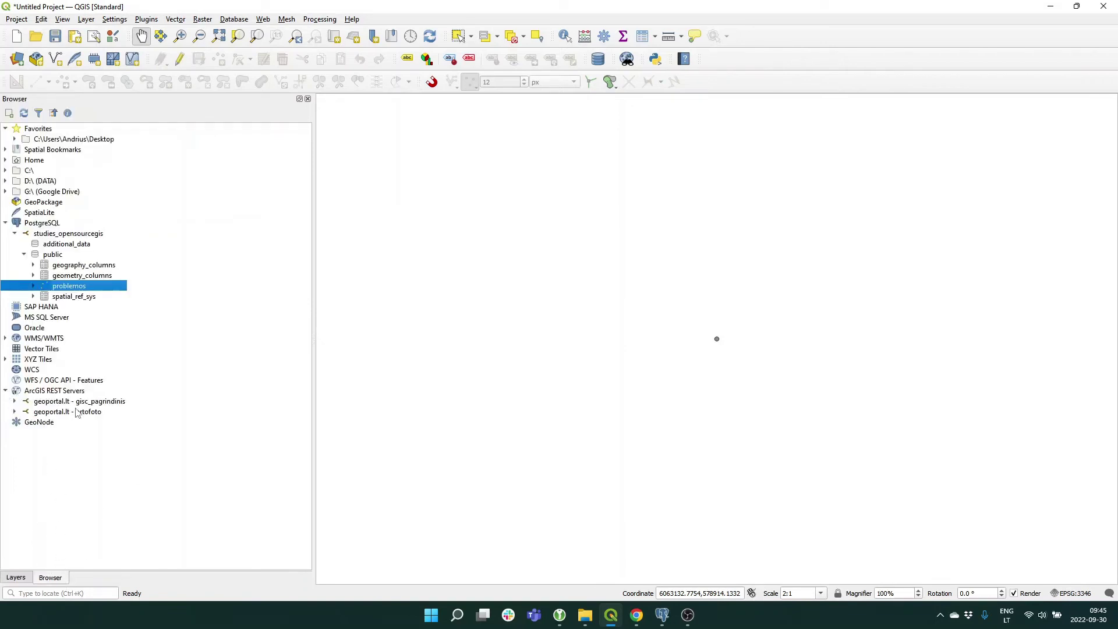
{"action": "left_click_drag", "start_coordinate": [86, 403], "coordinate": [641, 460]}
{"action": "left_click", "coordinate": [14, 402]}
{"action": "left_click", "coordinate": [16, 577]}
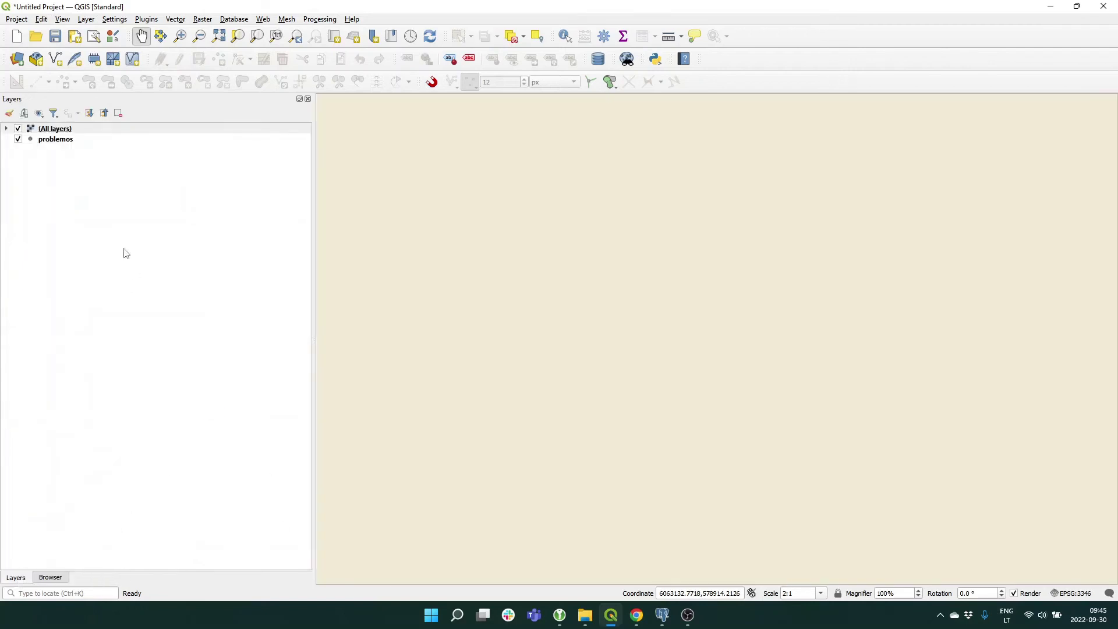
{"action": "left_click_drag", "start_coordinate": [65, 130], "coordinate": [70, 164]}
{"action": "scroll", "coordinate": [652, 404], "scroll_direction": "down", "scroll_amount": 4}
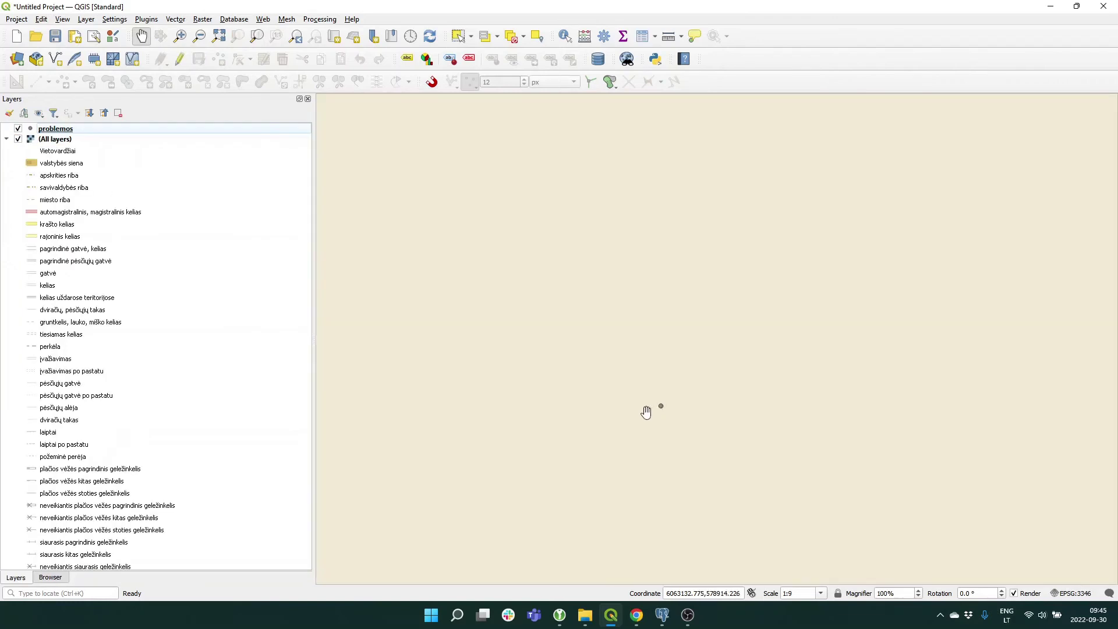
{"action": "left_click", "coordinate": [7, 140]}
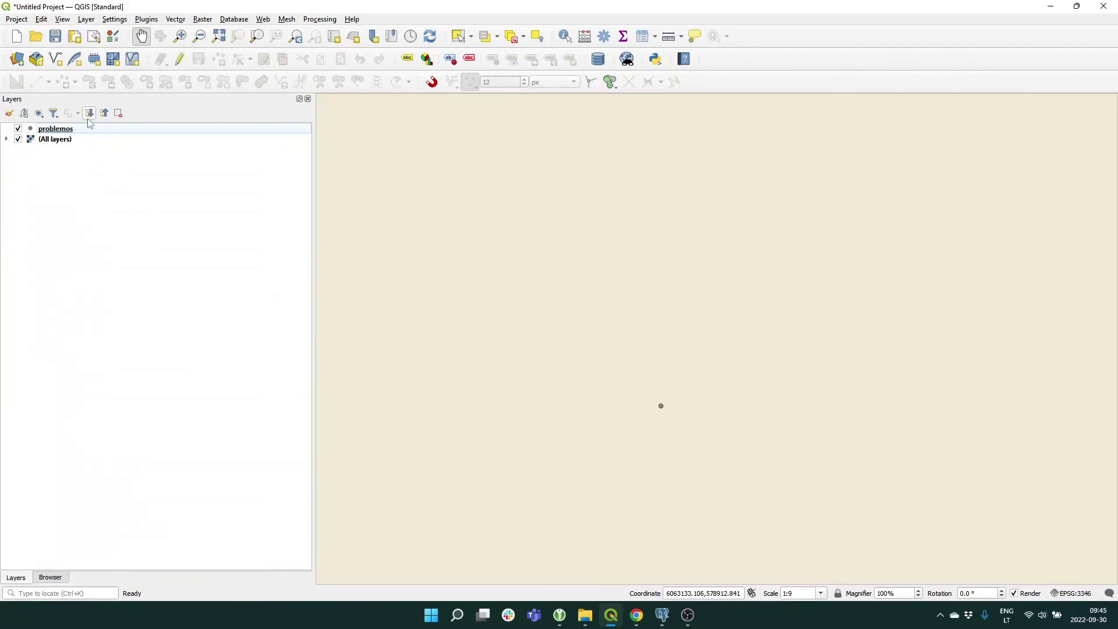
Put the problemos layer into editing mode with Add Point Feature active.
{"action": "left_click", "coordinate": [65, 132]}
{"action": "left_click", "coordinate": [179, 59]}
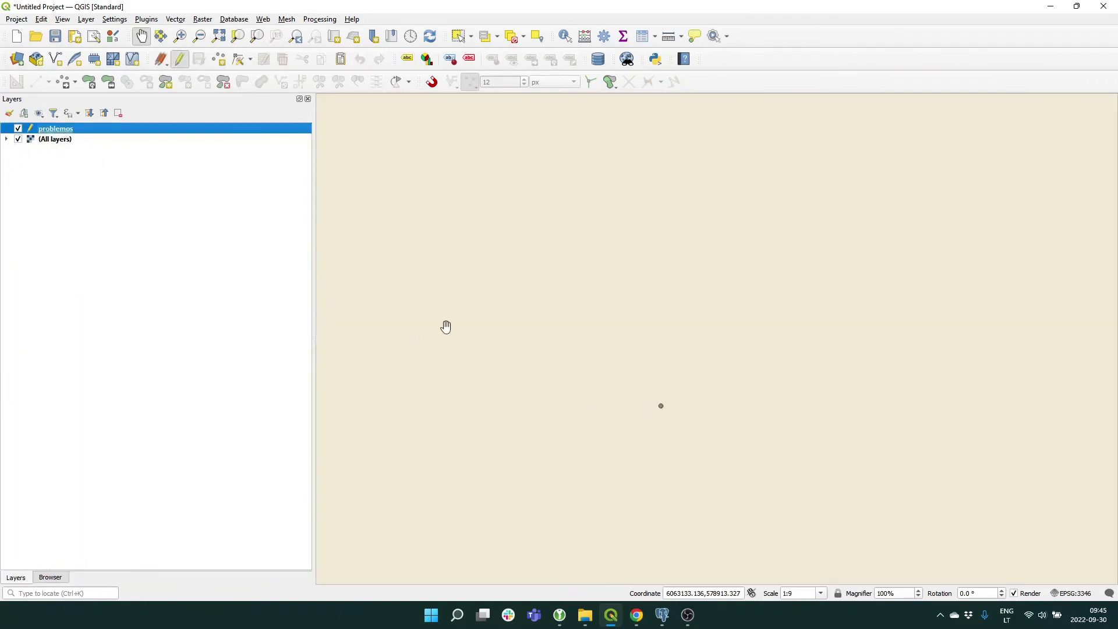
{"action": "scroll", "coordinate": [447, 326], "scroll_direction": "down", "scroll_amount": 6}
{"action": "left_click", "coordinate": [218, 58]}
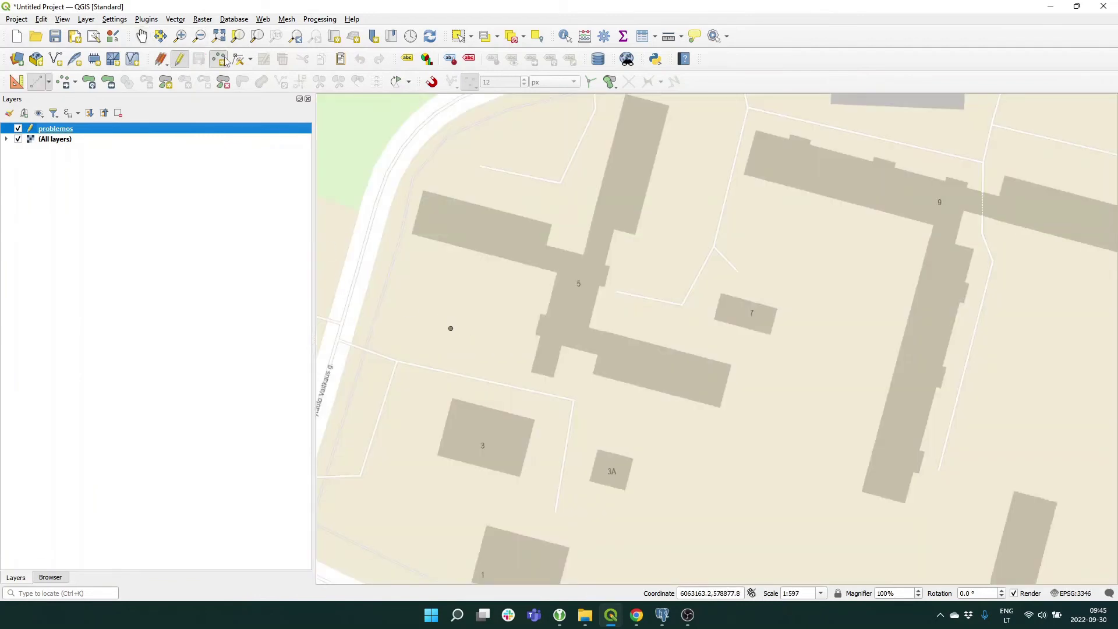
Place a point with name 'test', type 2, description 'te', create_time the 30th, and a creator value.
{"action": "left_click", "coordinate": [760, 317]}
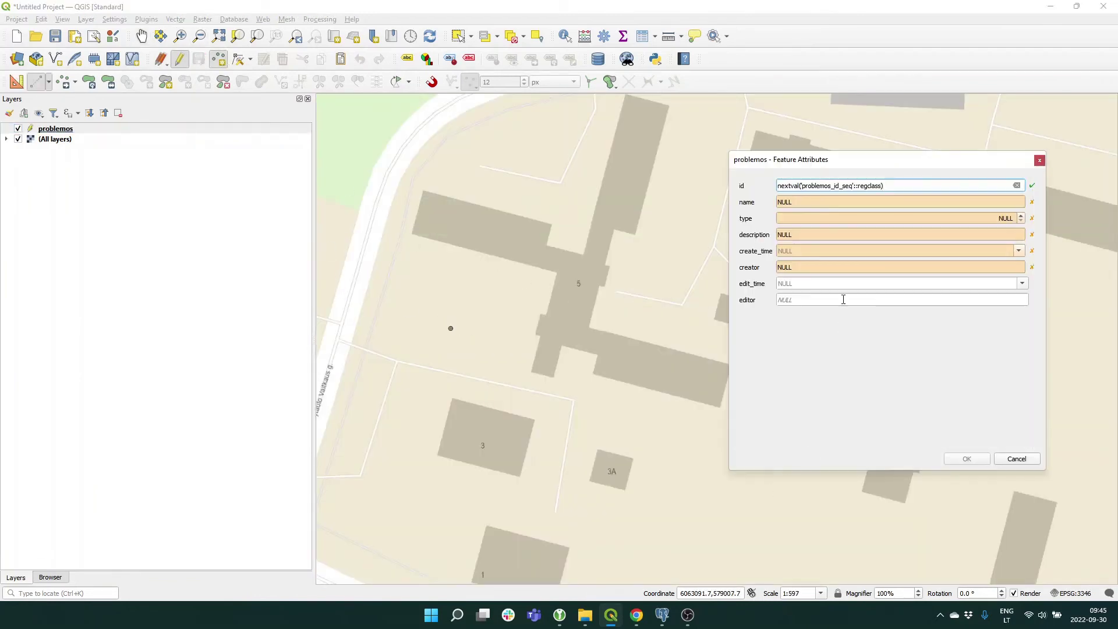
{"action": "key", "text": "Tab"}
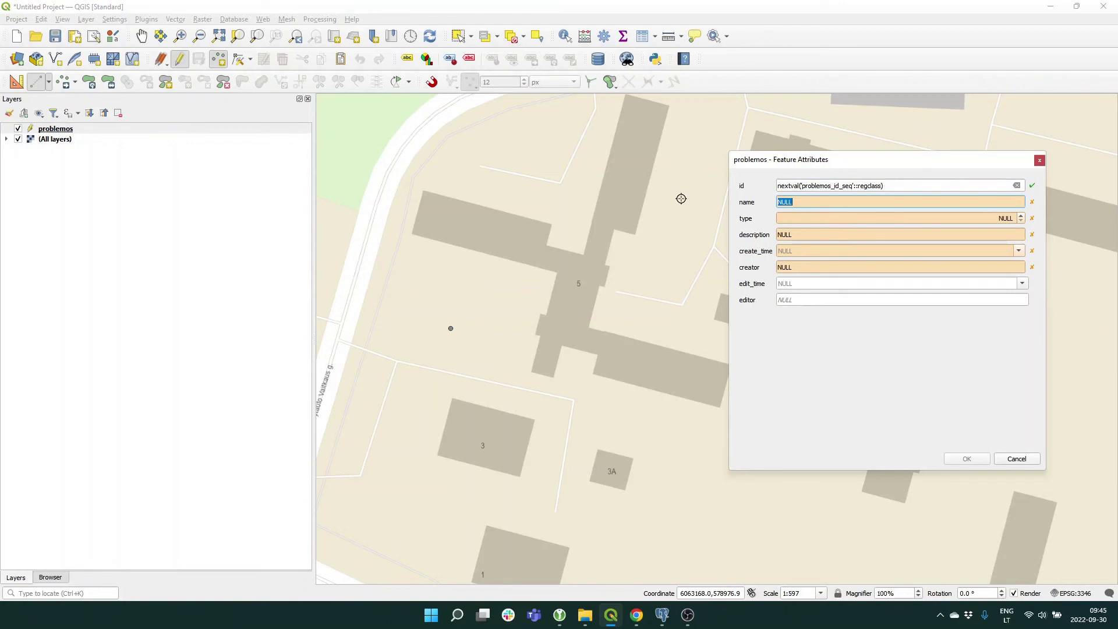
{"action": "type", "text": "test"}
{"action": "left_click", "coordinate": [798, 221]}
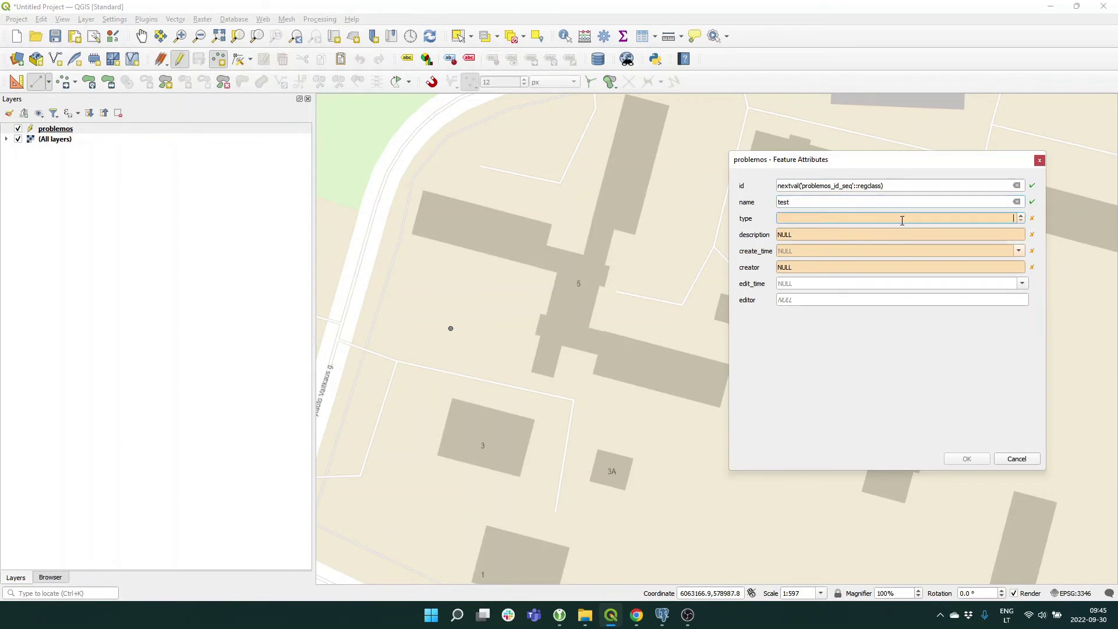
{"action": "type", "text": "2"}
{"action": "left_click", "coordinate": [826, 236]}
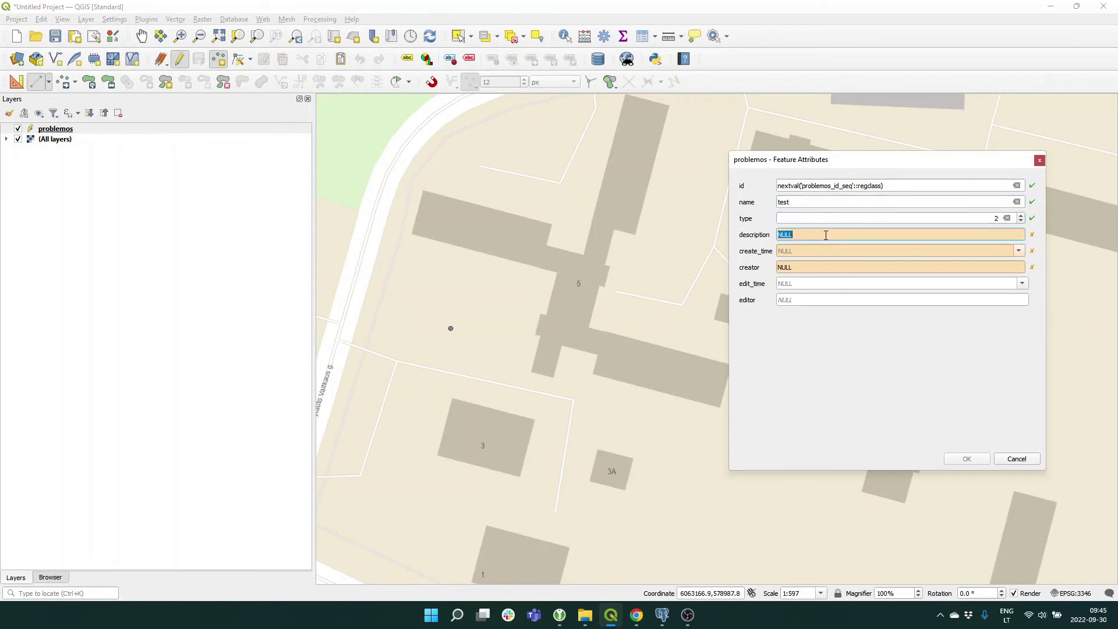
{"action": "type", "text": "test description"}
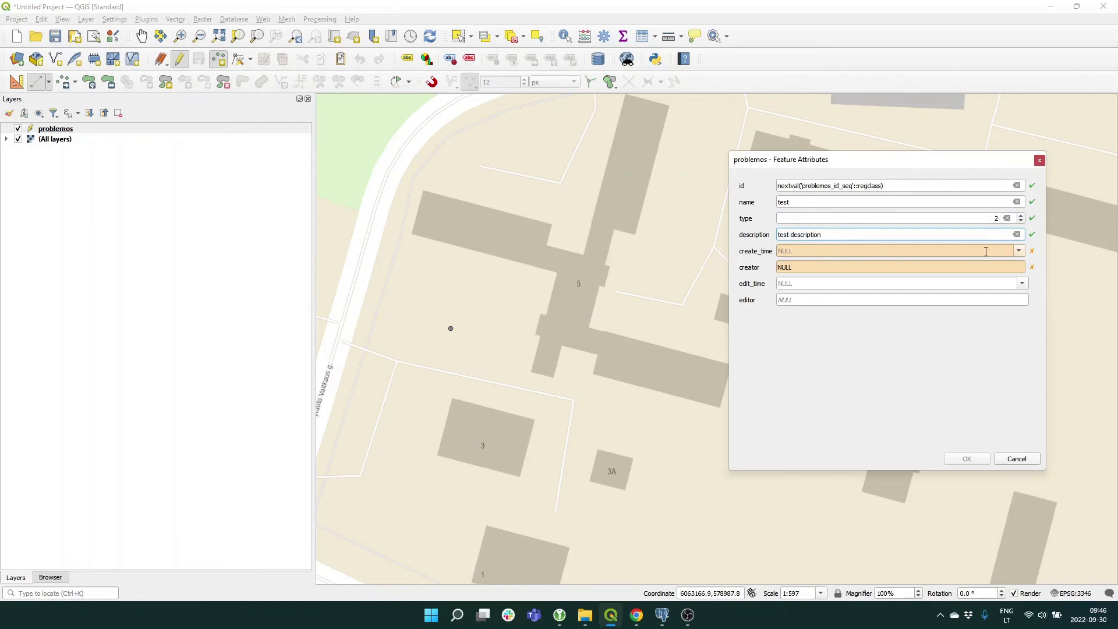
{"action": "left_click", "coordinate": [1019, 253]}
{"action": "left_click", "coordinate": [867, 331]}
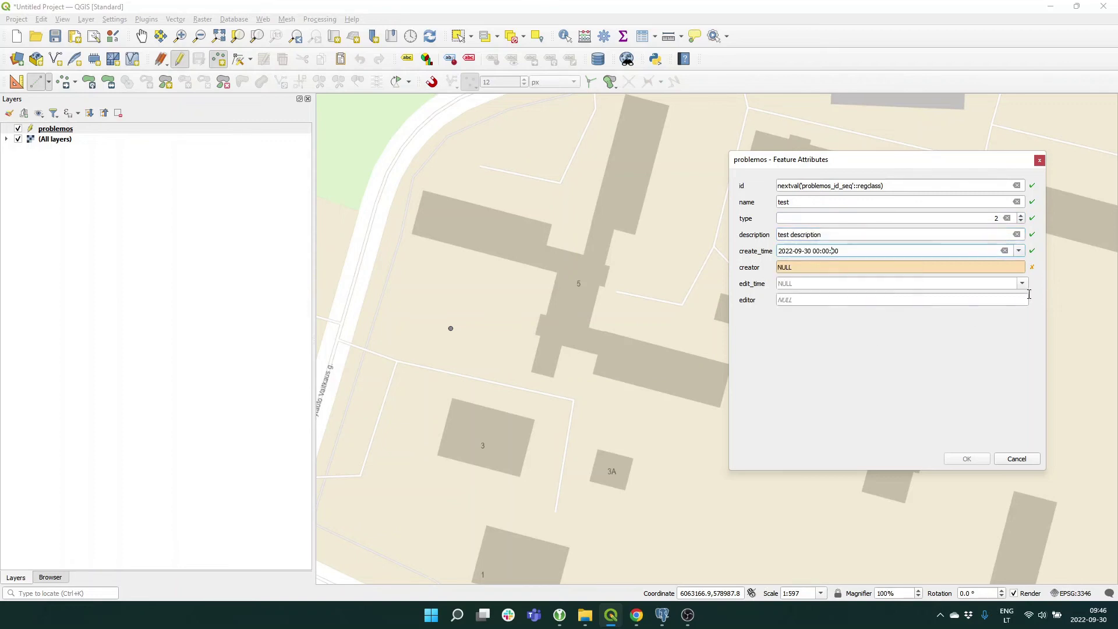
{"action": "left_click", "coordinate": [1004, 272]}
{"action": "type", "text": "a."}
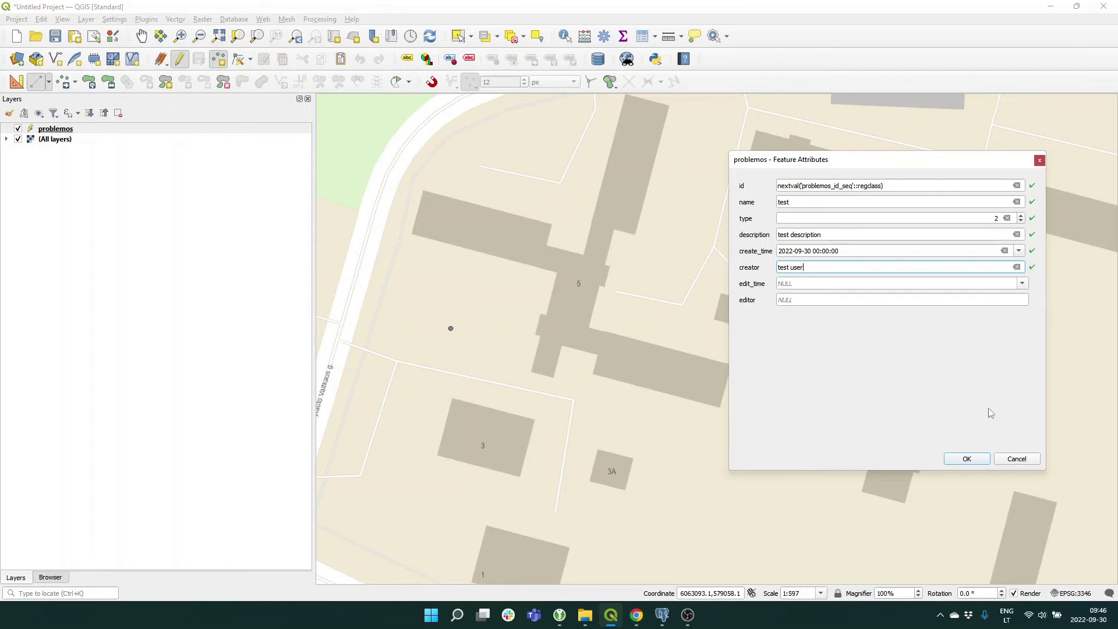
{"action": "left_click", "coordinate": [966, 464]}
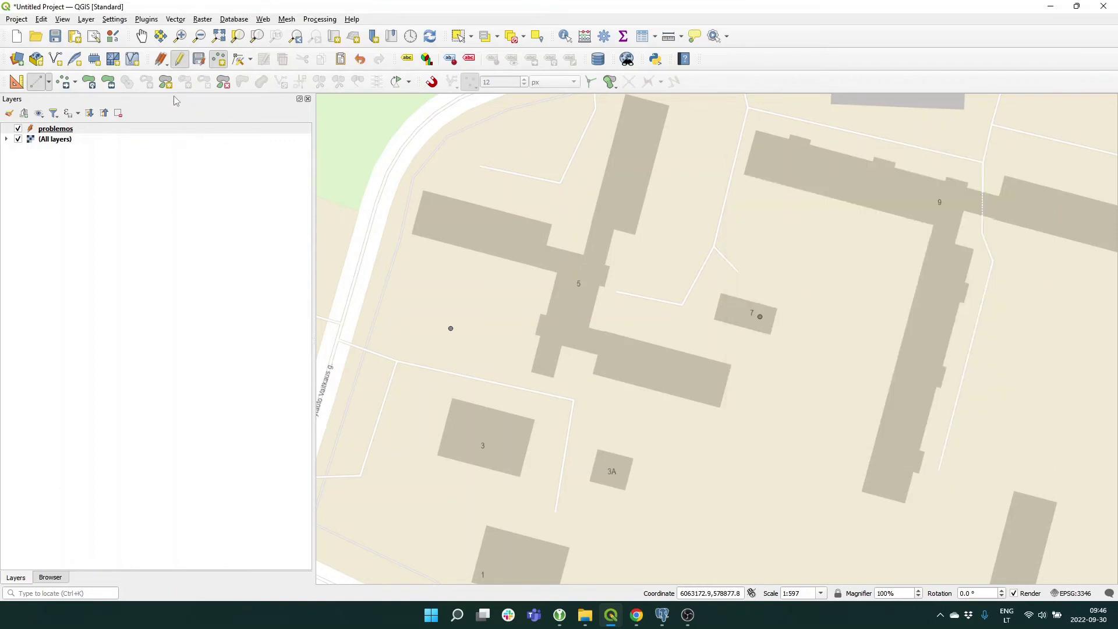
Save the problemos edits, stop editing, and return to pgAdmin.
{"action": "left_click", "coordinate": [197, 63]}
{"action": "left_click", "coordinate": [180, 61]}
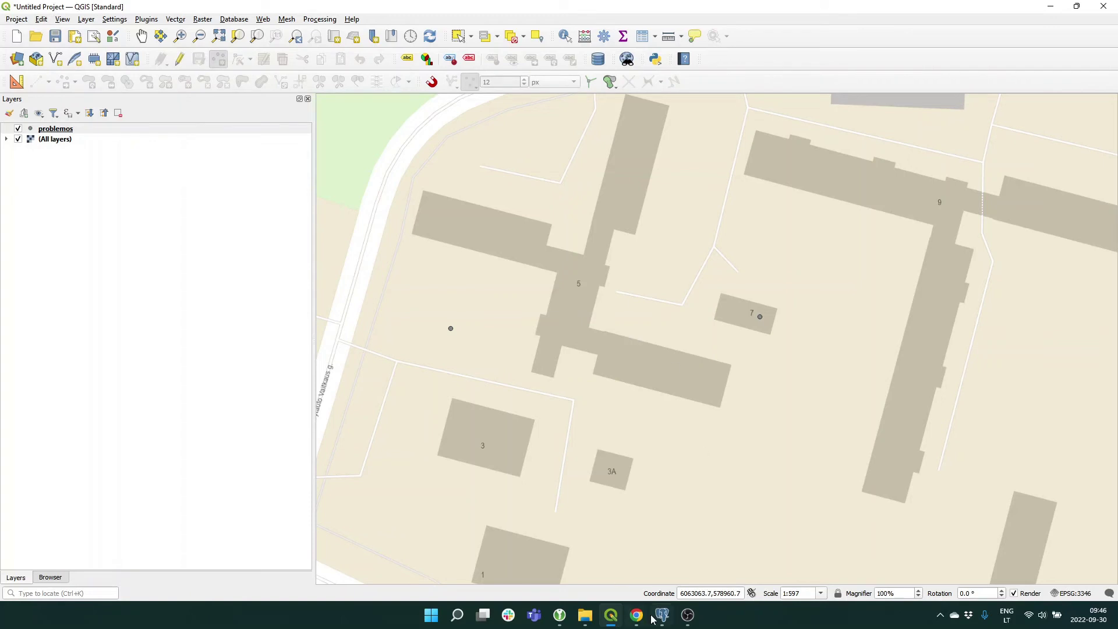
{"action": "left_click", "coordinate": [50, 578]}
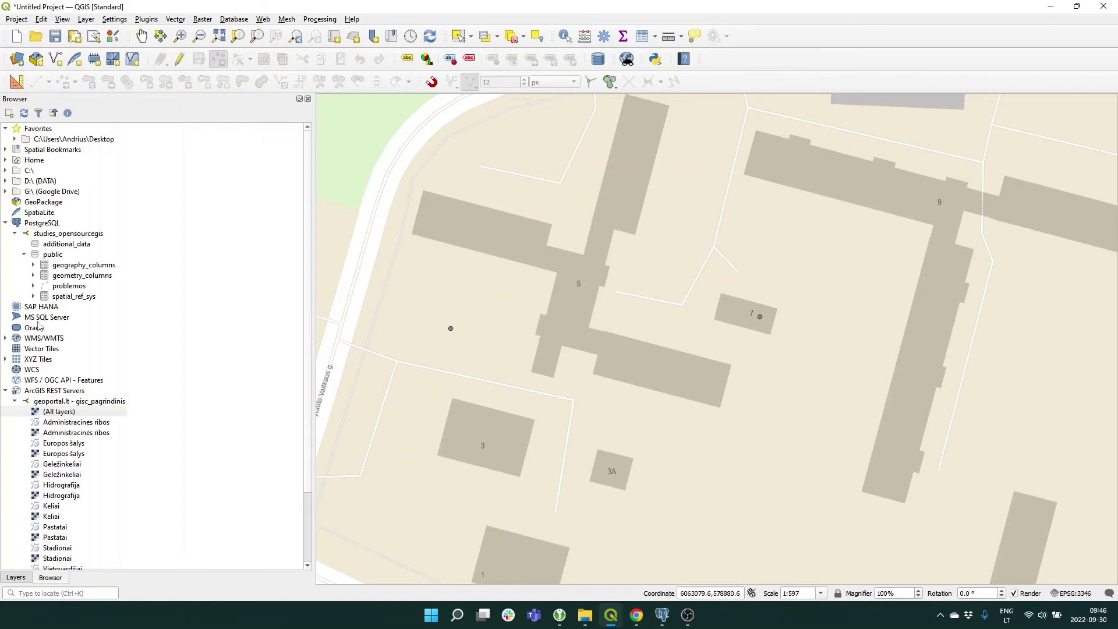
{"action": "right_click", "coordinate": [79, 234]}
{"action": "key", "text": "Escape"}
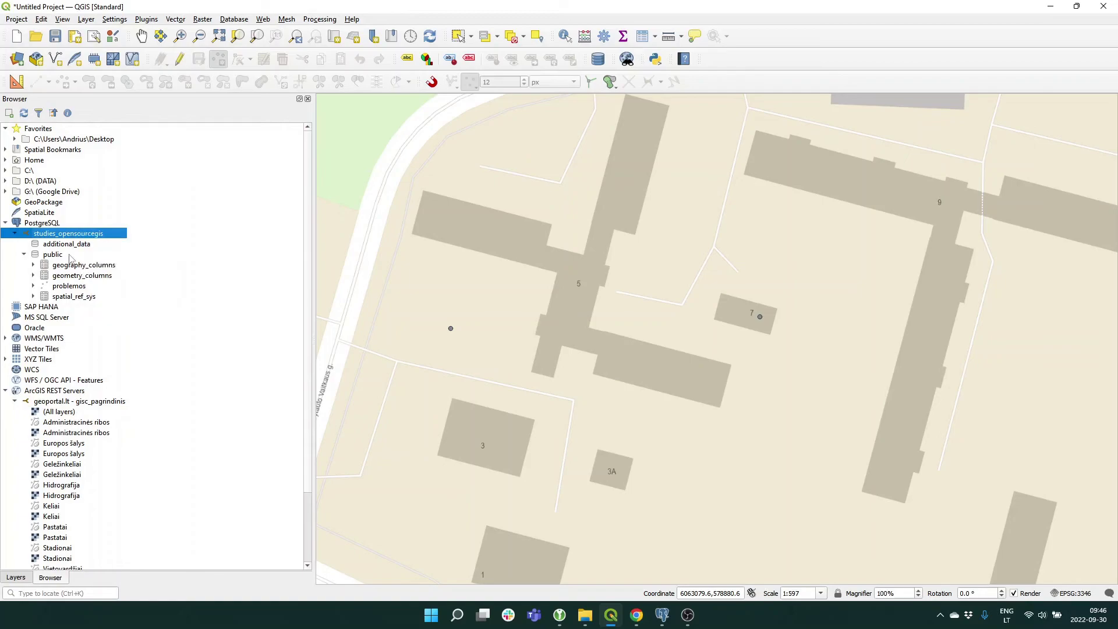
{"action": "left_click", "coordinate": [662, 615]}
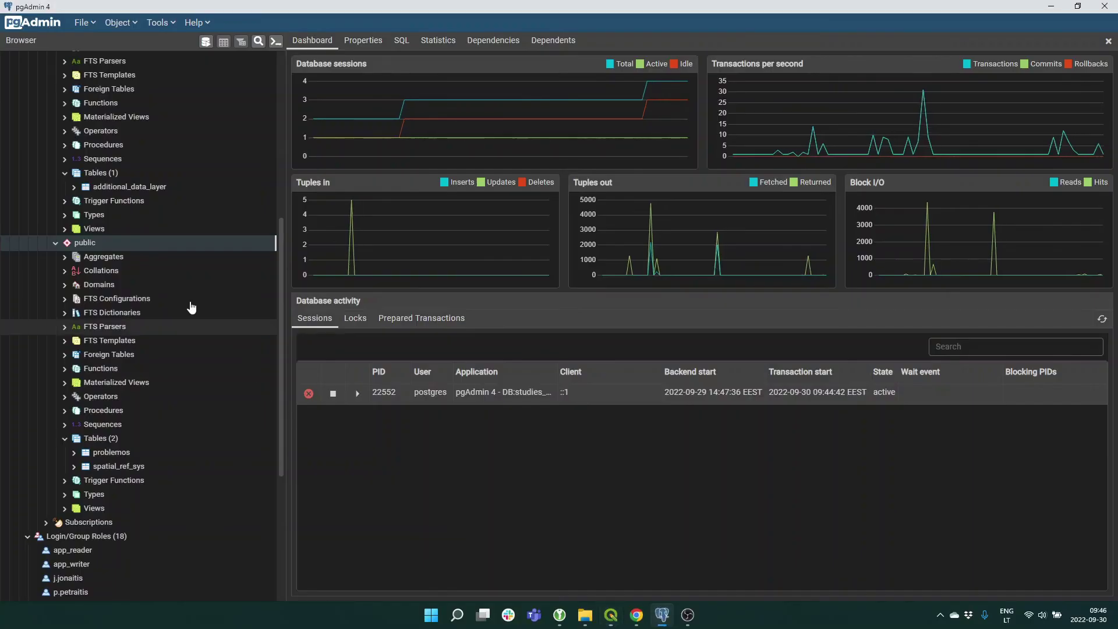
In additional_data's Security properties, add studies_opensourcegis_write with USAGE privilege.
{"action": "scroll", "coordinate": [175, 303], "scroll_direction": "up", "scroll_amount": 3}
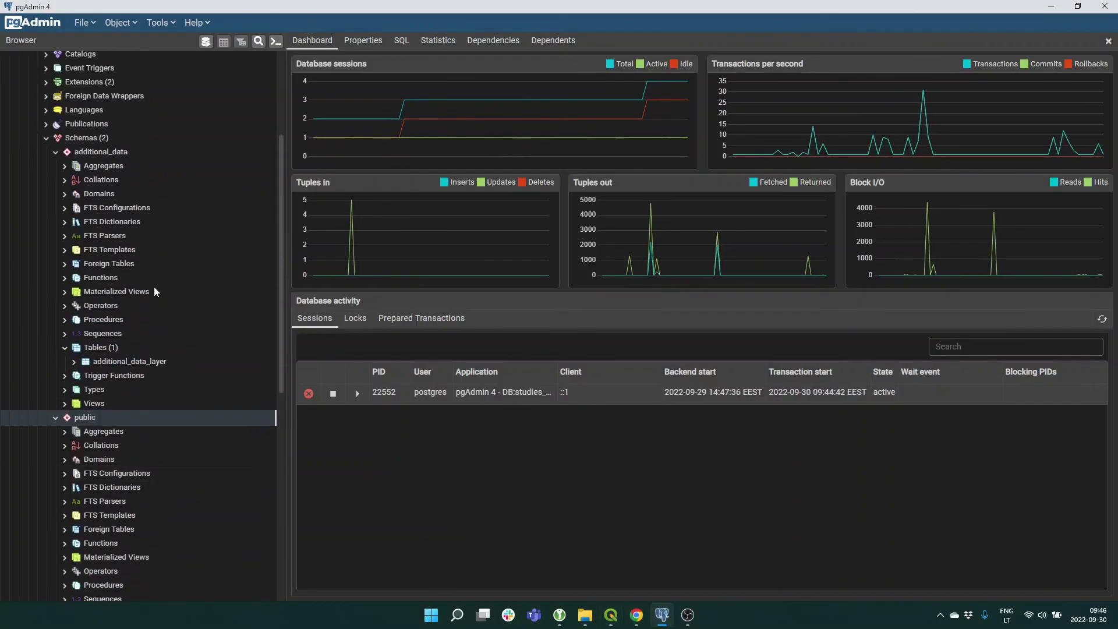
{"action": "right_click", "coordinate": [97, 154]}
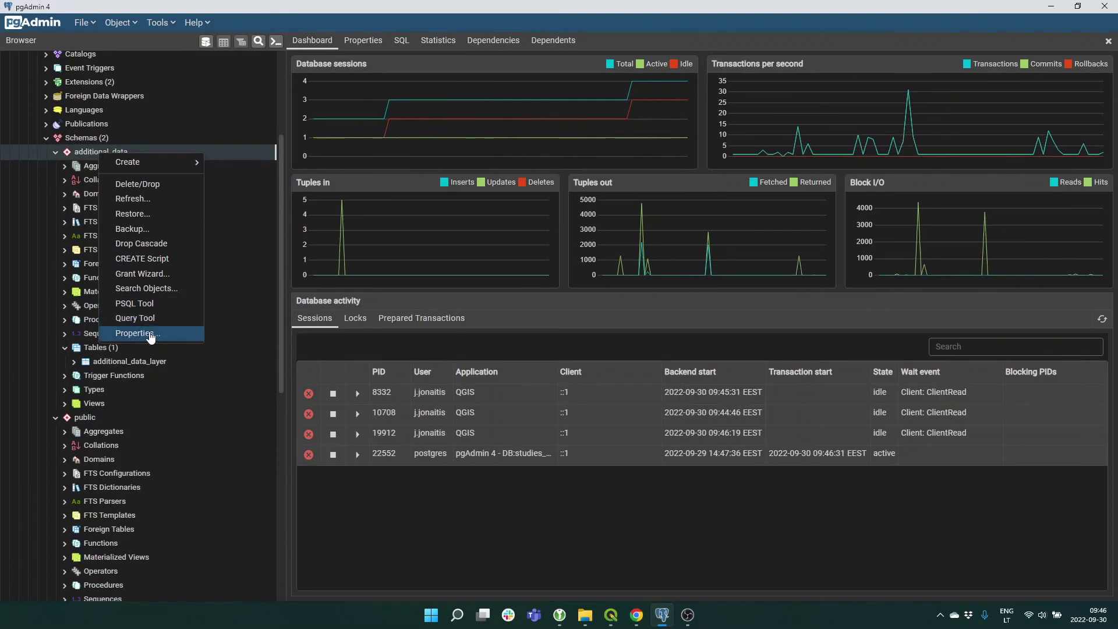
{"action": "left_click", "coordinate": [147, 336]}
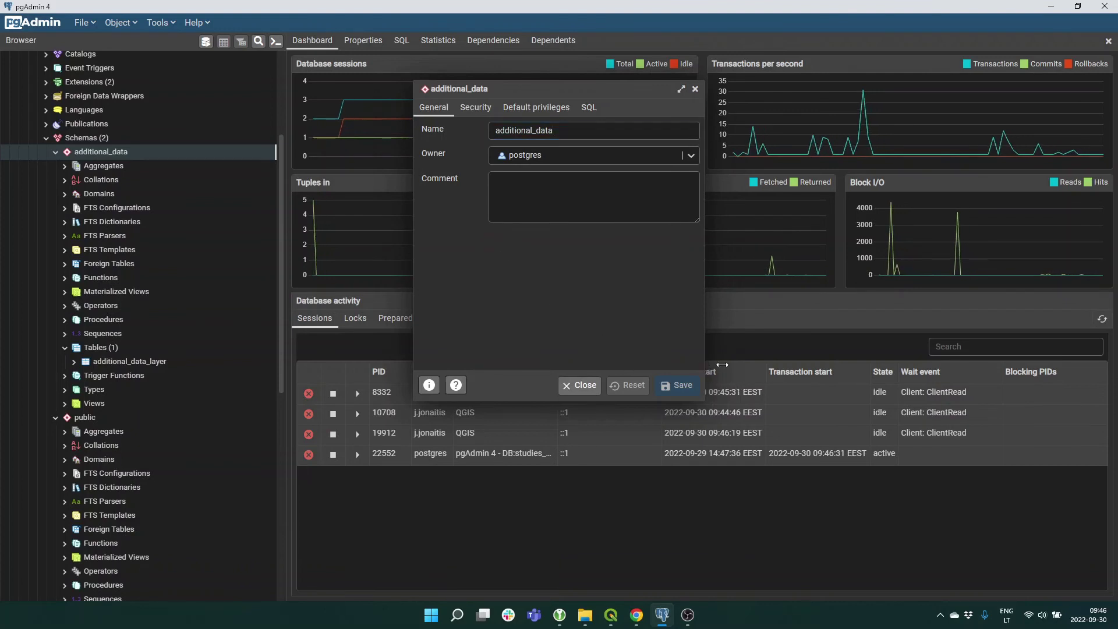
{"action": "left_click_drag", "start_coordinate": [705, 364], "coordinate": [902, 365]}
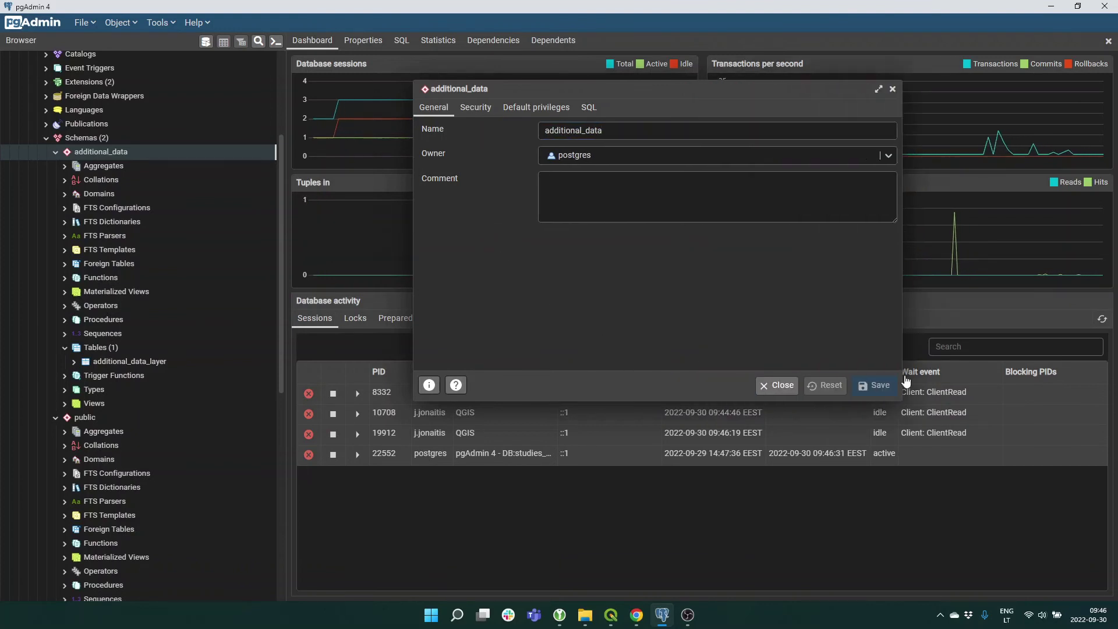
{"action": "left_click", "coordinate": [483, 110]}
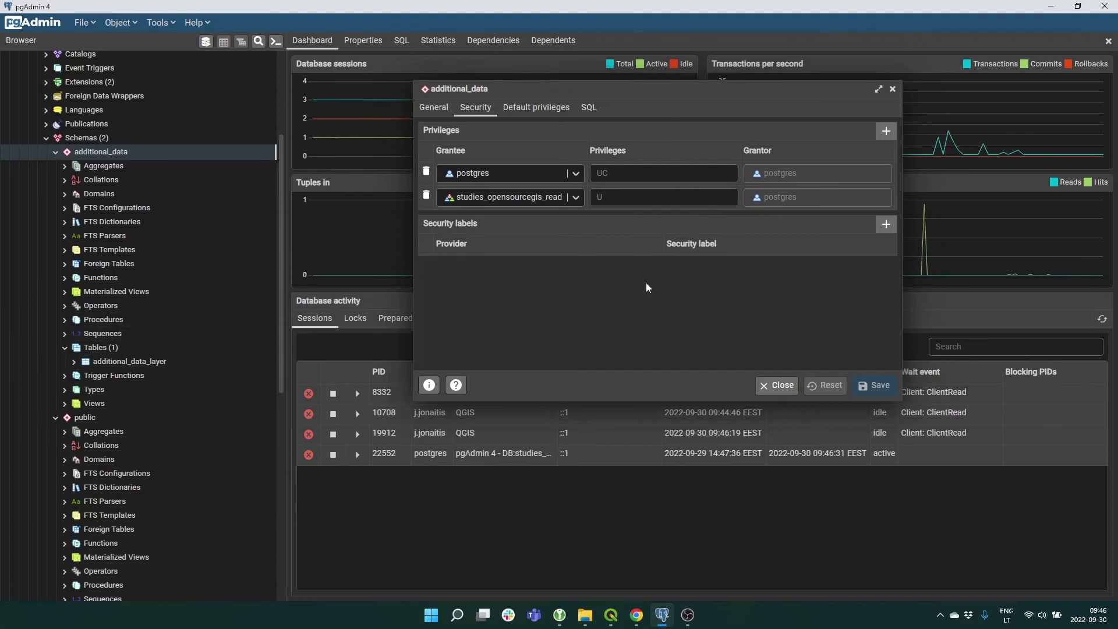
{"action": "left_click", "coordinate": [886, 132]}
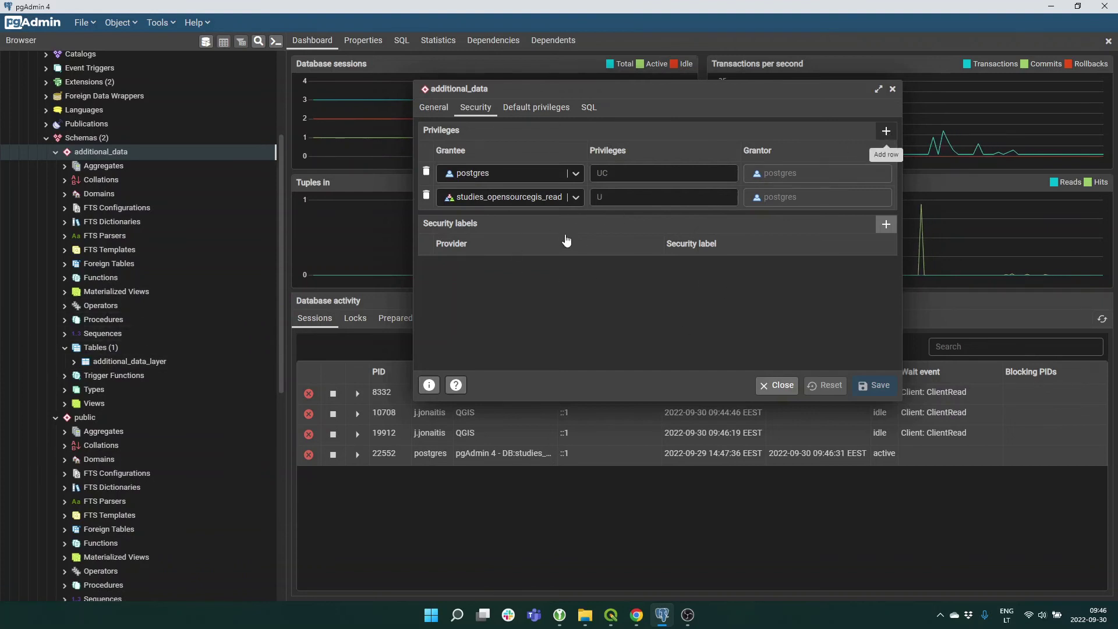
{"action": "left_click", "coordinate": [575, 222]}
{"action": "scroll", "coordinate": [540, 294], "scroll_direction": "down", "scroll_amount": 5}
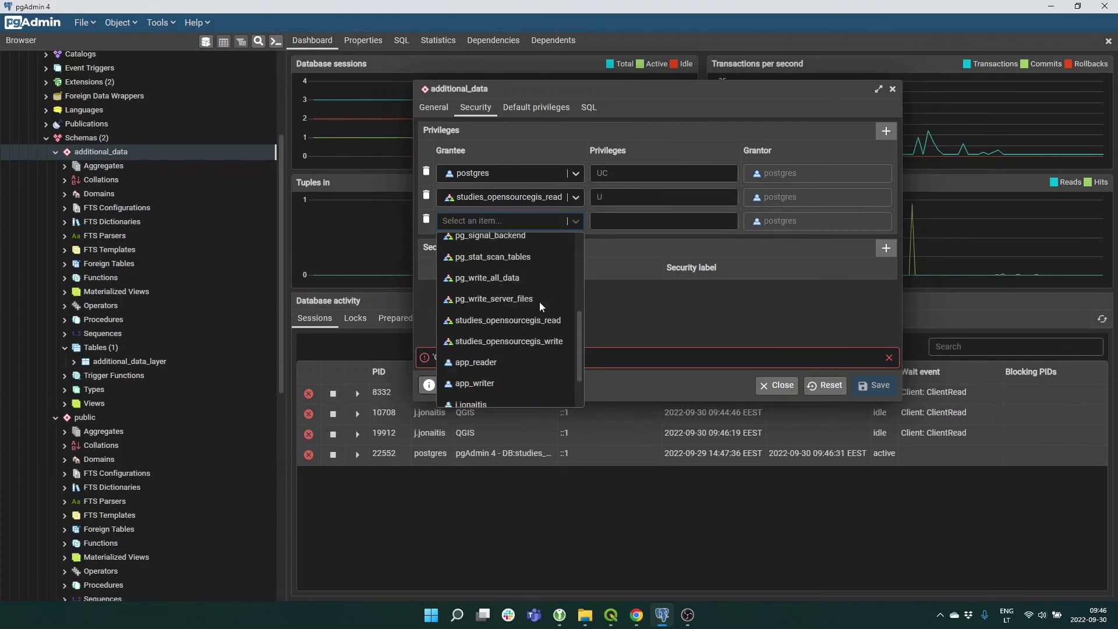
{"action": "left_click", "coordinate": [536, 291]}
{"action": "left_click", "coordinate": [633, 219]}
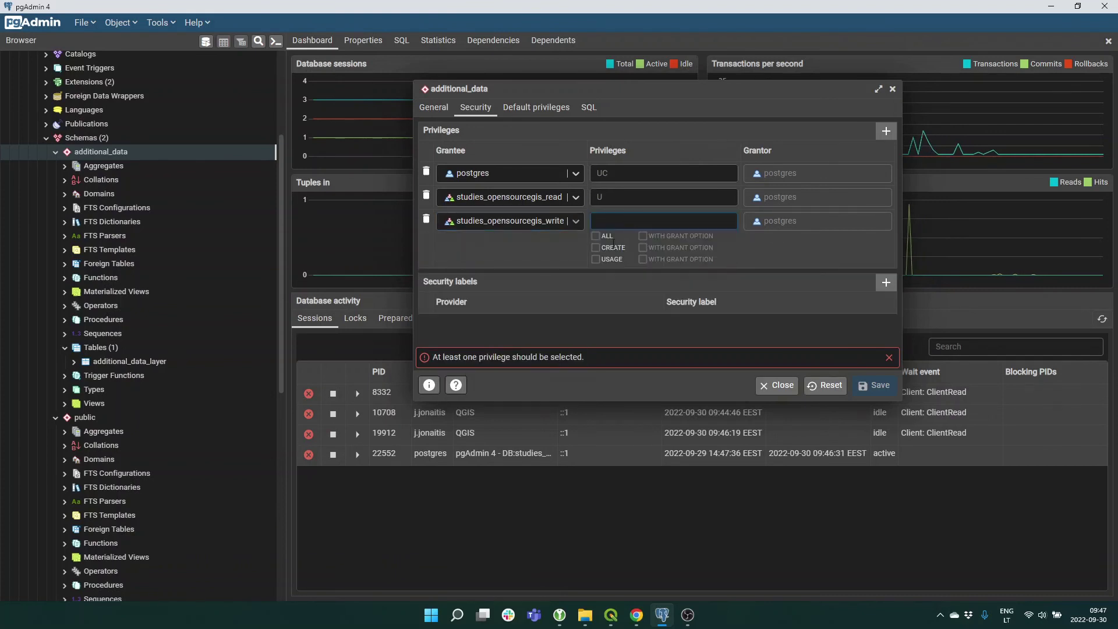
{"action": "left_click", "coordinate": [595, 259]}
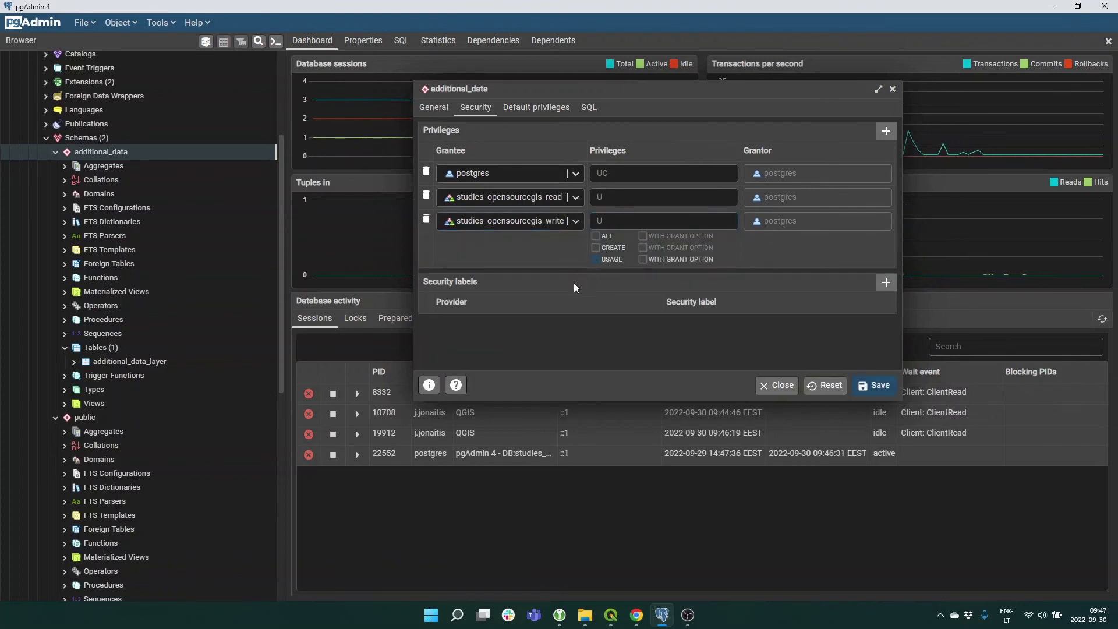
Add studies_opensourcegis_write to additional_data default table privileges with INSERT, SELECT, UPDATE, DELETE, then save.
{"action": "left_click", "coordinate": [547, 108]}
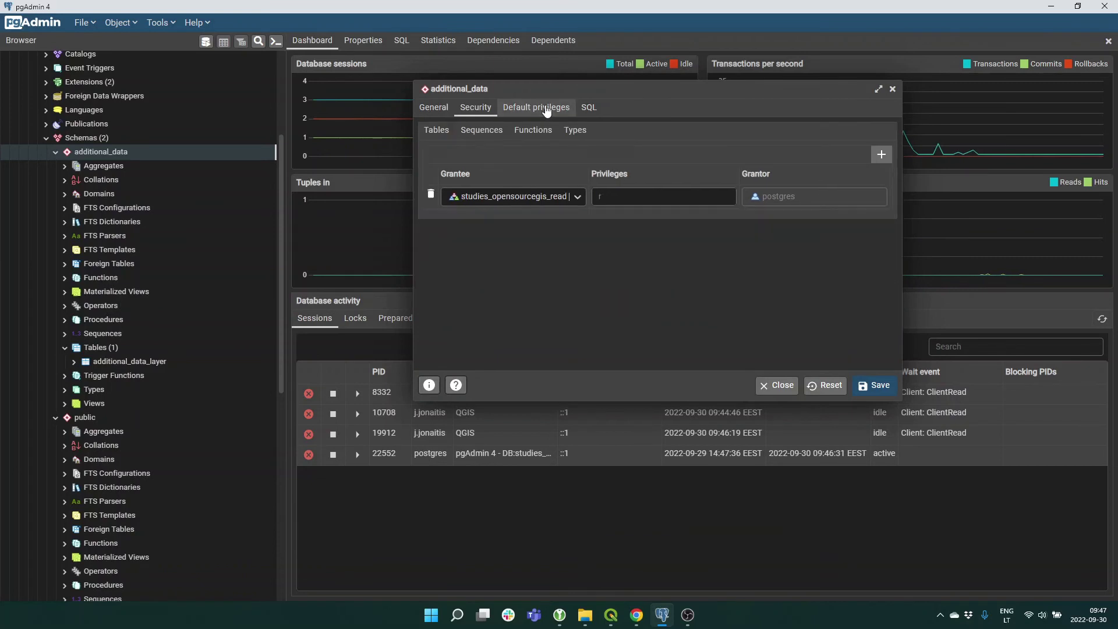
{"action": "left_click", "coordinate": [881, 154]}
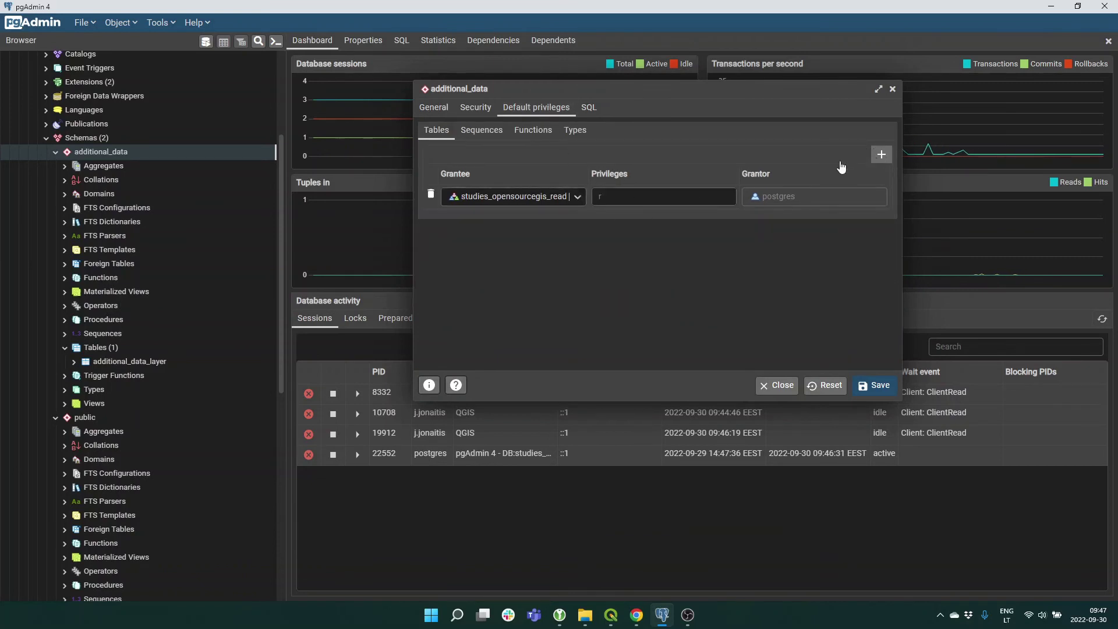
{"action": "left_click", "coordinate": [577, 221]}
{"action": "scroll", "coordinate": [523, 297], "scroll_direction": "down", "scroll_amount": 5}
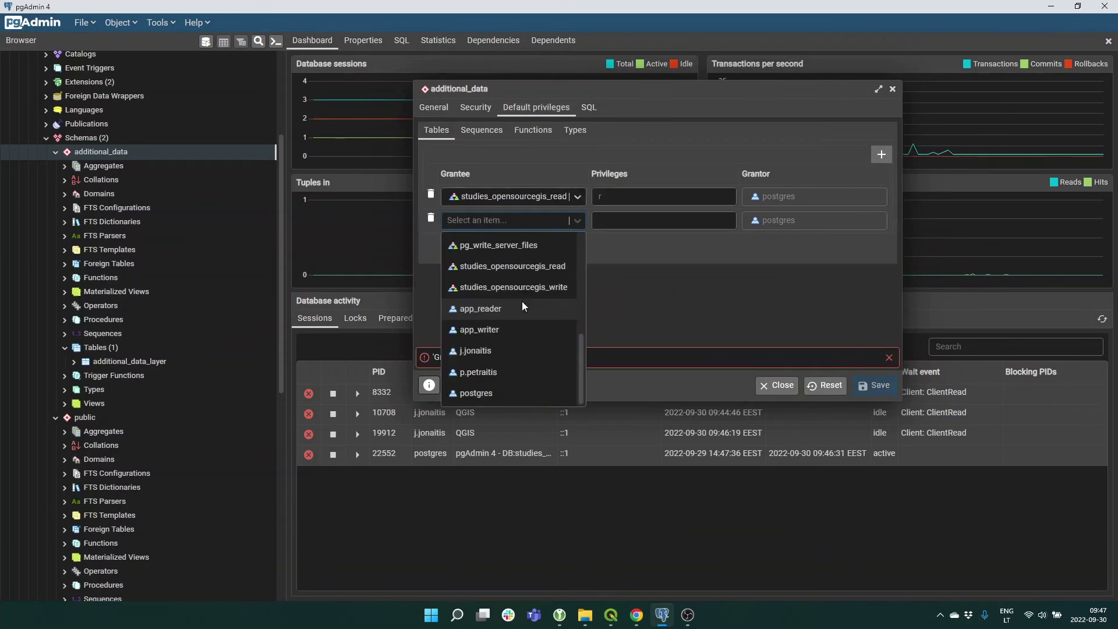
{"action": "left_click", "coordinate": [536, 287]}
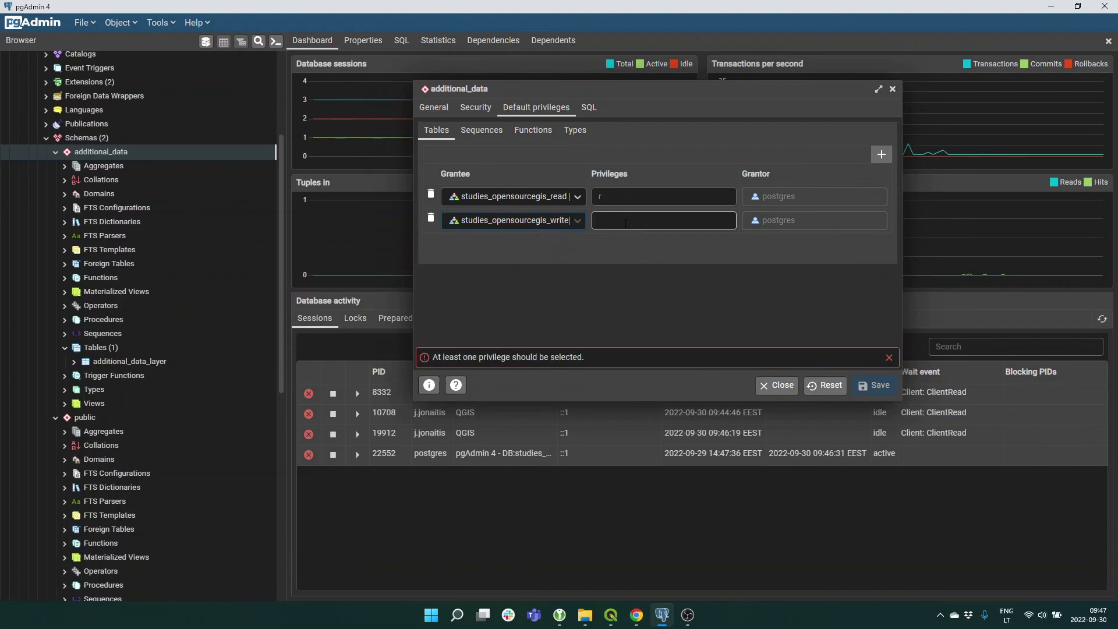
{"action": "left_click", "coordinate": [626, 221]}
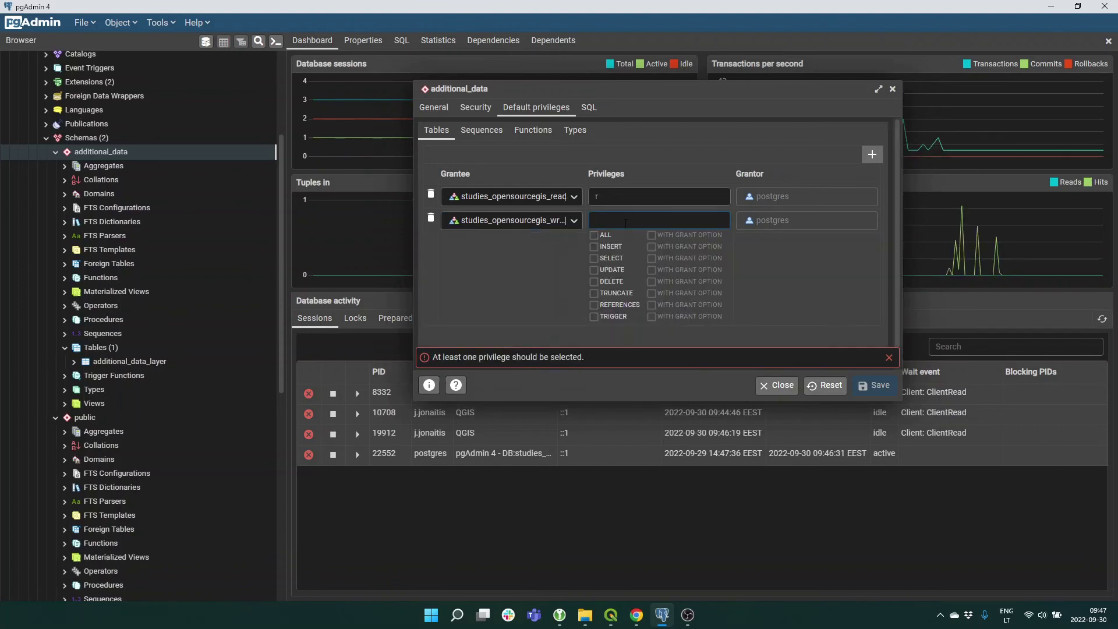
{"action": "left_click", "coordinate": [594, 251]}
{"action": "left_click", "coordinate": [596, 258]}
{"action": "left_click", "coordinate": [596, 269]}
{"action": "left_click", "coordinate": [597, 281]}
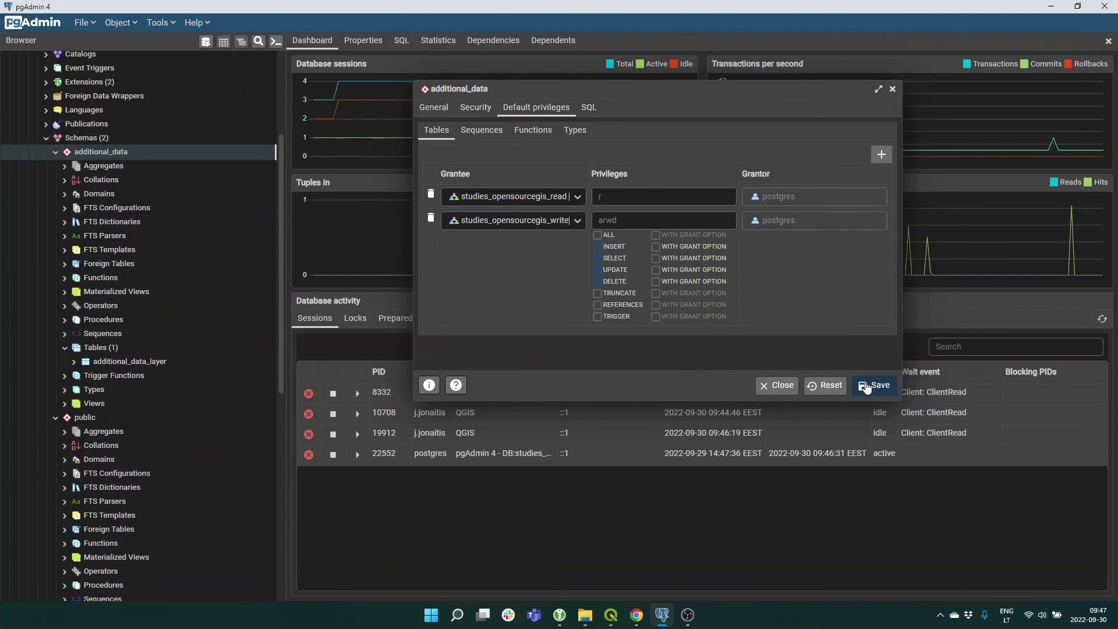
{"action": "left_click", "coordinate": [481, 133]}
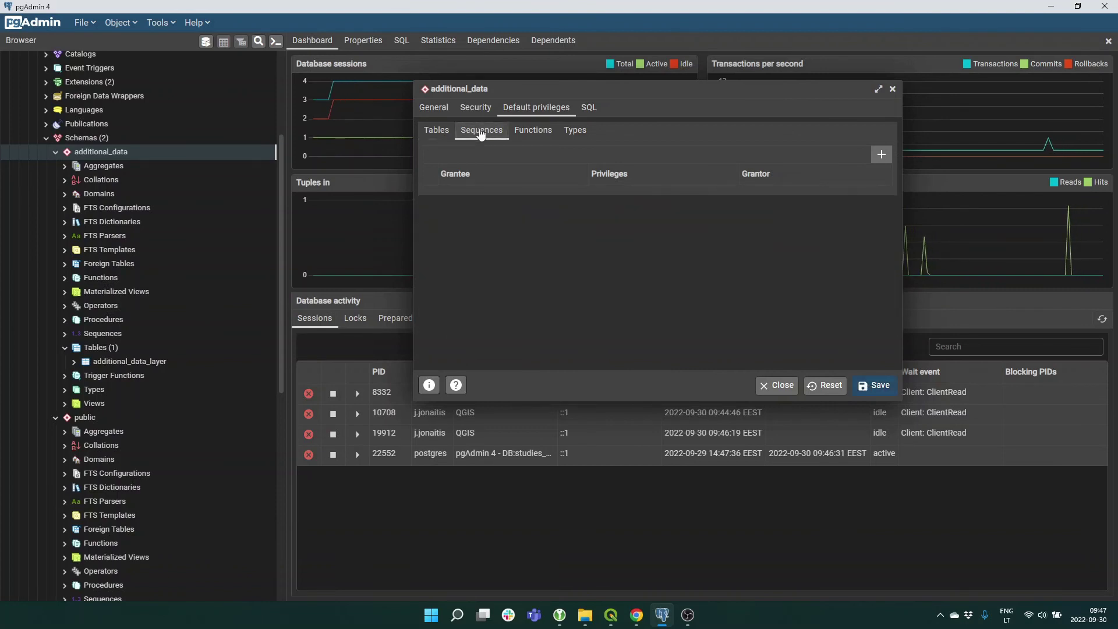
{"action": "left_click", "coordinate": [433, 133]}
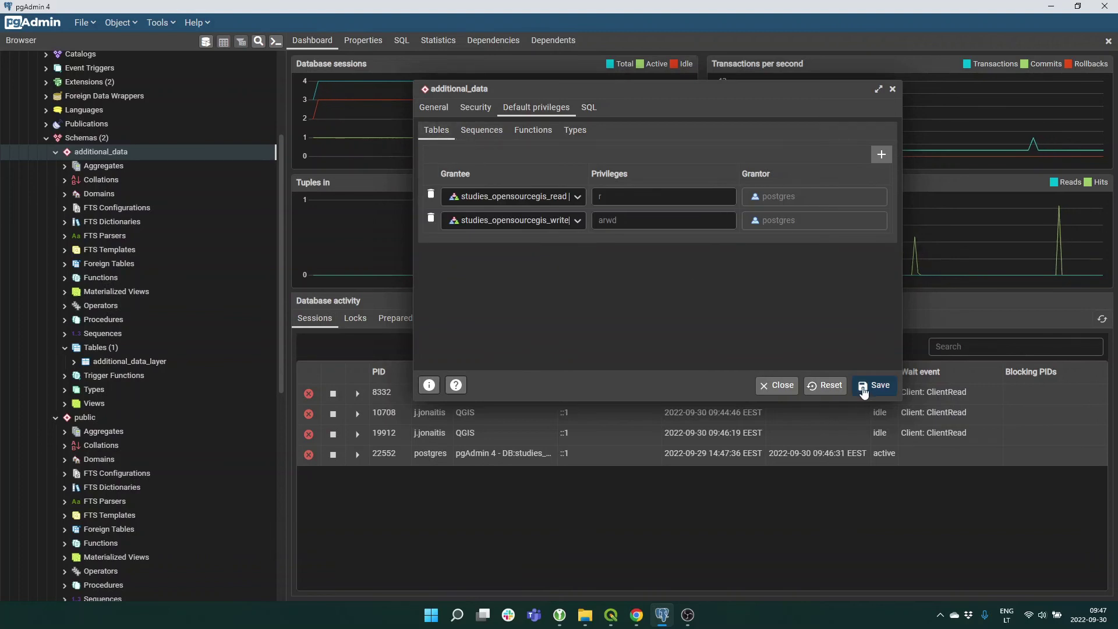
{"action": "left_click", "coordinate": [865, 385]}
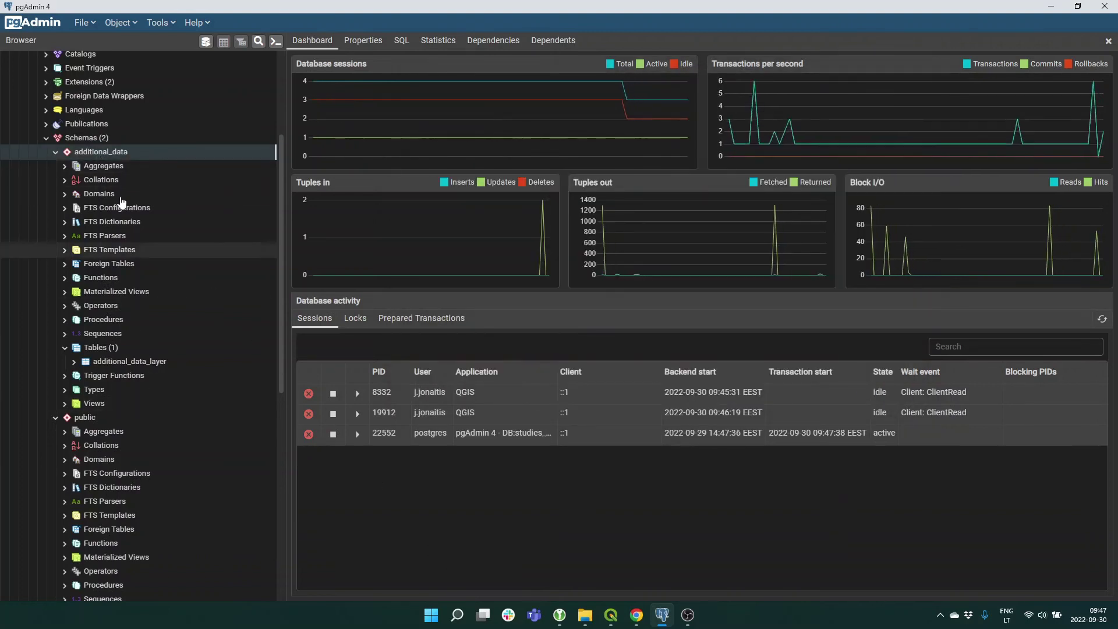
Start the Grant Wizard on additional_data, select all objects, and add the write role as grantee.
{"action": "right_click", "coordinate": [95, 153]}
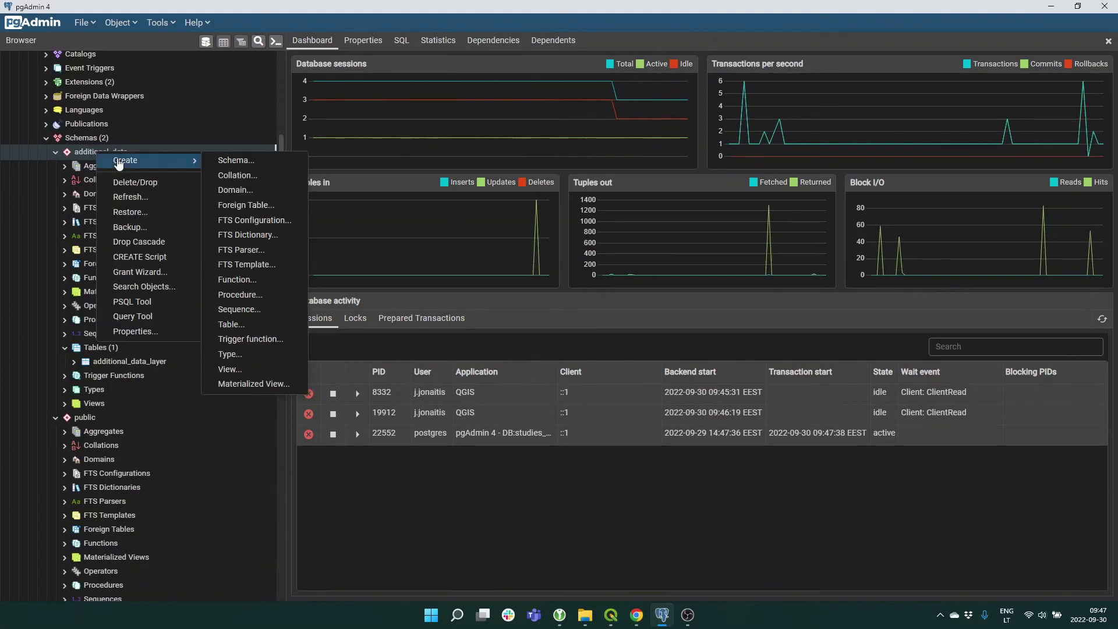
{"action": "left_click", "coordinate": [144, 272]}
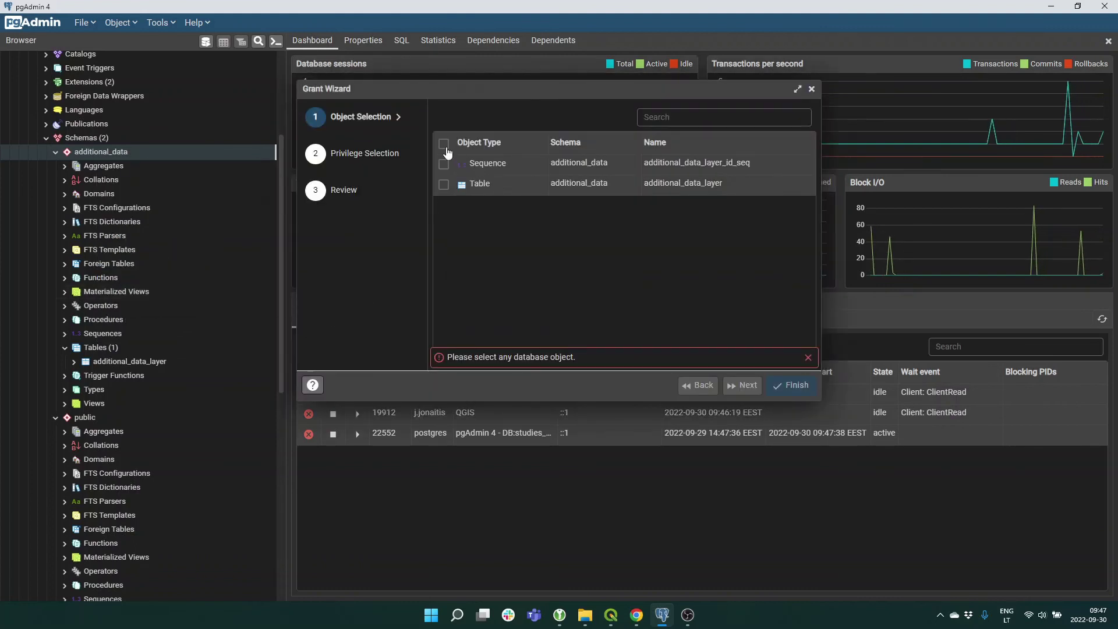
{"action": "left_click", "coordinate": [444, 144]}
{"action": "left_click", "coordinate": [743, 384]}
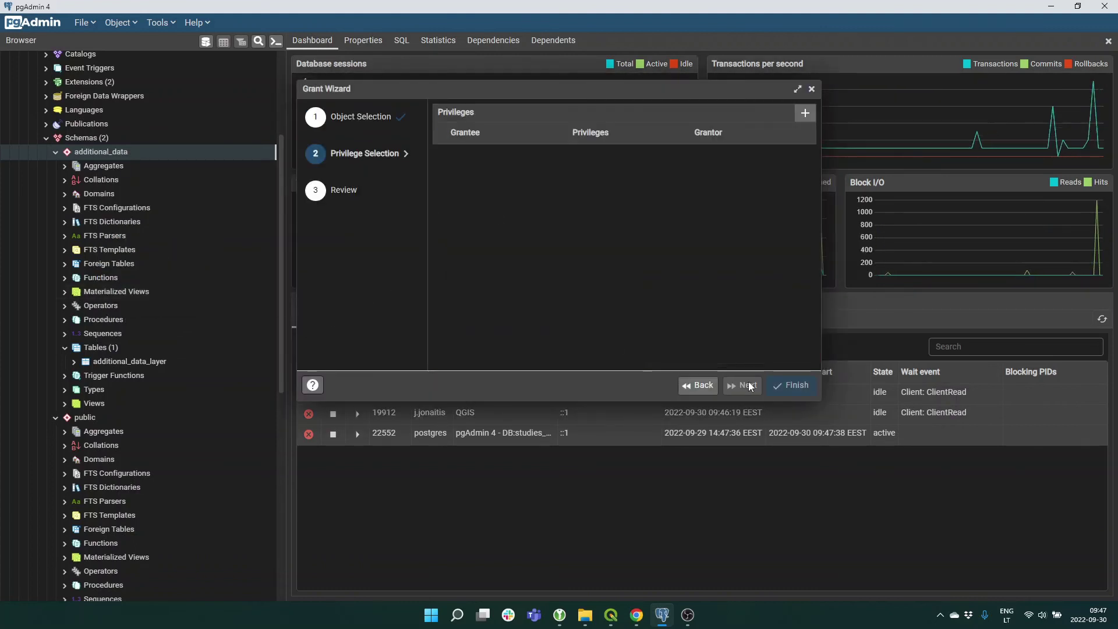
{"action": "left_click", "coordinate": [804, 113]}
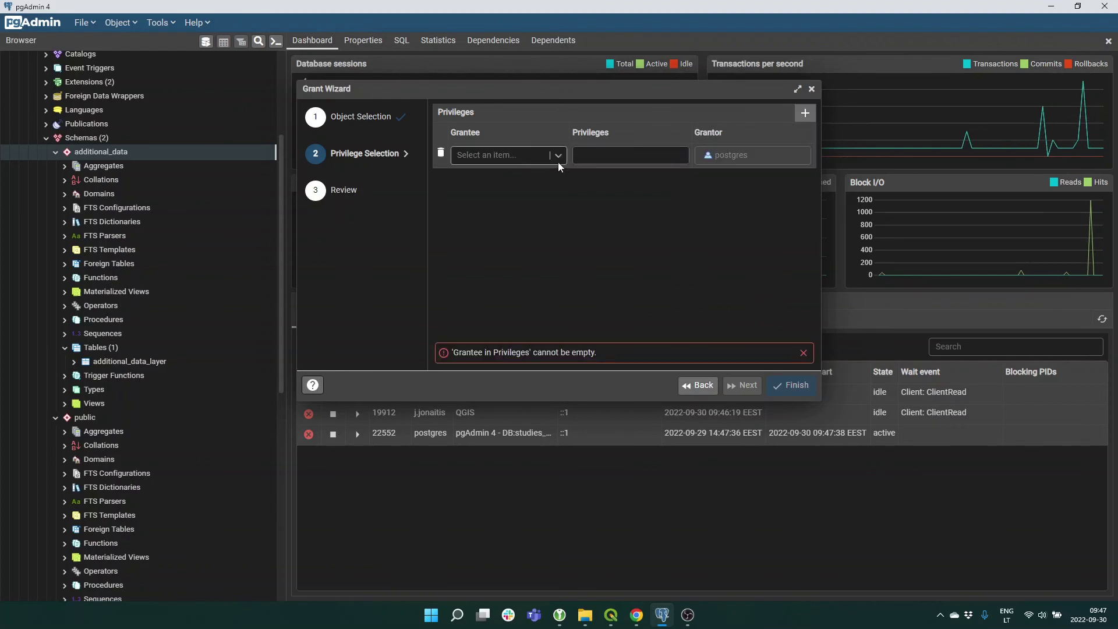
{"action": "left_click", "coordinate": [559, 156]}
{"action": "scroll", "coordinate": [502, 280], "scroll_direction": "down", "scroll_amount": 4}
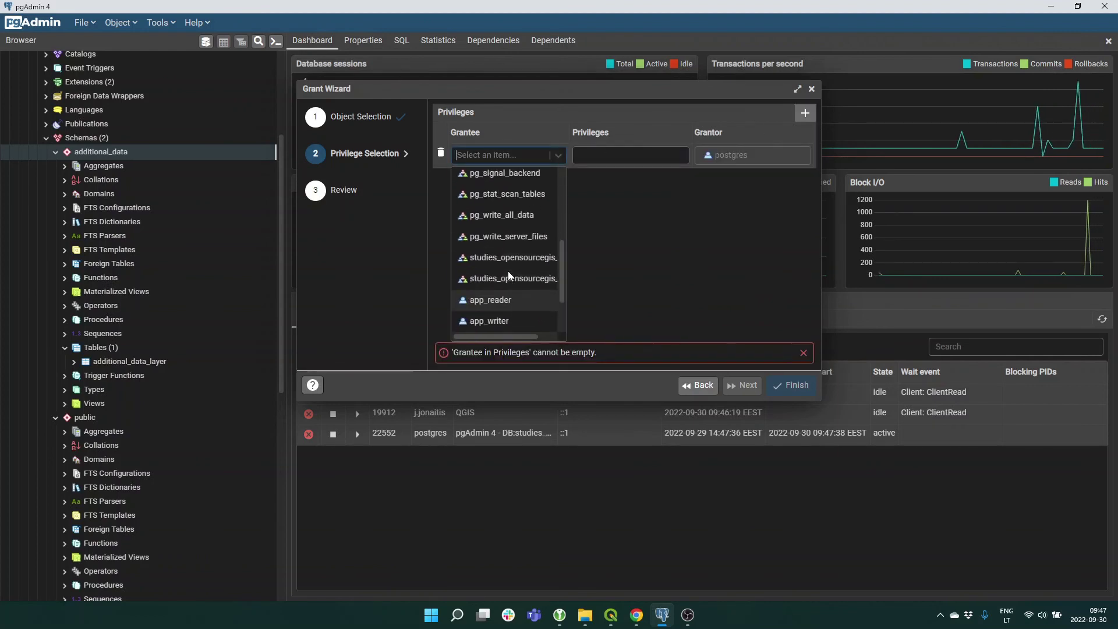
{"action": "left_click", "coordinate": [512, 271]}
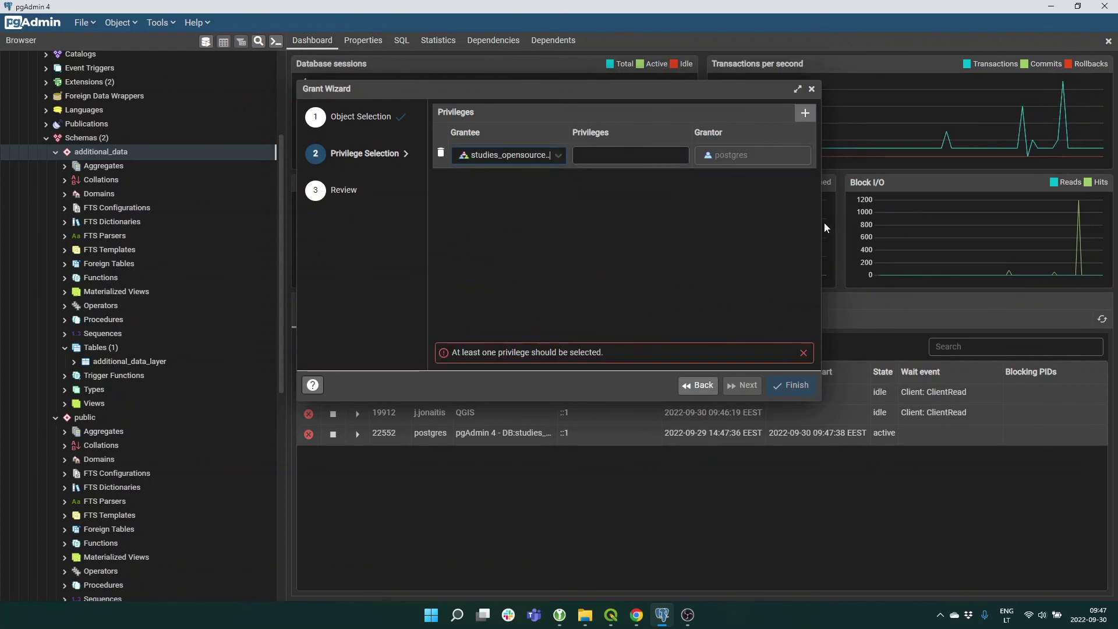
{"action": "left_click_drag", "start_coordinate": [821, 226], "coordinate": [1001, 236]}
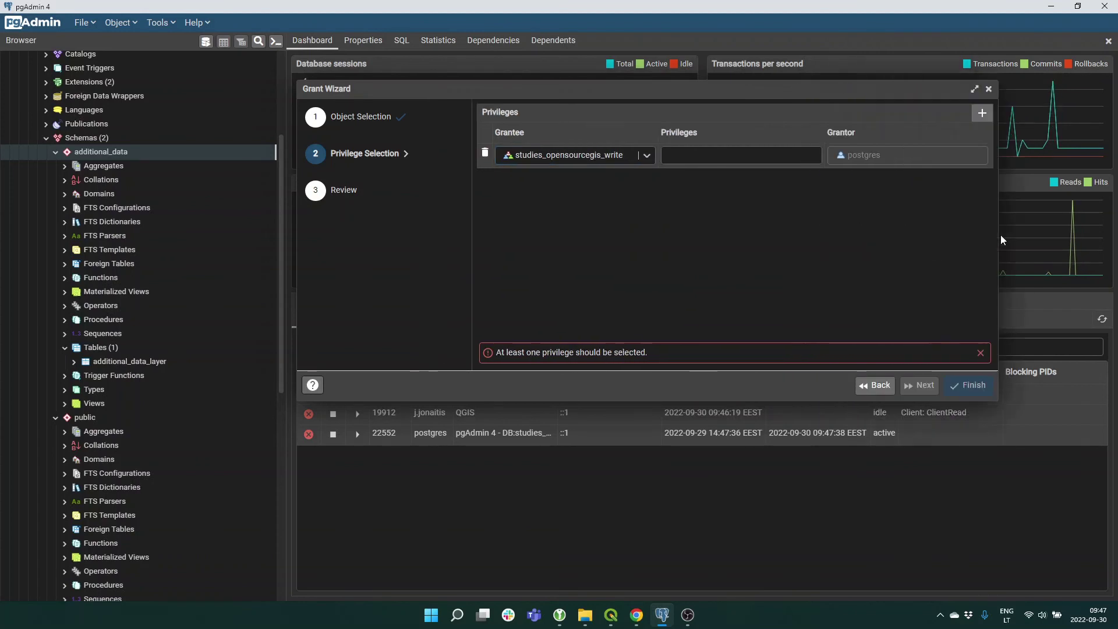
Tick SELECT, UPDATE, INSERT and DELETE, then finish the wizard to apply the grants.
{"action": "left_click", "coordinate": [709, 154]}
{"action": "left_click", "coordinate": [667, 181]}
{"action": "left_click", "coordinate": [667, 193]}
{"action": "left_click", "coordinate": [667, 216]}
{"action": "left_click", "coordinate": [667, 228]}
{"action": "left_click", "coordinate": [684, 317]}
{"action": "left_click", "coordinate": [921, 386]}
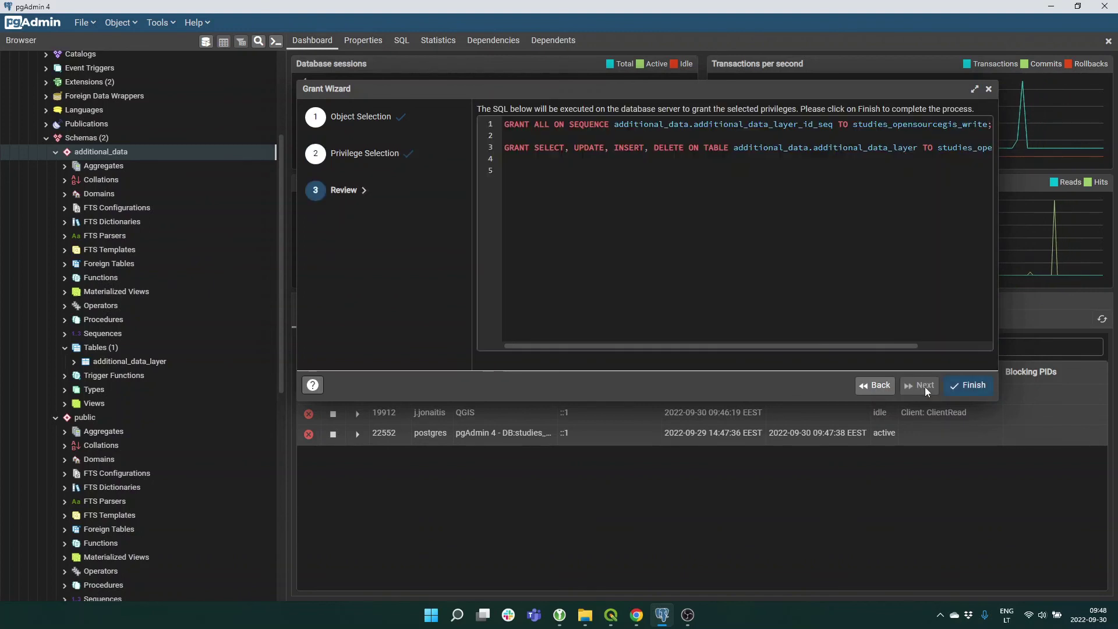
{"action": "left_click", "coordinate": [969, 386]}
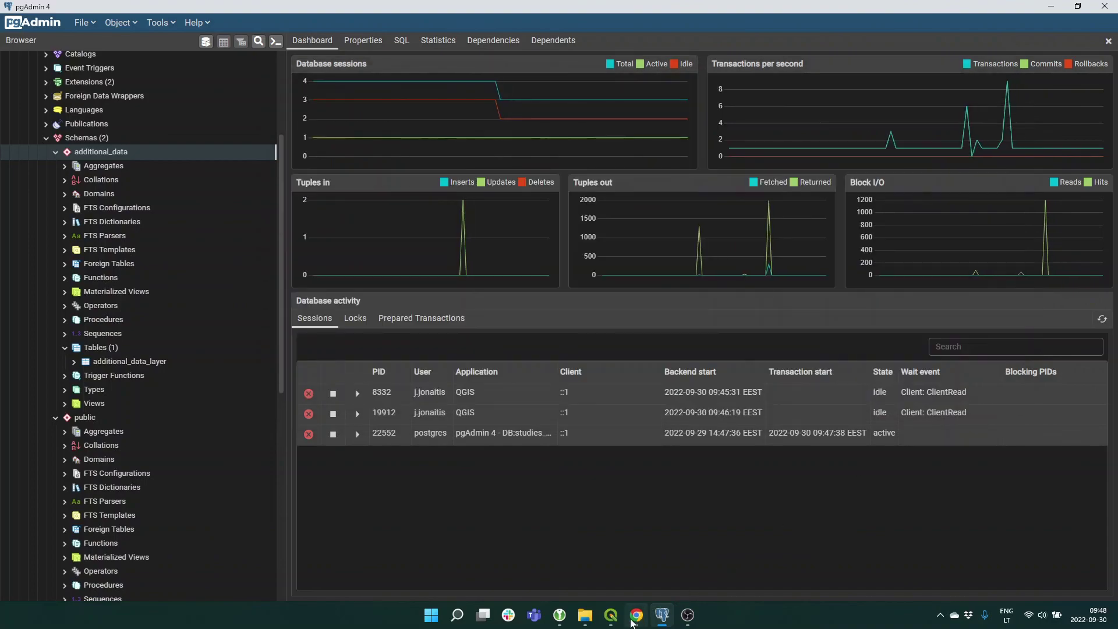
{"action": "left_click", "coordinate": [610, 615]}
Refresh the connection and additional_data, then drag additional_data_layer onto the QGIS map.
{"action": "right_click", "coordinate": [48, 233]}
{"action": "left_click", "coordinate": [58, 243]}
{"action": "right_click", "coordinate": [51, 243]}
{"action": "left_click", "coordinate": [64, 249]}
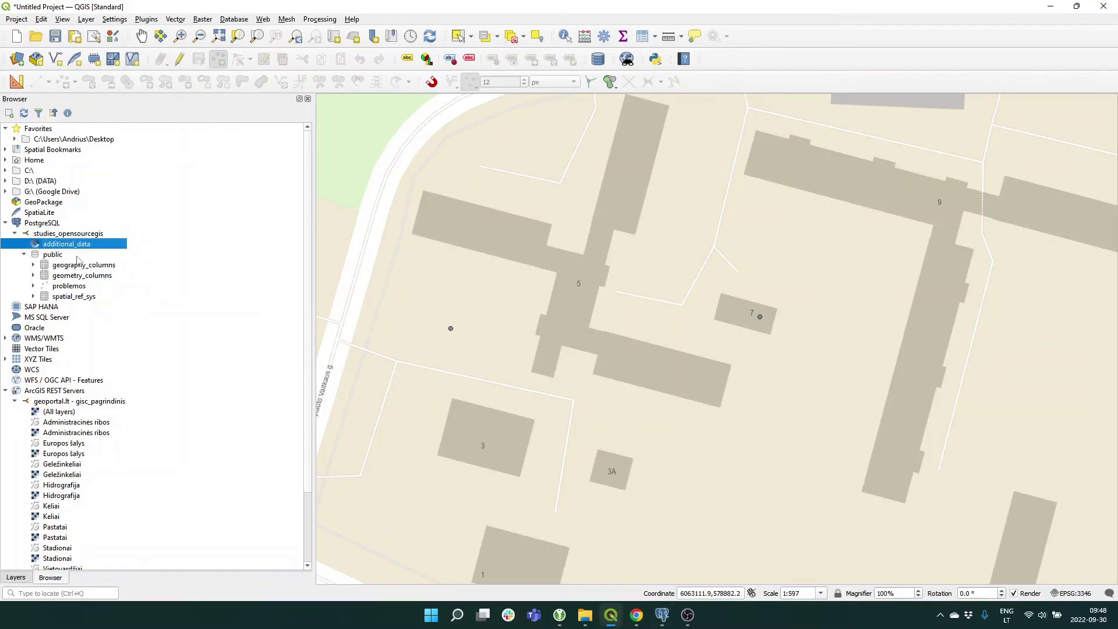
{"action": "left_click", "coordinate": [33, 255]}
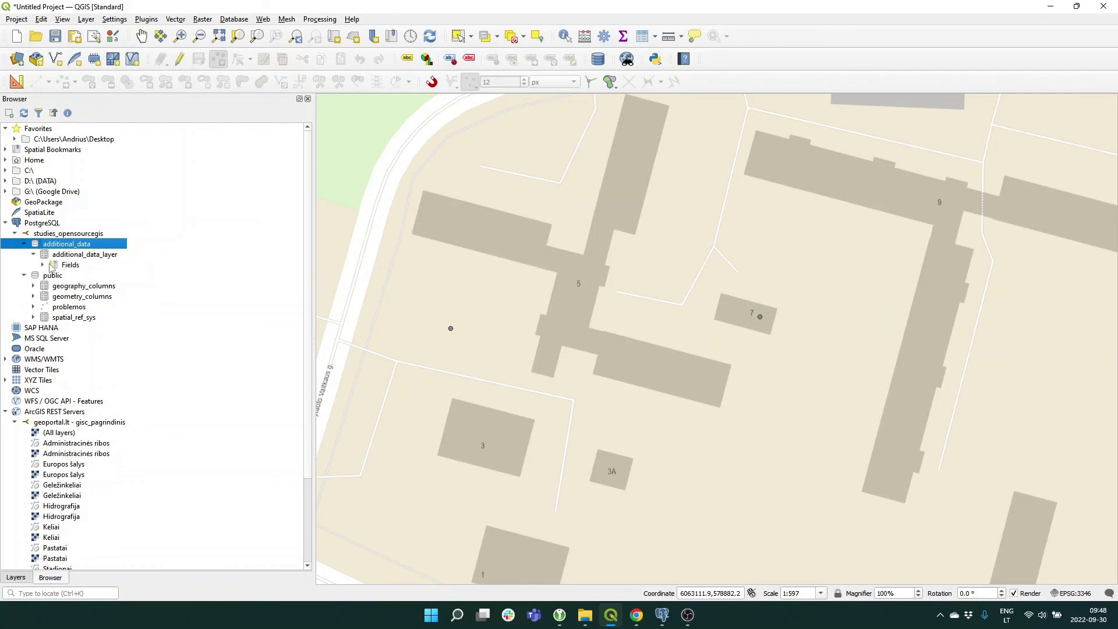
{"action": "left_click", "coordinate": [34, 256]}
{"action": "left_click_drag", "start_coordinate": [74, 260], "coordinate": [592, 314]}
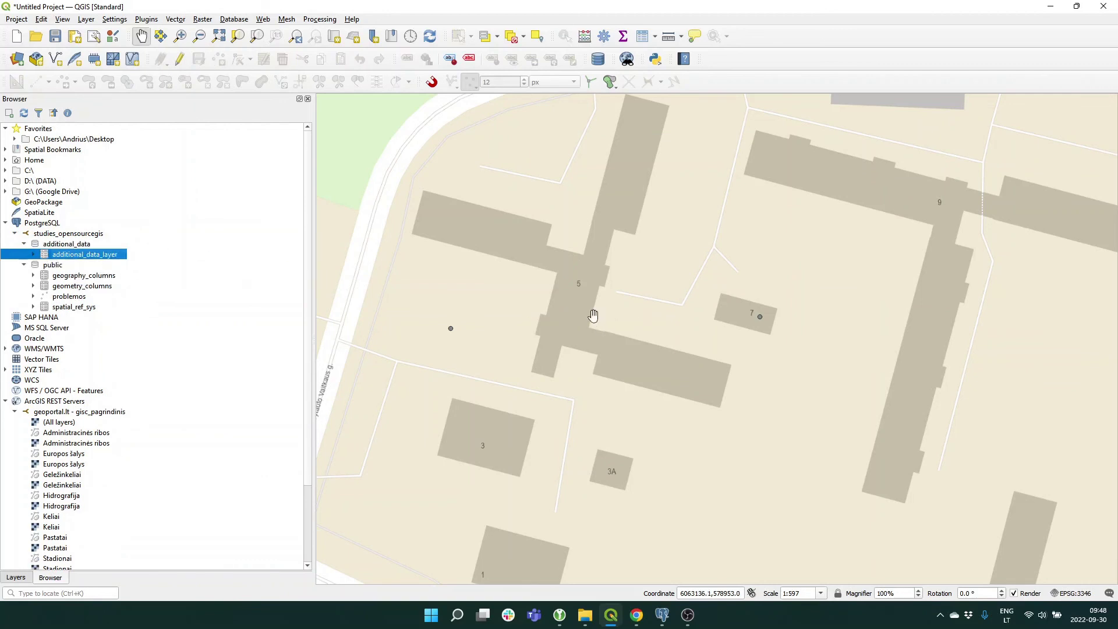
{"action": "left_click", "coordinate": [16, 579]}
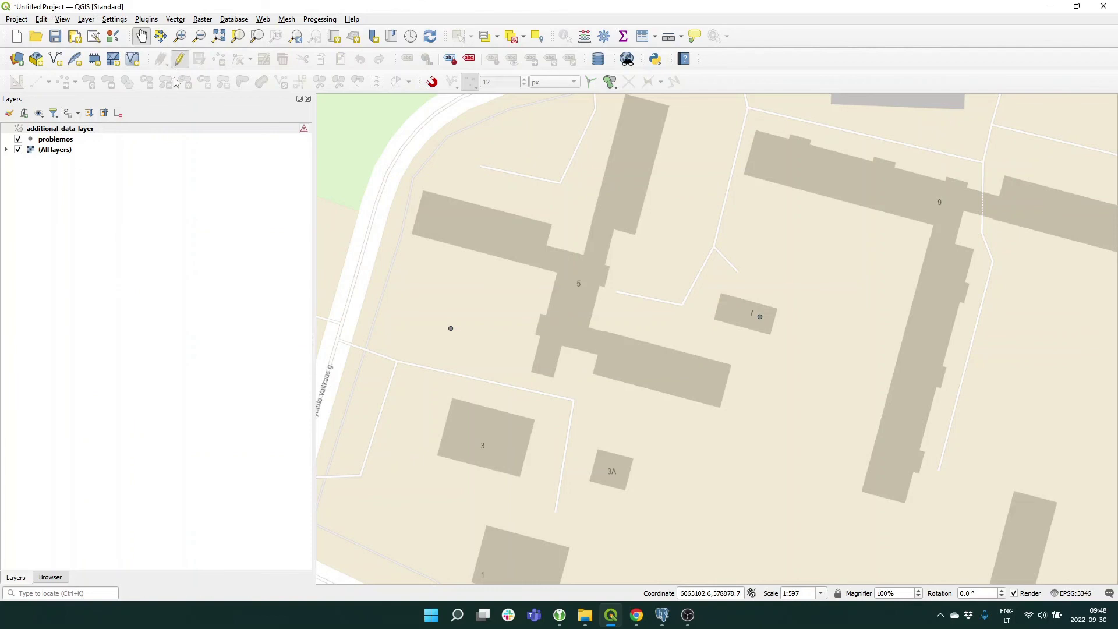
{"action": "left_click", "coordinate": [105, 239]}
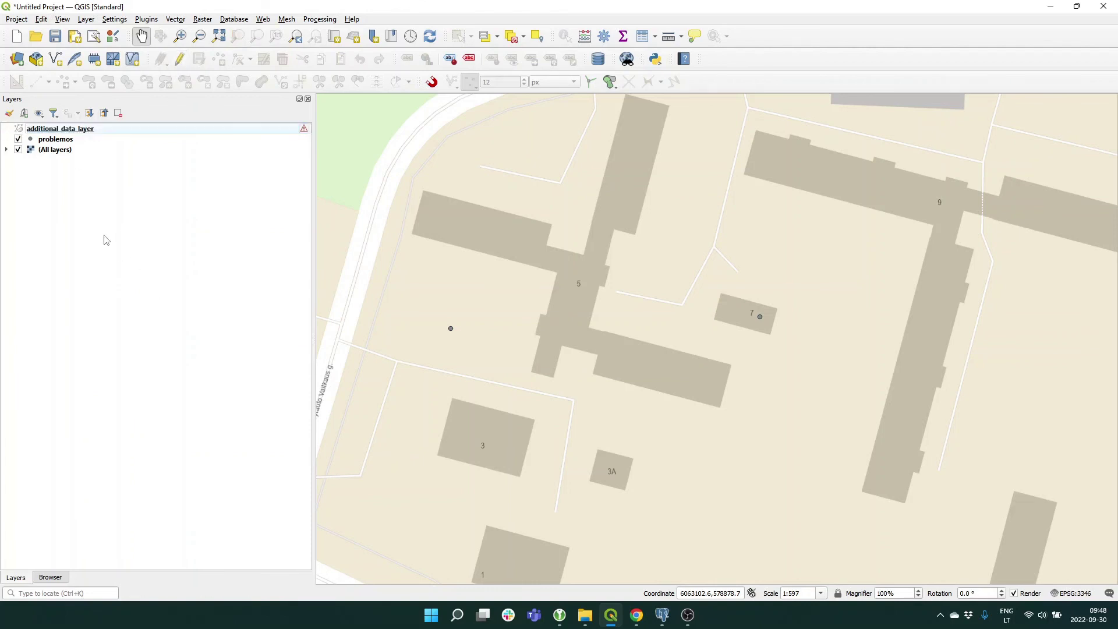
{"action": "left_click", "coordinate": [662, 615]}
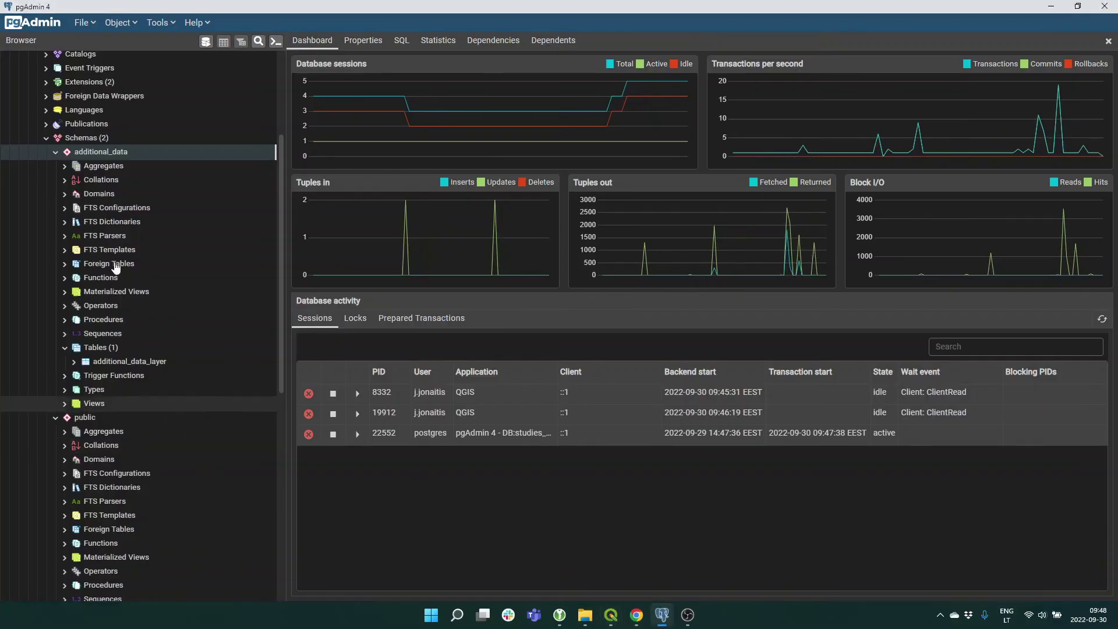
{"action": "left_click", "coordinate": [56, 154]}
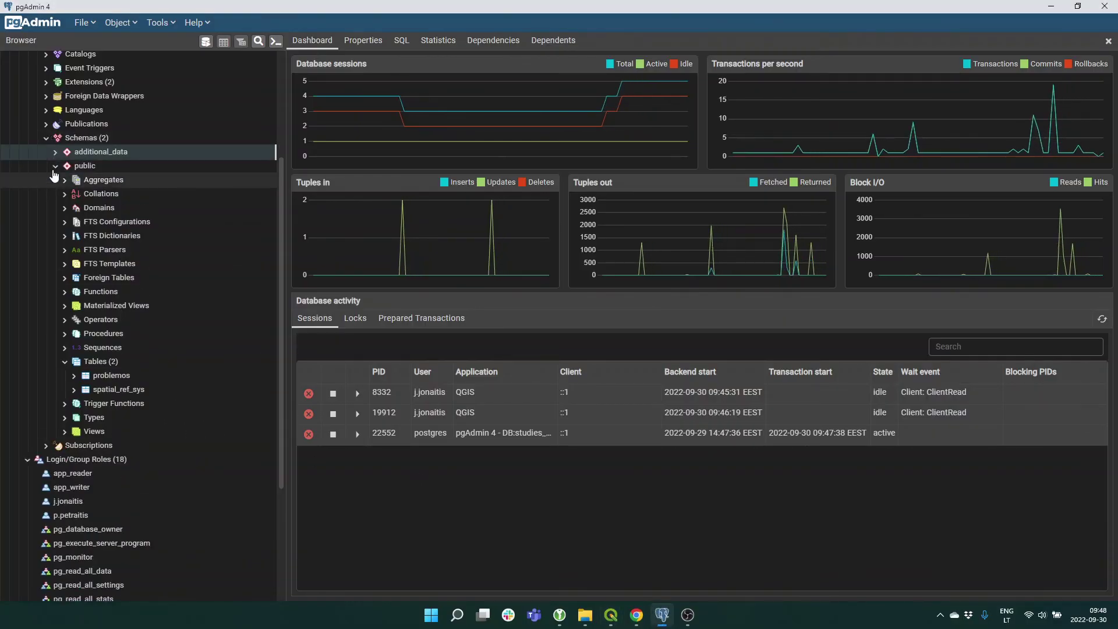
{"action": "left_click", "coordinate": [56, 167]}
{"action": "scroll", "coordinate": [58, 294], "scroll_direction": "down", "scroll_amount": 4}
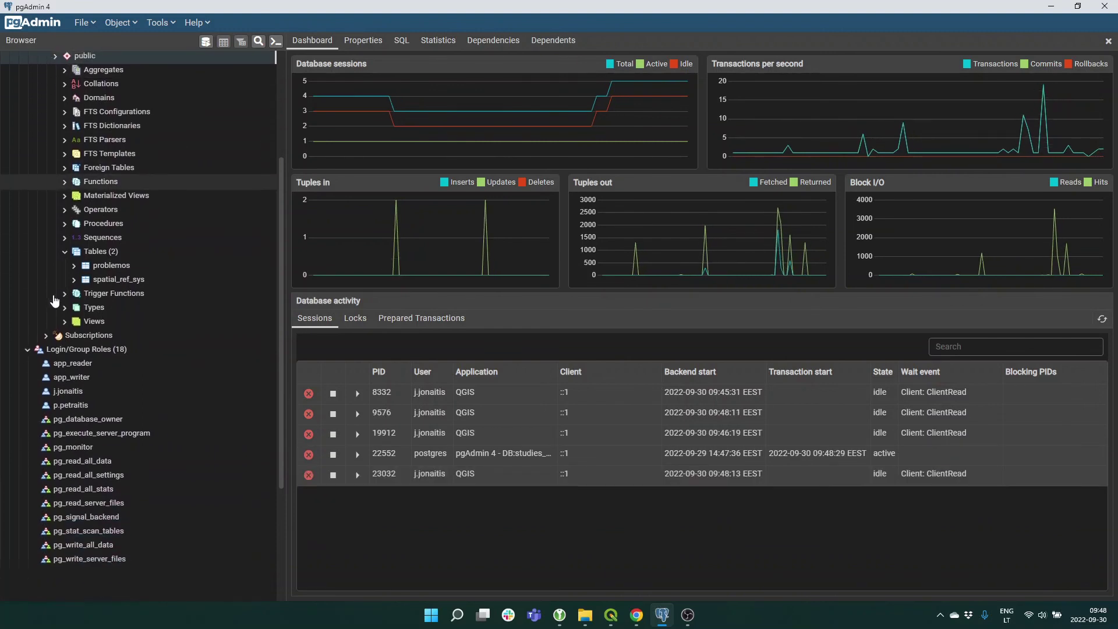
{"action": "scroll", "coordinate": [129, 377], "scroll_direction": "down", "scroll_amount": 4}
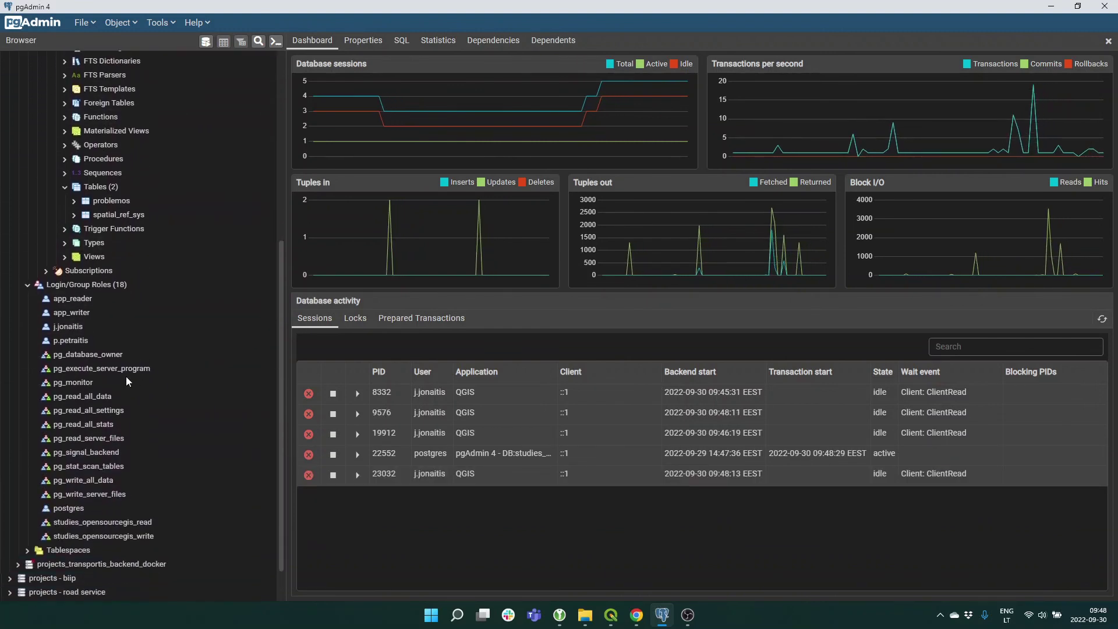
{"action": "scroll", "coordinate": [124, 376], "scroll_direction": "up", "scroll_amount": 7}
{"action": "scroll", "coordinate": [124, 377], "scroll_direction": "up", "scroll_amount": 3}
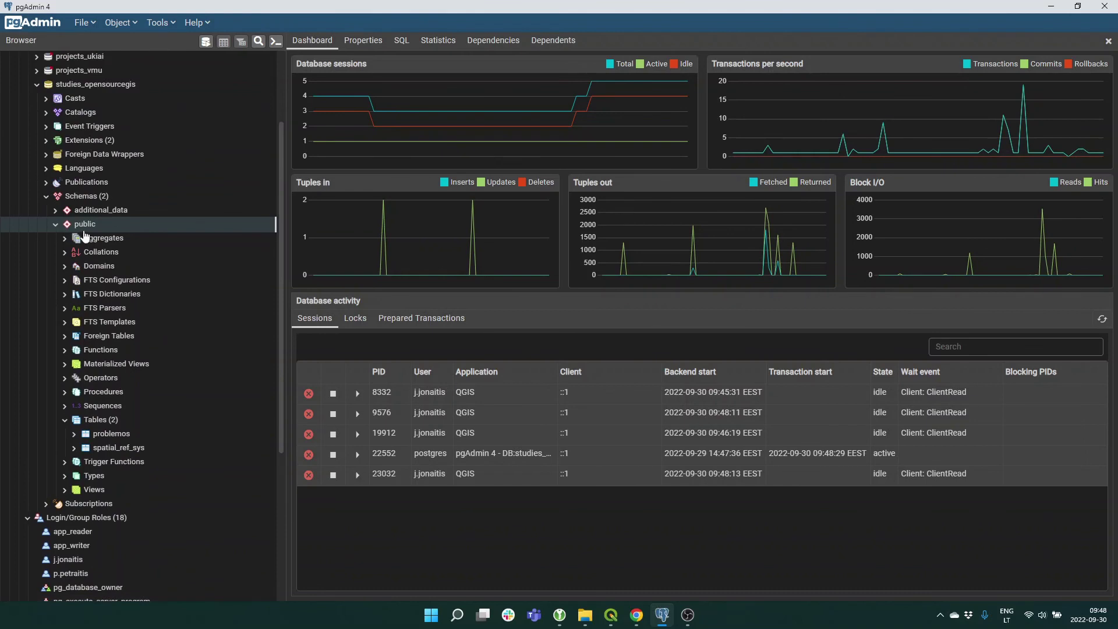
{"action": "left_click", "coordinate": [65, 420]}
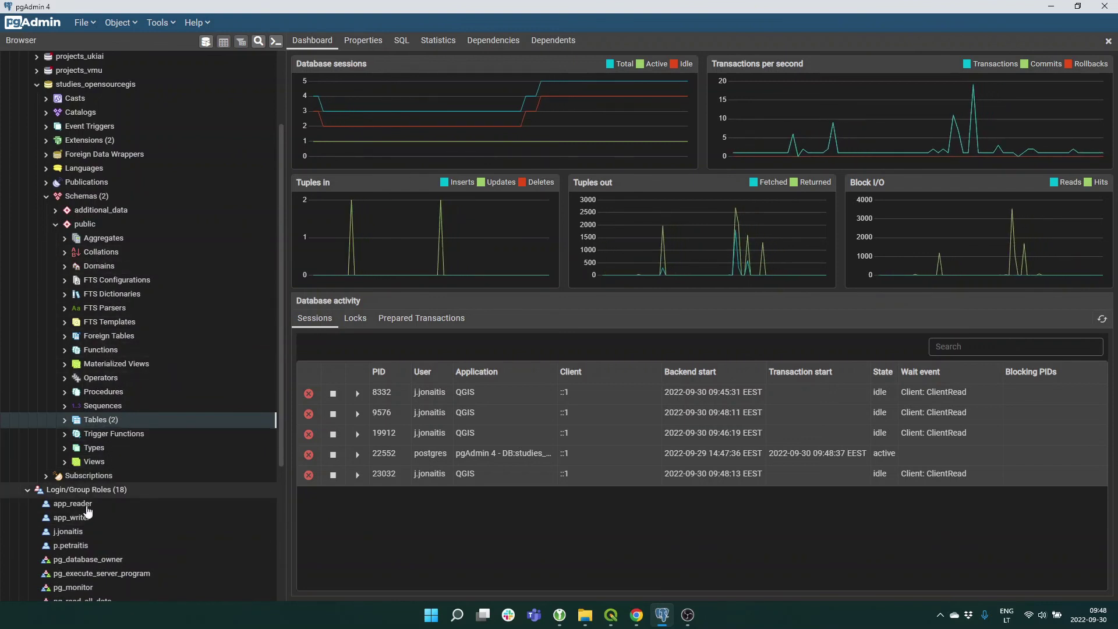
{"action": "scroll", "coordinate": [79, 507], "scroll_direction": "down", "scroll_amount": 1}
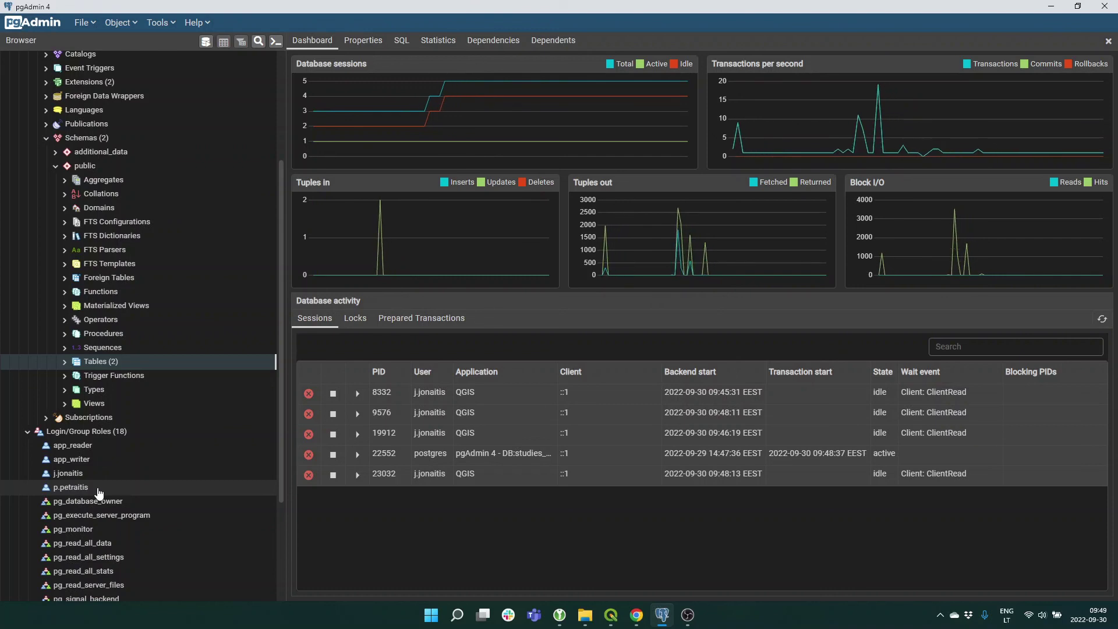
{"action": "scroll", "coordinate": [93, 486], "scroll_direction": "down", "scroll_amount": 1}
{"action": "scroll", "coordinate": [92, 484], "scroll_direction": "down", "scroll_amount": 2}
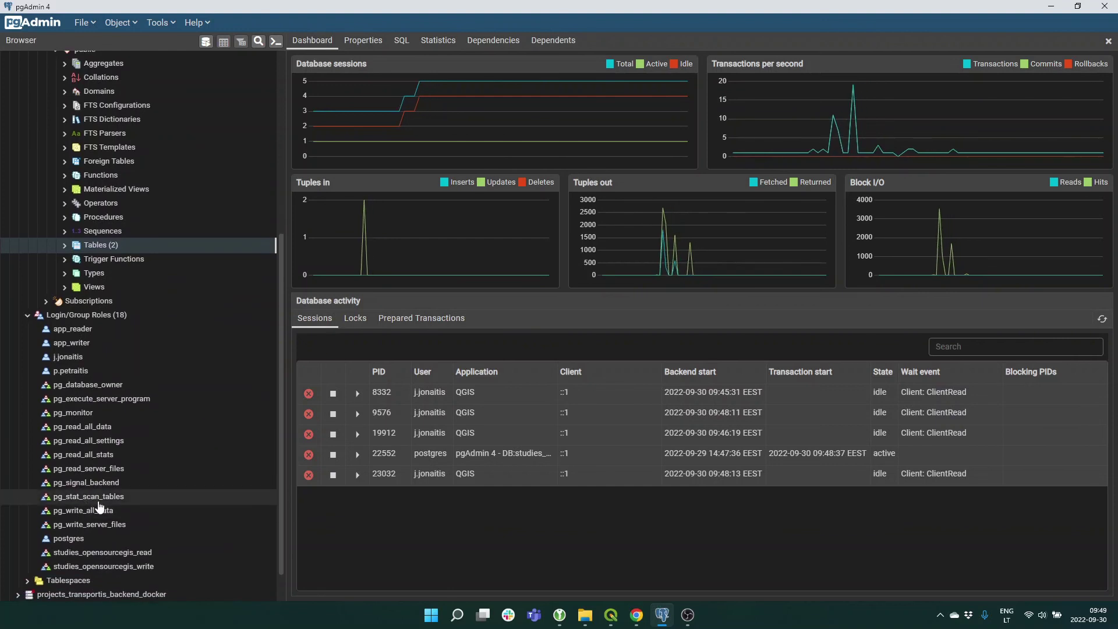
{"action": "scroll", "coordinate": [96, 503], "scroll_direction": "up", "scroll_amount": 2}
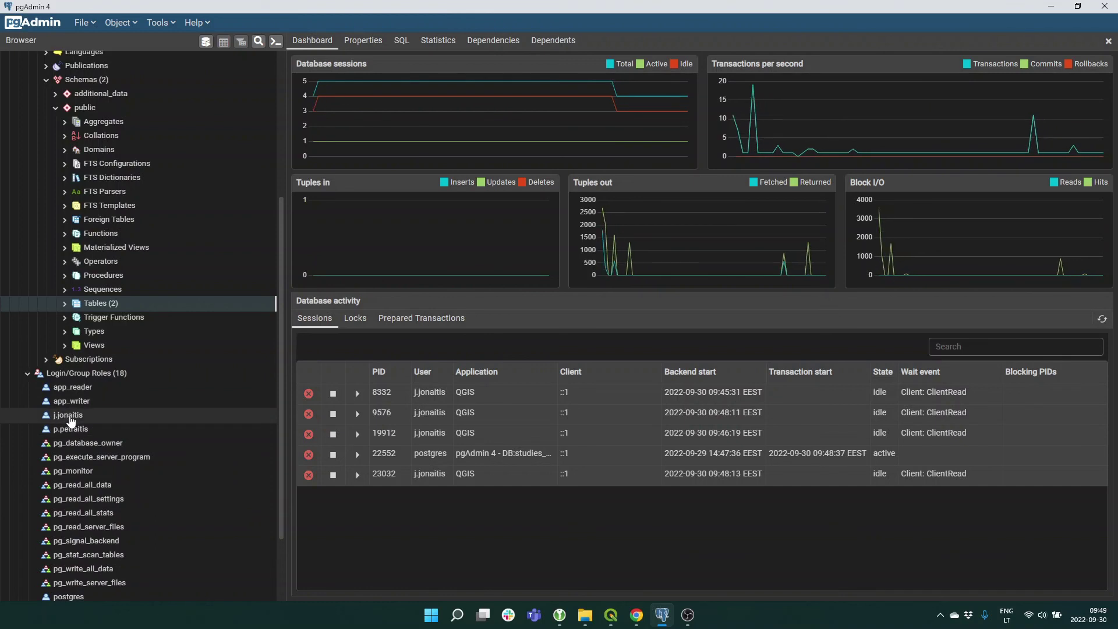
{"action": "scroll", "coordinate": [98, 454], "scroll_direction": "up", "scroll_amount": 3}
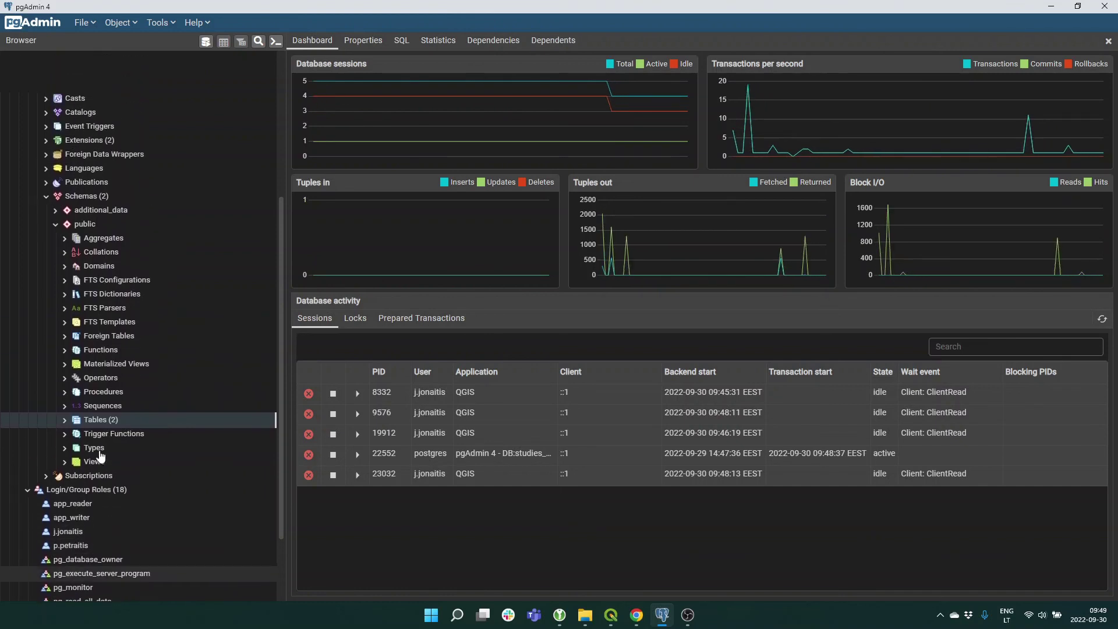
{"action": "right_click", "coordinate": [99, 226]}
{"action": "key", "text": "Escape"}
{"action": "right_click", "coordinate": [106, 211]}
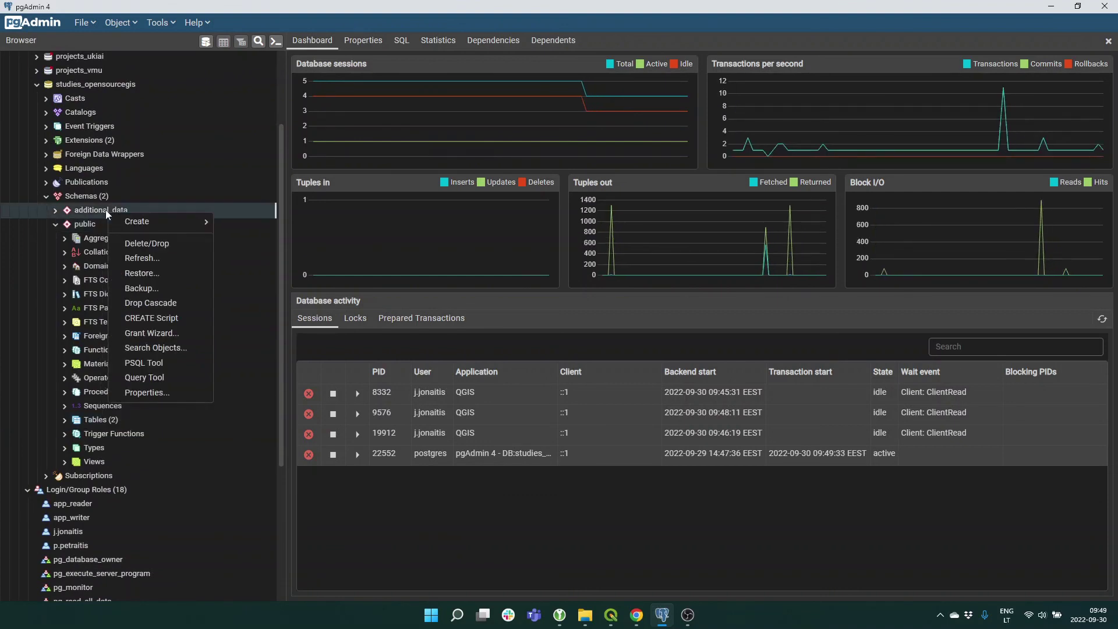
{"action": "left_click", "coordinate": [155, 393]}
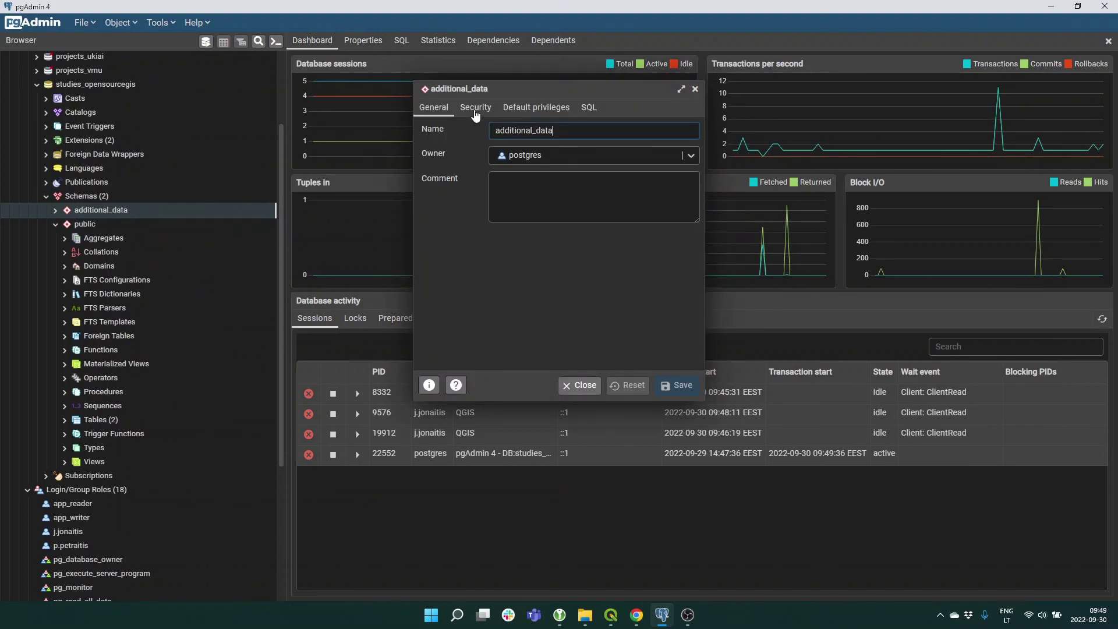
{"action": "left_click", "coordinate": [475, 111]}
{"action": "left_click_drag", "start_coordinate": [704, 281], "coordinate": [1019, 306]}
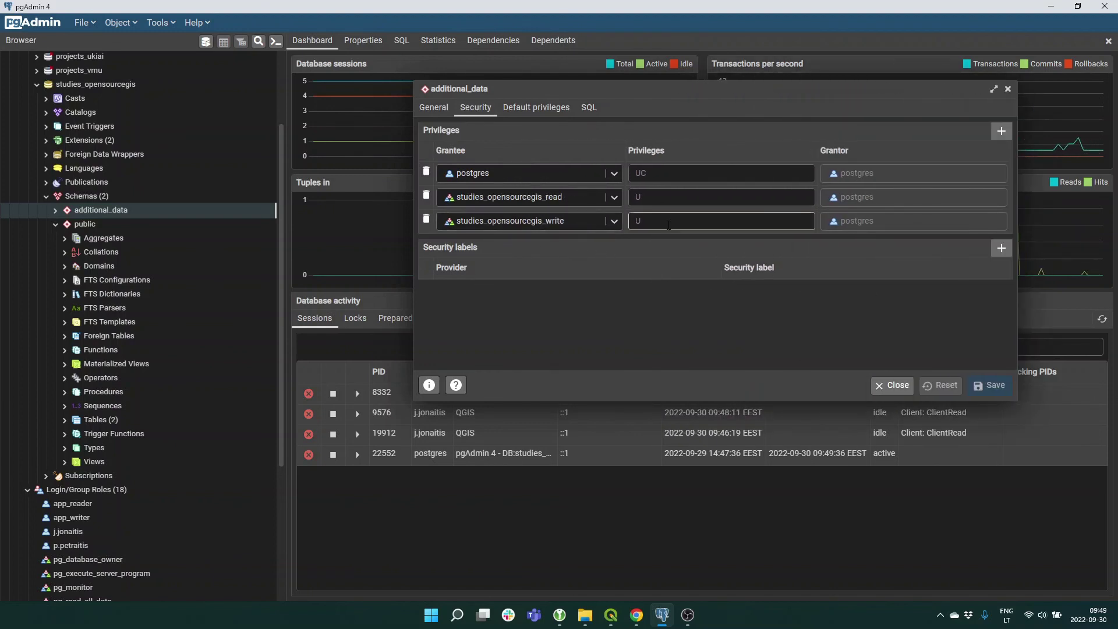
{"action": "left_click", "coordinate": [527, 110]}
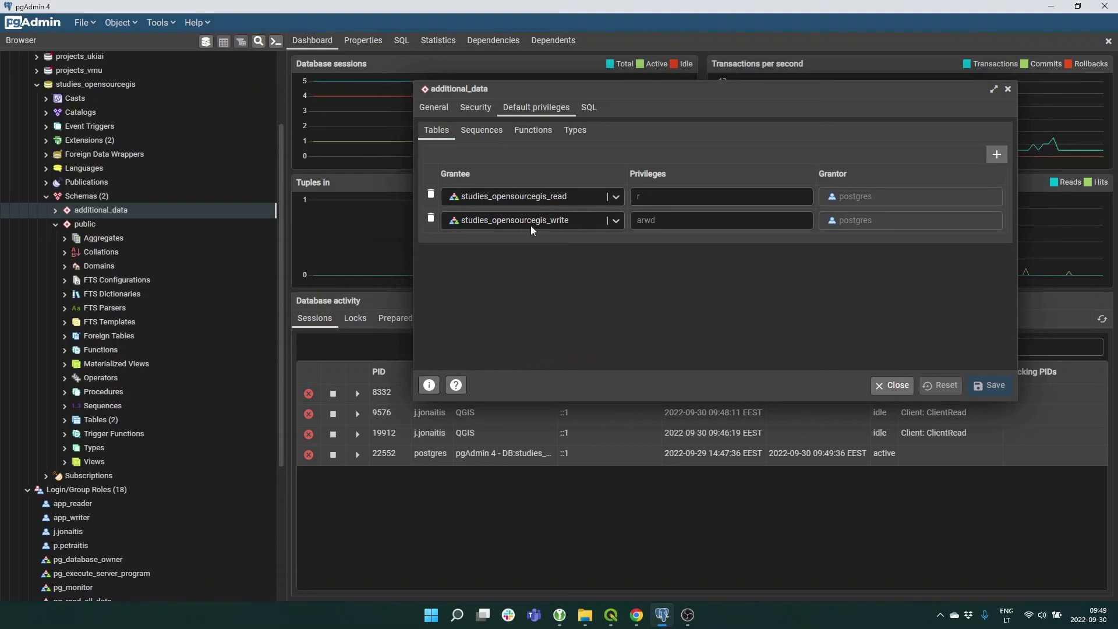
{"action": "left_click", "coordinate": [646, 221]}
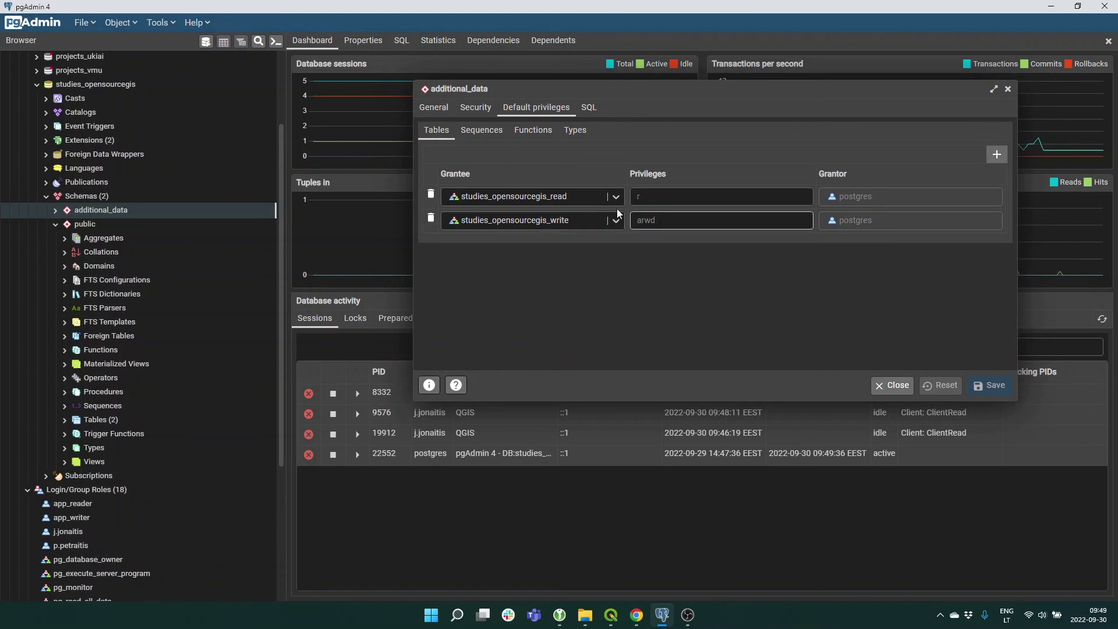
{"action": "left_click", "coordinate": [474, 108]}
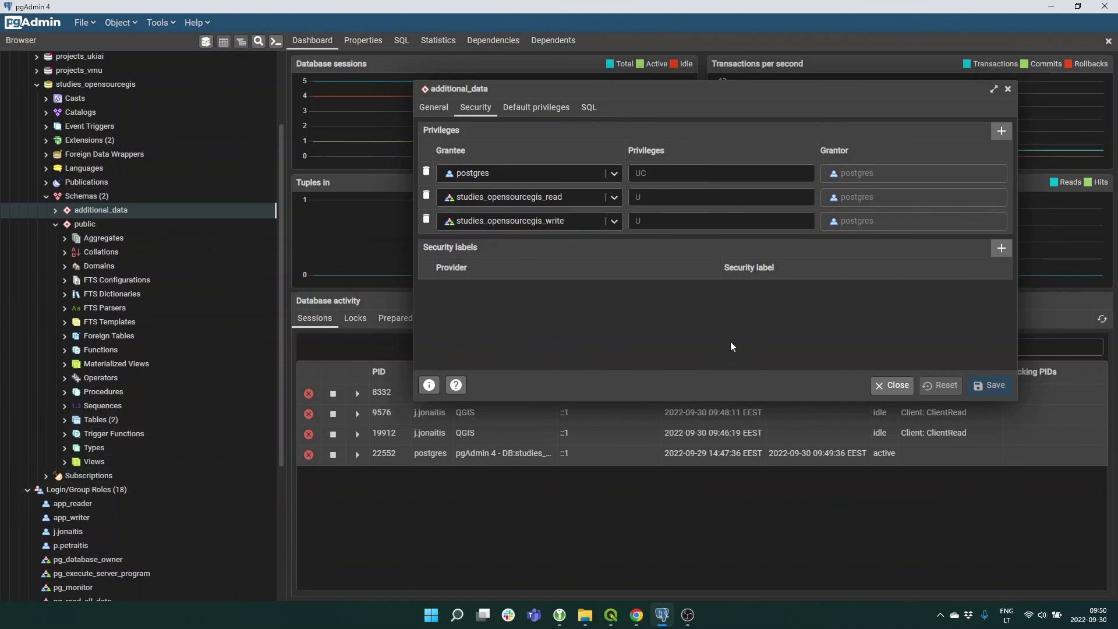
{"action": "left_click", "coordinate": [886, 386]}
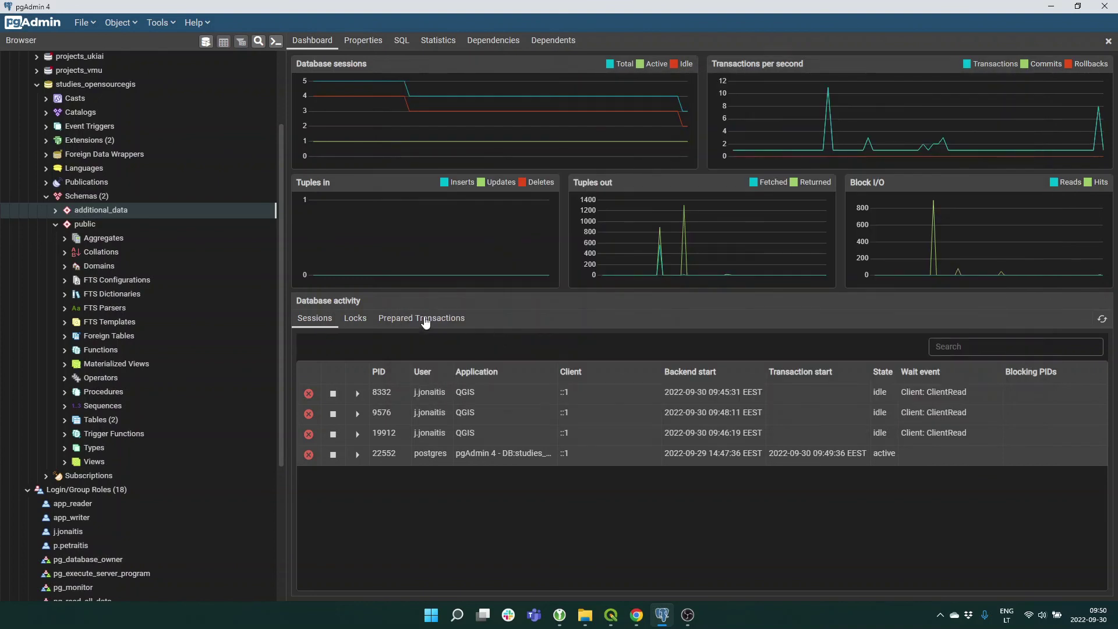
{"action": "right_click", "coordinate": [105, 217]}
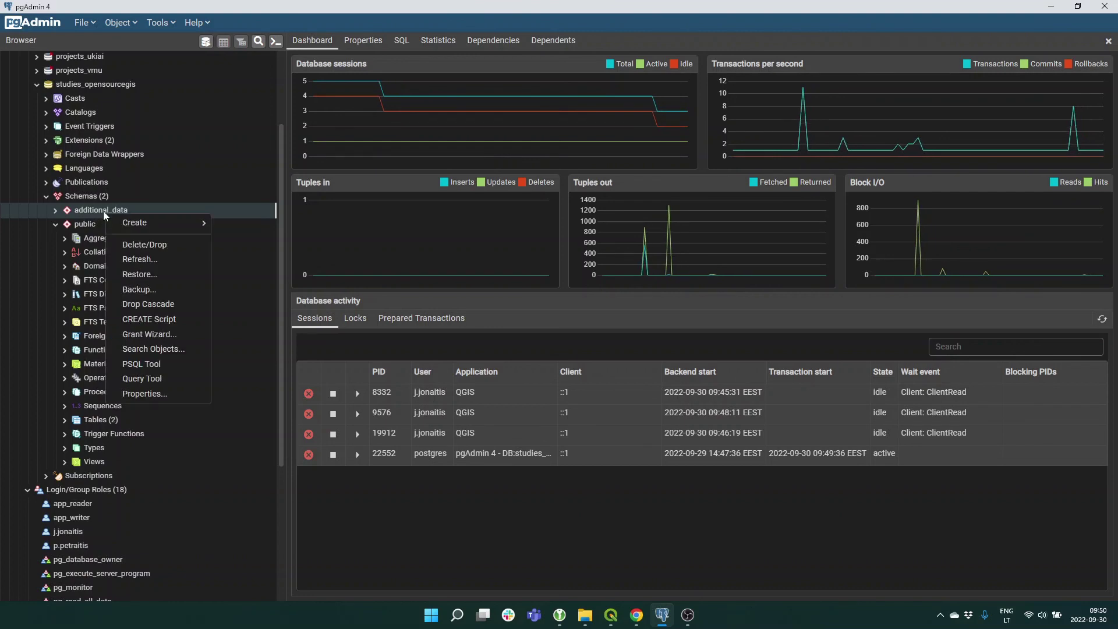
{"action": "left_click", "coordinate": [160, 336]}
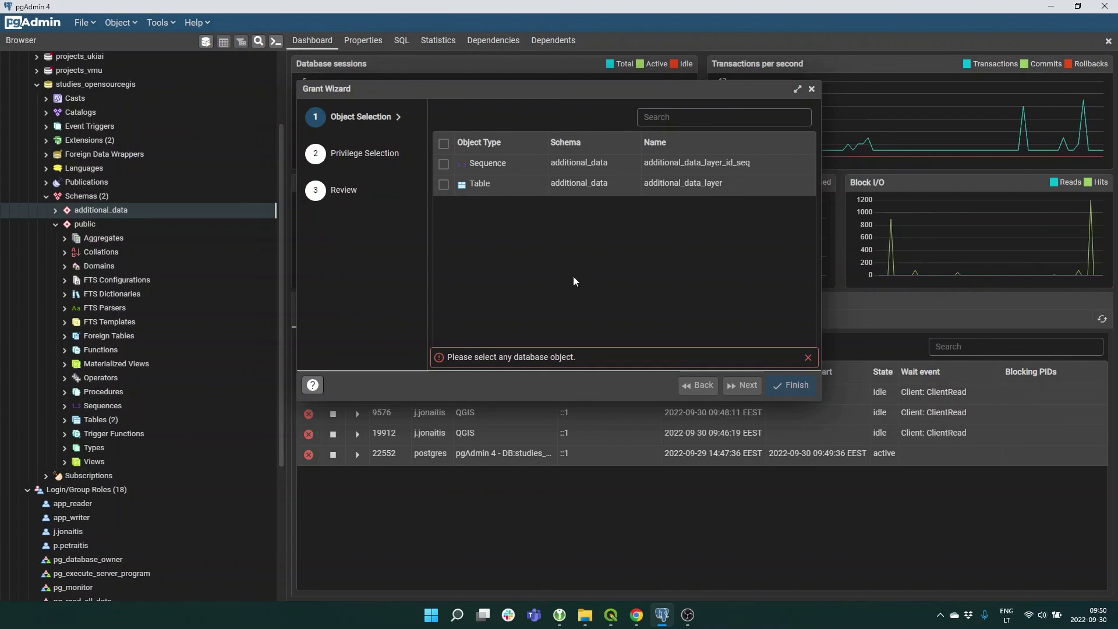
{"action": "left_click", "coordinate": [812, 90]}
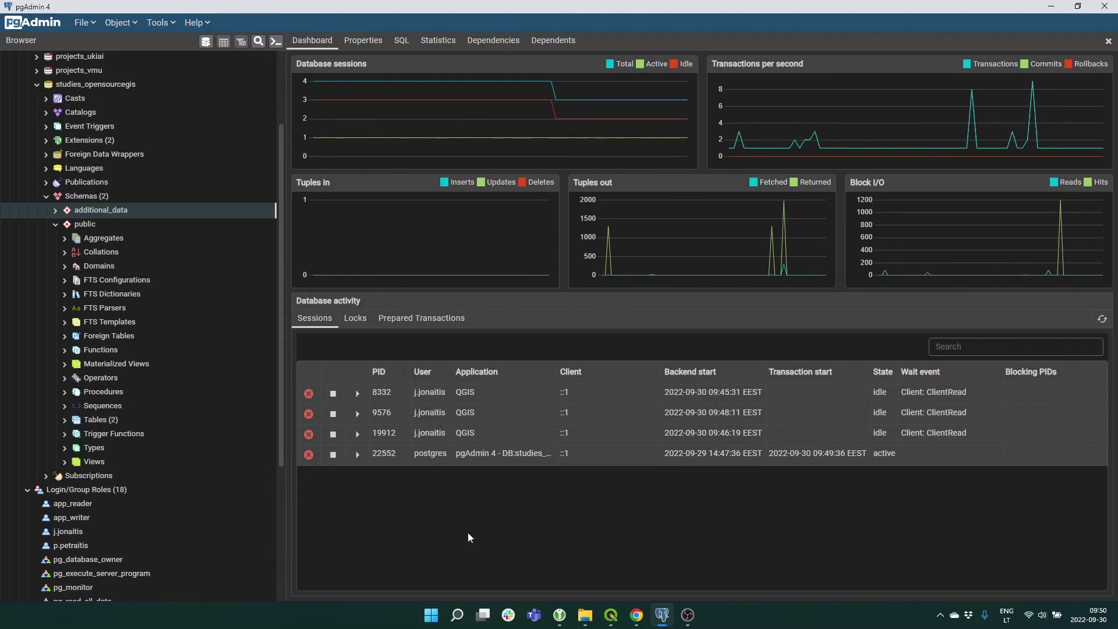
{"action": "key", "text": "alt+Tab"}
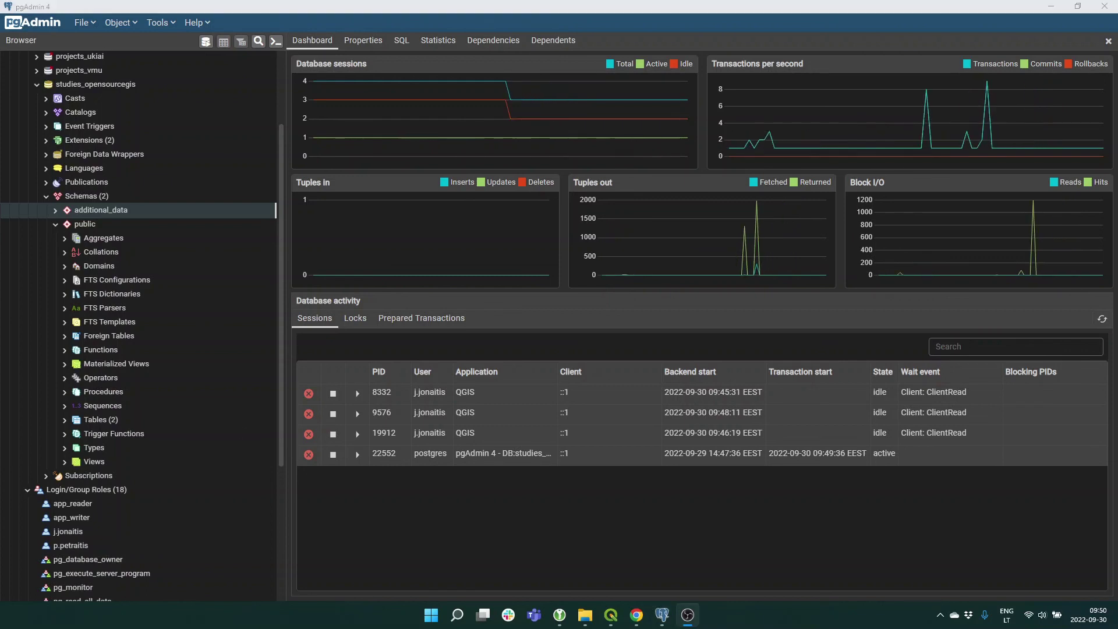